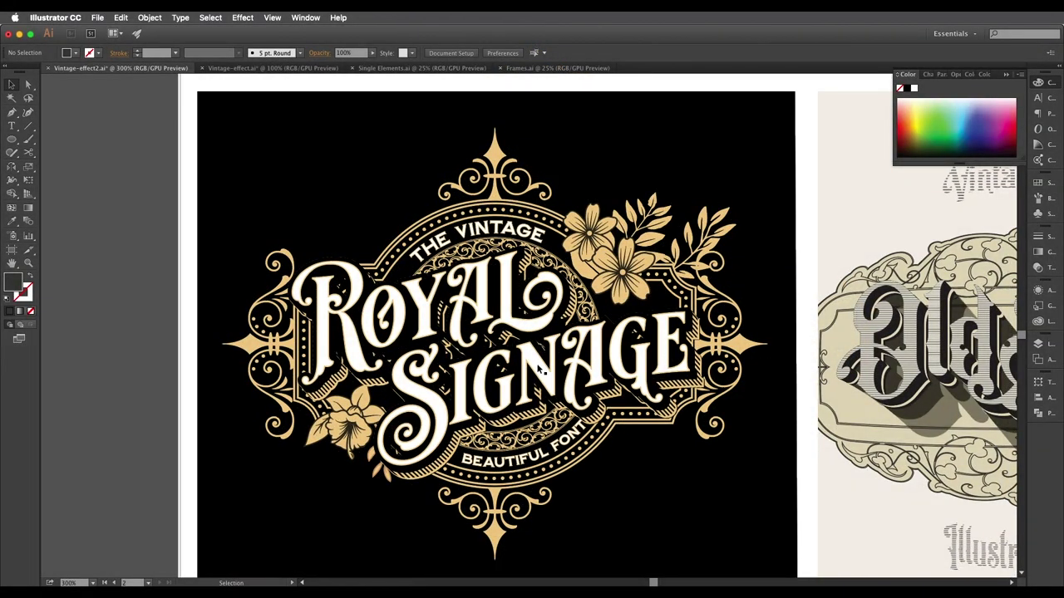
Examine the Royal Signage lettering and its dark extruded shadow on the black artwork.
key("super+minus")
key("super+plus")
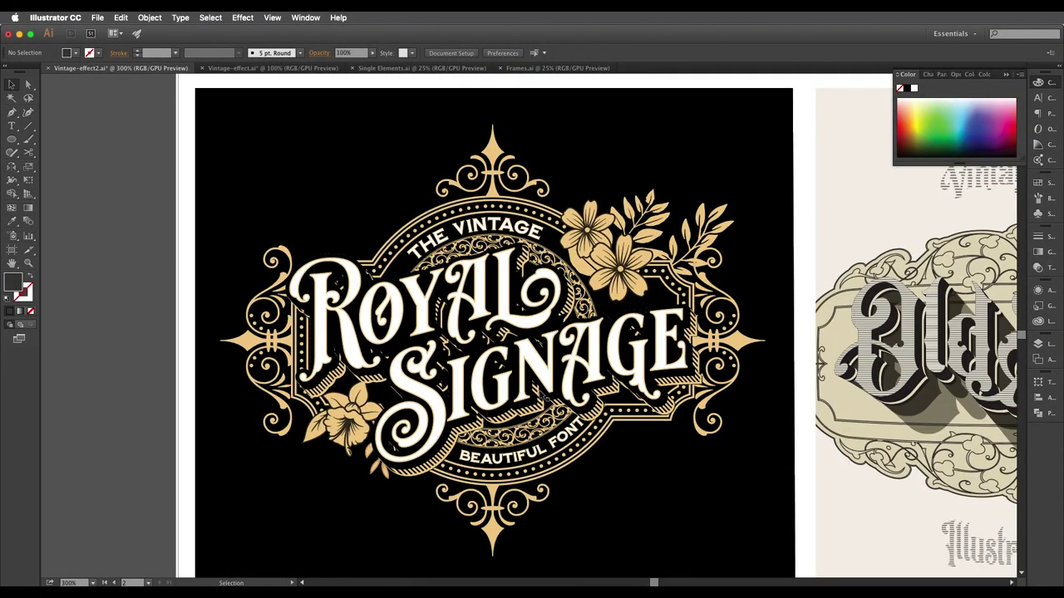
left_click_drag(556, 399, 535, 375)
key("super+minus")
key("super+plus")
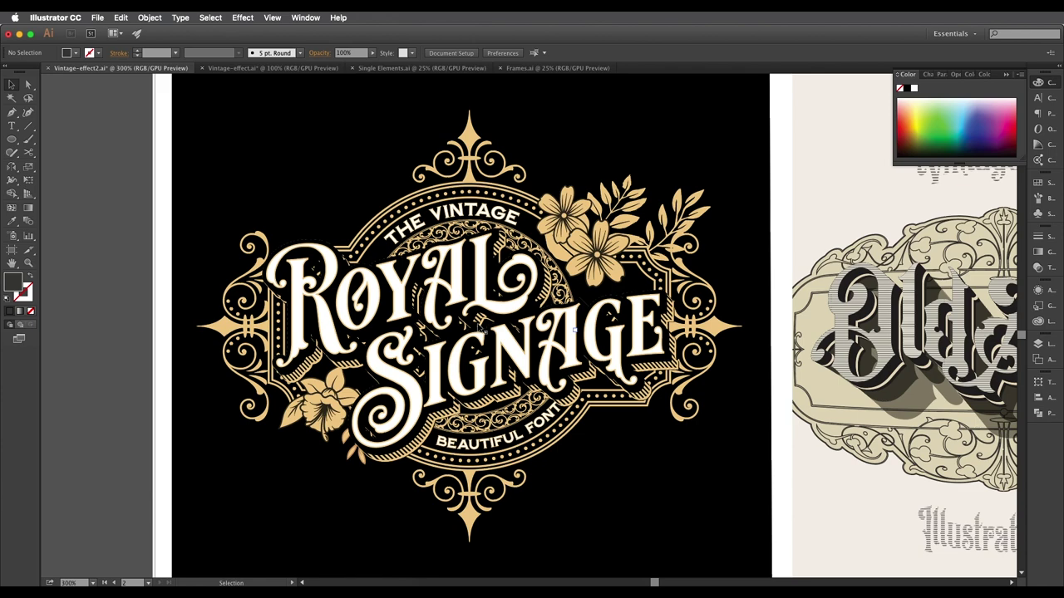
left_click_drag(477, 298, 496, 309)
left_click(468, 310)
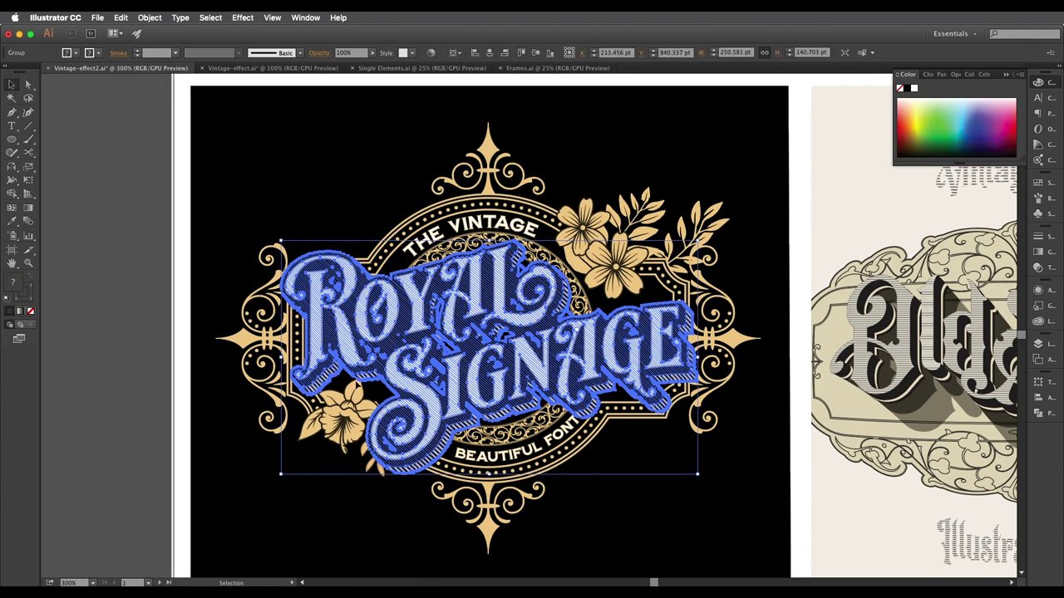
left_click(202, 456)
scroll(299, 388, "up", 2)
scroll(329, 379, "down", 1)
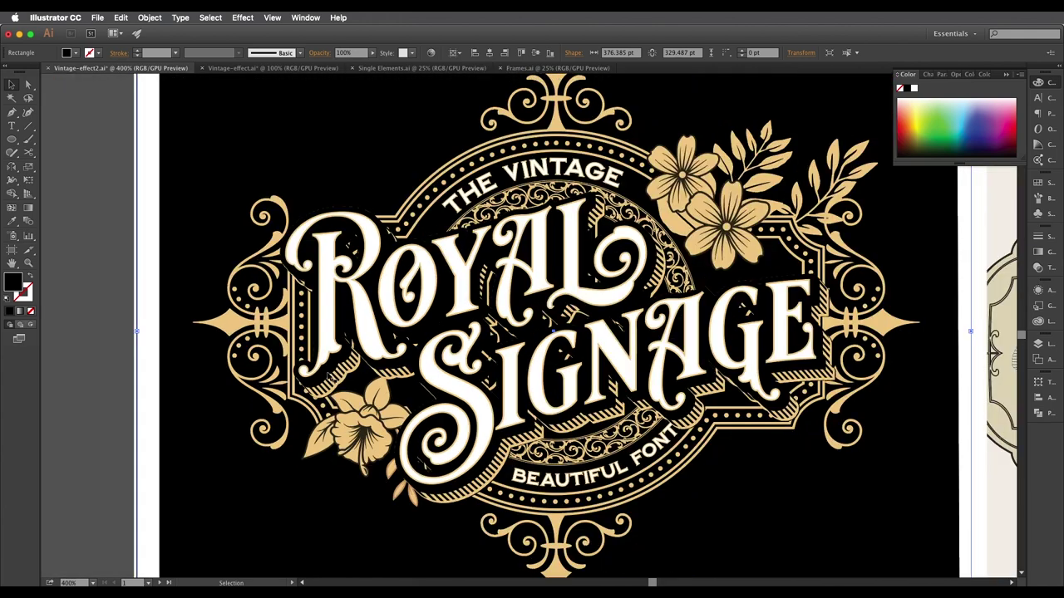
scroll(329, 375, "down", 1)
scroll(422, 378, "right", 5)
scroll(421, 378, "down", 1)
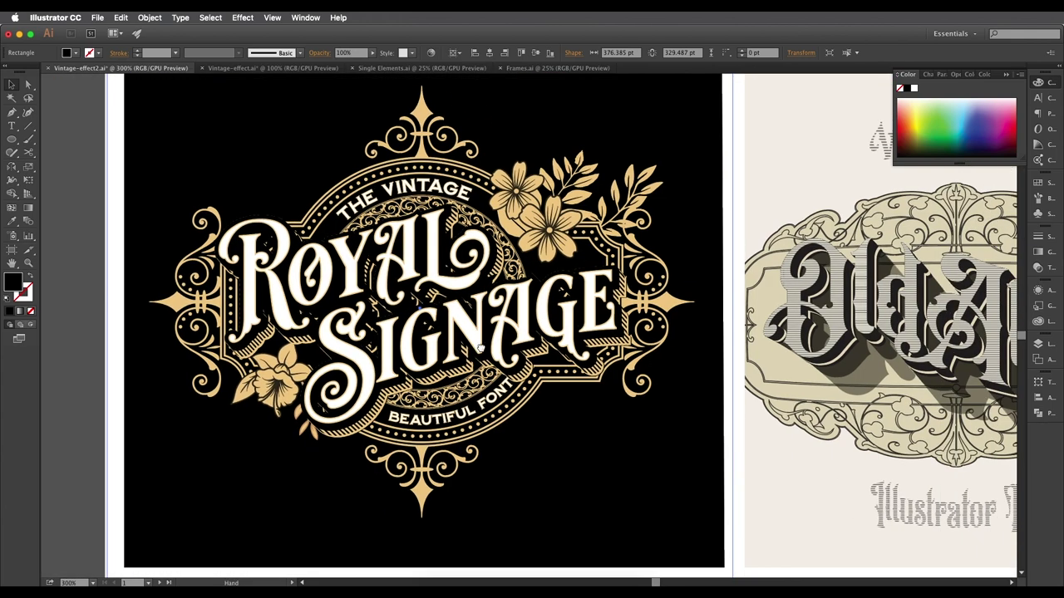
Inspect the gold ornamental frame, curved text and flower groups surrounding the Royal Signage lettering.
left_click(459, 189)
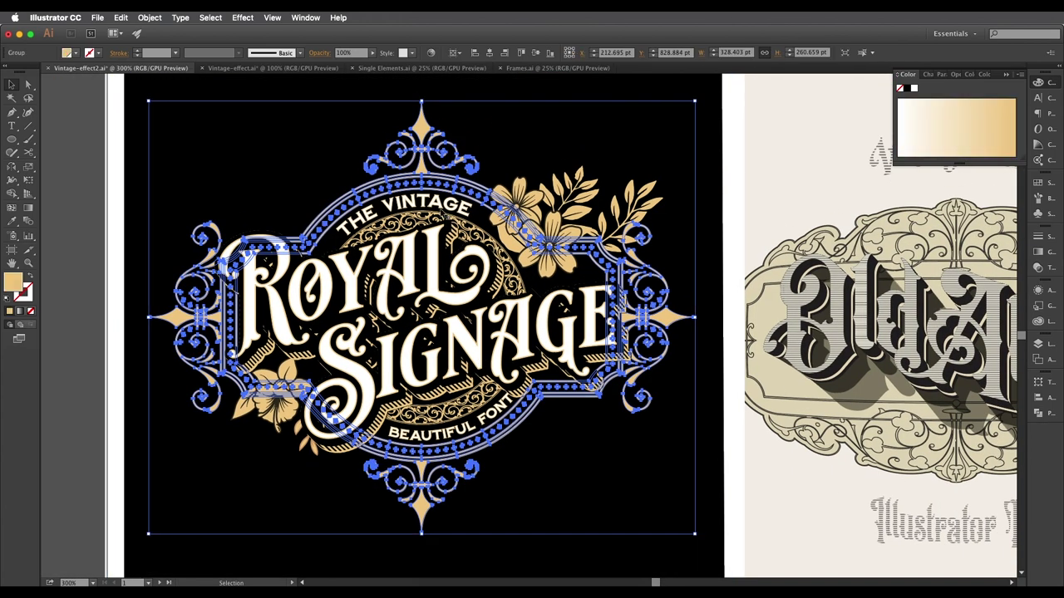
left_click(443, 211)
left_click(448, 225)
left_click_drag(486, 246, 456, 228)
left_click(569, 414)
left_click_drag(530, 262, 537, 314)
left_click(527, 277)
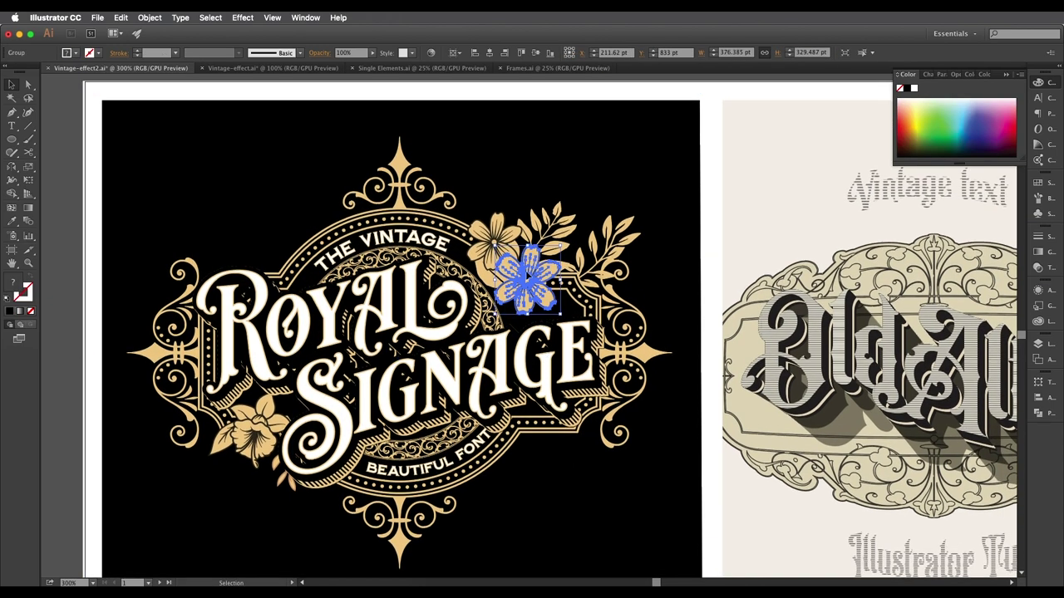
scroll(527, 274, "up", 1)
left_click(490, 230)
left_click(540, 232)
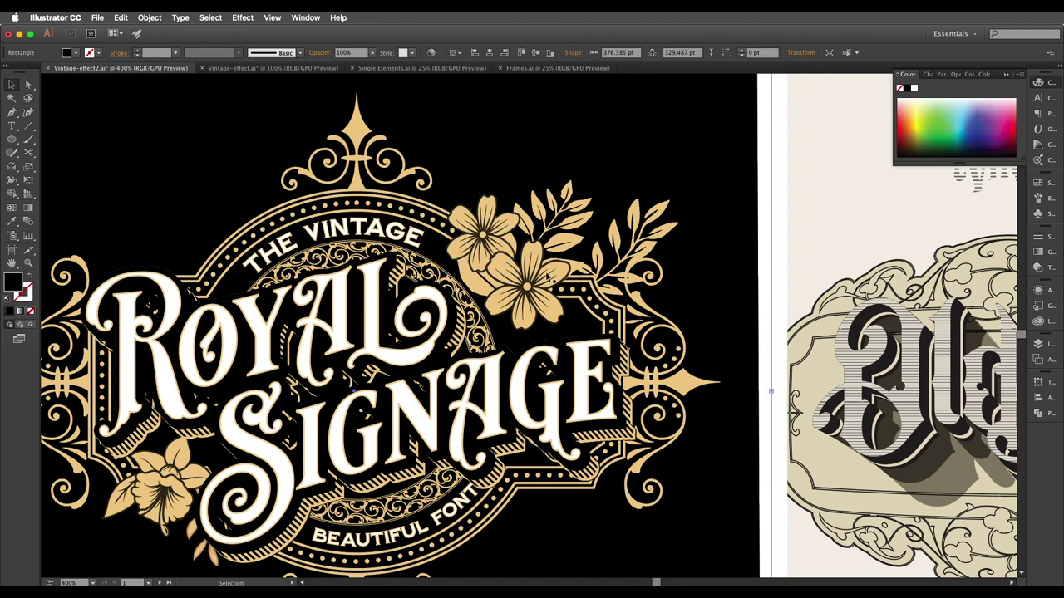
scroll(549, 276, "down", 2)
mouse_move(560, 371)
left_mouse_down()
mouse_move(600, 332)
mouse_move(556, 337)
mouse_move(553, 353)
left_mouse_up()
scroll(581, 358, "down", 2)
key("super+equal")
key("super+equal")
key("super+equal")
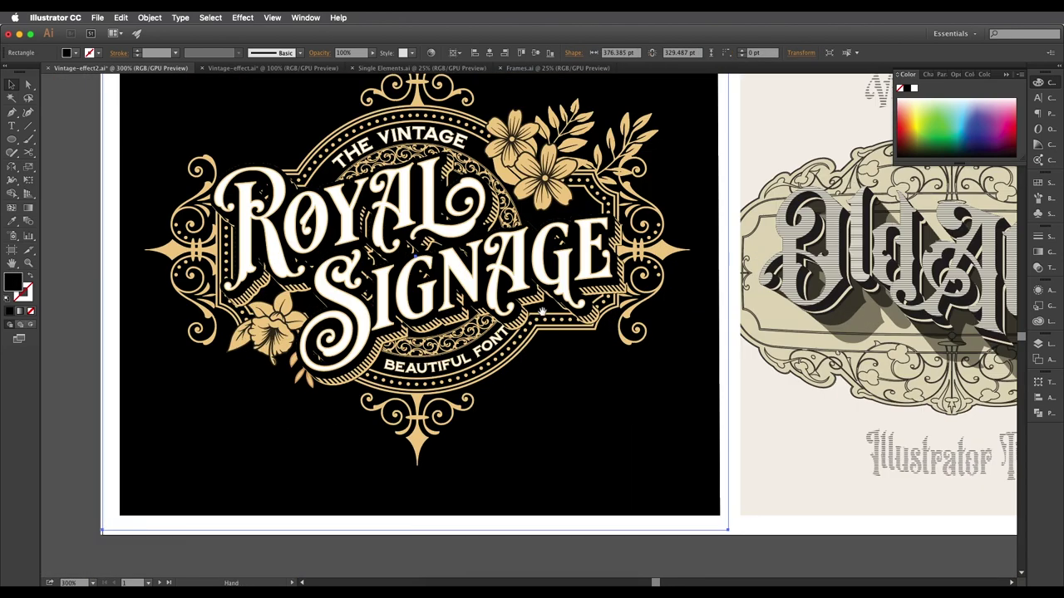
left_click_drag(542, 311, 602, 390)
key("super+minus")
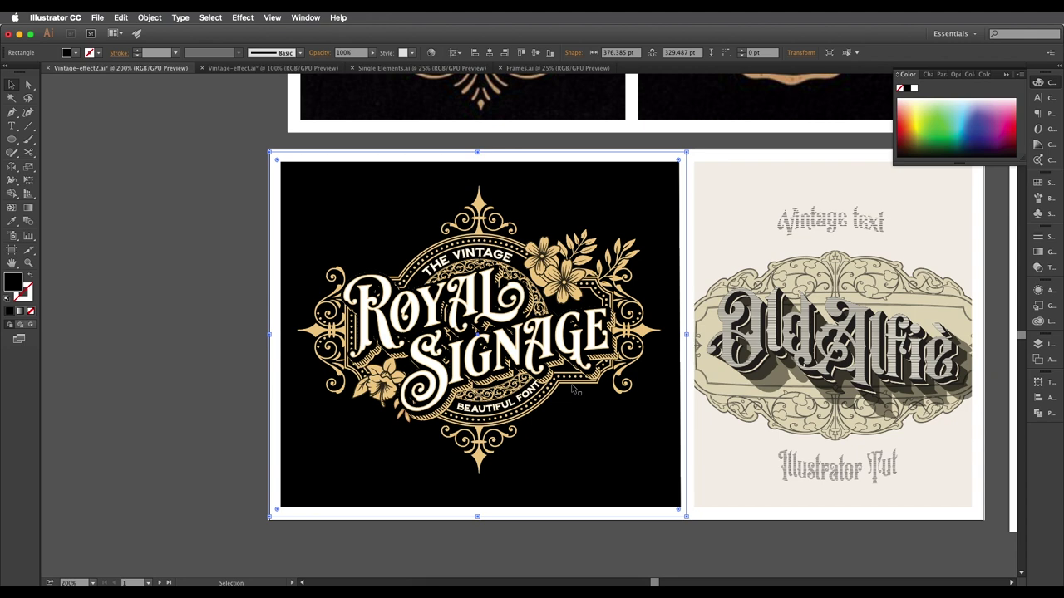
Examine the Old Alfie artwork up close, including its striped letters, layered shadows and ornate frame.
left_click_drag(574, 390, 503, 362)
left_click_drag(630, 334, 517, 330)
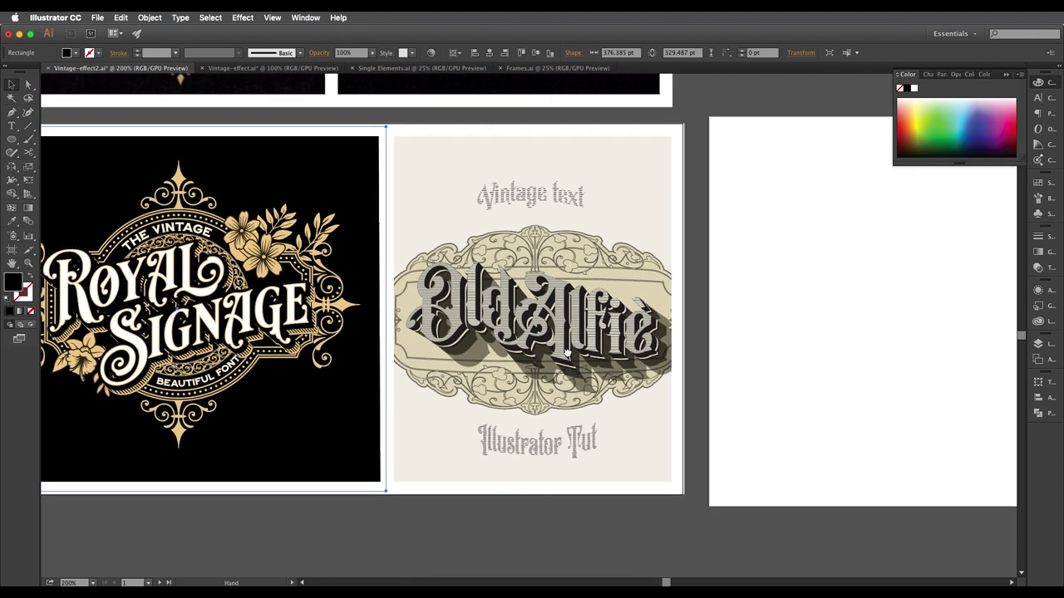
key("super+plus")
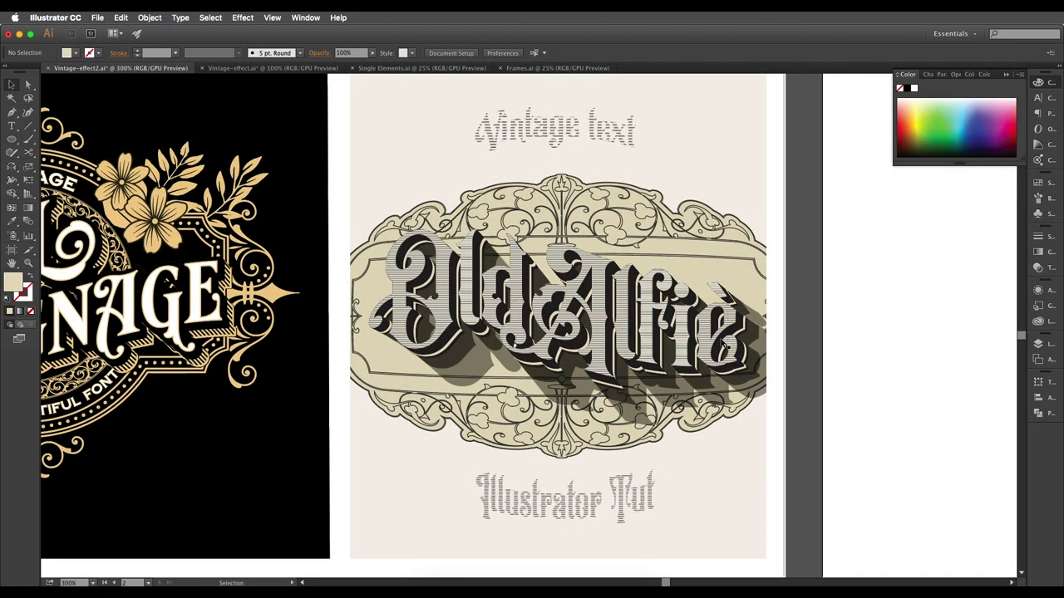
scroll(456, 287, "up", 3)
left_click_drag(429, 318, 427, 284)
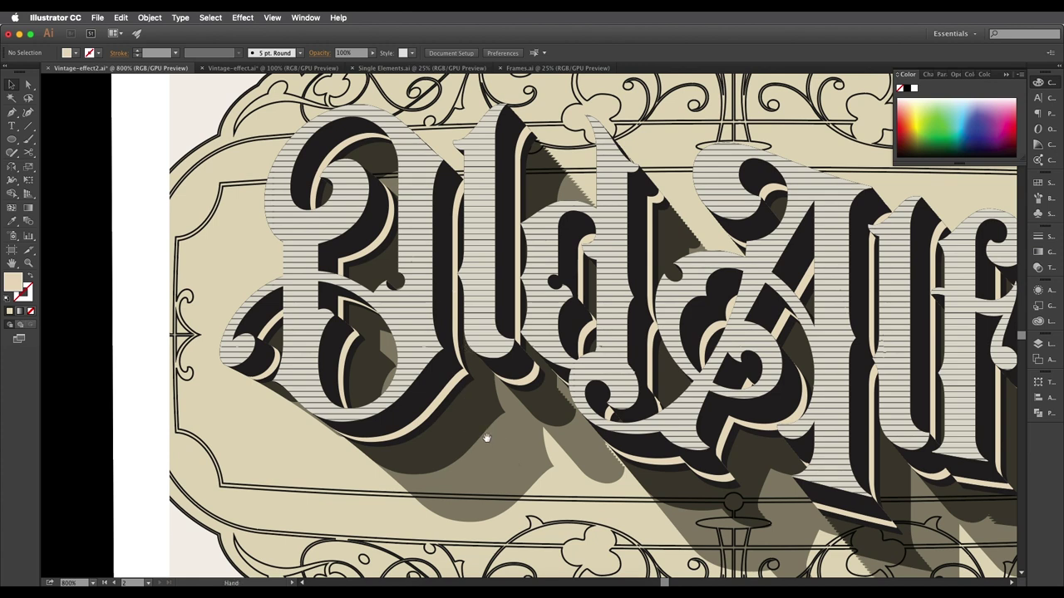
left_click_drag(486, 438, 432, 343)
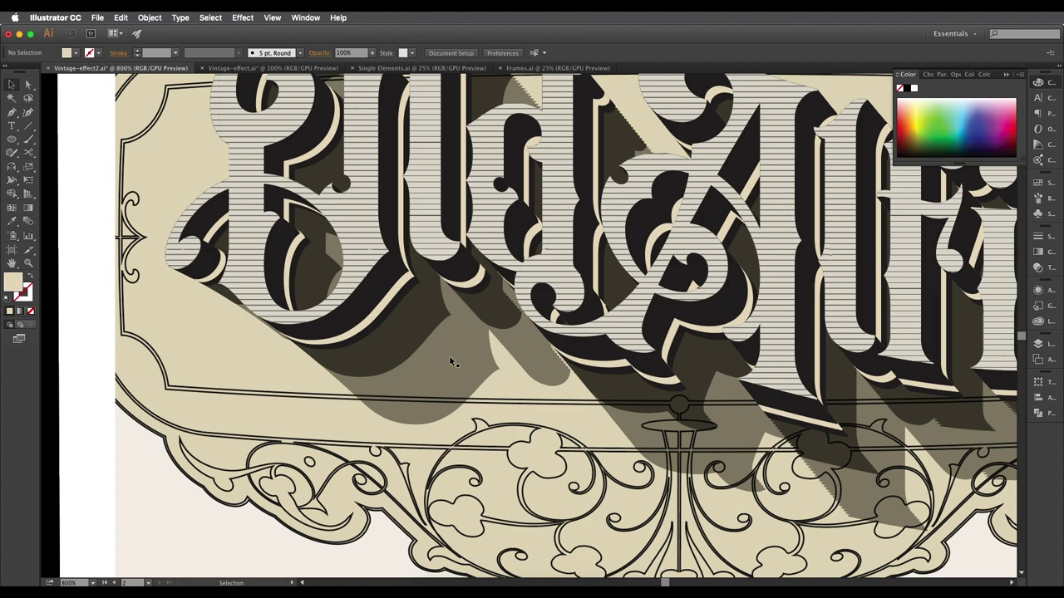
scroll(449, 361, "down", 3)
left_click_drag(526, 286, 552, 359)
scroll(595, 288, "up", 2)
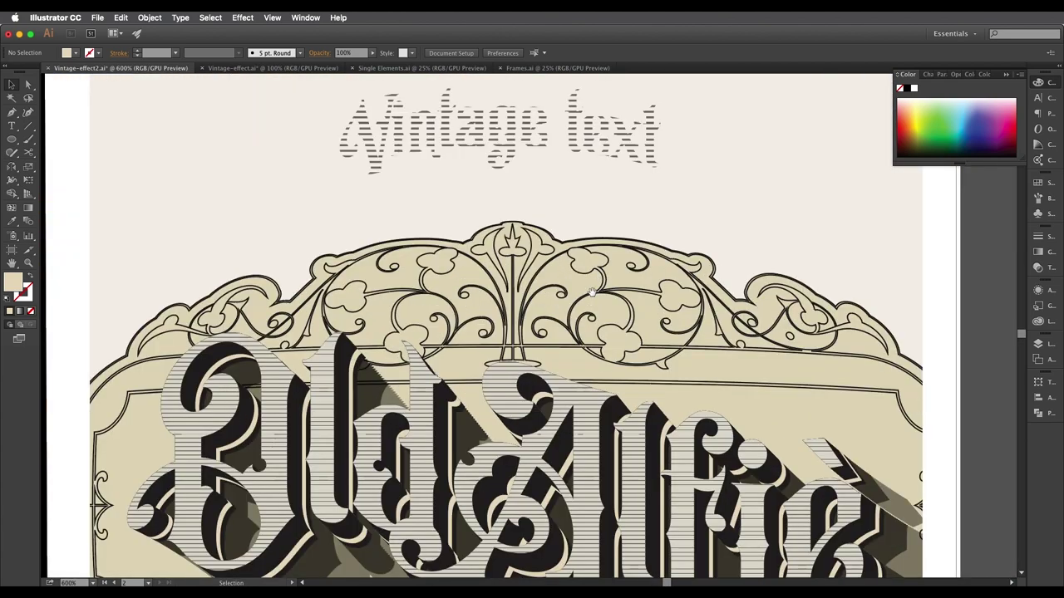
left_click_drag(592, 290, 658, 285)
left_click(606, 264)
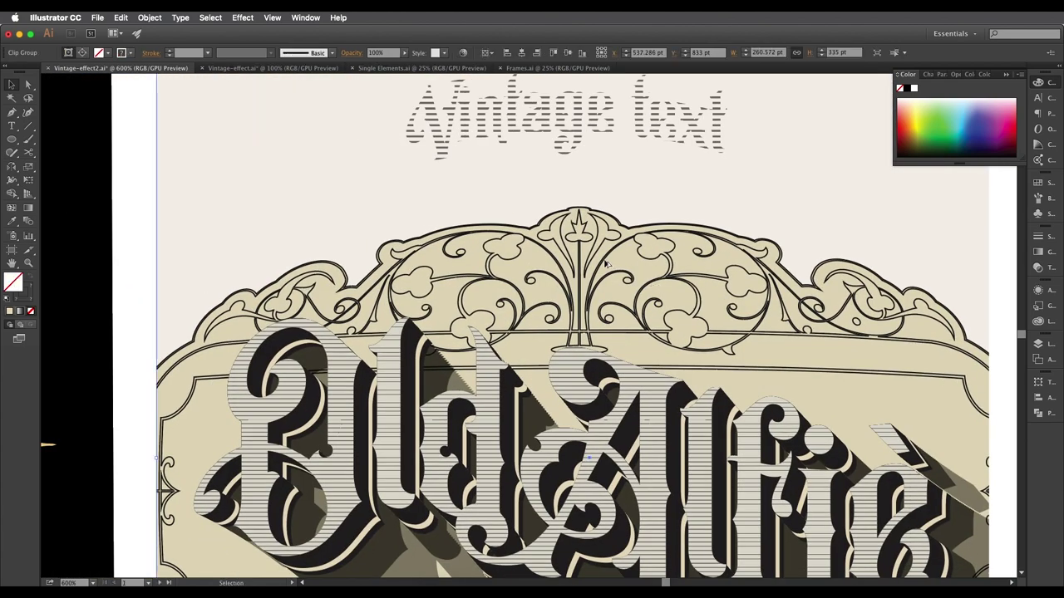
Compare the Royal Signage and Old Alfie designs side by side.
scroll(611, 266, "down", 6)
scroll(644, 255, "up", 1)
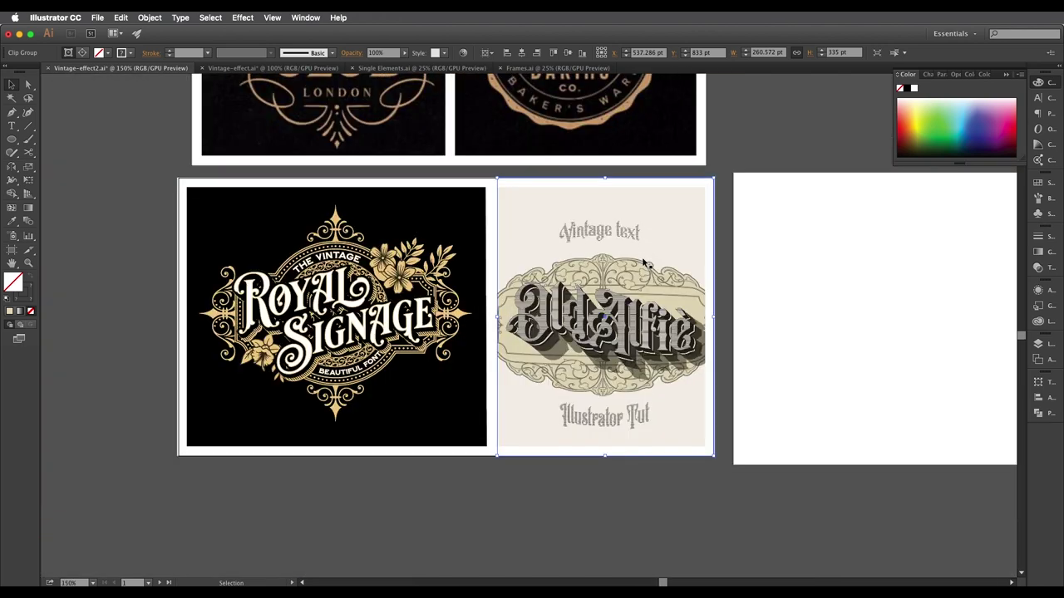
scroll(652, 273, "up", 2)
left_click_drag(641, 288, 695, 259)
scroll(695, 259, "down", 1)
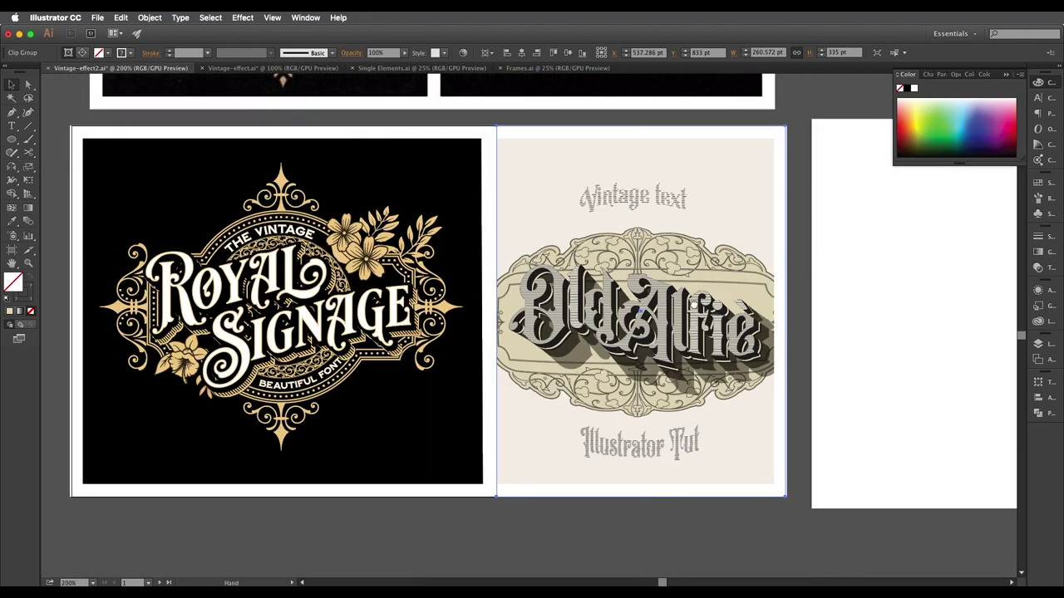
left_click_drag(693, 306, 749, 294)
left_click(852, 338)
scroll(854, 339, "down", 2)
left_click_drag(714, 345, 608, 342)
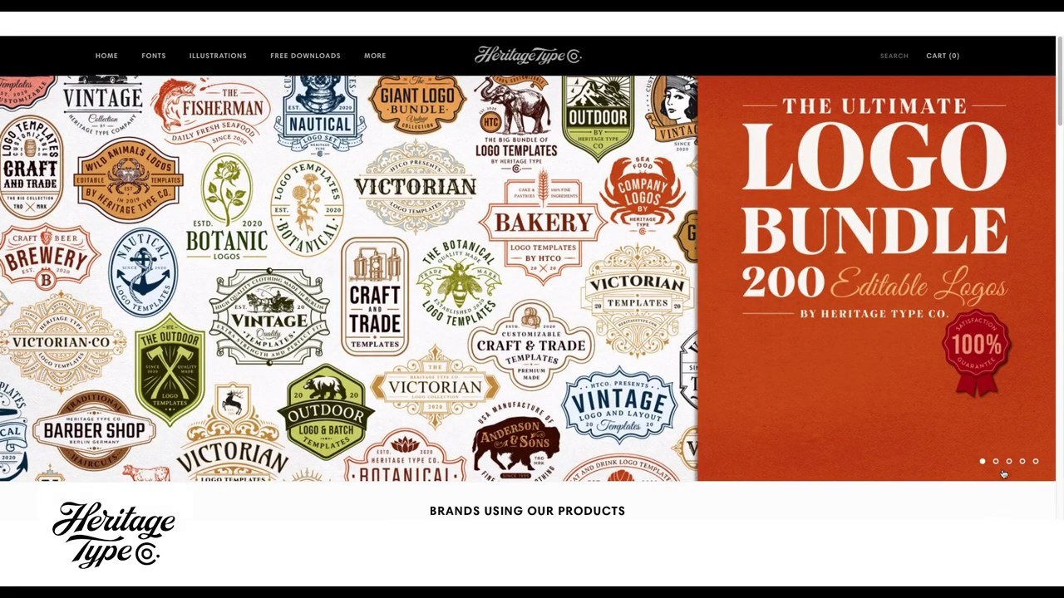
Switch to the Heritage Type Co. website and browse its featured product banners and font listings.
left_click(995, 462)
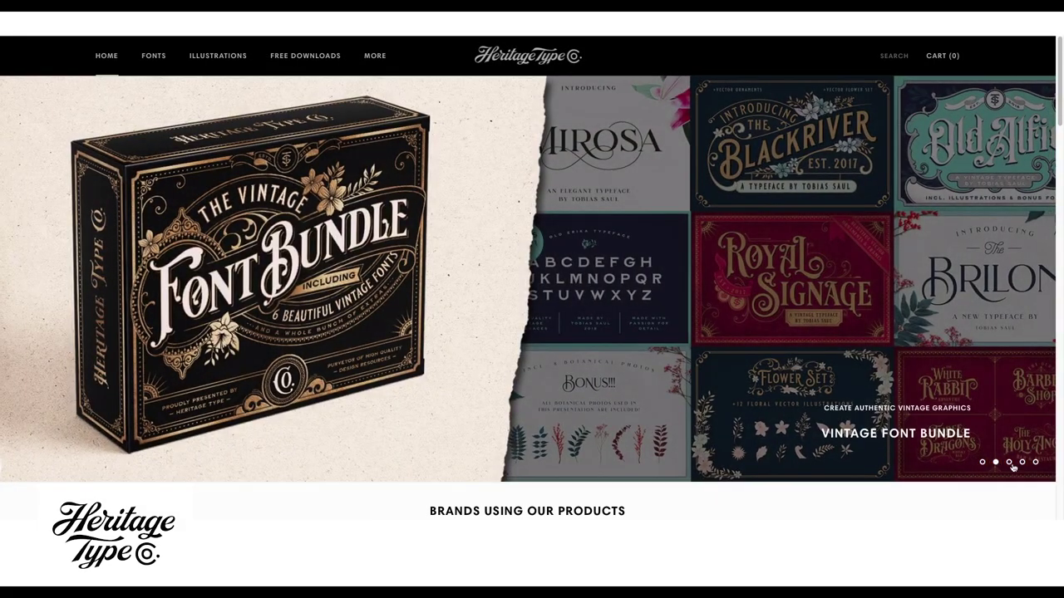
left_click(1008, 462)
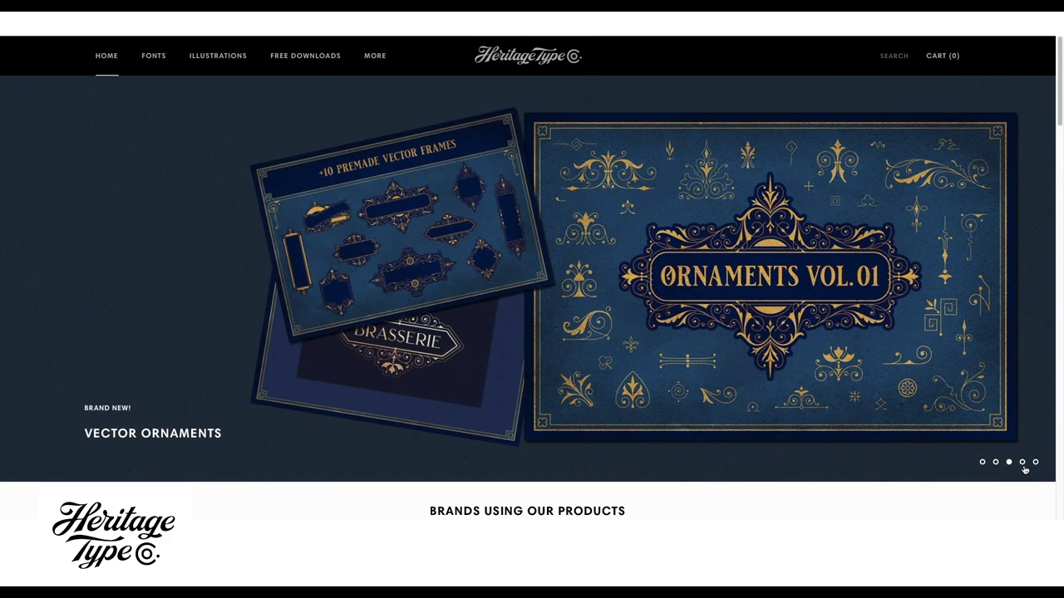
left_click(1022, 463)
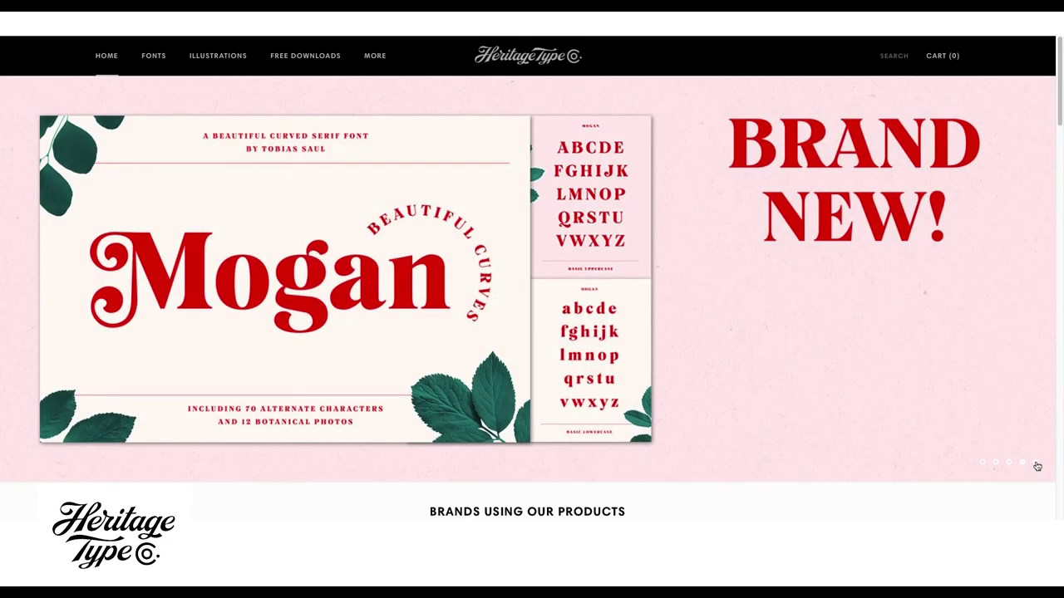
left_click(1035, 463)
scroll(1008, 408, "down", 5)
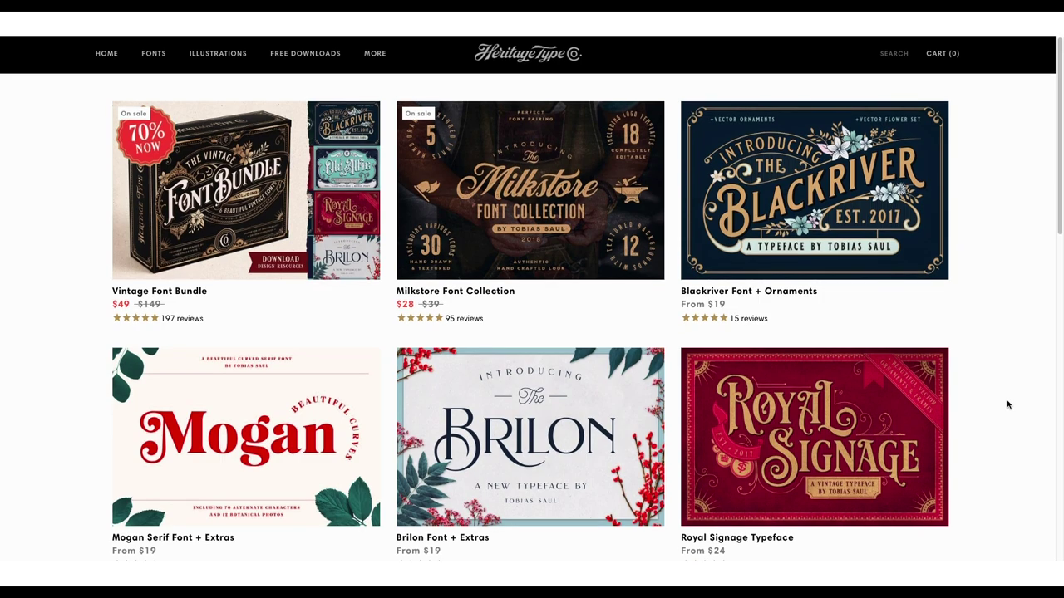
scroll(1007, 404, "down", 5)
scroll(1006, 404, "up", 5)
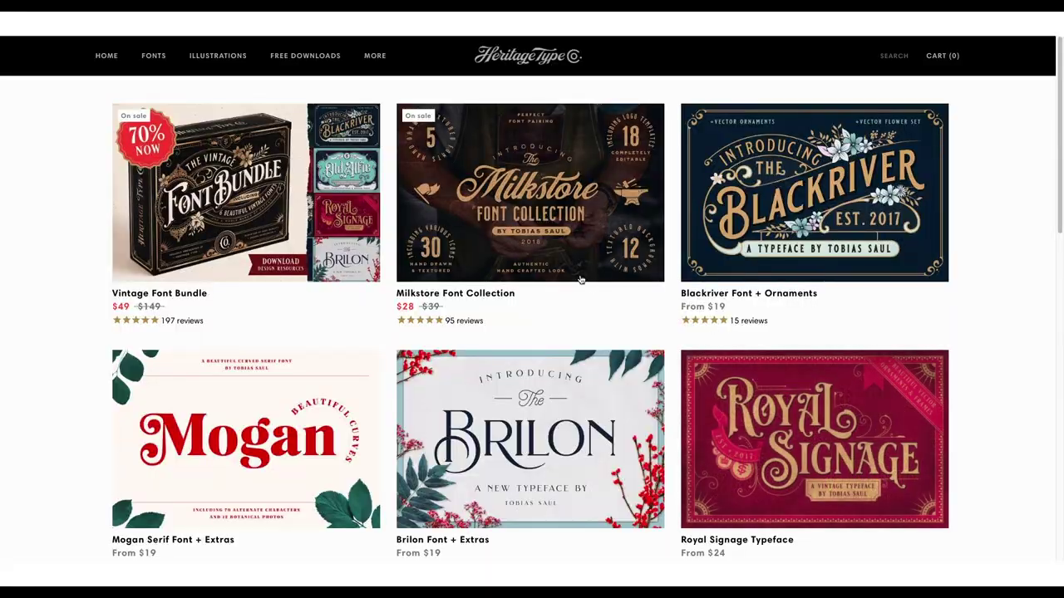
Open the Vintage Font Bundle product page and review its description and font previews.
left_click(280, 232)
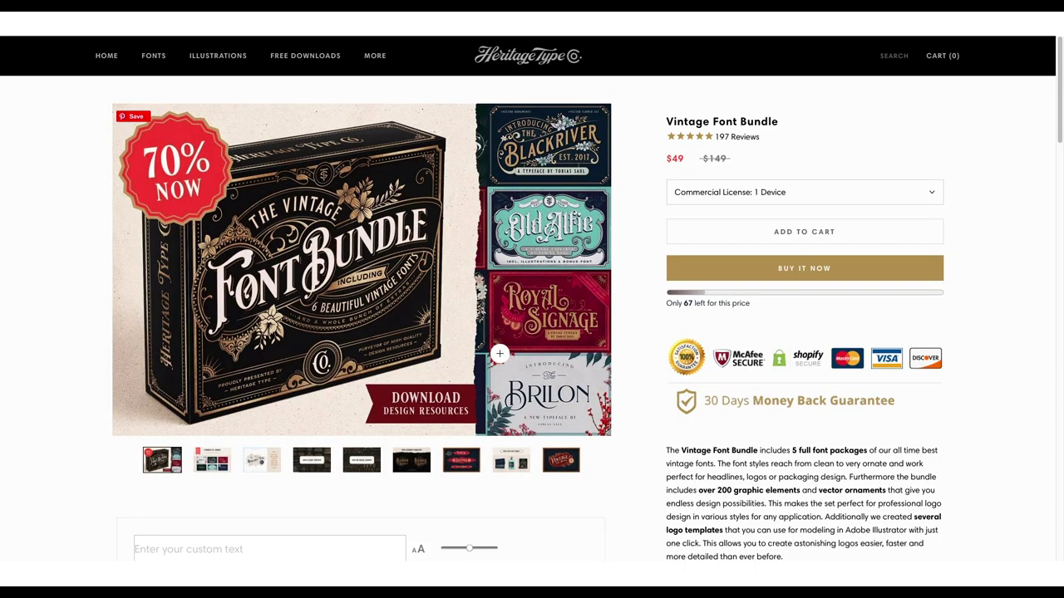
scroll(499, 353, "down", 5)
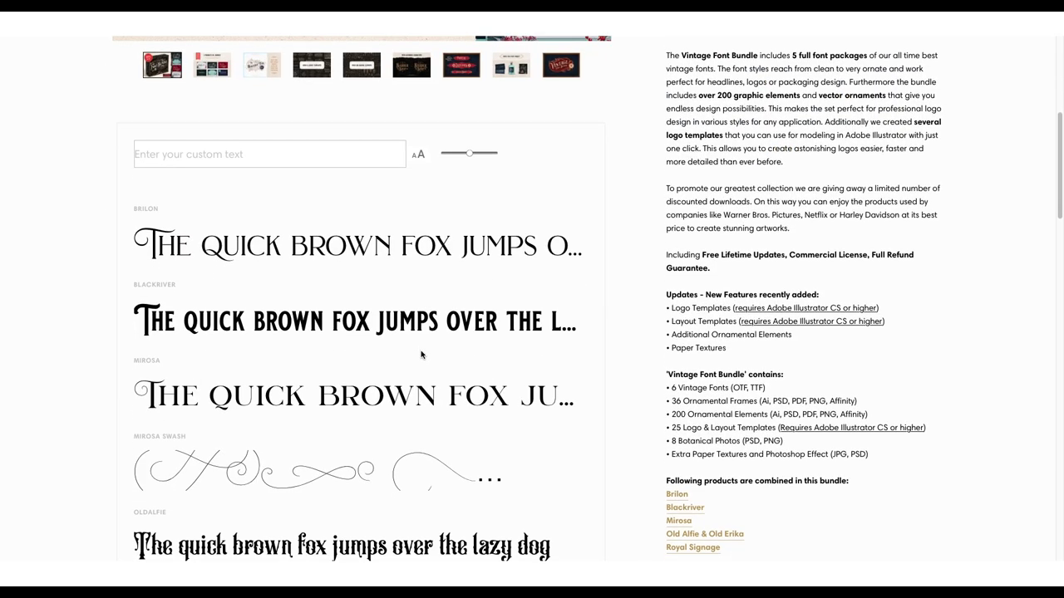
scroll(418, 349, "down", 1)
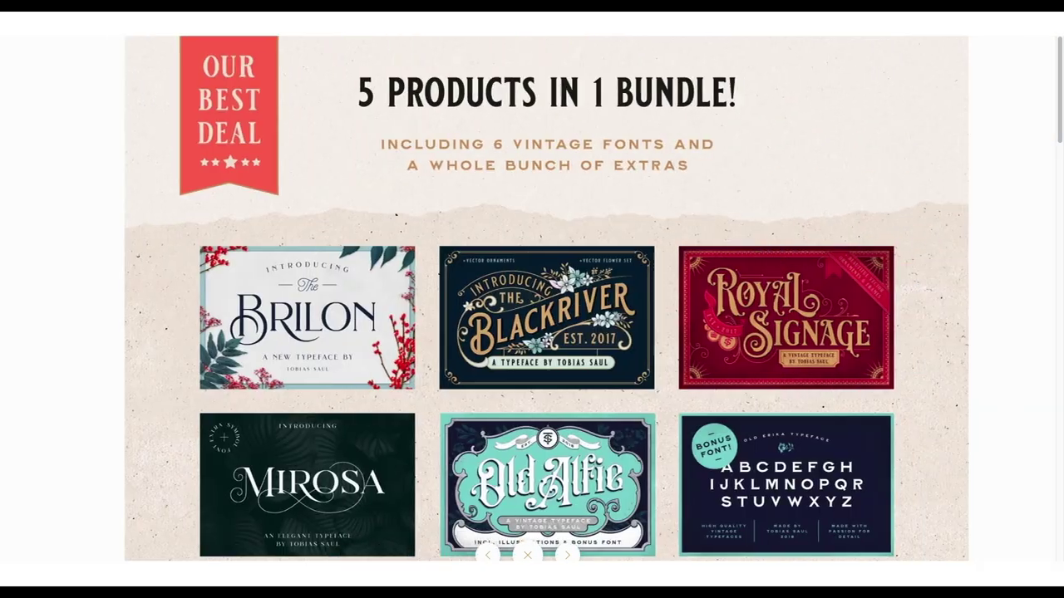
Look through the enlarged product images showing the bundle's fonts, alternate characters and glyph sets, and close the image viewer.
key("Right")
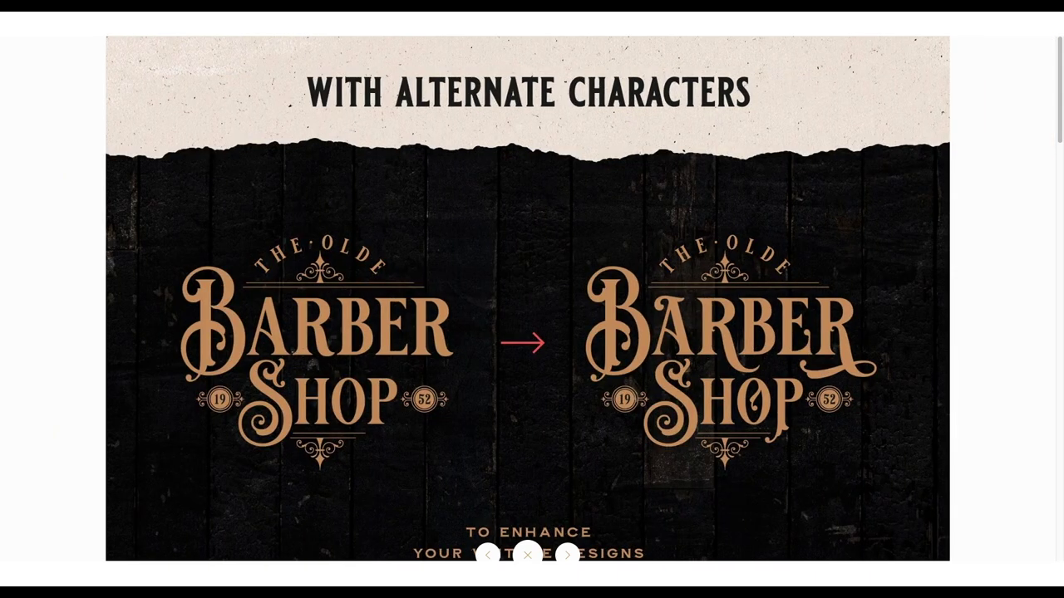
key("Right")
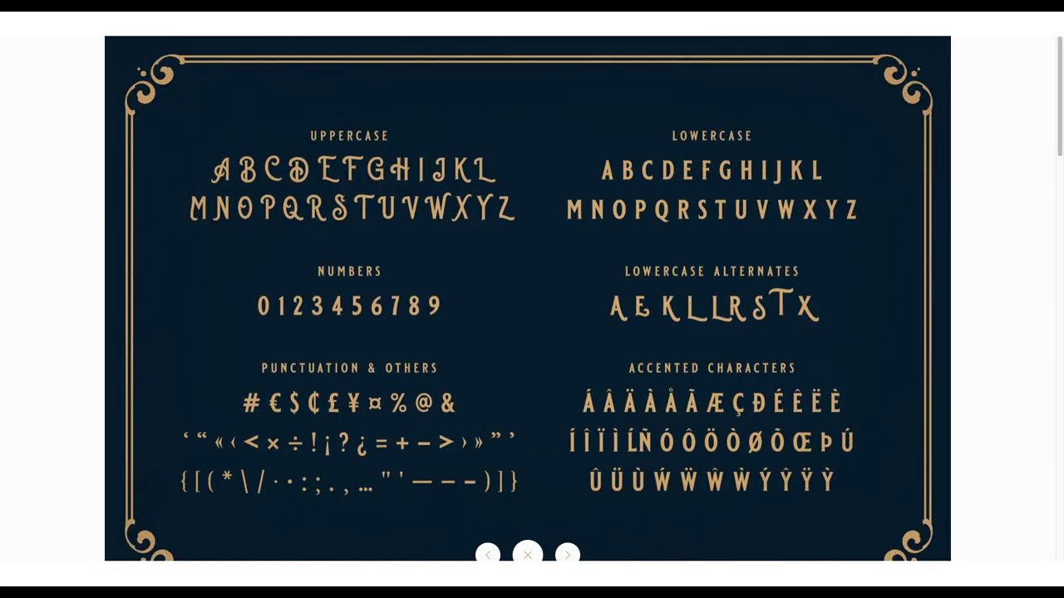
key("Right")
key("Left")
key("Left")
key("Left")
key("Left")
key("Left")
key("Escape")
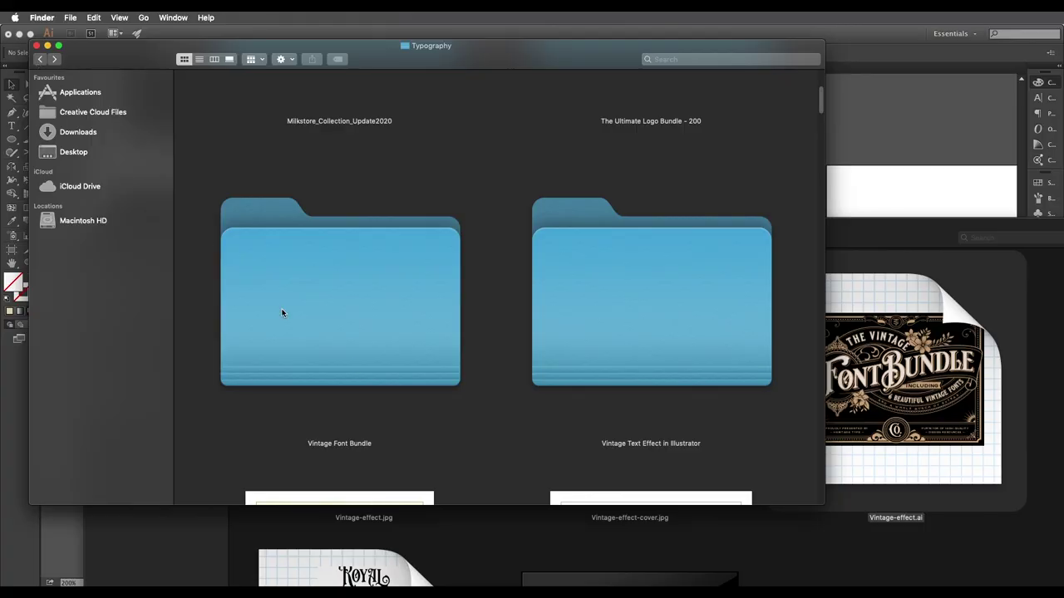
Switch to Finder and open the TTF folder inside the Vintage Font Bundle's Fonts folder.
left_click(366, 355)
double_click(366, 355)
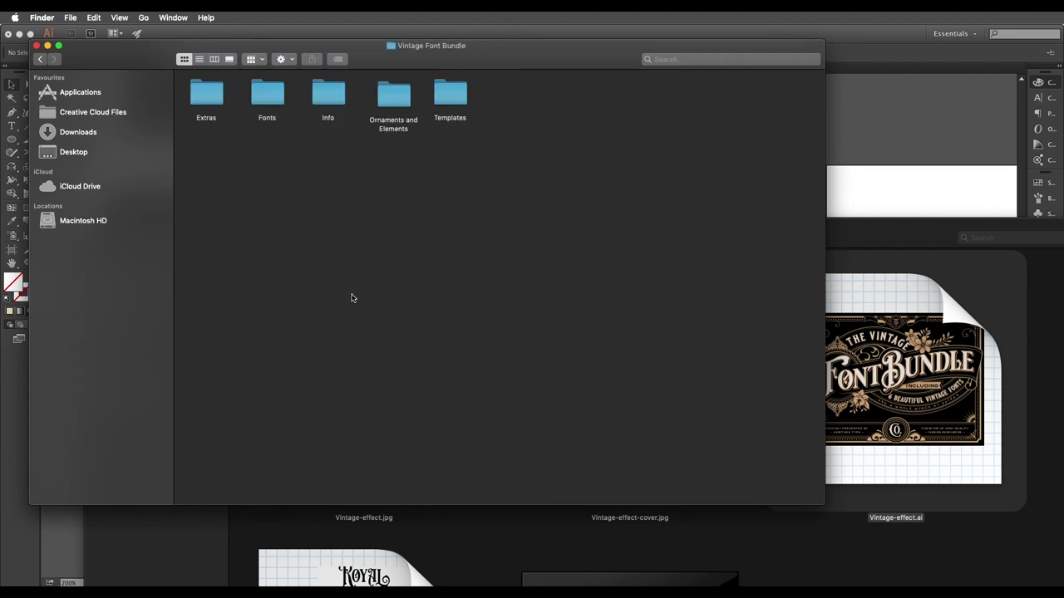
double_click(267, 93)
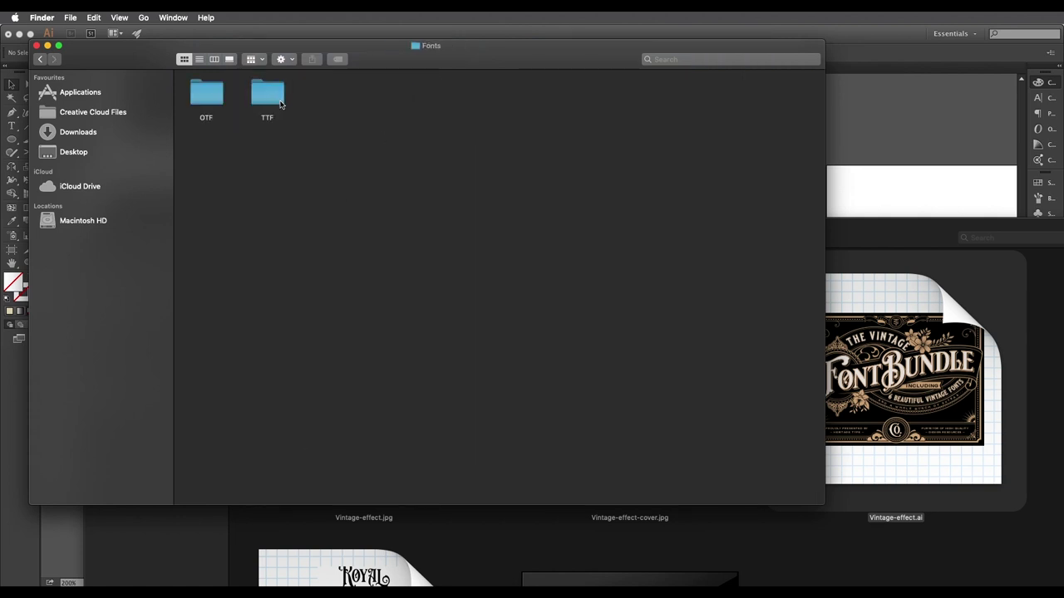
double_click(266, 95)
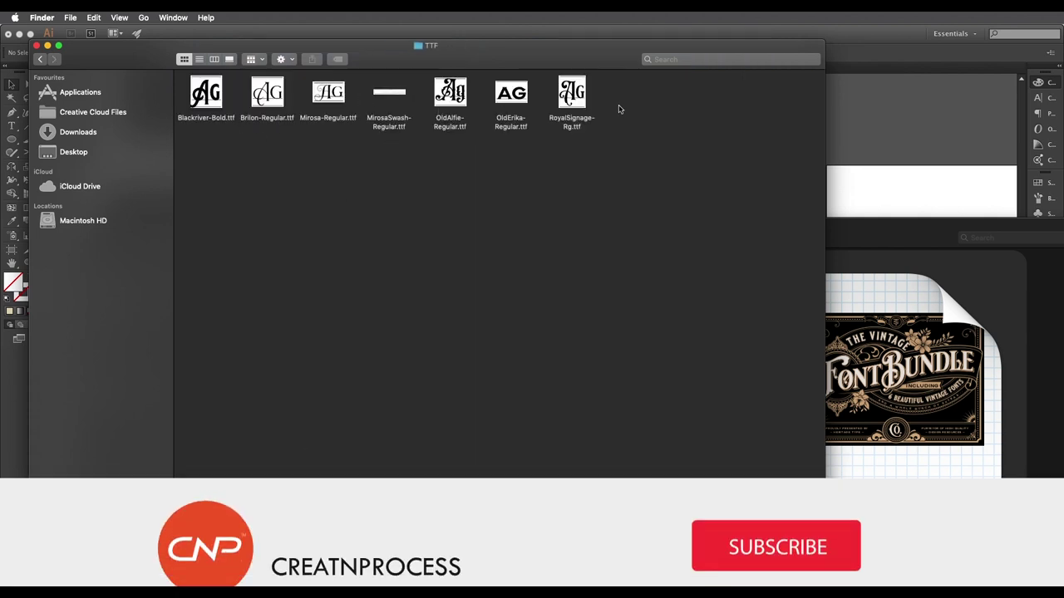
Select all the font files in the TTF folder and return to the Fonts folder.
left_click_drag(629, 154, 219, 84)
left_click_drag(206, 146, 594, 89)
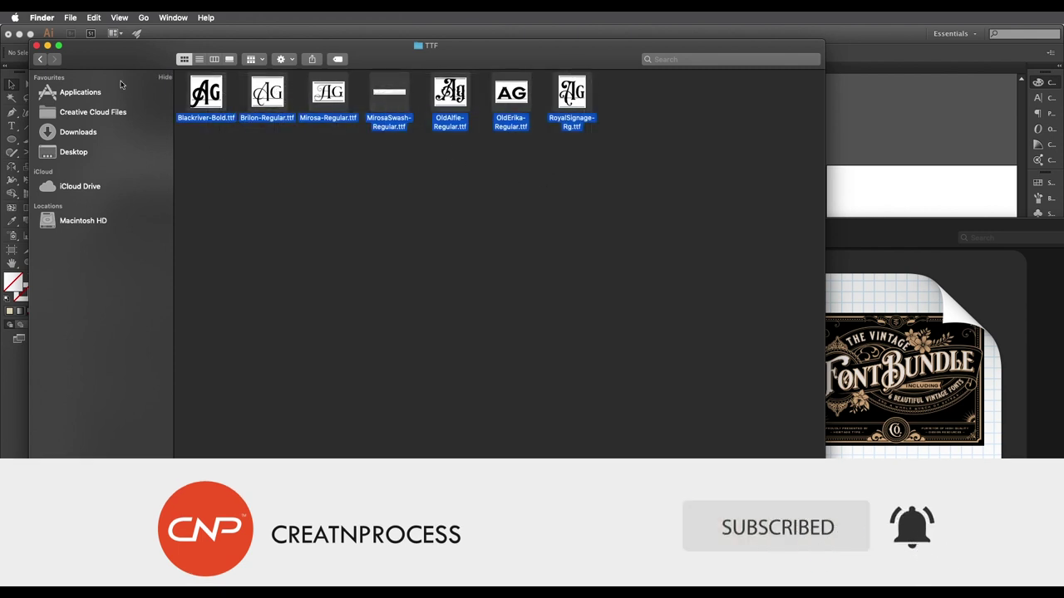
left_click(42, 61)
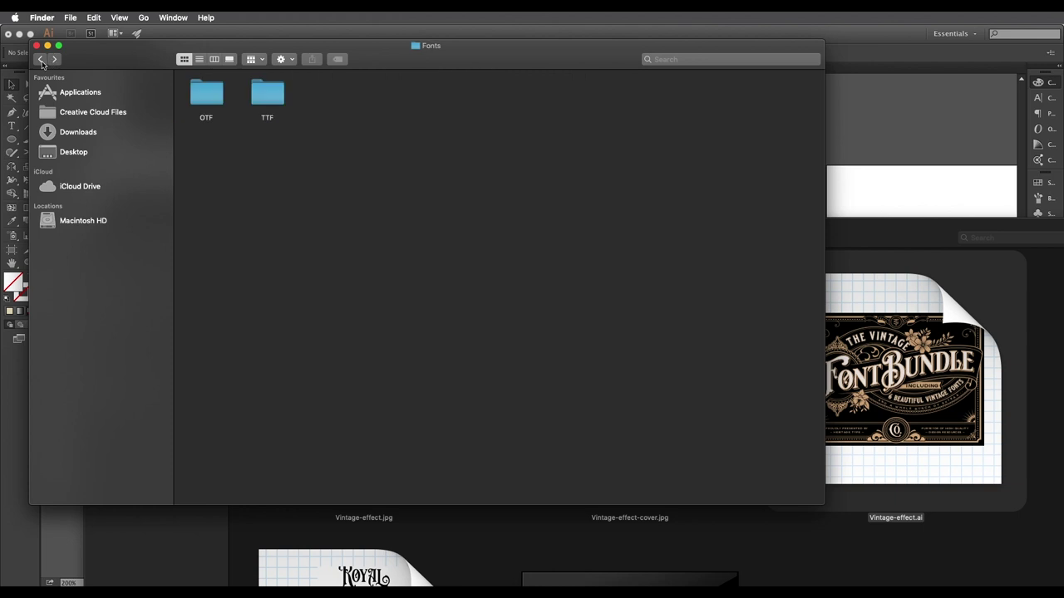
Open the bundle's Ornaments and Elements folder, go into Adobe Illustrator CS, and look over Frames.ai and Single Elements.ai.
left_click(41, 60)
left_click(41, 61)
left_click(40, 63)
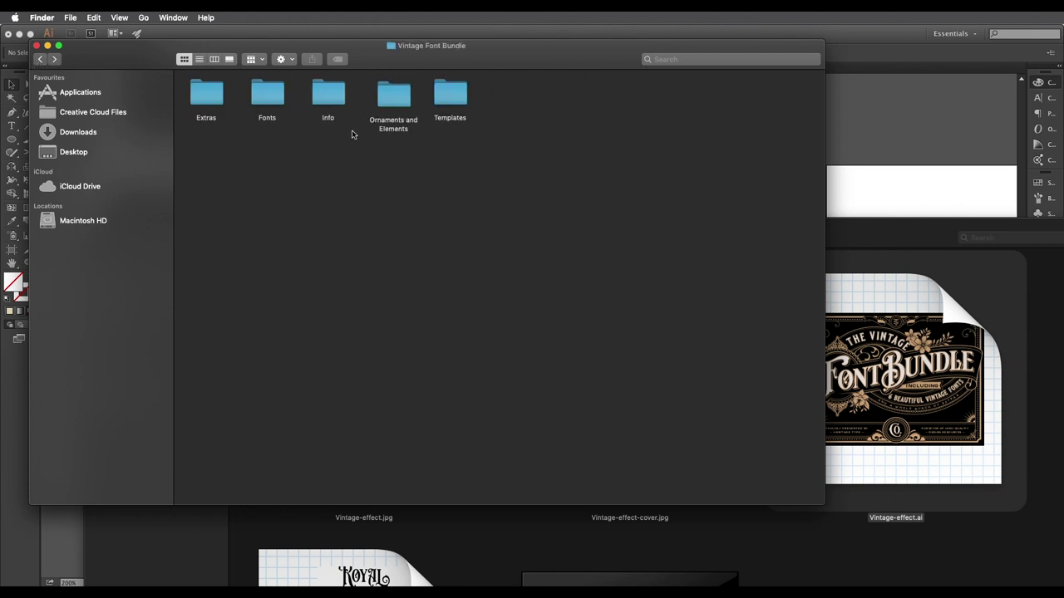
double_click(394, 98)
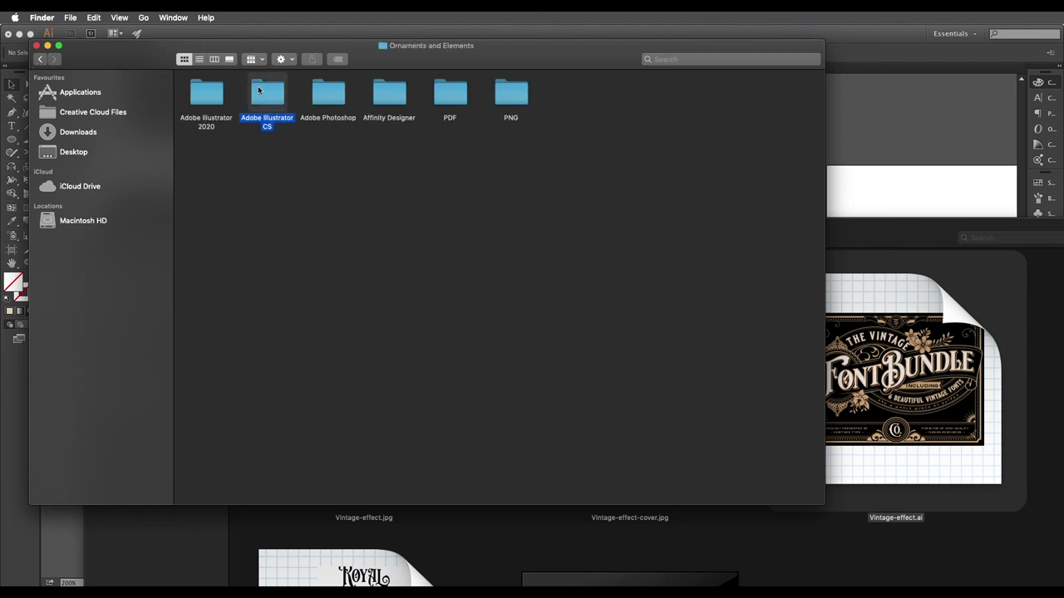
double_click(266, 91)
scroll(468, 246, "up", 5)
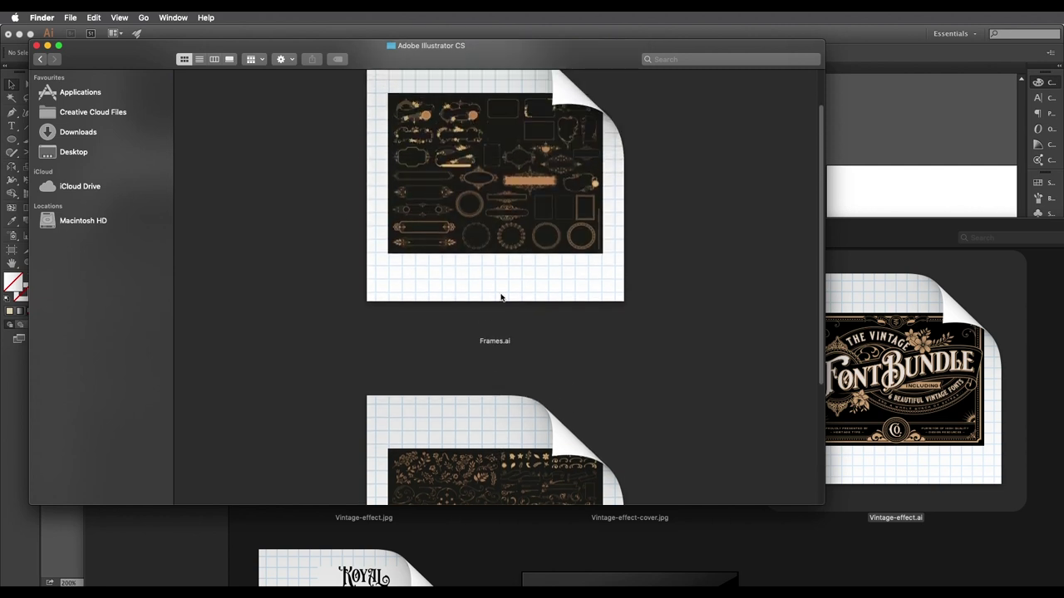
left_click(472, 178)
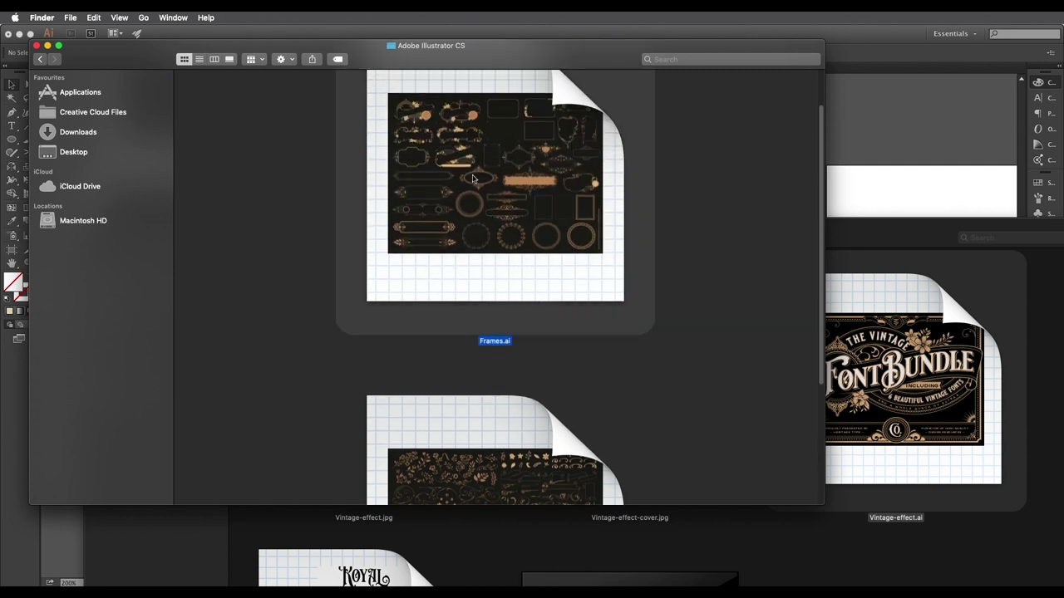
scroll(523, 324, "down", 5)
left_click(533, 362)
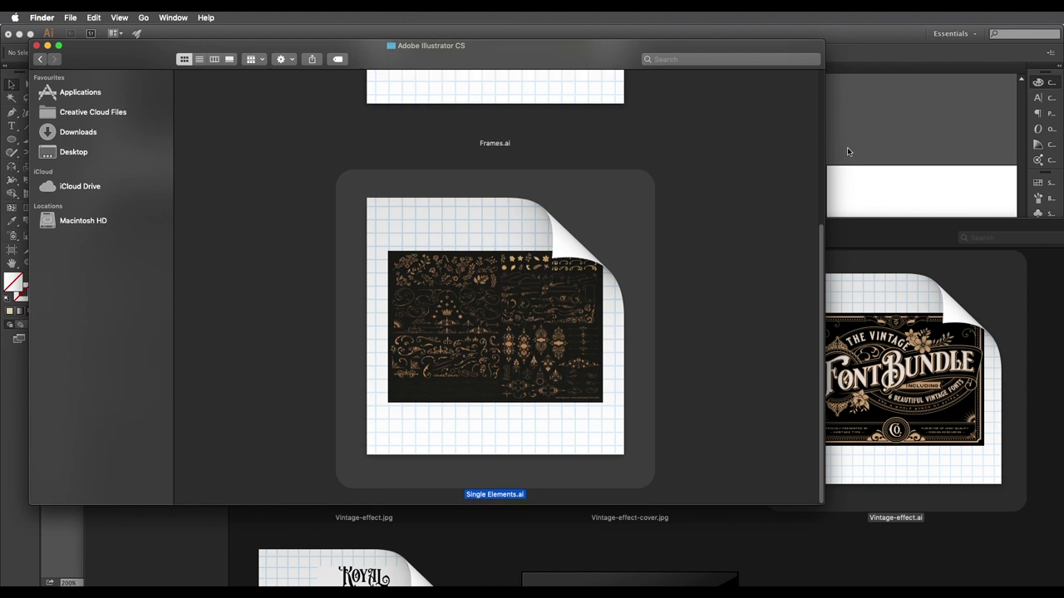
Switch to Illustrator and examine the floral, flourish, banner and ornament artwork in the Single Elements.ai document.
left_click(446, 580)
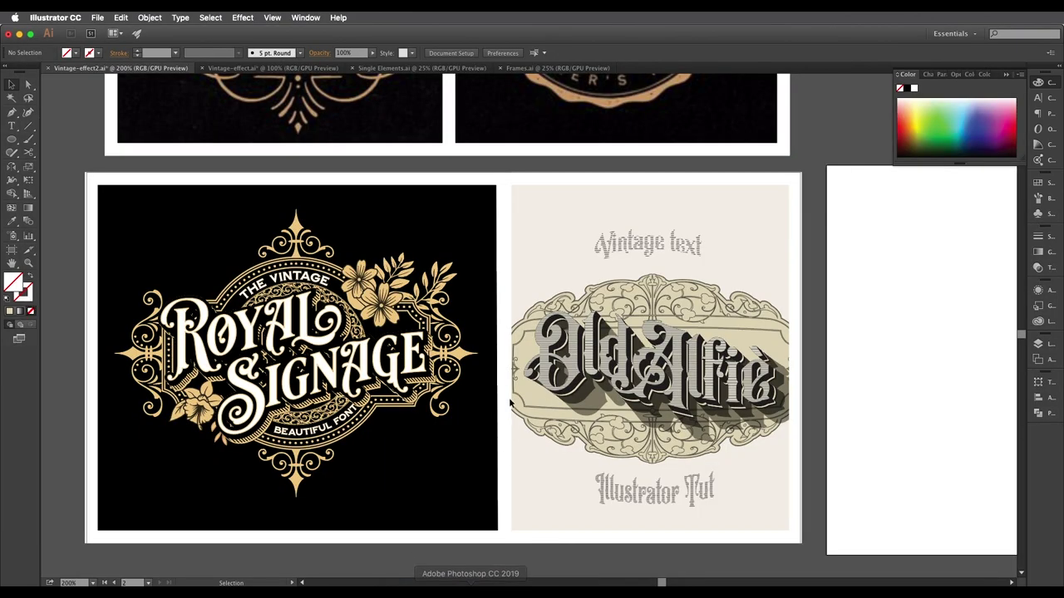
left_click(444, 69)
key("super+minus")
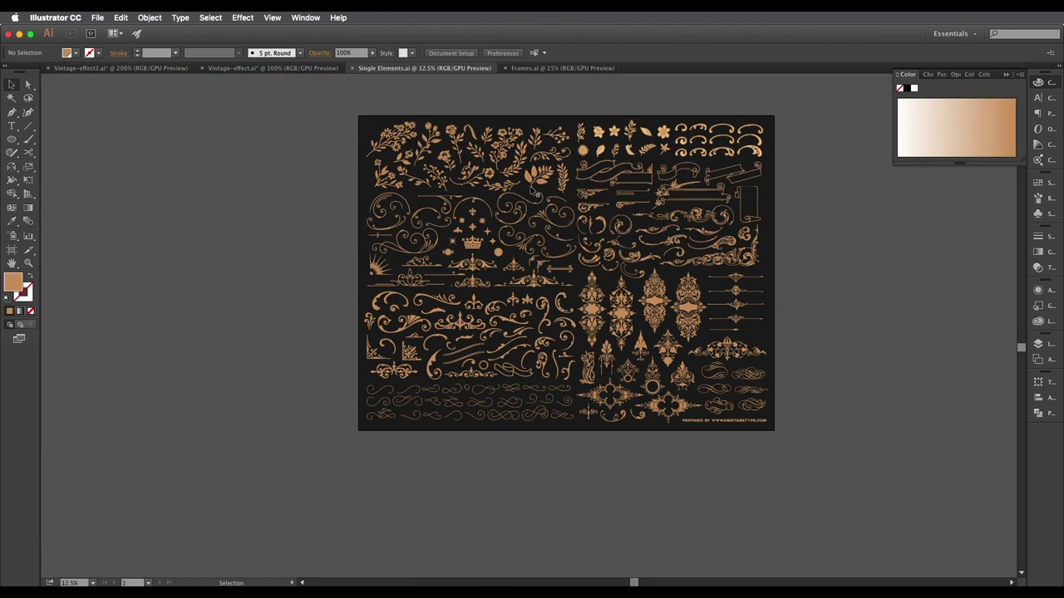
scroll(573, 235, "up", 1)
scroll(604, 265, "right", 2)
scroll(595, 269, "up", 2)
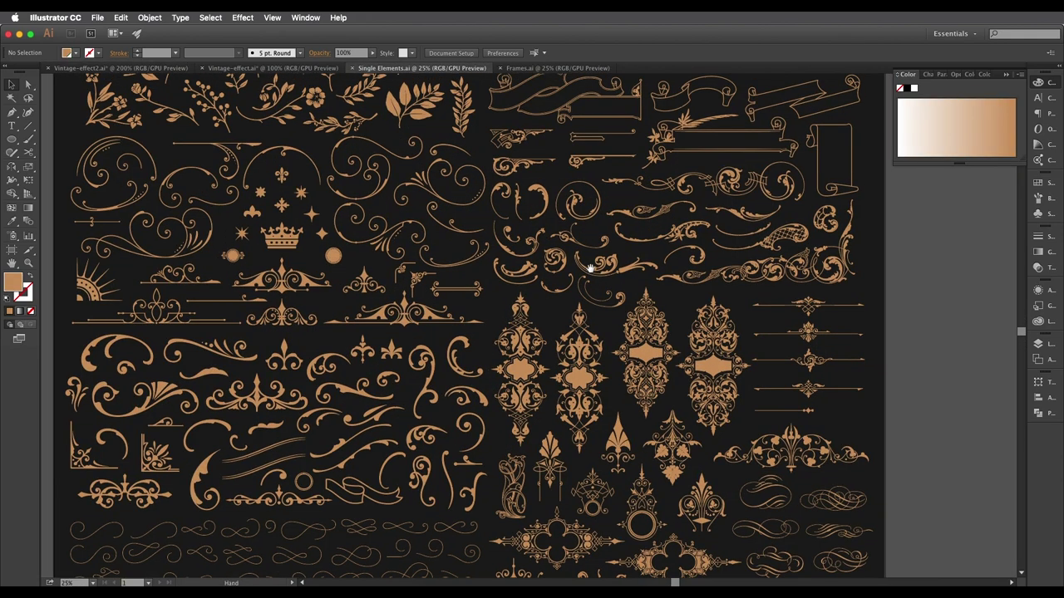
scroll(595, 272, "down", 1)
left_click_drag(599, 266, 580, 281)
left_click_drag(498, 227, 475, 233)
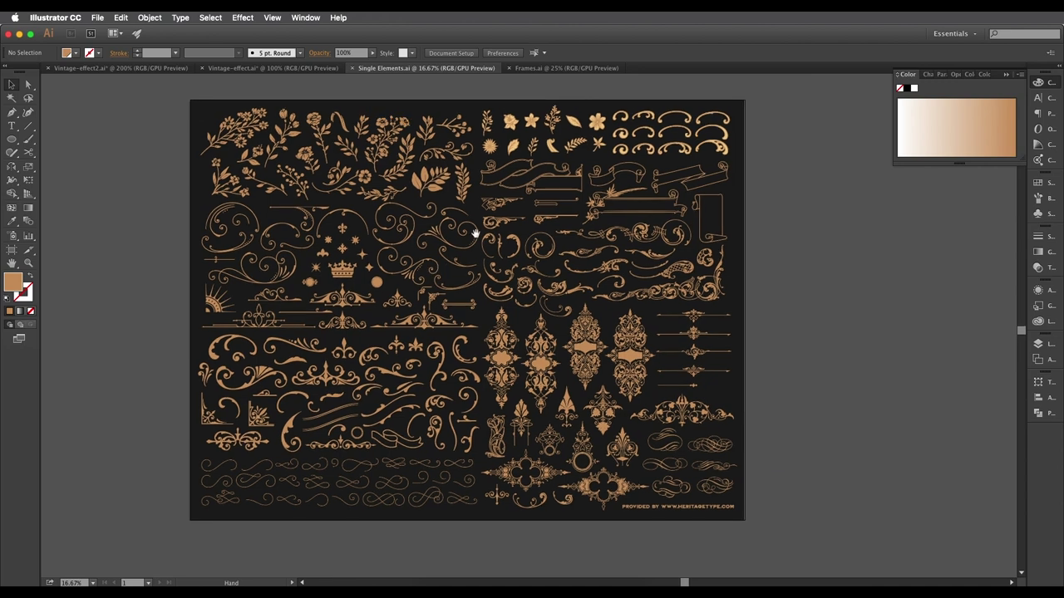
left_click_drag(497, 335, 505, 310)
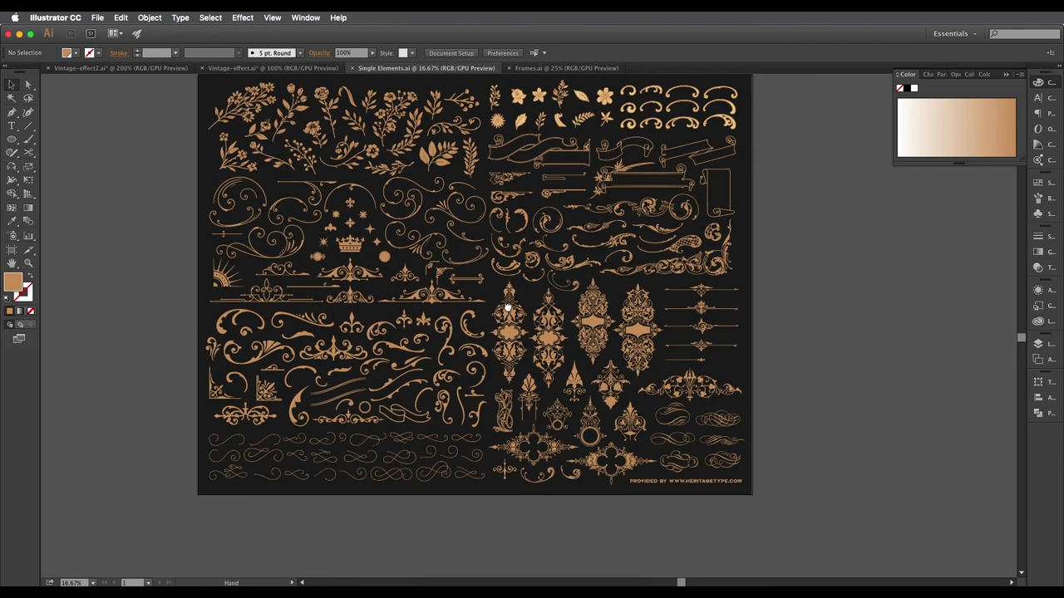
mouse_move(510, 263)
left_mouse_down()
mouse_move(517, 297)
mouse_move(507, 277)
left_mouse_up()
scroll(506, 276, "right", 3)
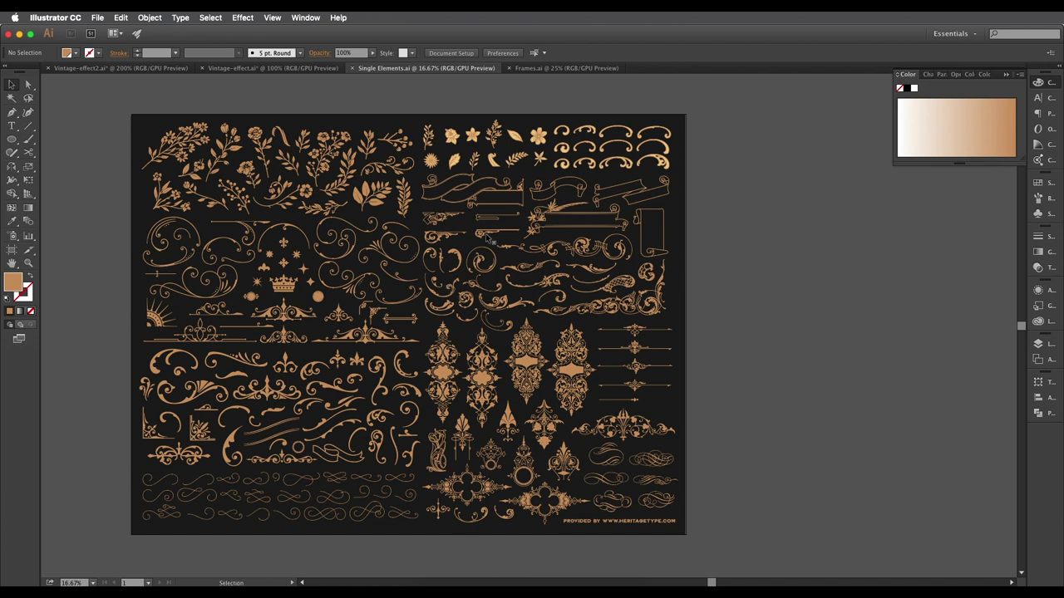
Show the Frames.ai document and examine its collection of decorative vintage frames.
left_click(565, 68)
scroll(577, 198, "left", 2)
scroll(579, 203, "down", 1)
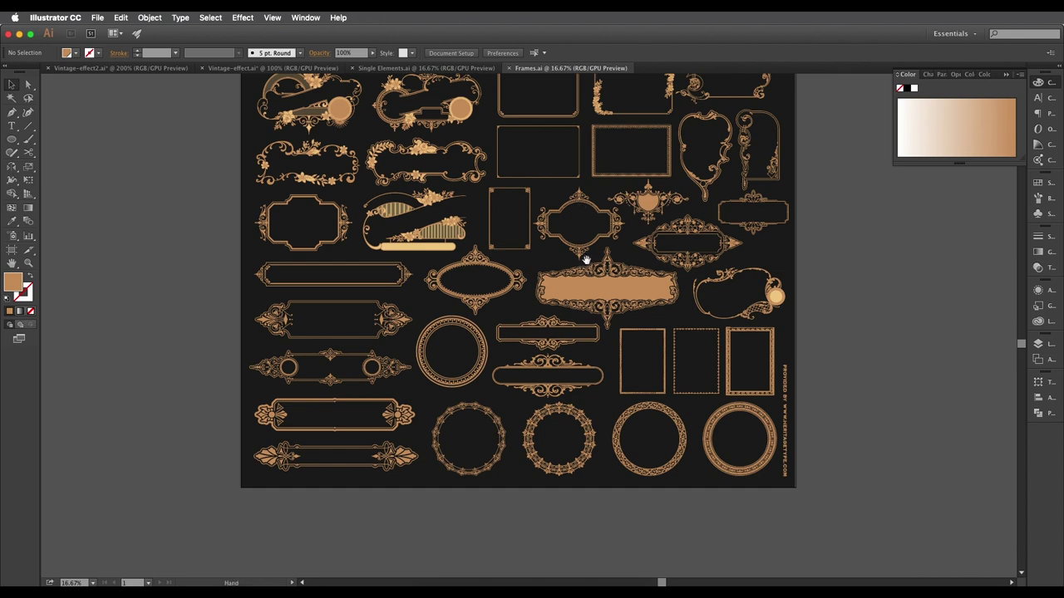
left_click_drag(587, 258, 505, 297)
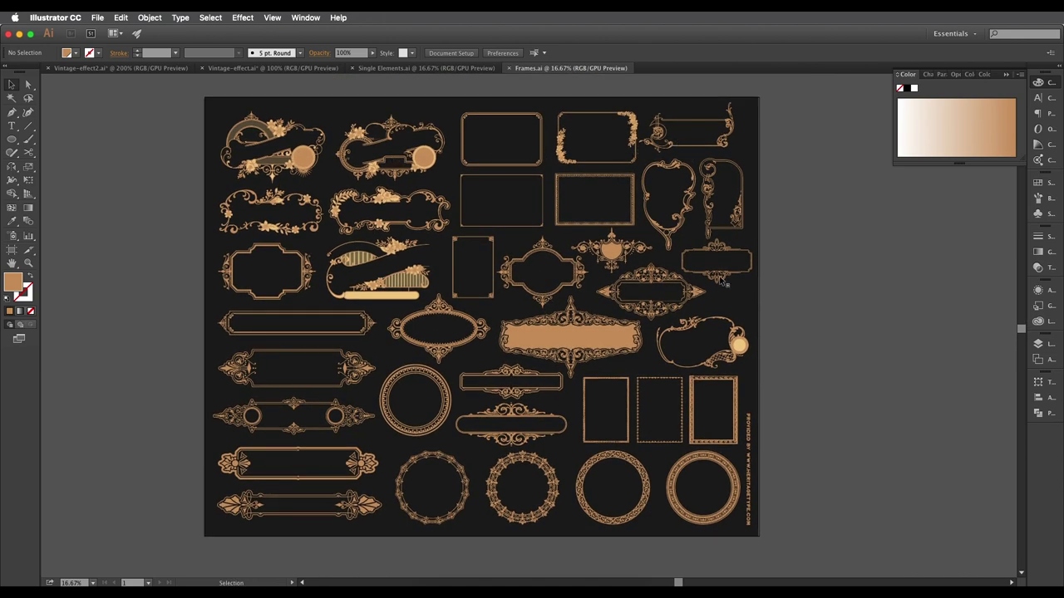
left_click_drag(629, 326, 635, 316)
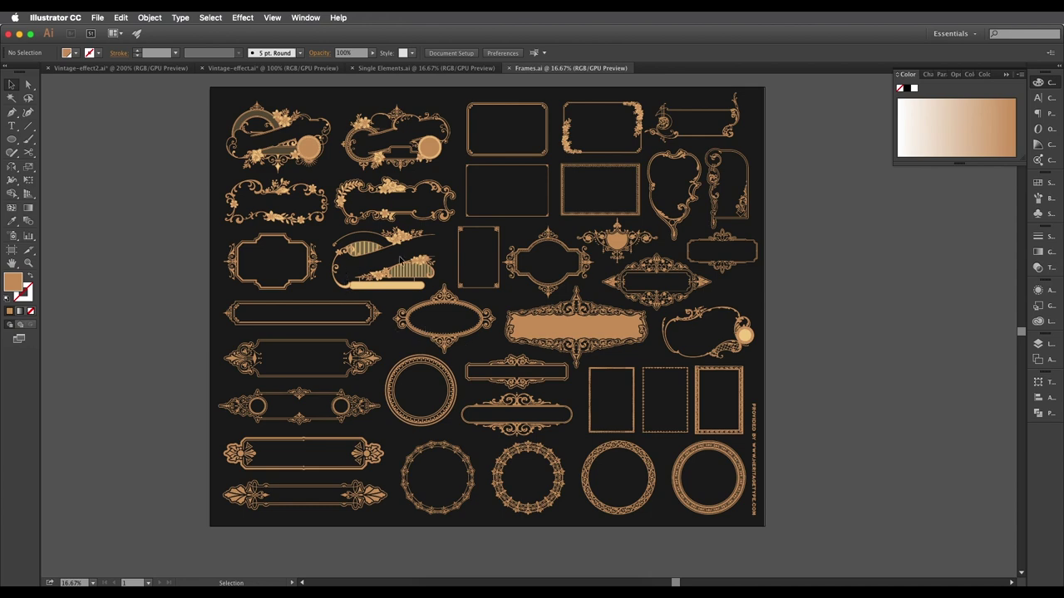
left_click_drag(401, 252, 436, 287)
scroll(439, 254, "up", 2)
scroll(438, 256, "down", 2)
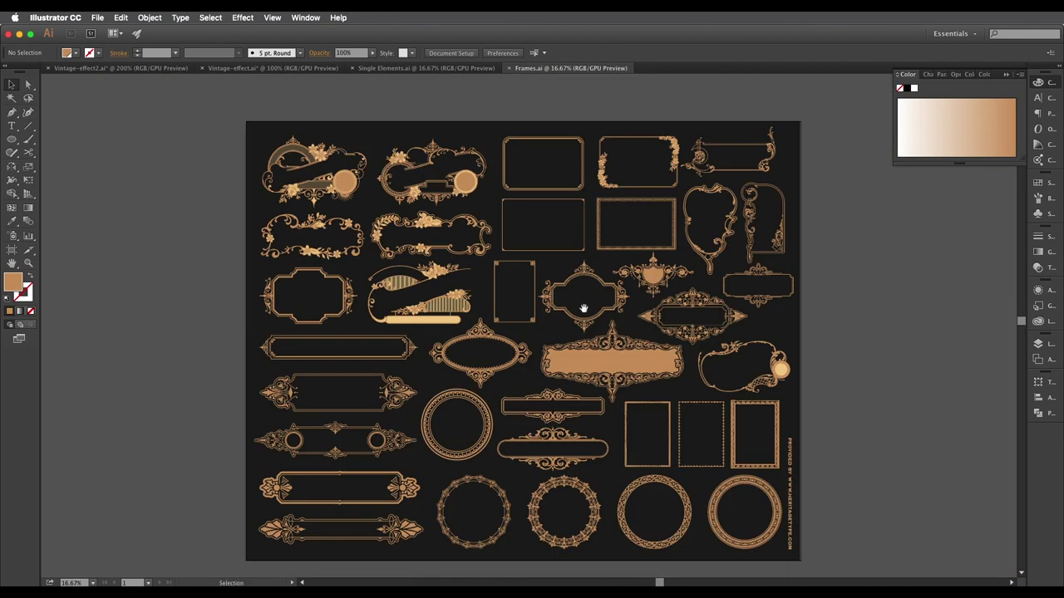
left_click_drag(583, 309, 620, 248)
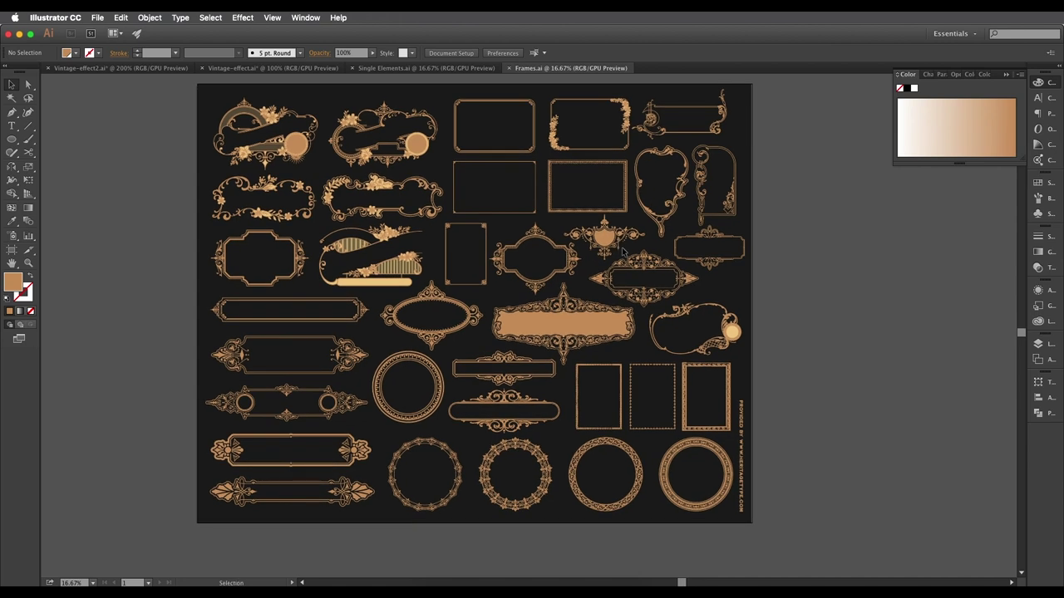
left_click_drag(402, 103, 414, 109)
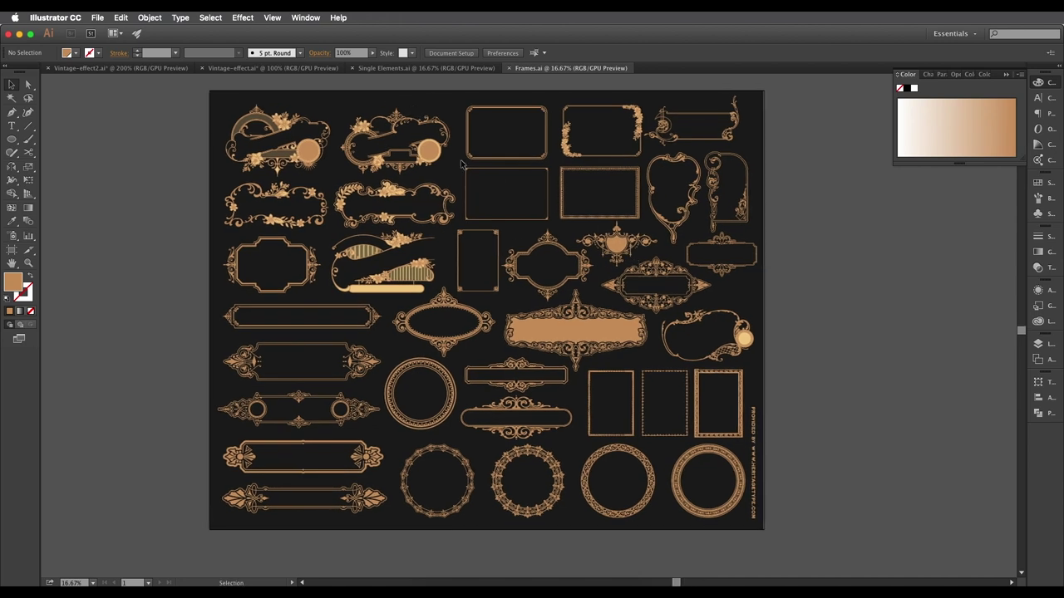
Return to the Vintage-effect2.ai document and examine the Royal Signage design close up.
left_click(157, 69)
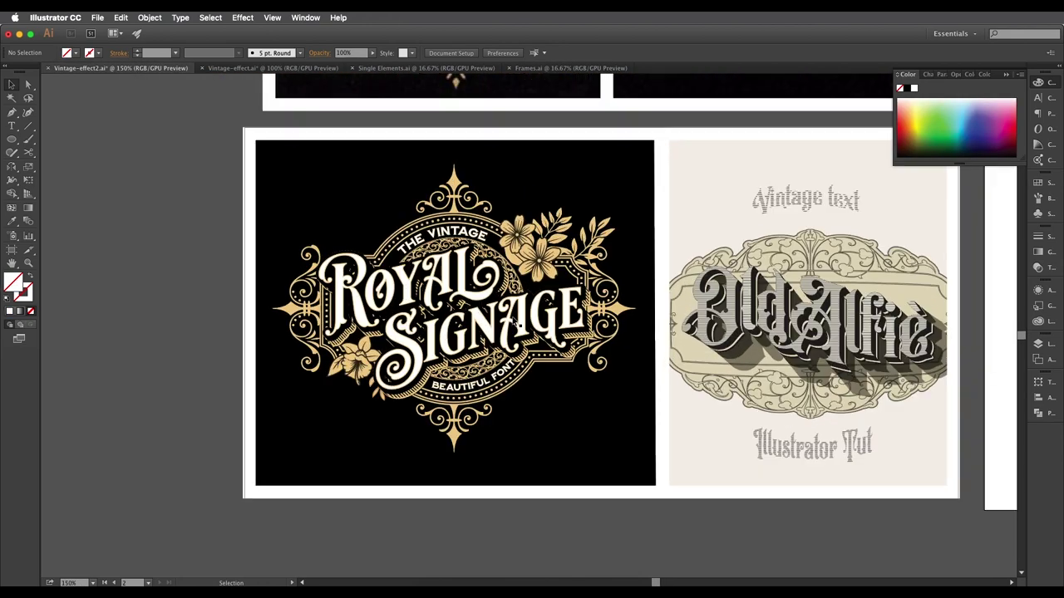
left_click_drag(517, 324, 493, 339)
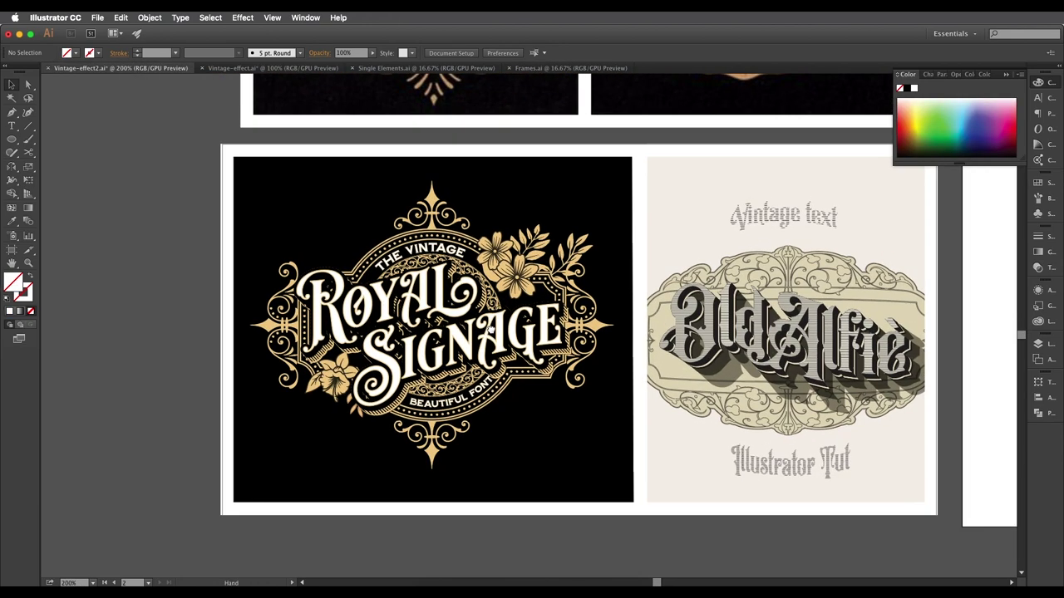
key("super+=")
key("super+minus")
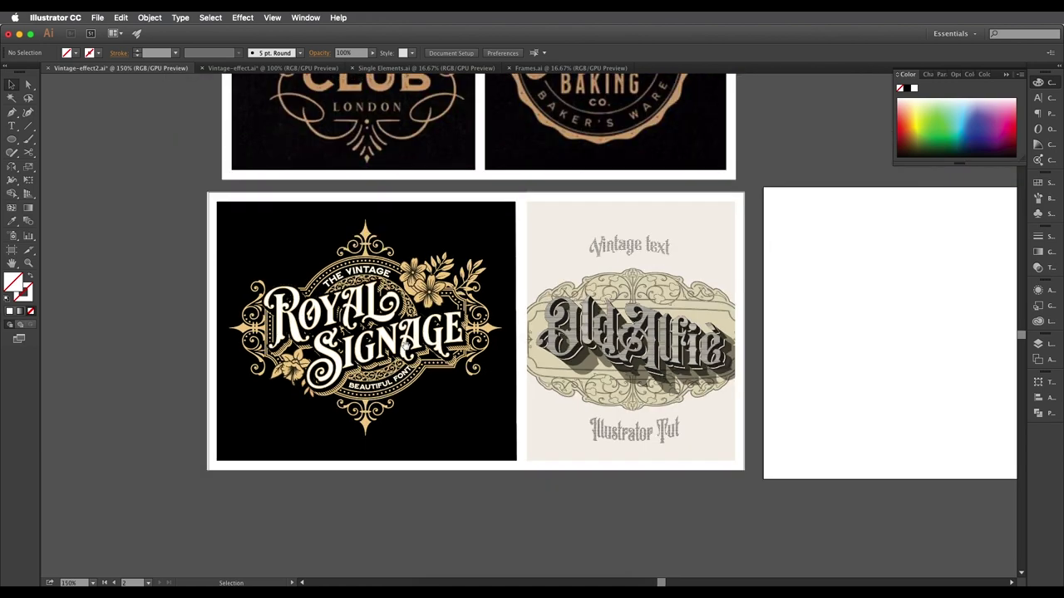
left_click_drag(405, 345, 444, 358)
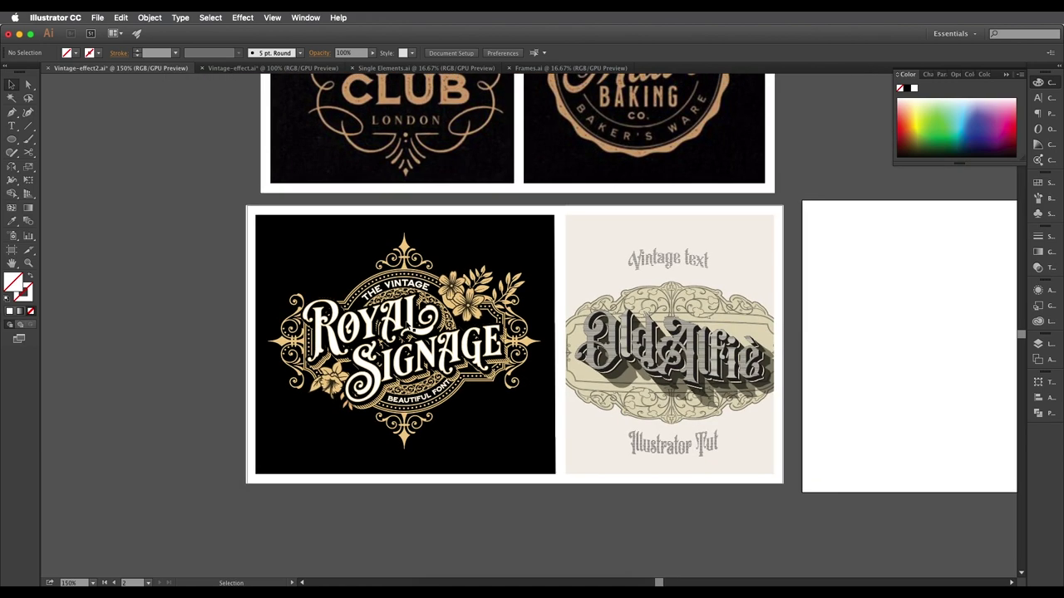
scroll(406, 328, "up", 2)
left_click_drag(376, 327, 391, 302)
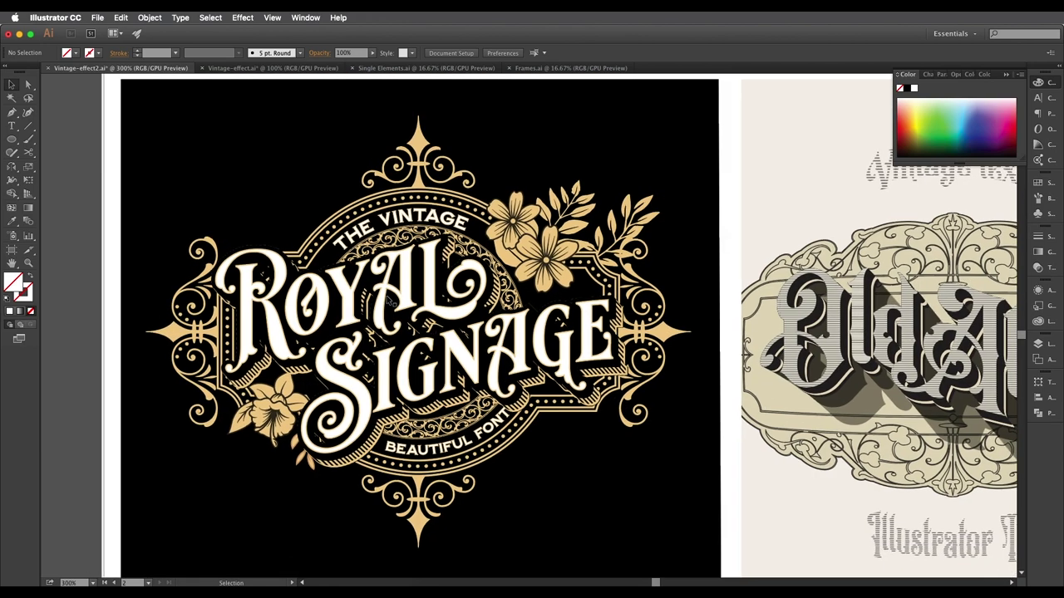
Move the finished Royal Signage lettering out of the black design onto the blank white artboard beside it and deselect it.
left_click(395, 383)
key("super+minus")
key("super+minus")
left_click_drag(383, 358, 917, 264)
left_click_drag(912, 289, 913, 289)
left_click_drag(928, 325, 627, 363)
left_click_drag(622, 293, 806, 326)
left_click(712, 433)
Add the text "Royal" in the Royal Signage Rg font on the empty area of the white artboard.
scroll(793, 306, "up", 1)
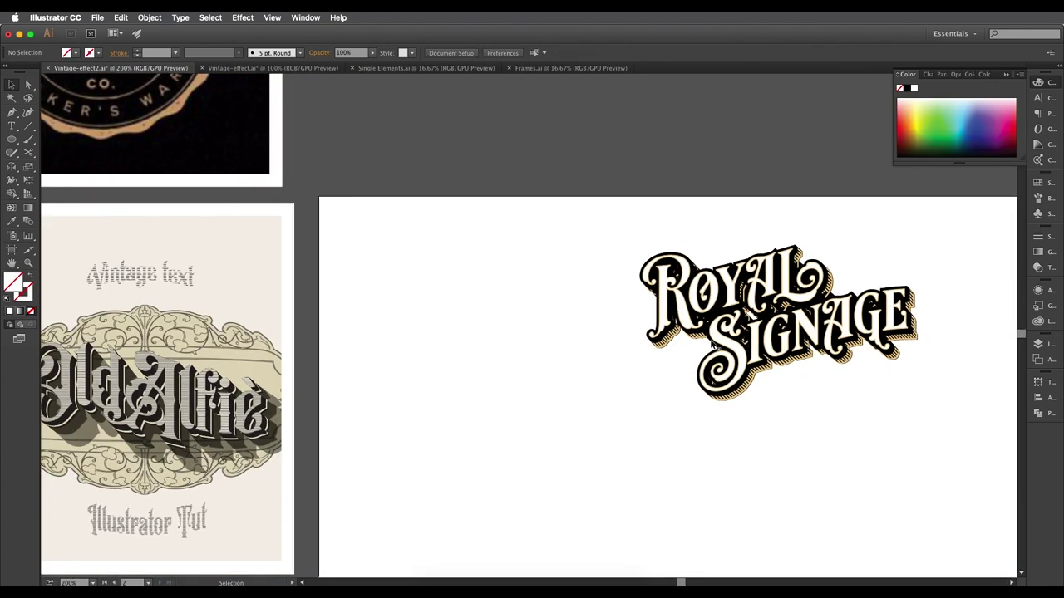
key("super+equal")
left_click_drag(673, 339, 830, 329)
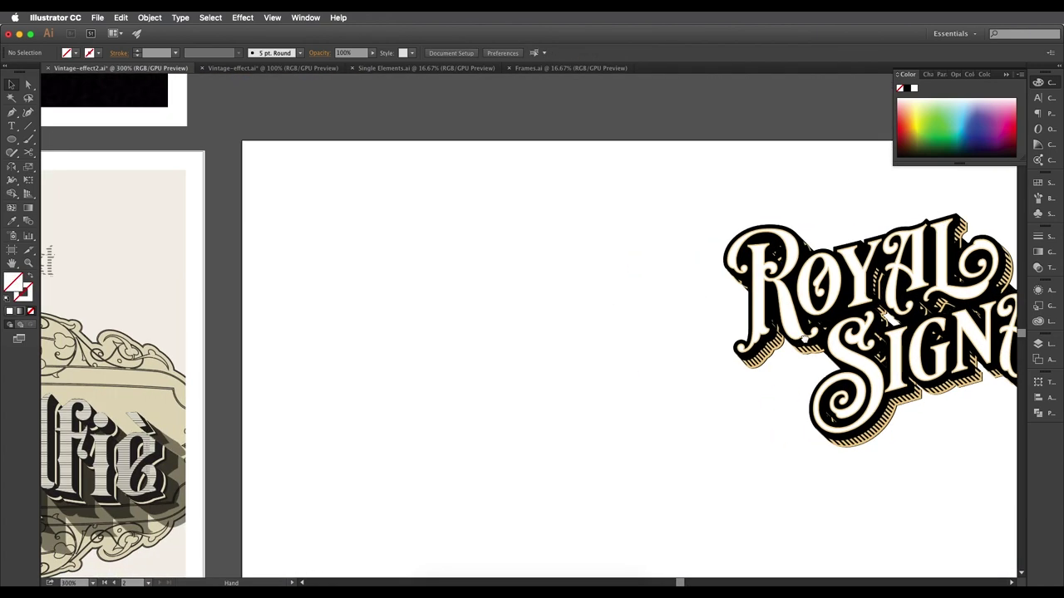
key("t")
left_click(370, 354)
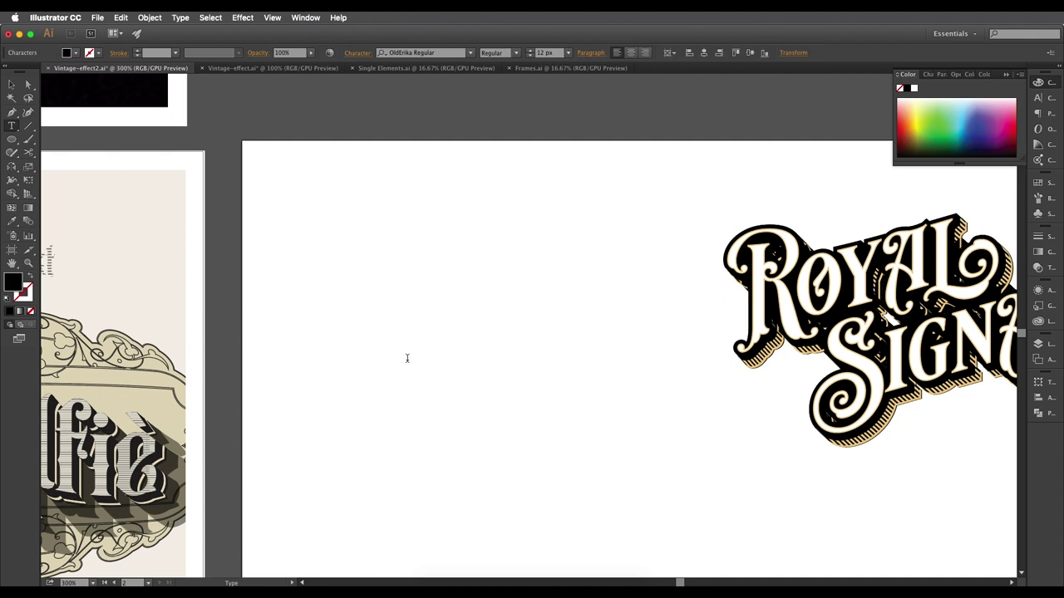
left_click(430, 53)
type("ro")
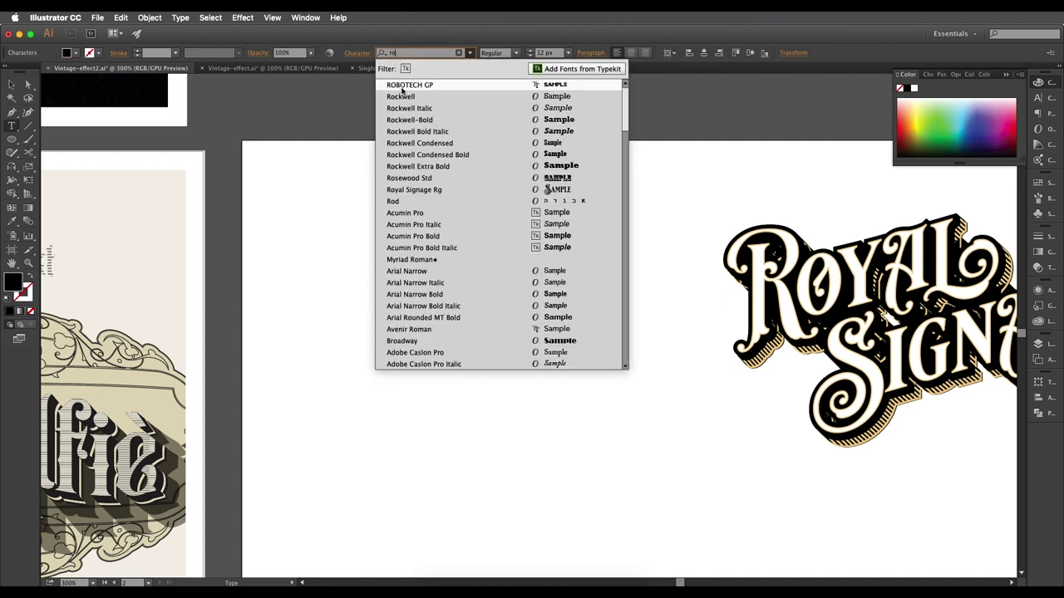
left_click(415, 189)
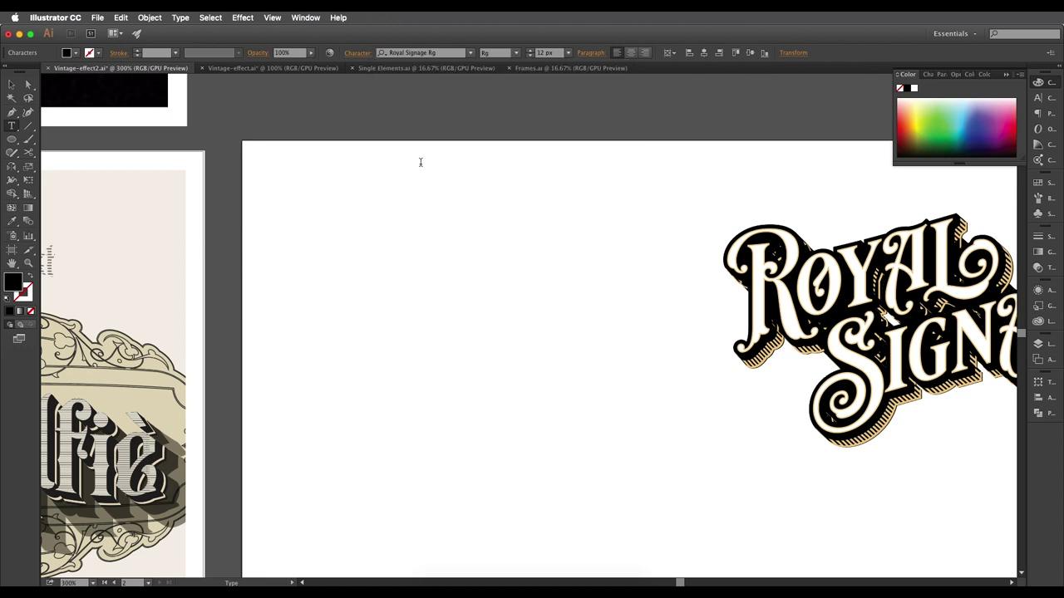
left_click(382, 346)
type("Royal")
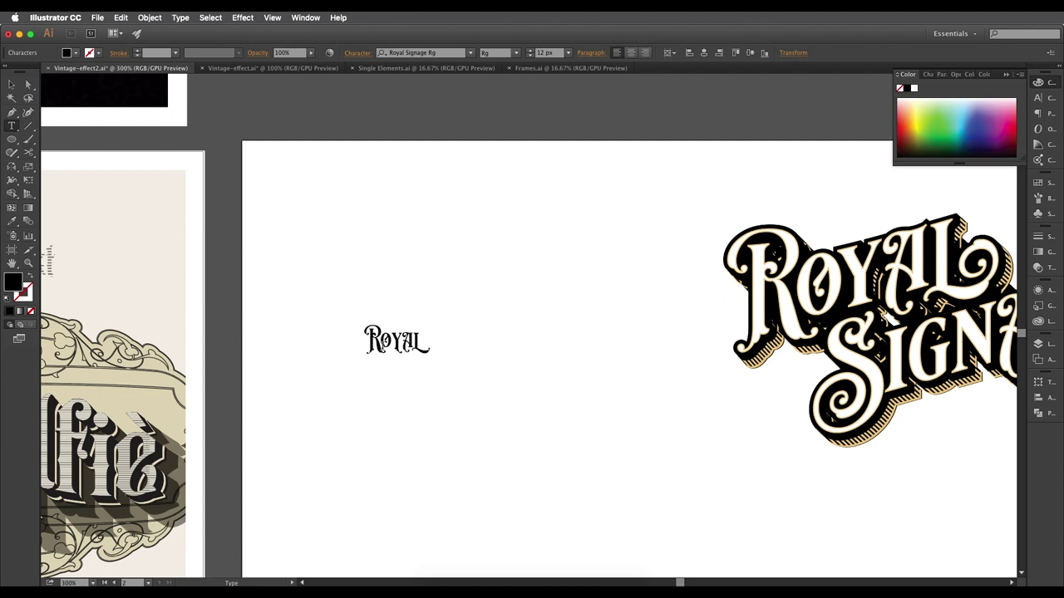
Duplicate the Royal text just below and slightly to its right, and change the copy to "Signage".
left_click(12, 84)
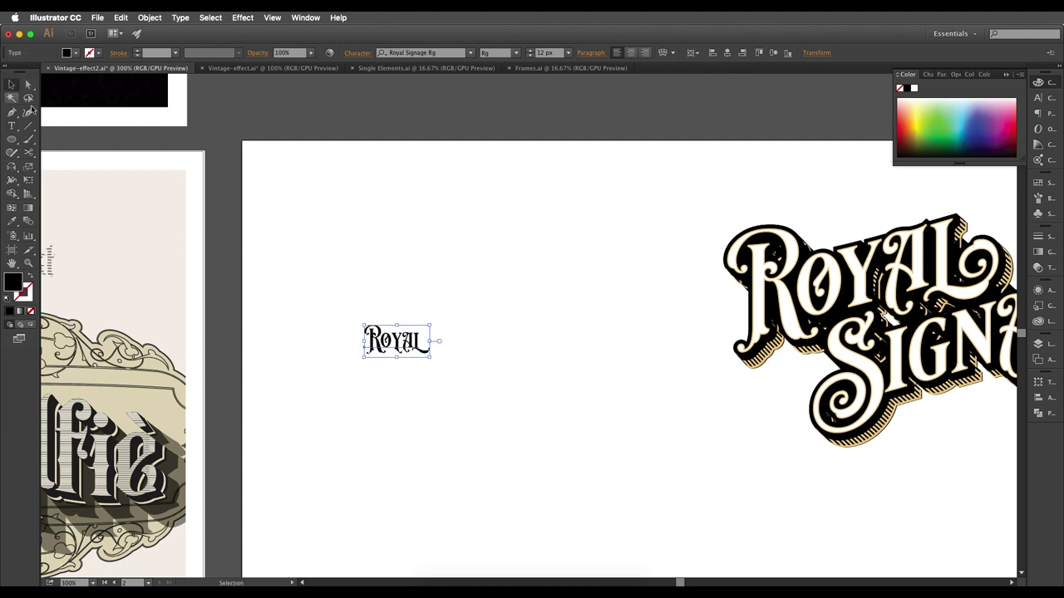
left_click_drag(375, 359, 388, 385)
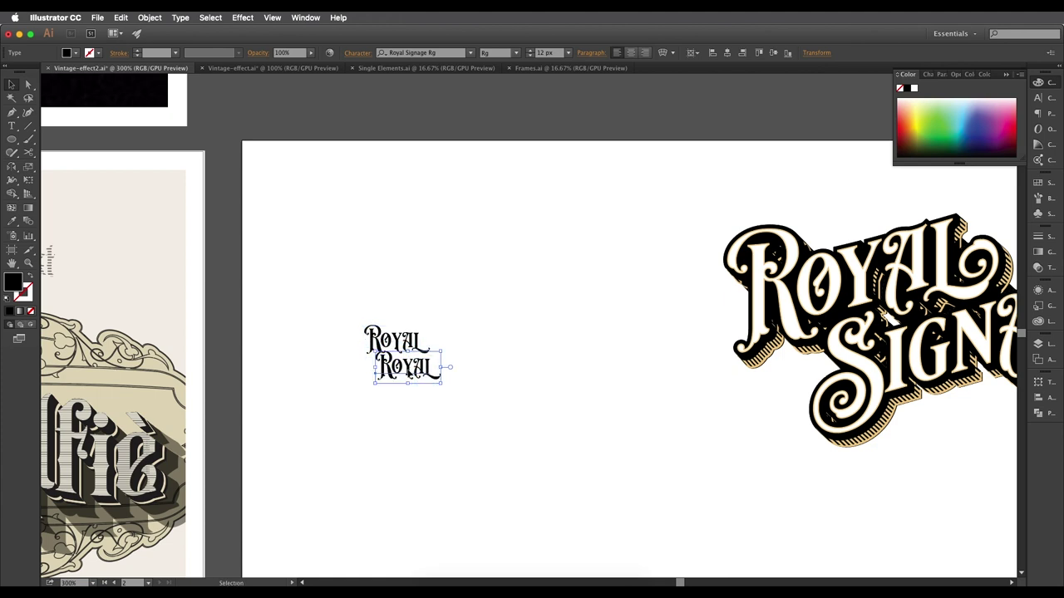
key("t")
double_click(437, 366)
type("S")
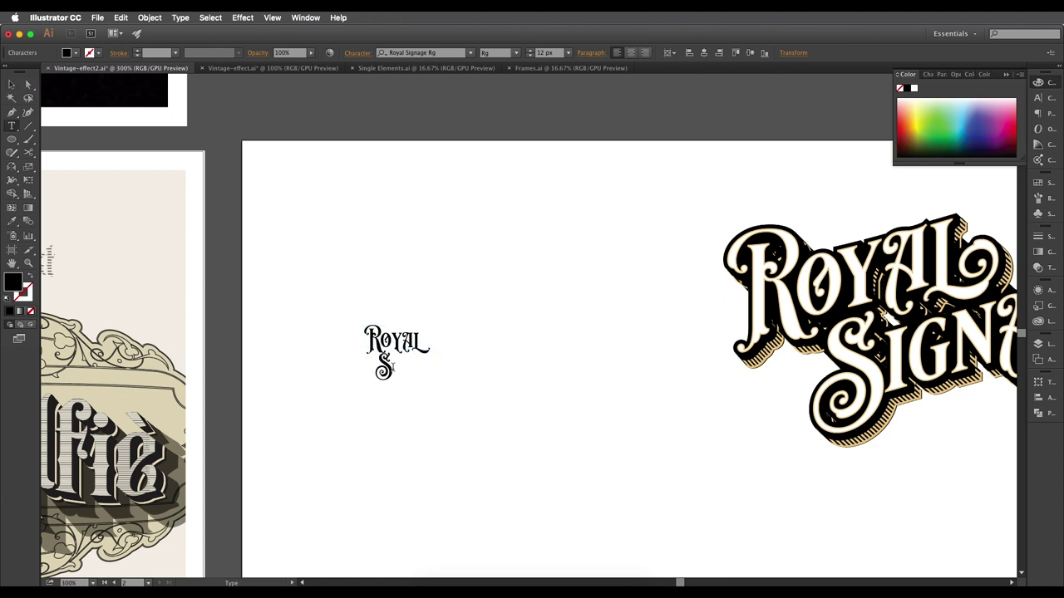
type("ignage")
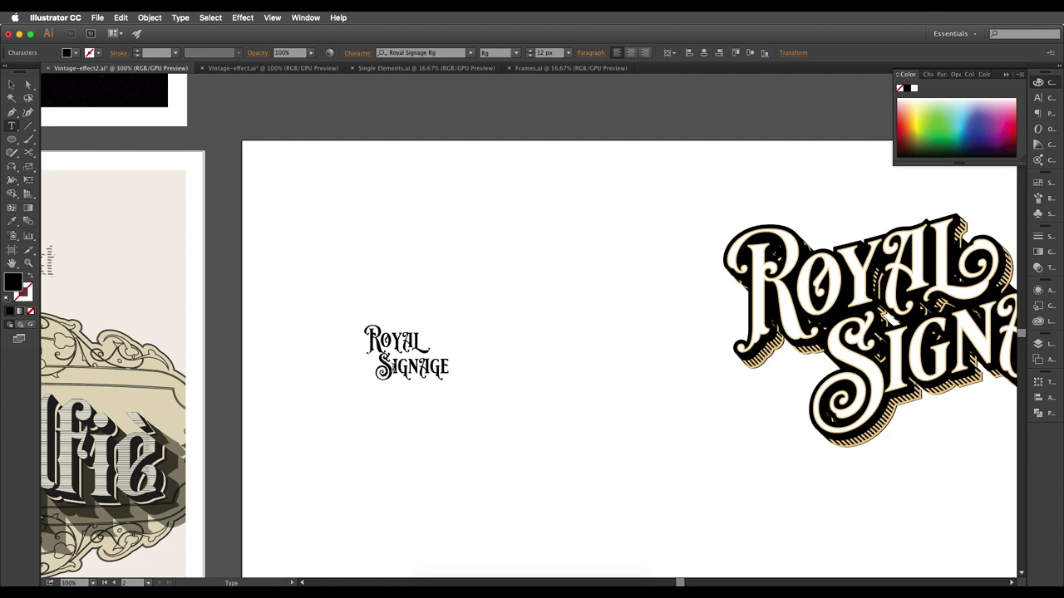
Enlarge the Royal and Signage text together to about the scale of the finished lettering beside them, and deselect both.
key("Escape")
left_click_drag(330, 313, 684, 395)
key("super+shift+a")
scroll(680, 437, "down", 3)
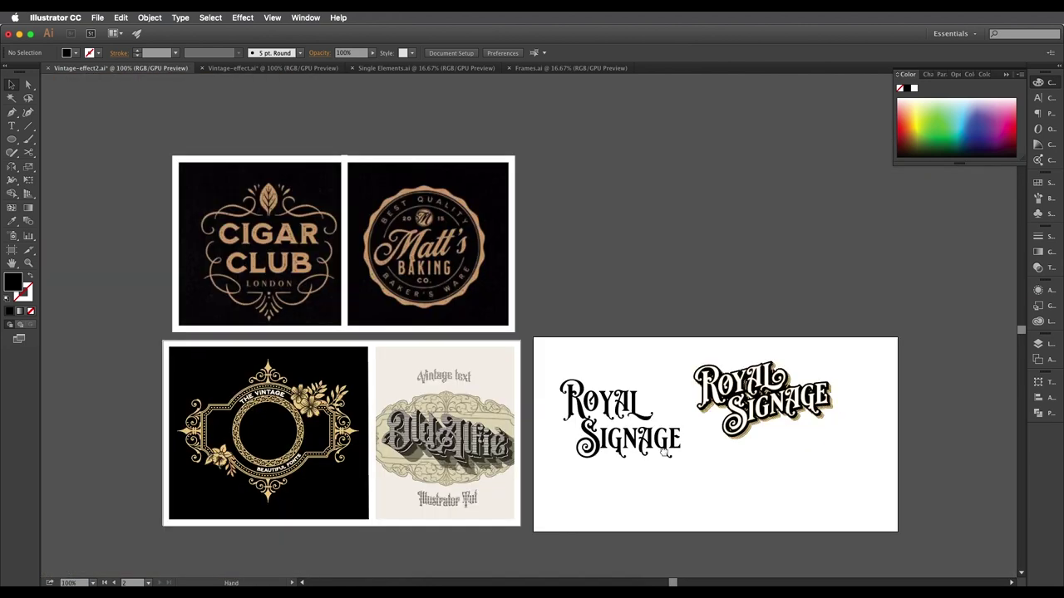
left_click_drag(663, 451, 441, 337)
scroll(505, 362, "up", 1)
key("super+shift+a")
scroll(525, 415, "up", 1)
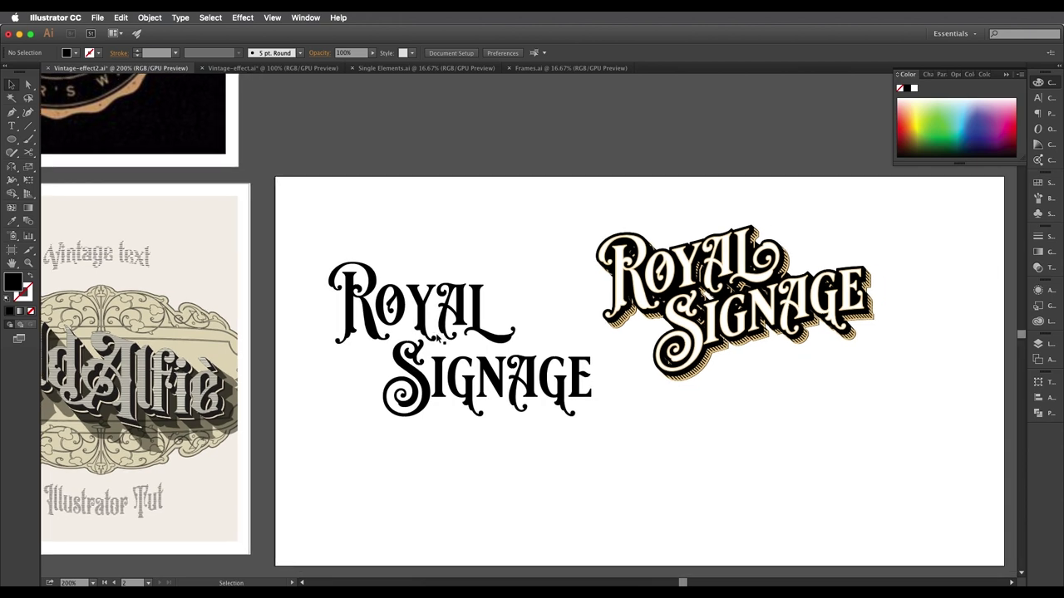
scroll(434, 339, "up", 2)
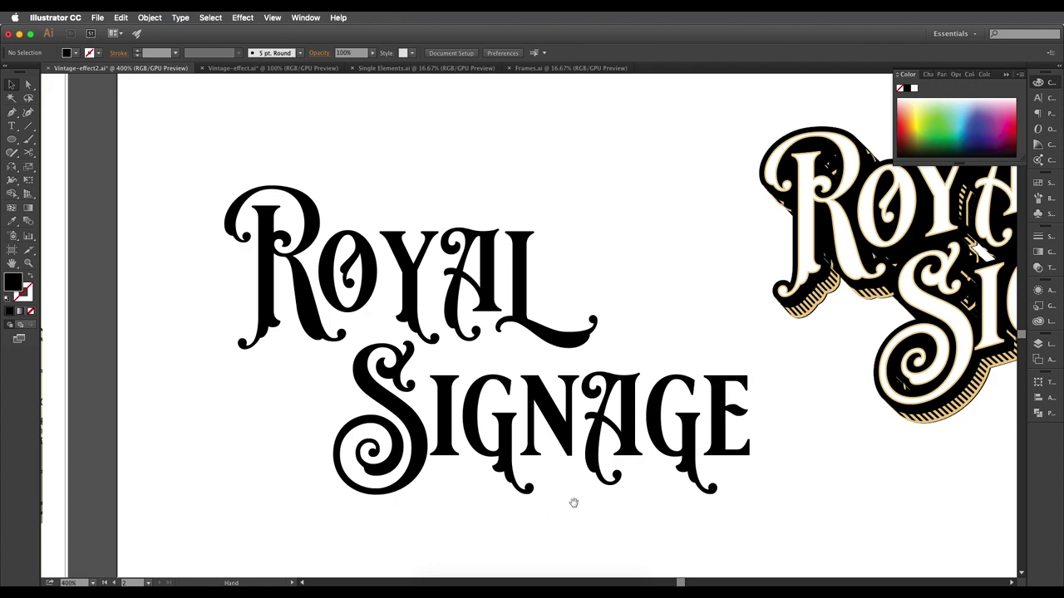
Select the plain Royal and Signage text together and show their OpenType options.
left_click_drag(573, 503, 500, 505)
left_click_drag(461, 335, 431, 376)
scroll(473, 391, "down", 1)
left_click(431, 361)
left_click(1035, 99)
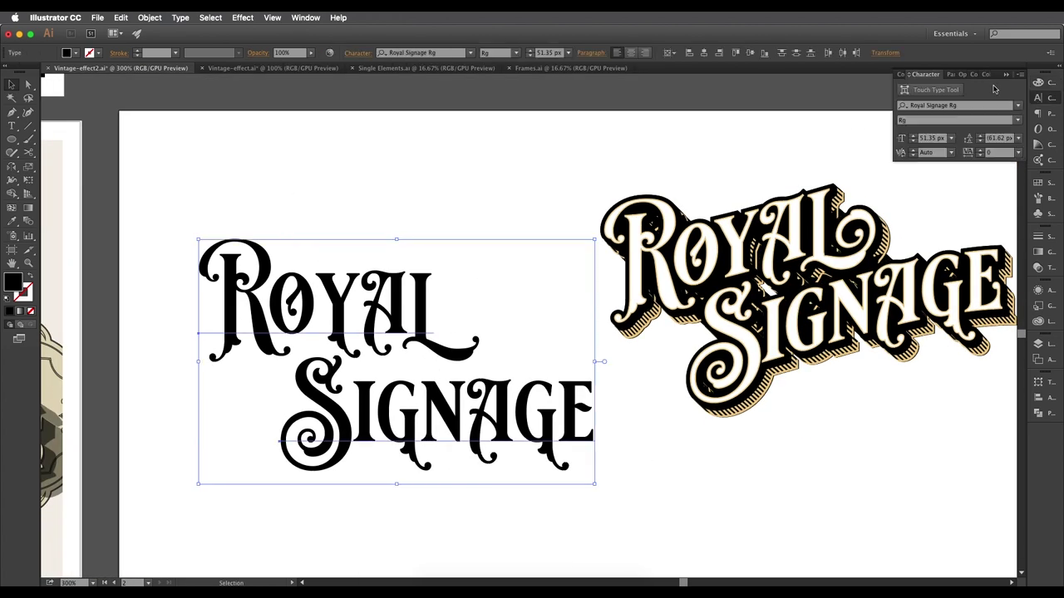
left_click(962, 74)
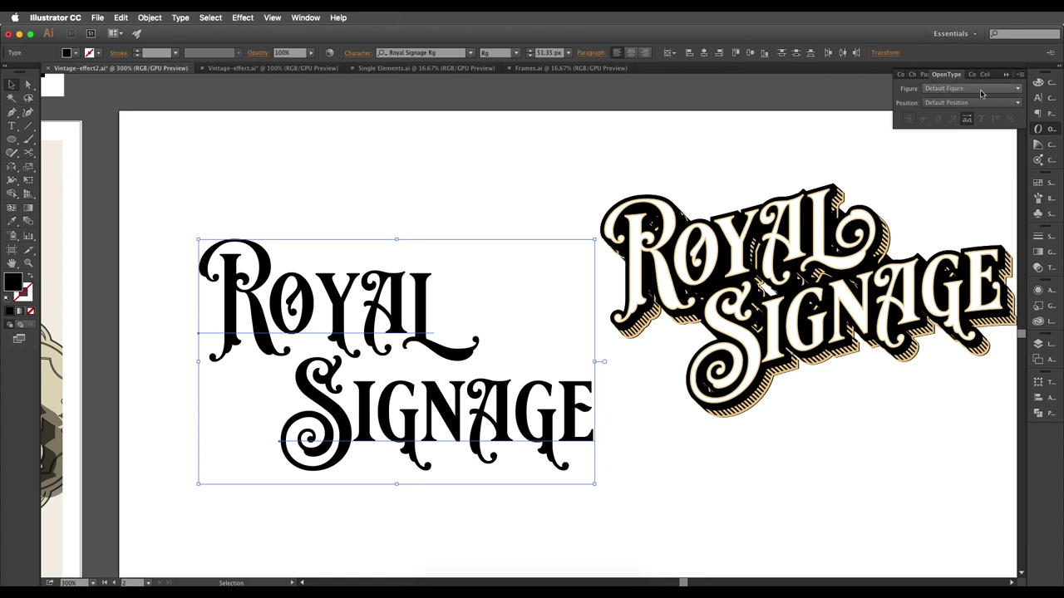
left_click(1038, 131)
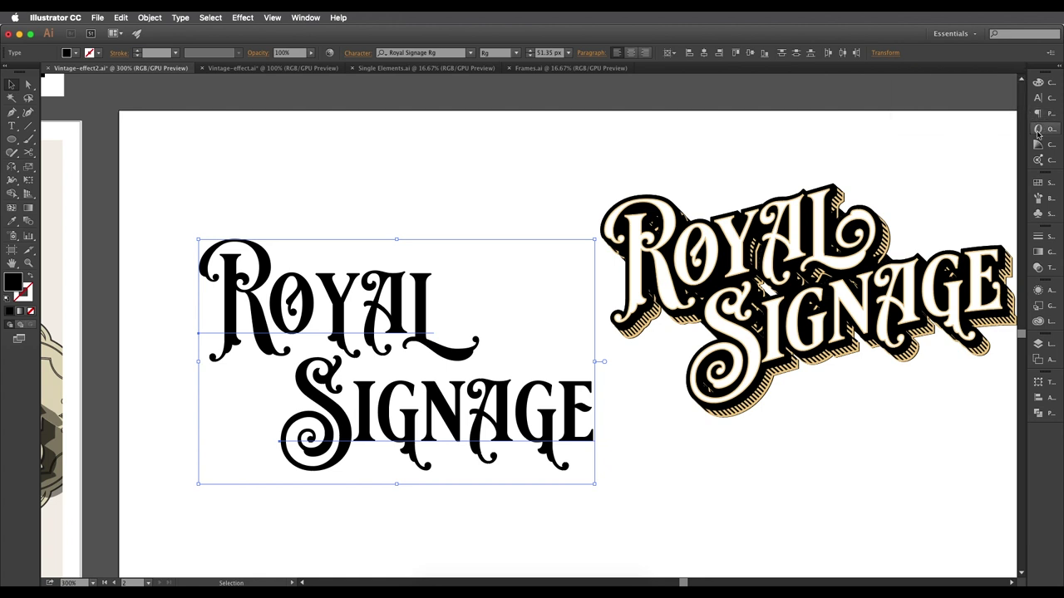
left_click(1038, 130)
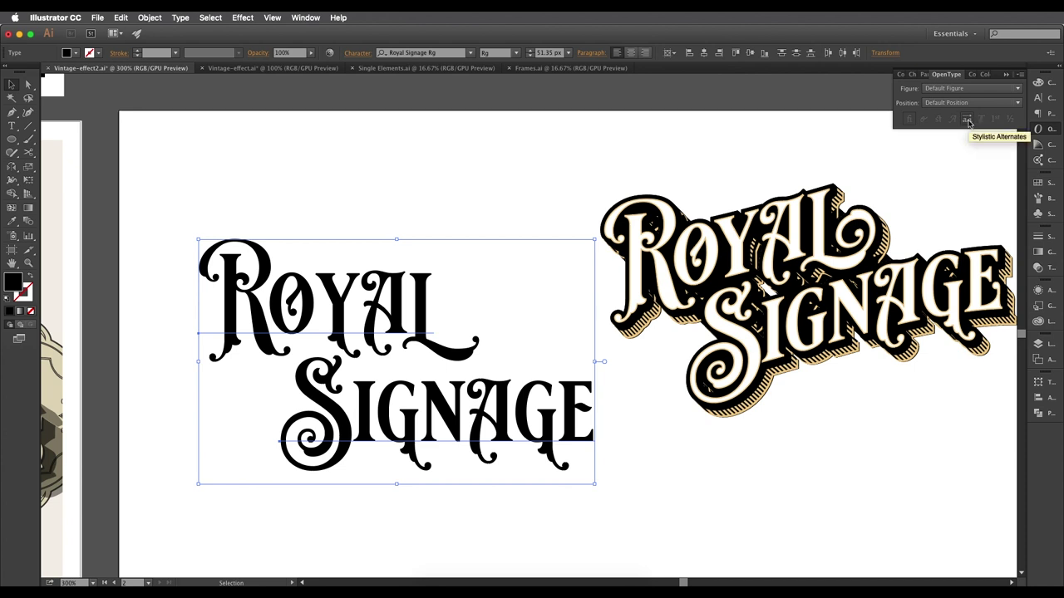
Switch Stylistic Alternates off and back on for both words to compare their plain and ornate letterforms.
left_click(967, 121)
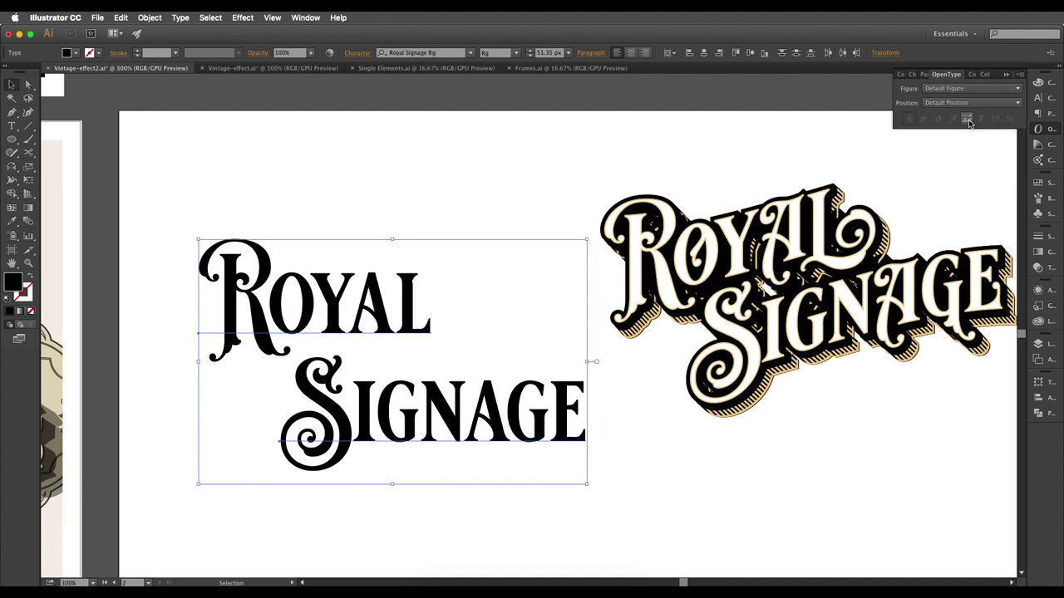
left_click(968, 120)
left_click(967, 120)
left_click(968, 120)
left_click(967, 120)
left_click(967, 120)
left_click(967, 120)
left_click(967, 121)
left_click(967, 120)
left_click(967, 121)
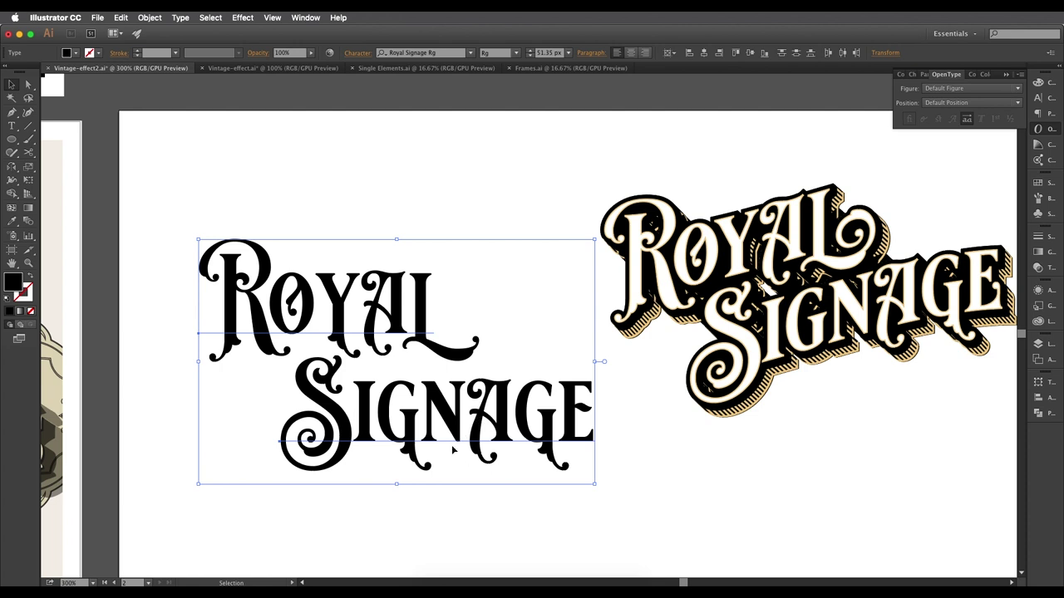
left_click(967, 120)
left_click(967, 121)
left_click(967, 121)
left_click(967, 121)
Turn off Stylistic Alternates for only the letter Y in the plain Royal text.
left_click_drag(397, 324, 320, 354)
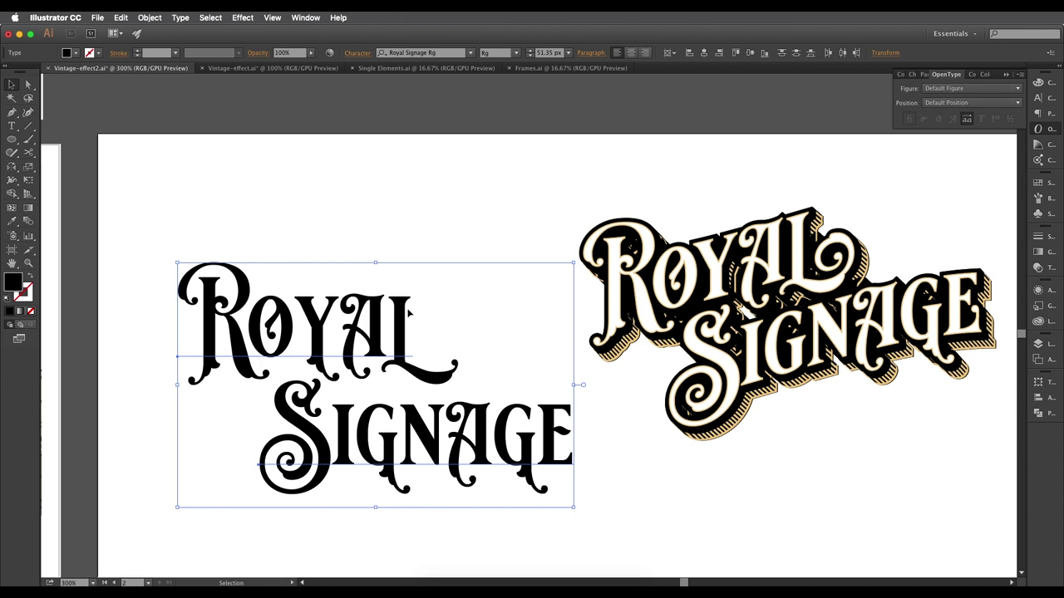
double_click(326, 342)
left_click_drag(328, 334, 314, 332)
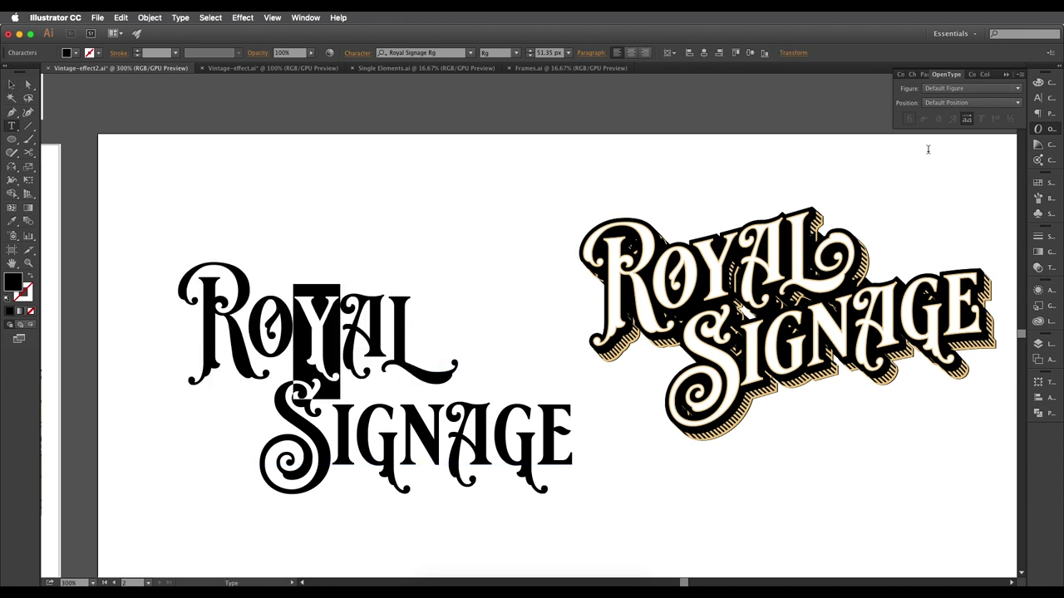
left_click(967, 120)
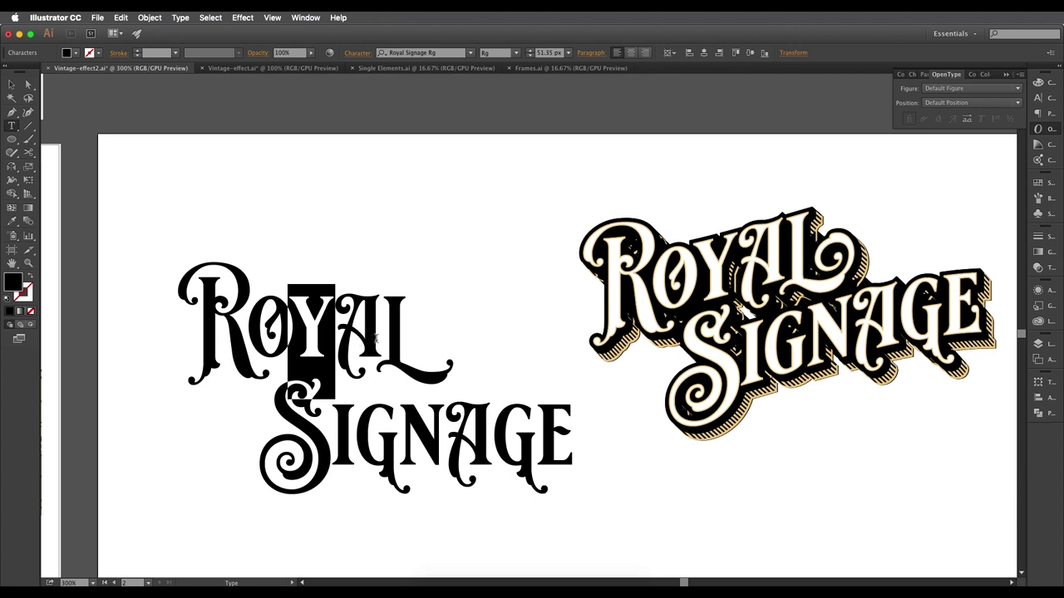
Select the final L of the plain Royal text and toggle its Stylistic Alternates to compare both forms.
left_click_drag(384, 340, 413, 343)
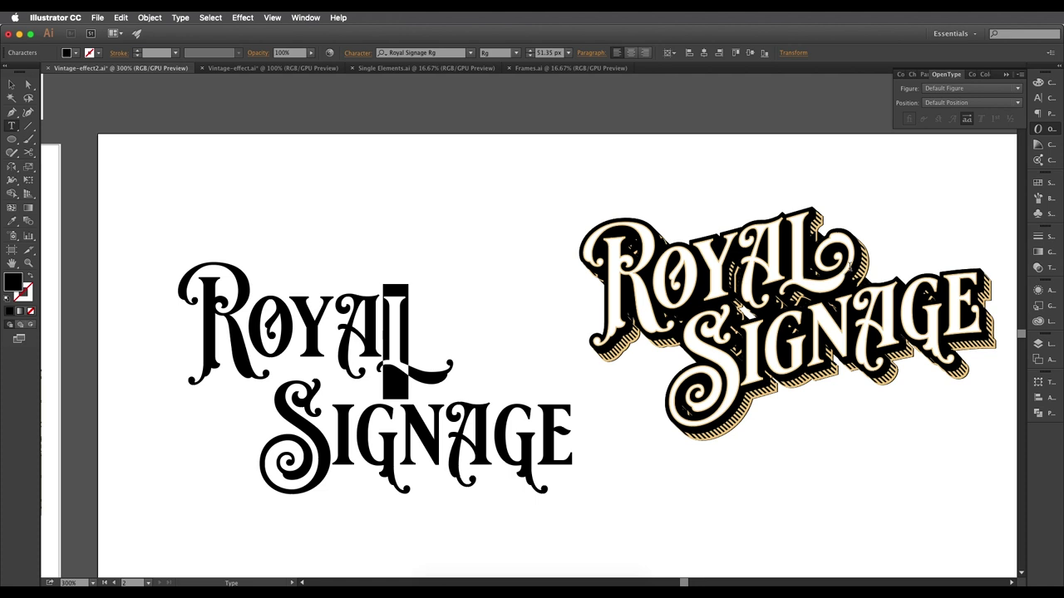
left_click(967, 120)
left_click(968, 120)
left_click(967, 120)
left_click(967, 120)
left_click(967, 120)
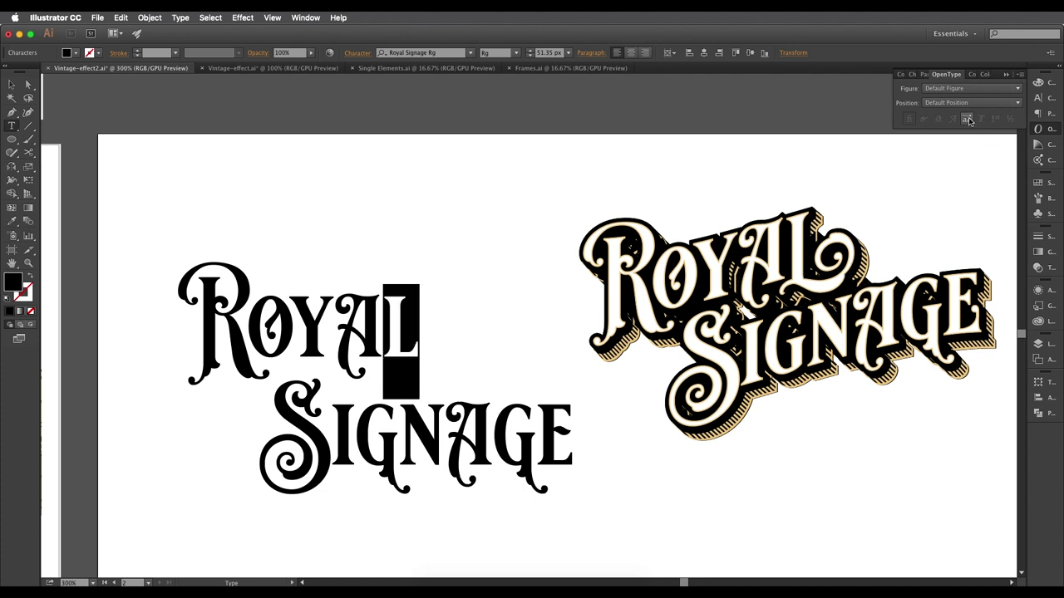
left_click(967, 119)
left_click(968, 120)
left_click(968, 120)
left_click(967, 119)
Display the font's full glyph set for the selected L of Royal and turn on Stylistic Alternates for that letter.
left_click(181, 18)
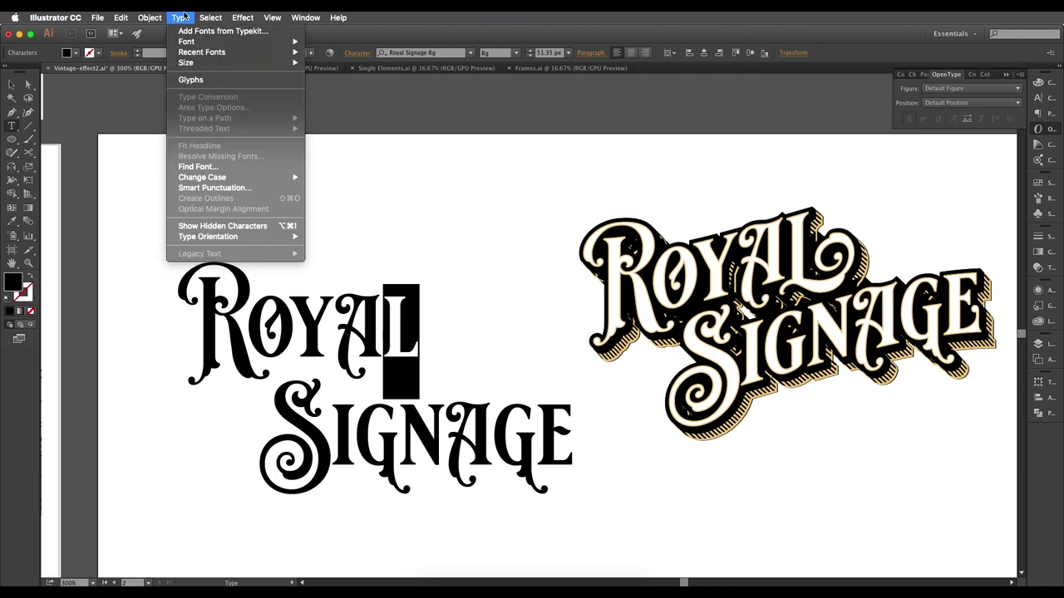
left_click(192, 79)
left_click_drag(207, 82, 190, 69)
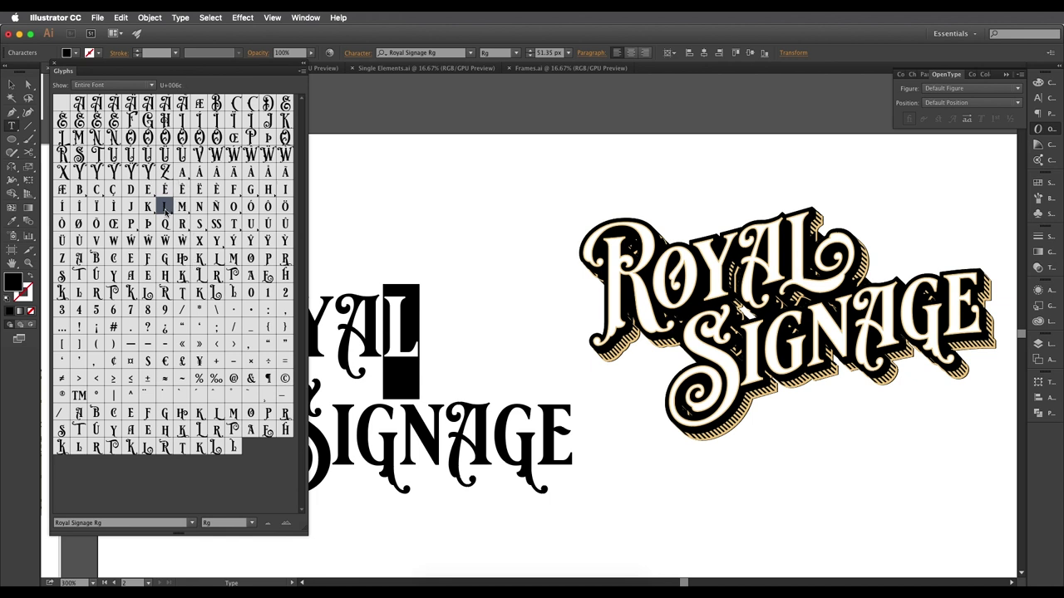
left_click(967, 119)
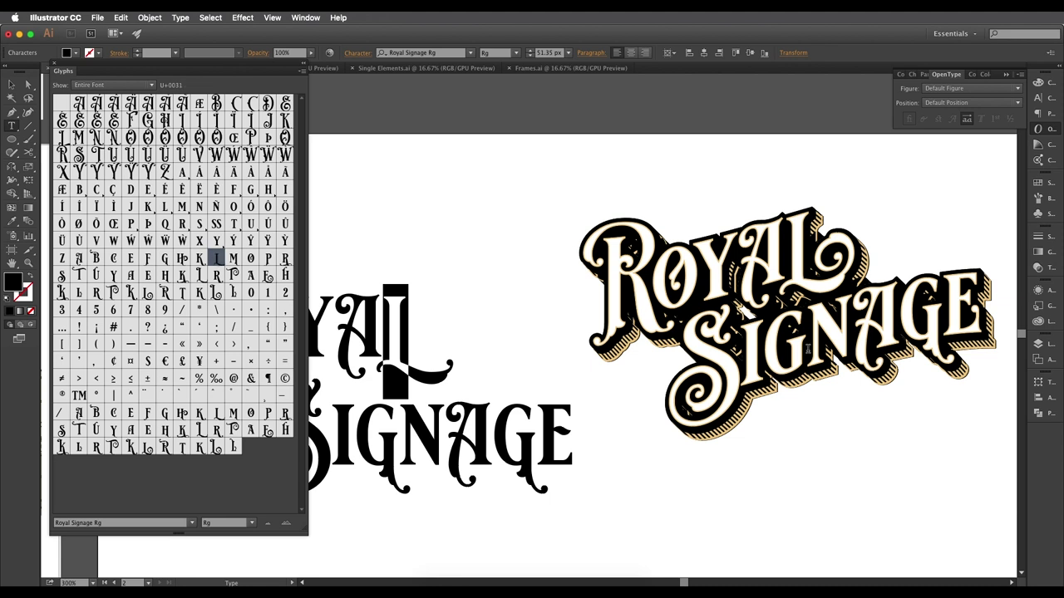
Try the ornate-topped curled L glyph at the end of Royal and replace it with the plain-topped curled L glyph.
double_click(209, 450)
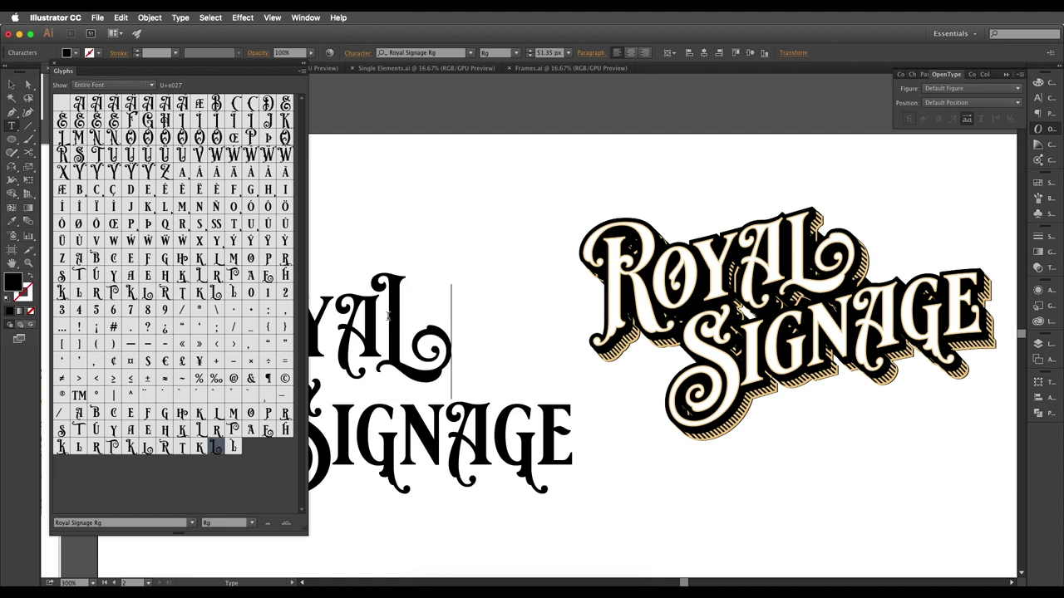
left_click_drag(387, 317, 452, 319)
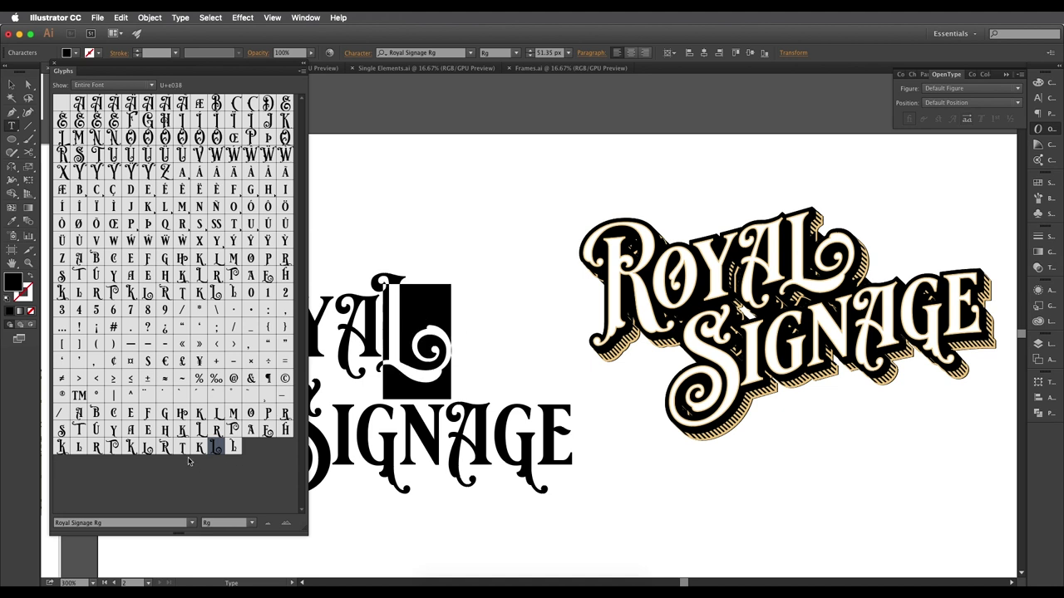
double_click(146, 452)
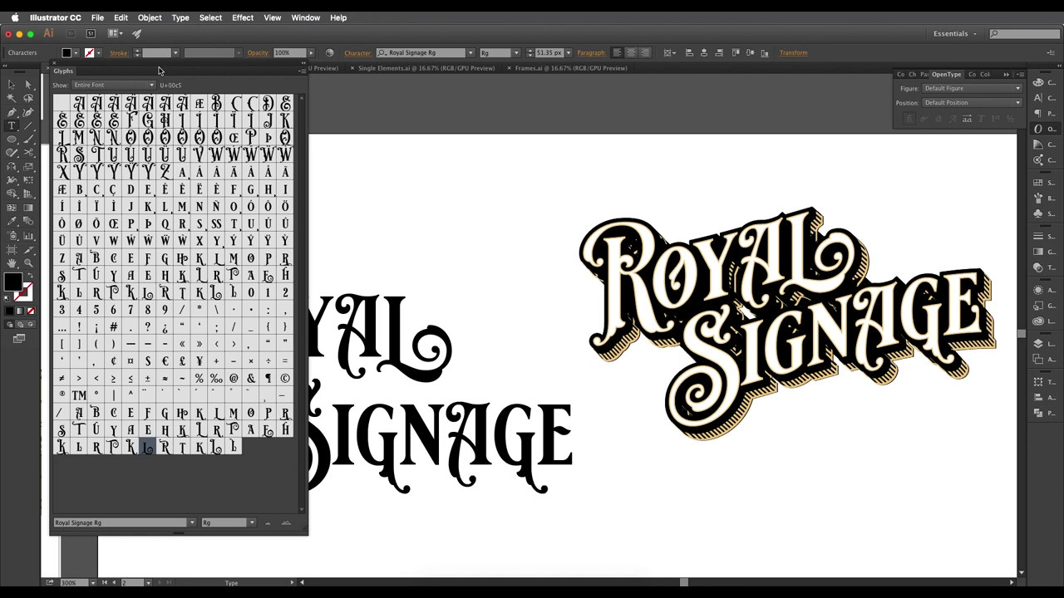
mouse_move(159, 70)
left_mouse_down()
mouse_move(132, 70)
mouse_move(155, 61)
left_mouse_up()
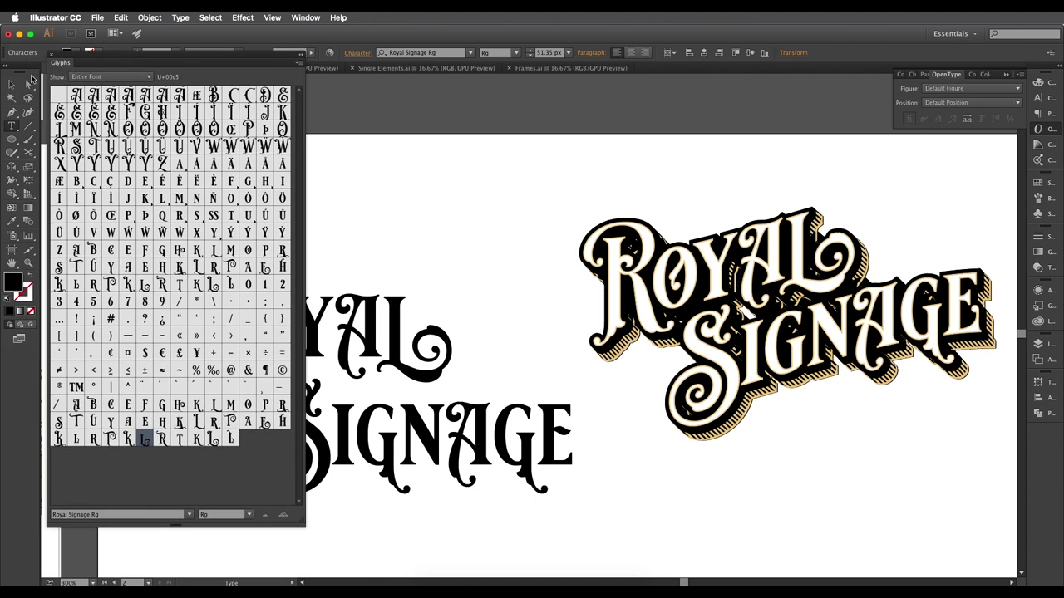
left_click(11, 84)
Turn off Stylistic Alternates for the first G of the plain Signage text and finish editing it.
left_click_drag(407, 401, 492, 380)
left_click_drag(522, 450, 461, 436)
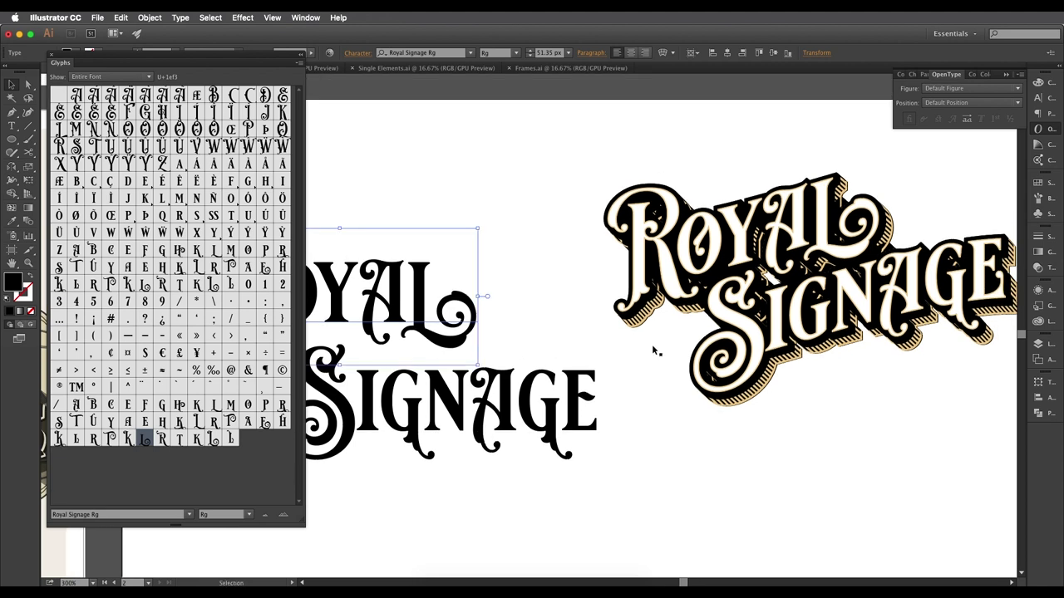
double_click(415, 408)
left_click_drag(416, 405, 391, 406)
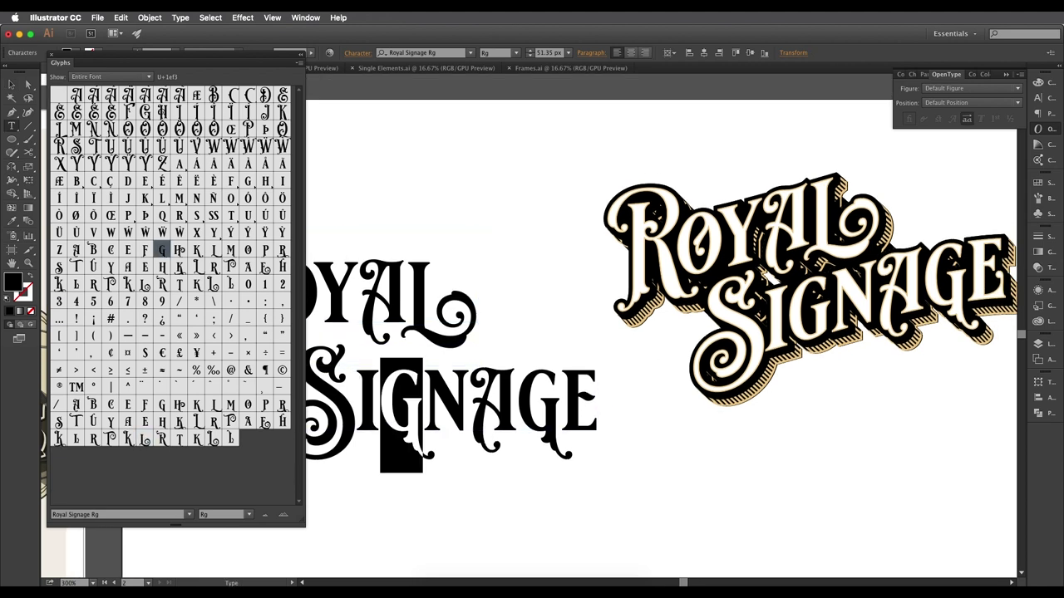
left_click(966, 118)
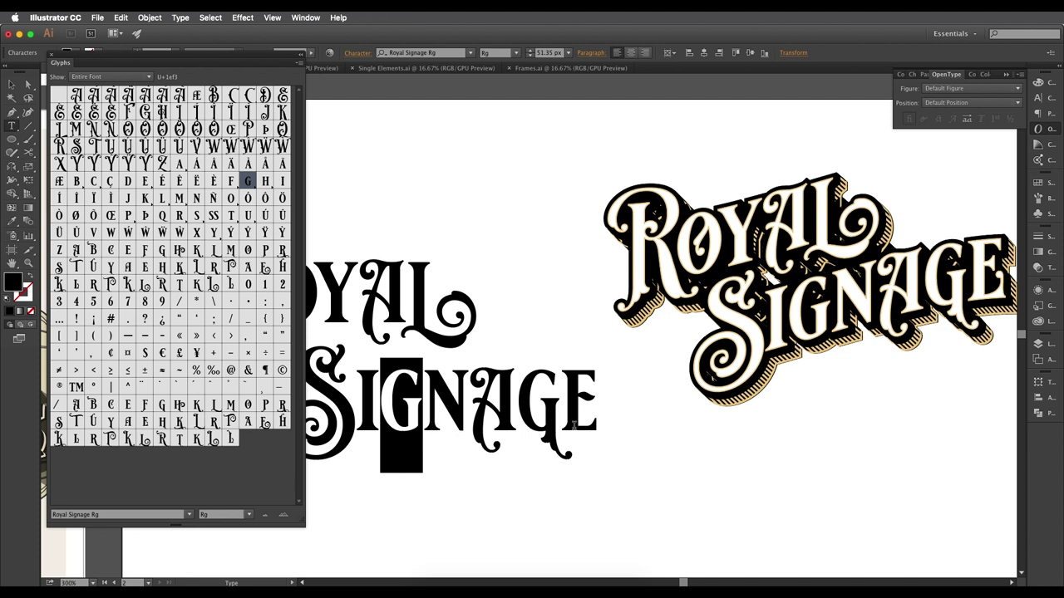
key("super+z")
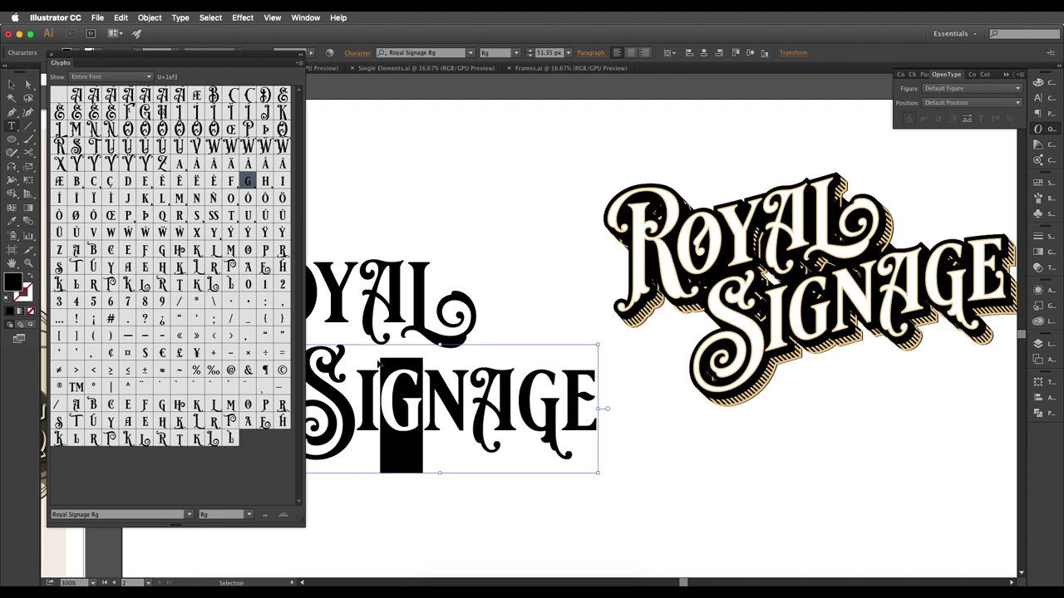
key("Escape")
Replace the final E of the plain Signage text with the alternate E glyph from near the end of the glyph set.
left_click_drag(862, 449, 815, 430)
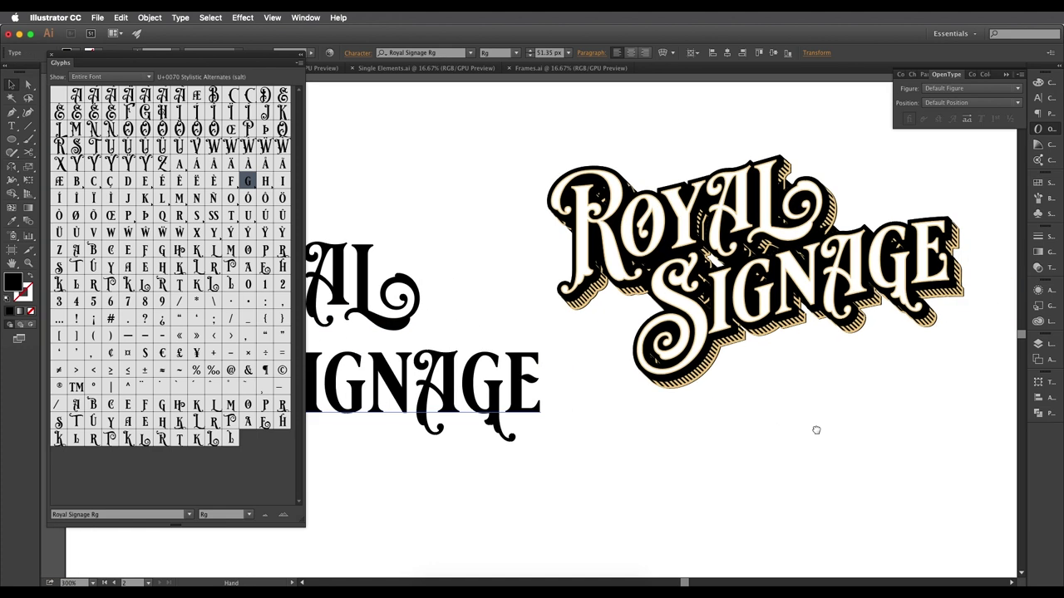
left_click_drag(867, 318, 875, 330)
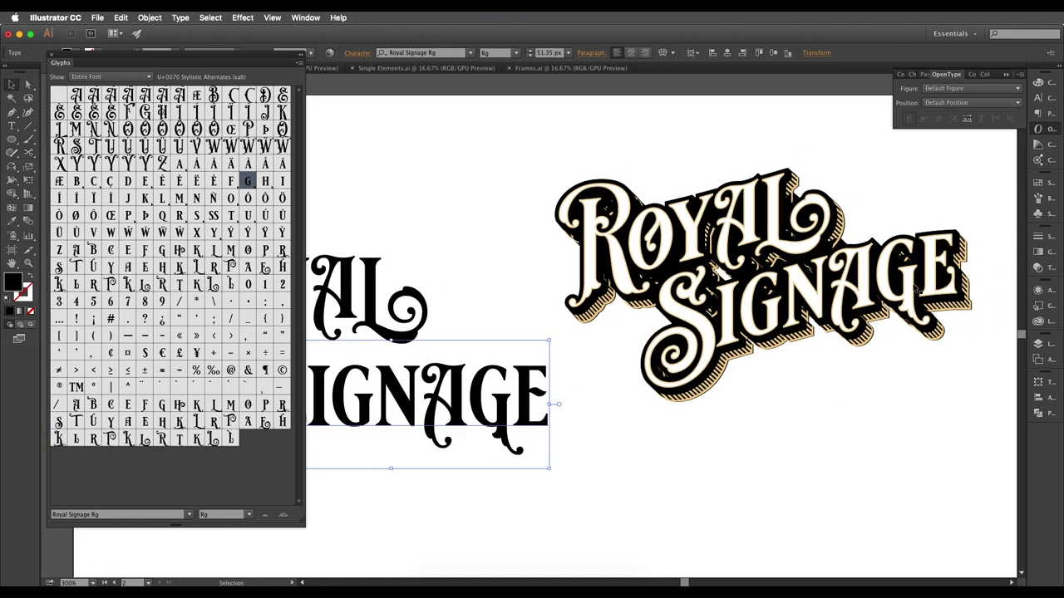
double_click(535, 399)
left_click_drag(525, 398, 564, 398)
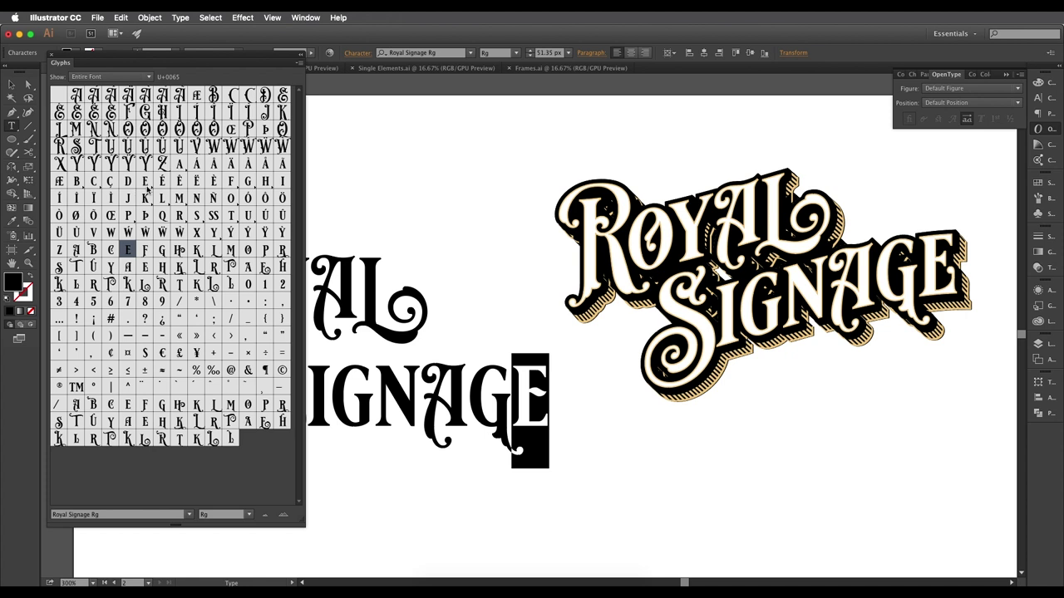
double_click(146, 183)
left_click_drag(515, 406, 568, 406)
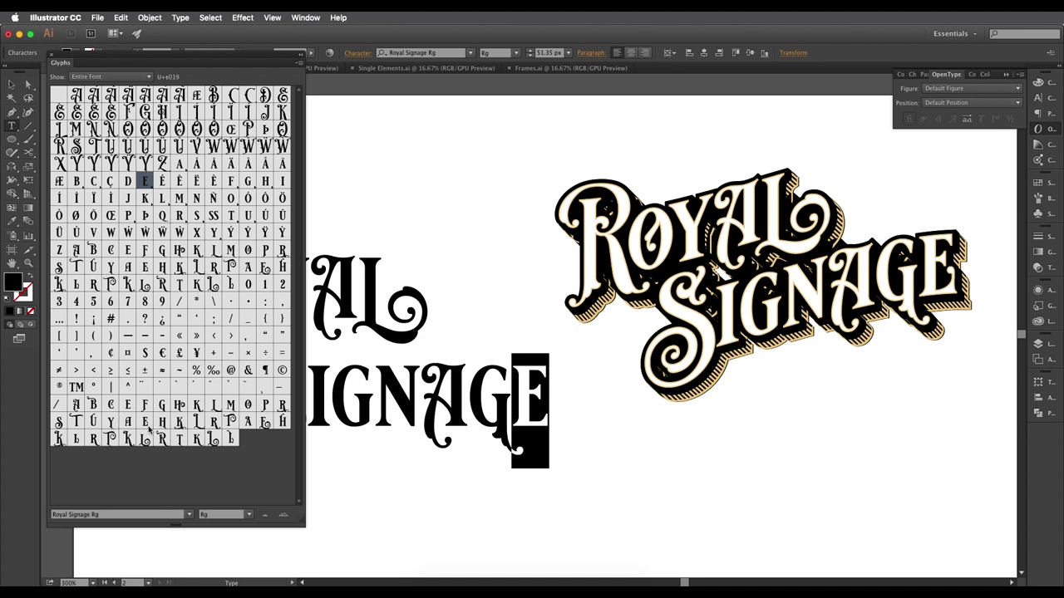
double_click(146, 424)
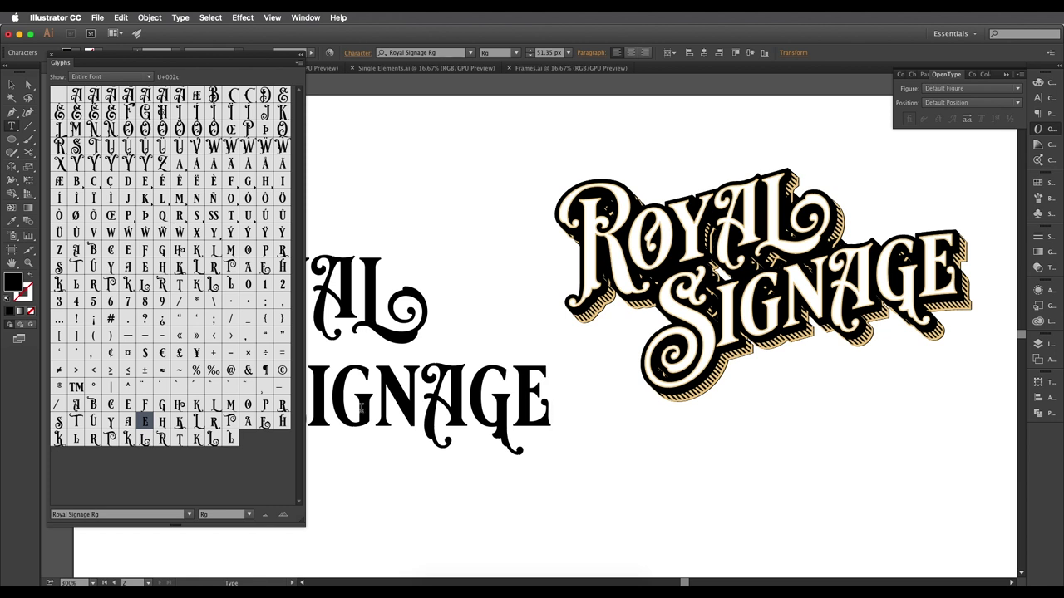
left_click(12, 84)
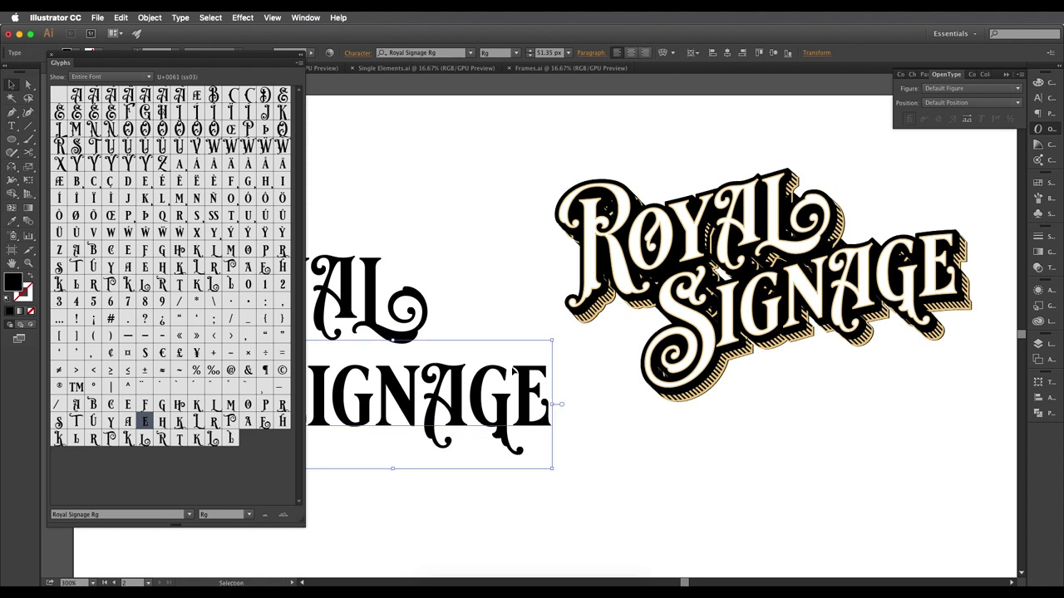
Try a run of different fonts on the black Royal text.
left_click_drag(480, 328, 640, 363)
left_click(544, 361, "shift")
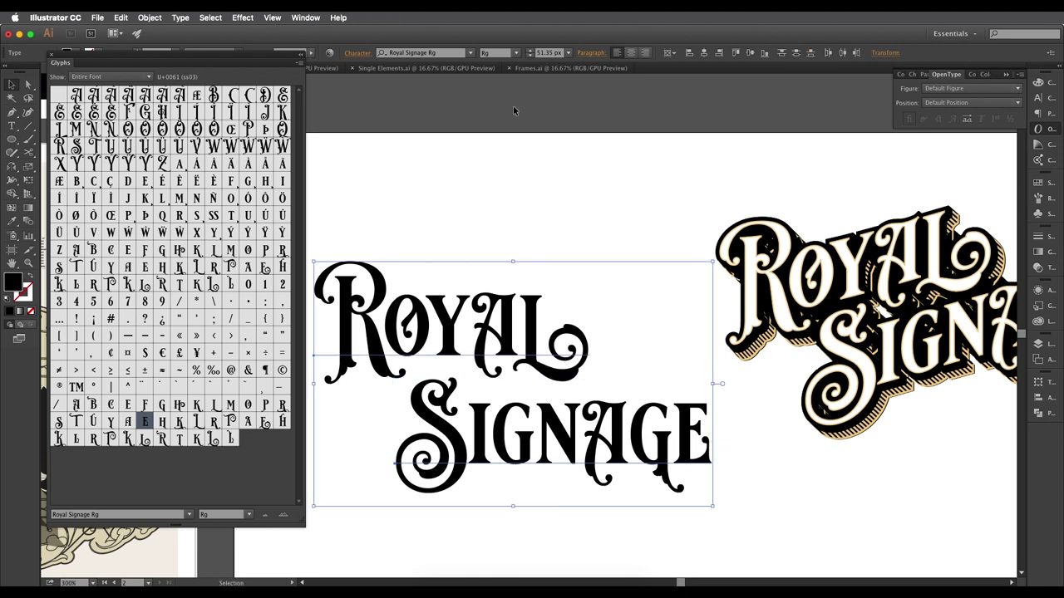
left_click(502, 216)
left_click(466, 304)
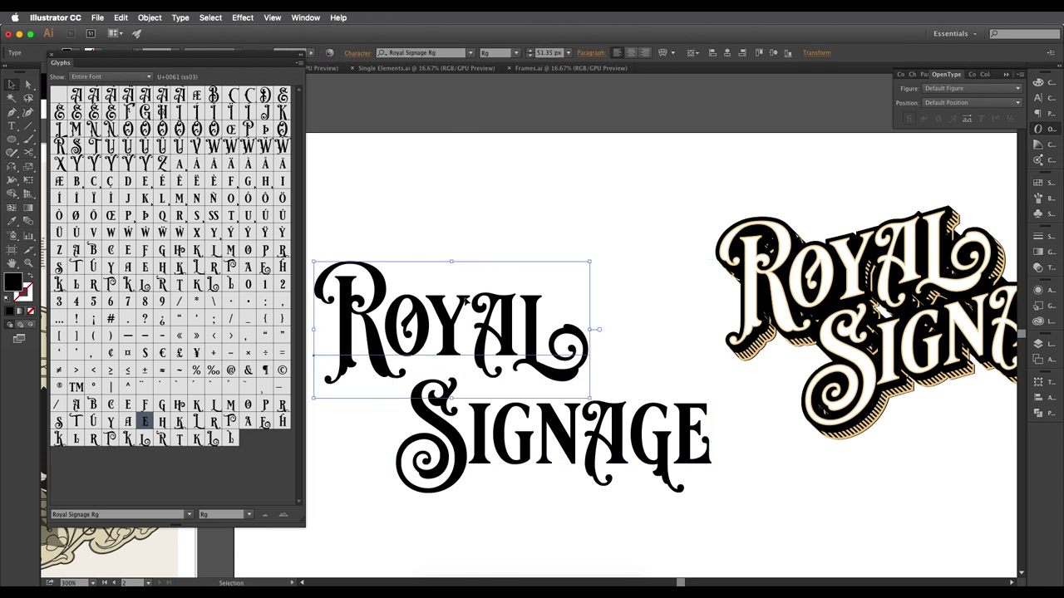
left_click(424, 53)
key("BackSpace")
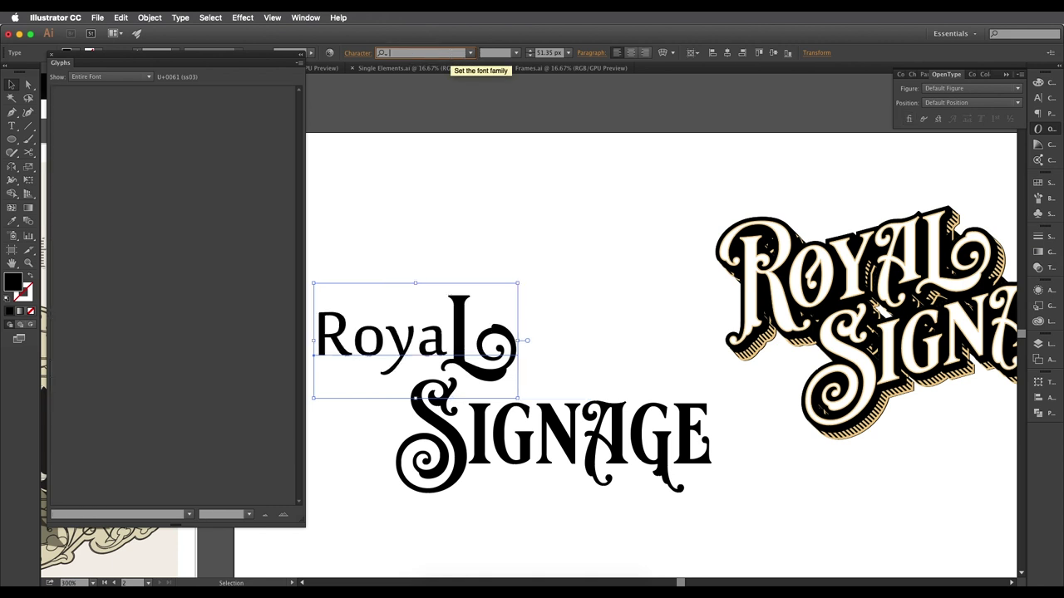
key("Down")
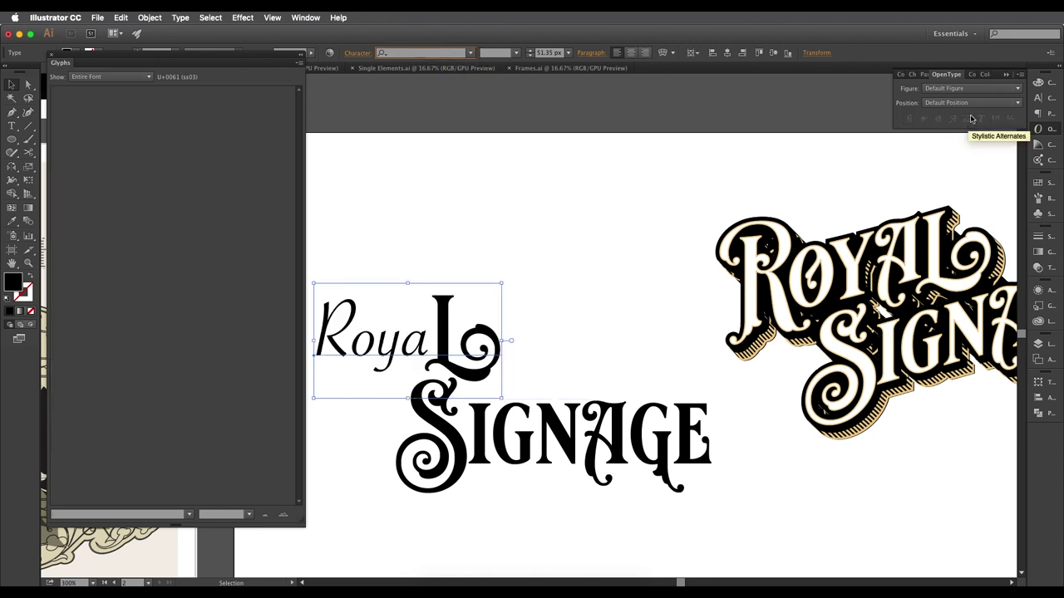
key("Down")
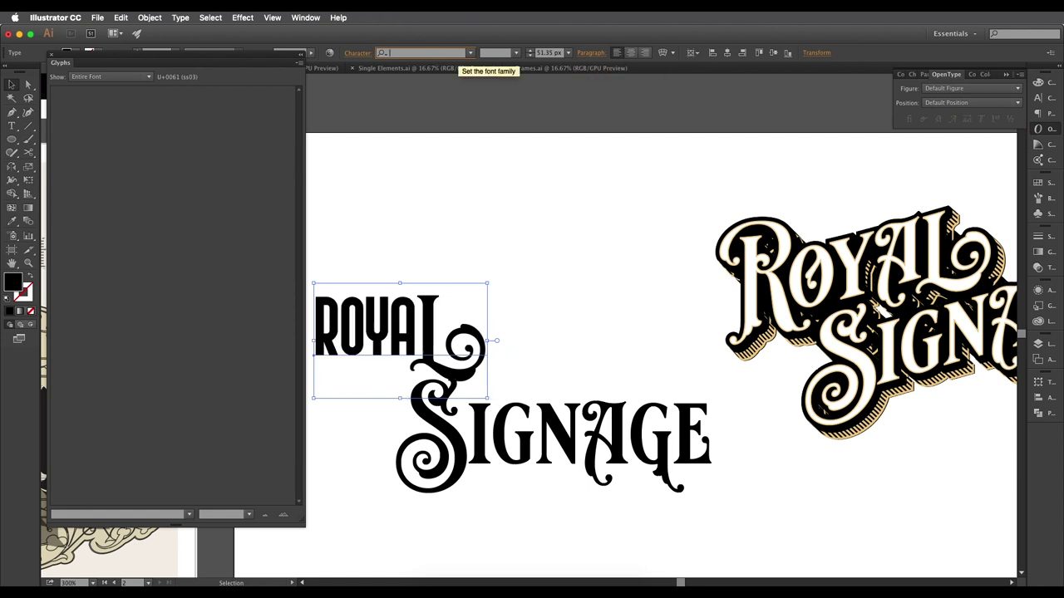
key("Down")
key("Down")
key("Down")
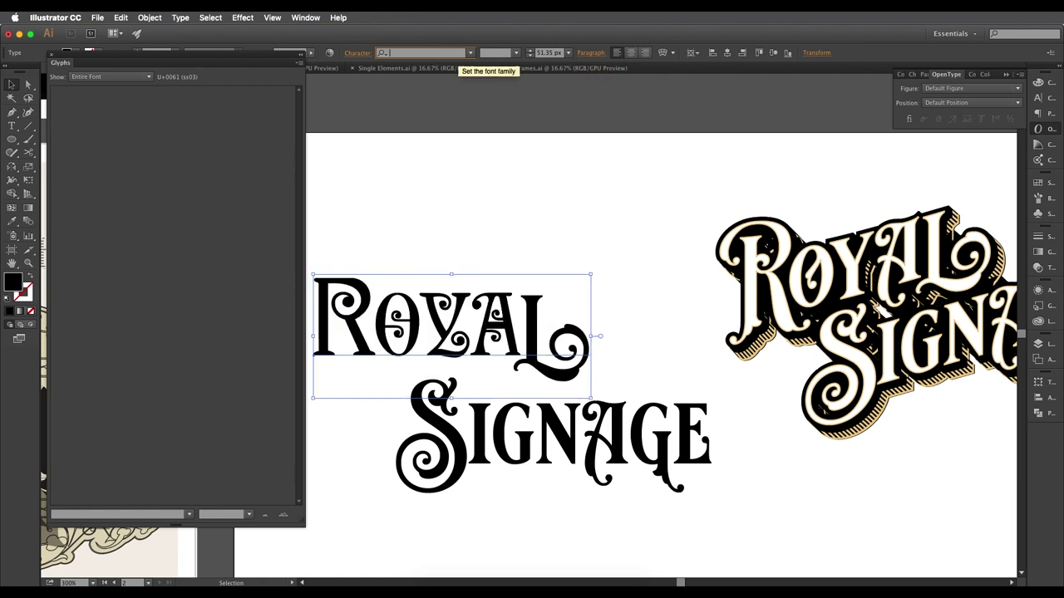
key("Down")
key("Down")
key("Down")
key("Down")
key("Down")
key("Down")
key("Down")
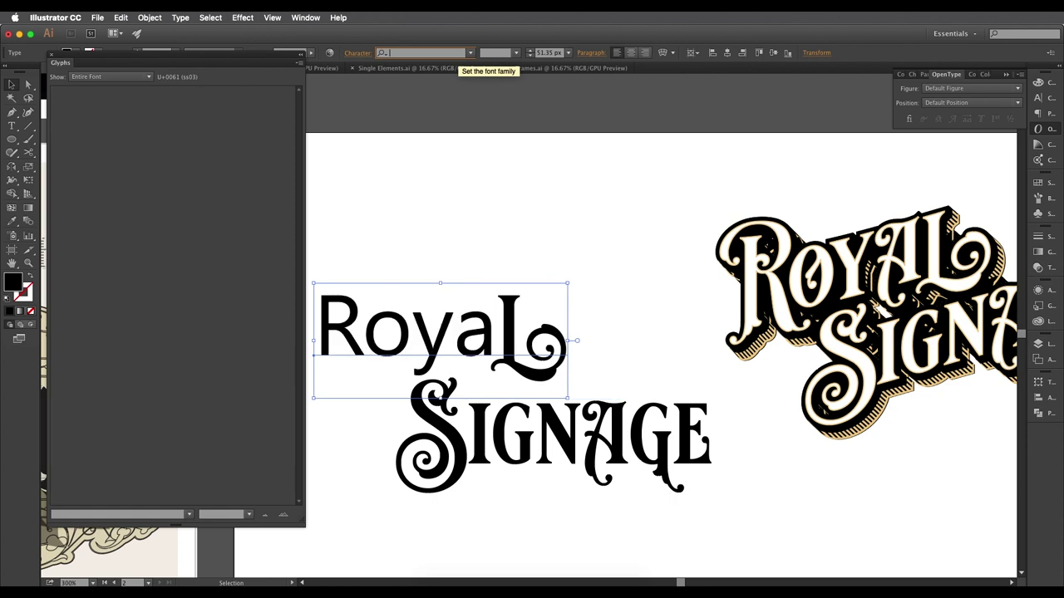
key("Down")
key("Down")
key("Down")
key("Down")
key("Down")
key("Down")
key("Down")
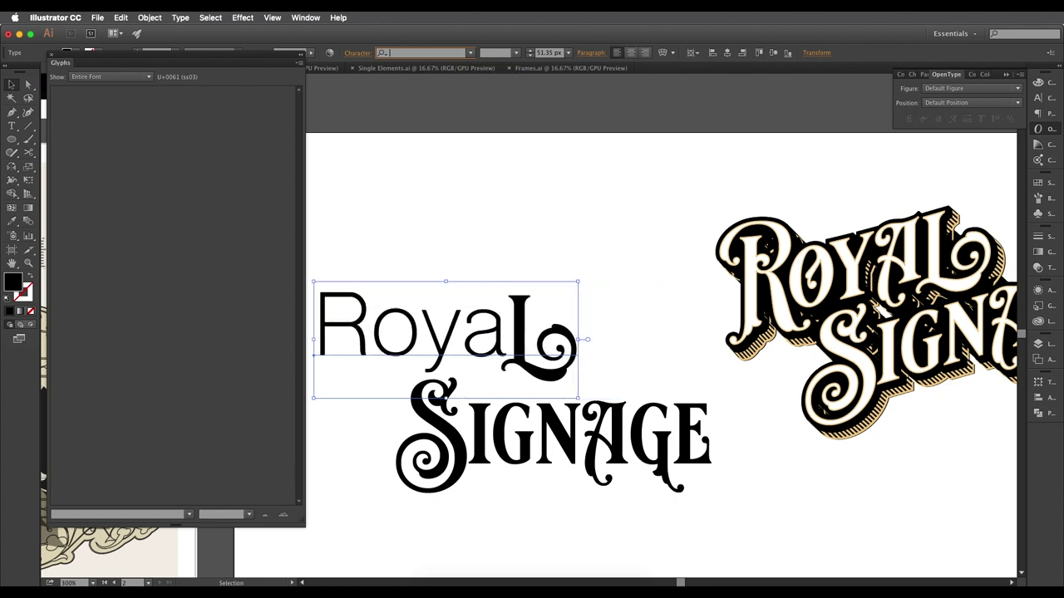
key("Down")
key("Down")
key("Down")
key("Down")
key("Down")
key("Down")
key("Down")
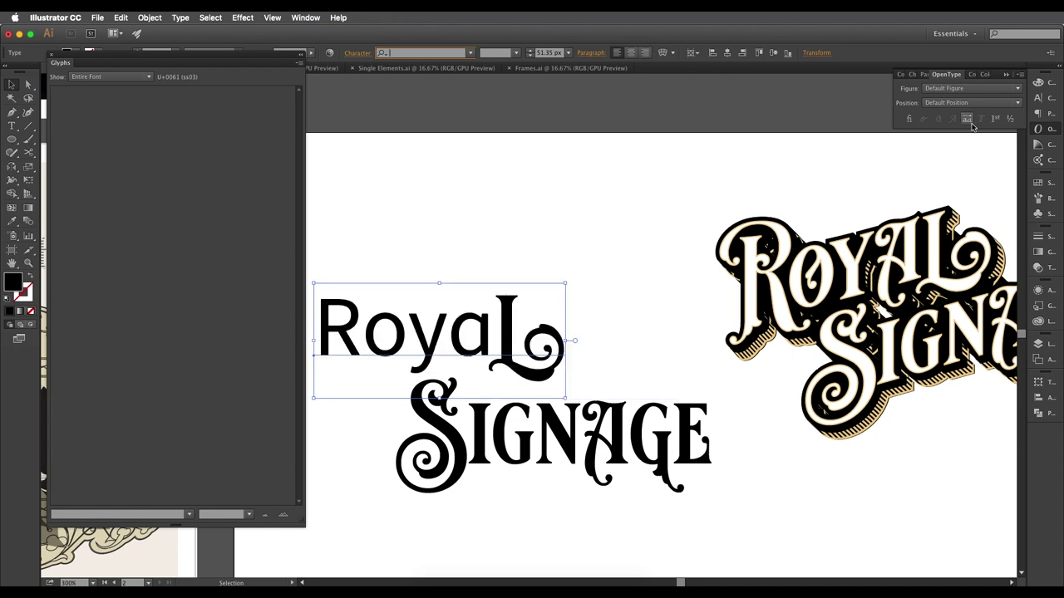
Retype the last two letters of Royal as "al" in Source Sans Pro and finish editing the text.
double_click(488, 335)
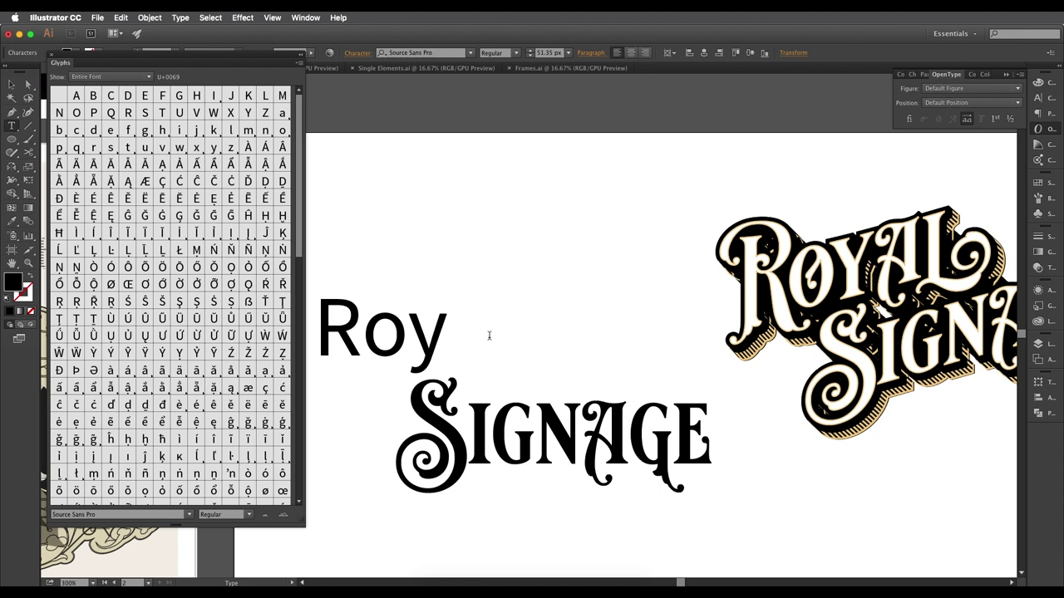
type("al")
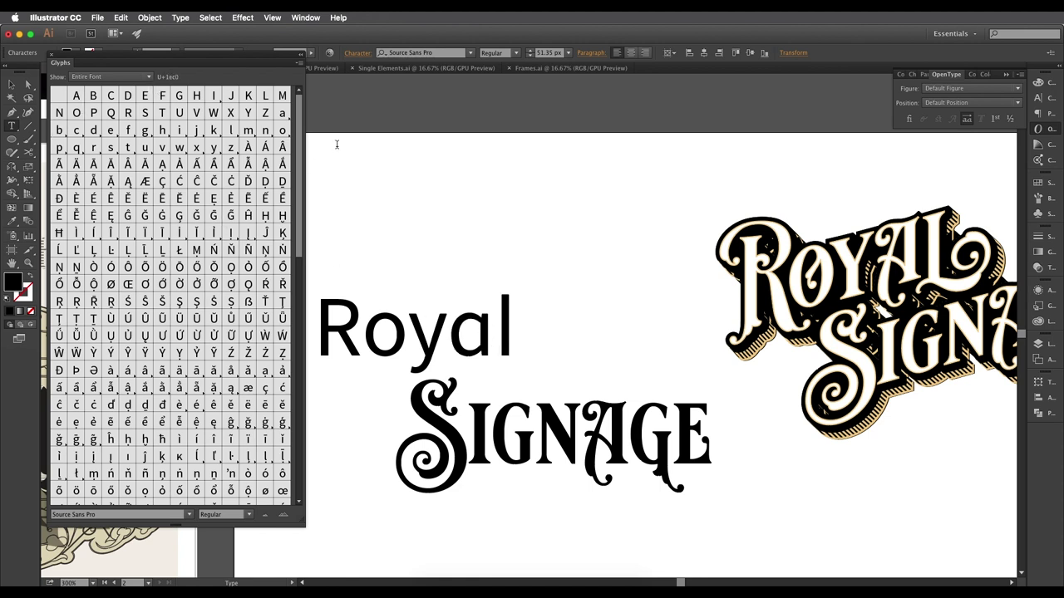
left_click_drag(298, 186, 319, 204)
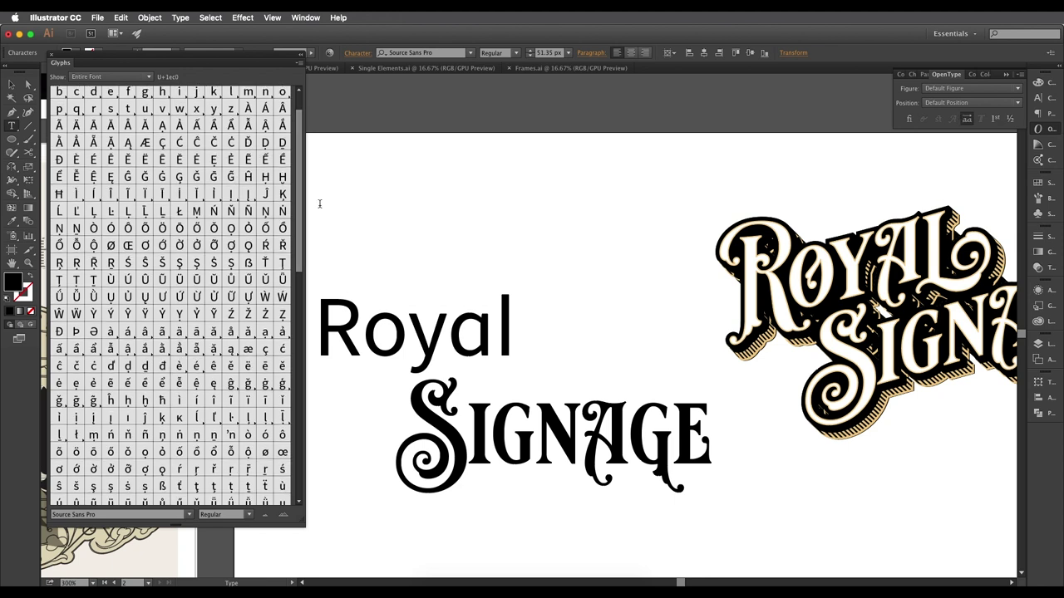
left_click(10, 83)
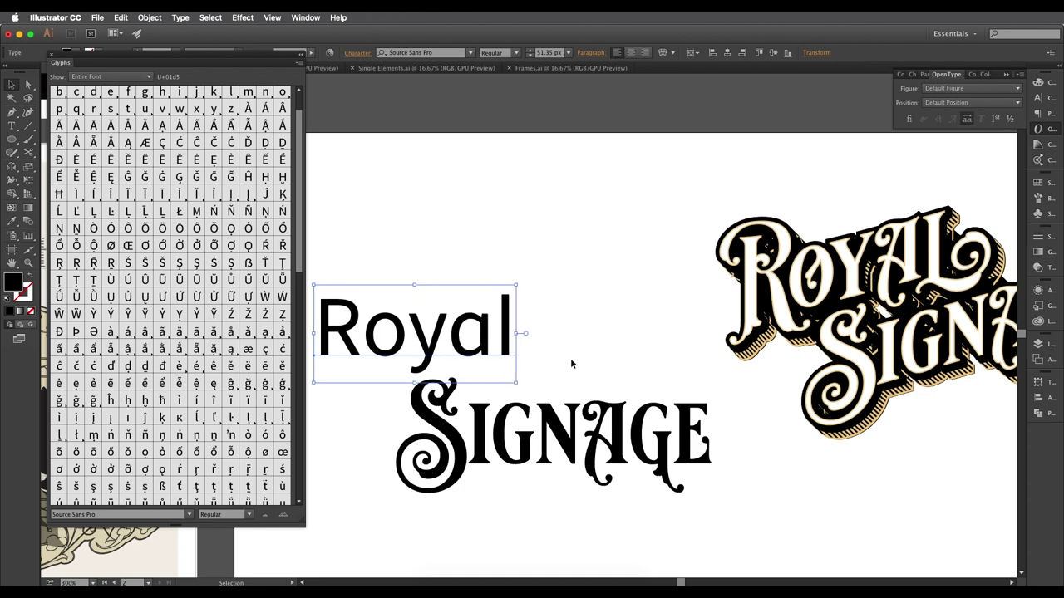
Try the î glyph from Source Sans Pro in place of the final l of Royal and finish editing.
double_click(496, 333)
left_click_drag(496, 333, 523, 327)
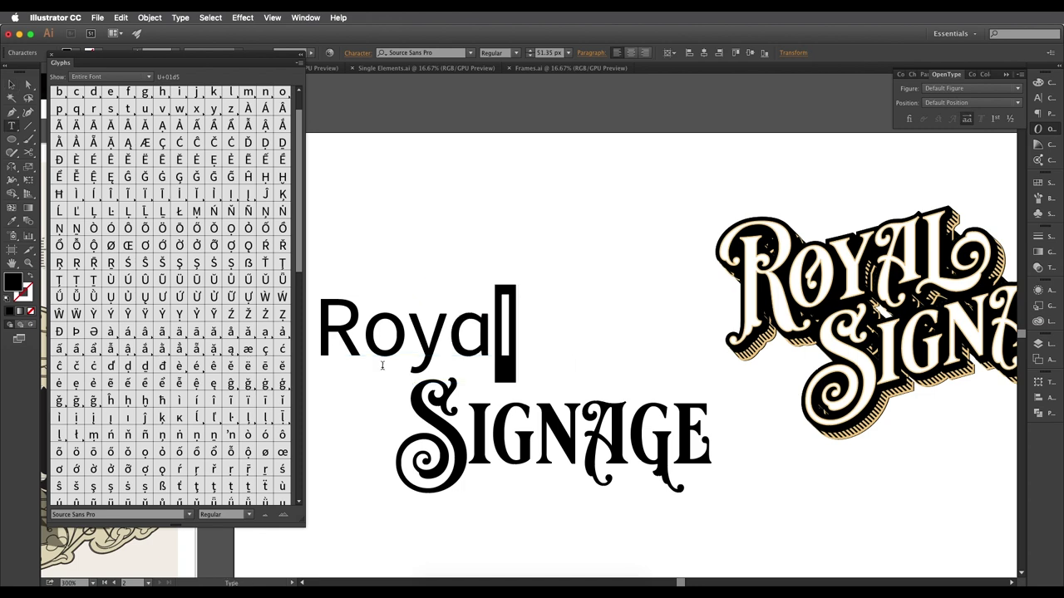
scroll(247, 328, "down", 3)
scroll(248, 333, "up", 5)
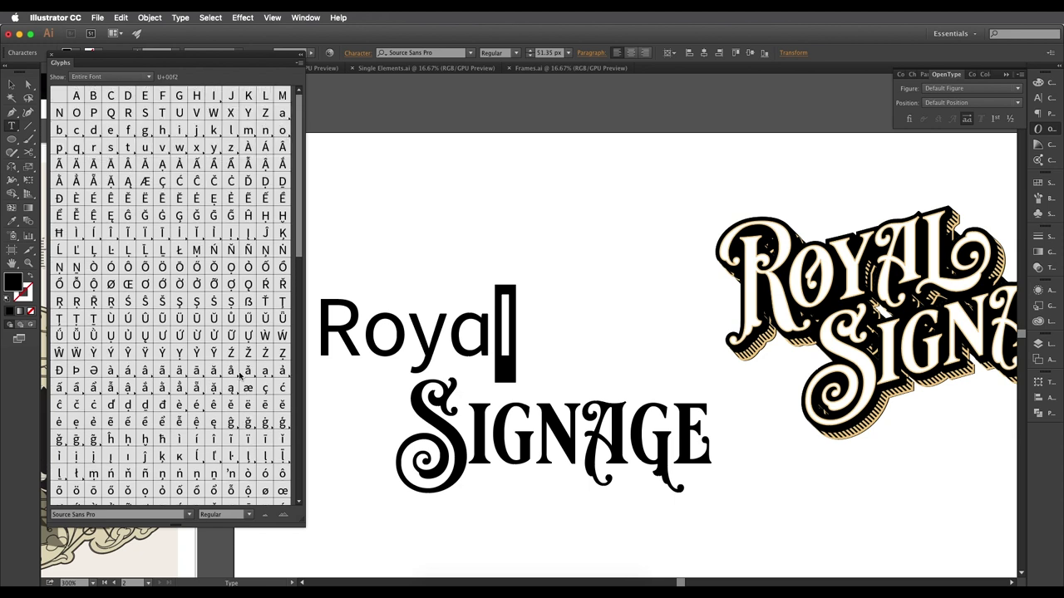
double_click(213, 440)
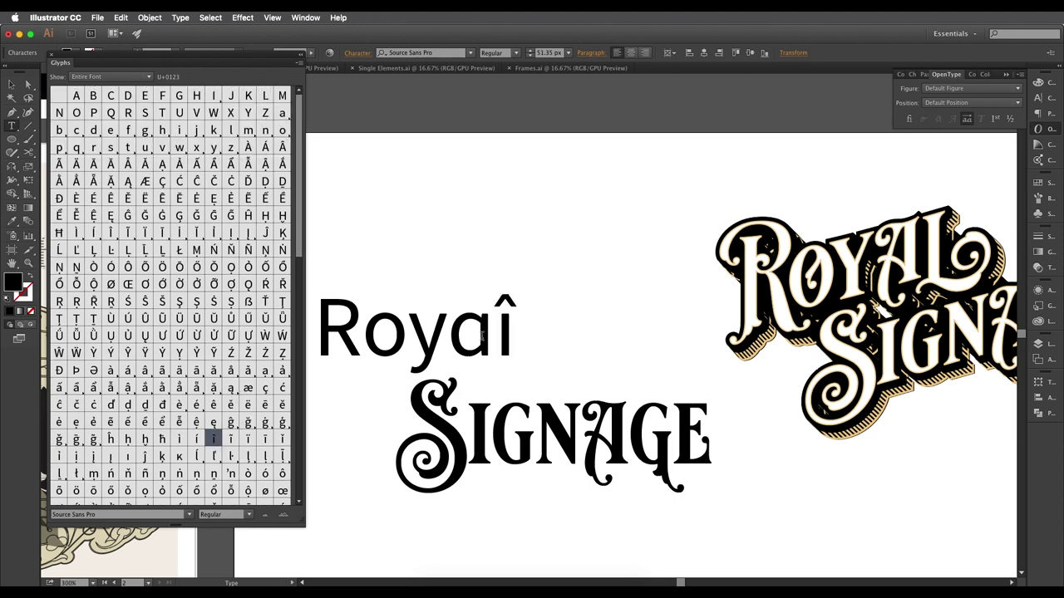
left_click(12, 84)
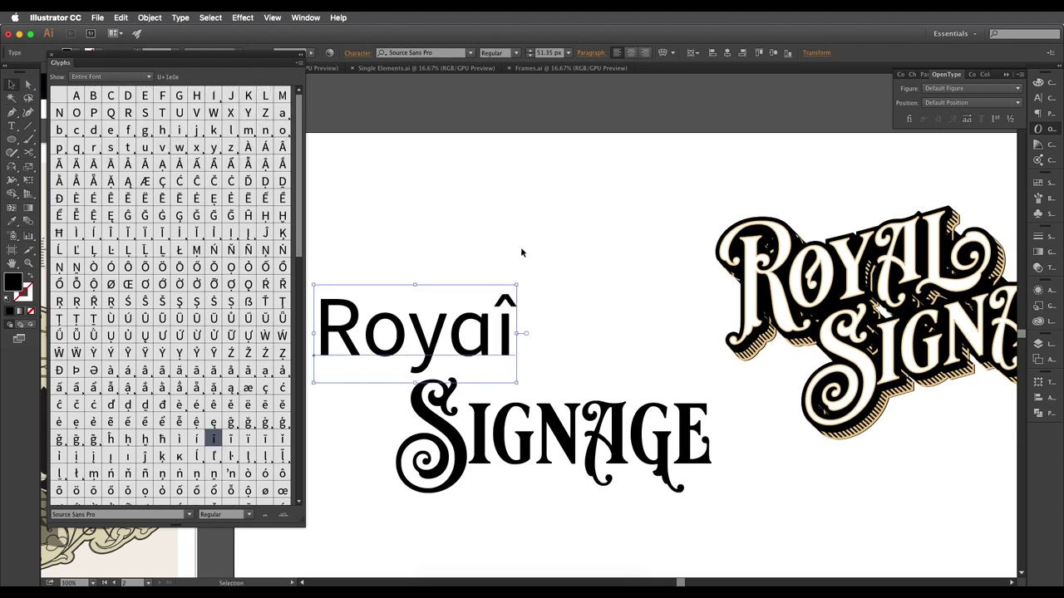
Undo the î glyph, the retyped letters and the font changes on the Royal text.
key("super+z")
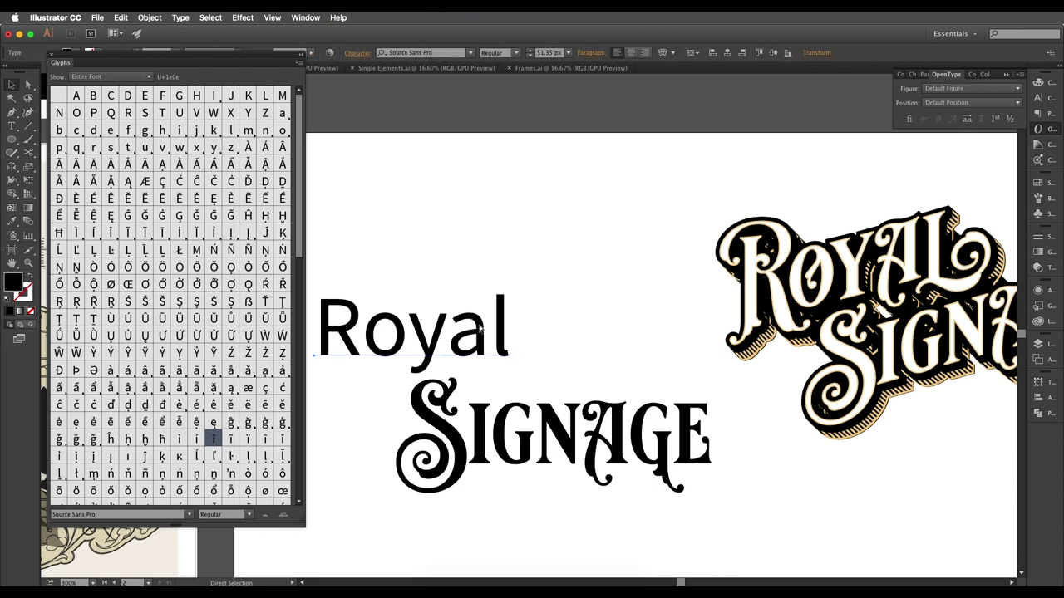
key("super+z")
key("super+z")
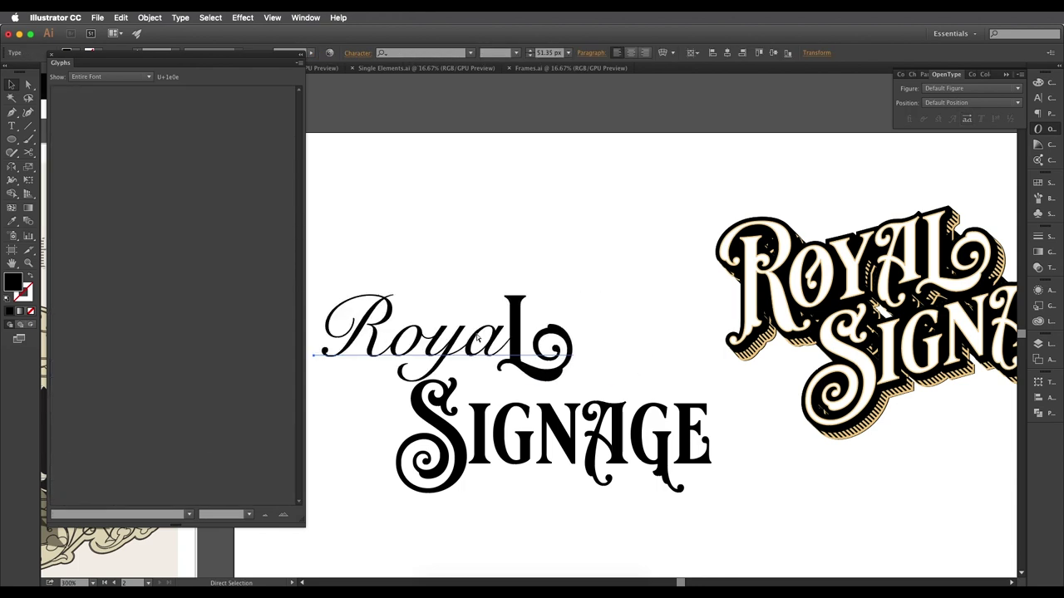
key("super+z")
key("super+z")
key("super+z")
key("super+z")
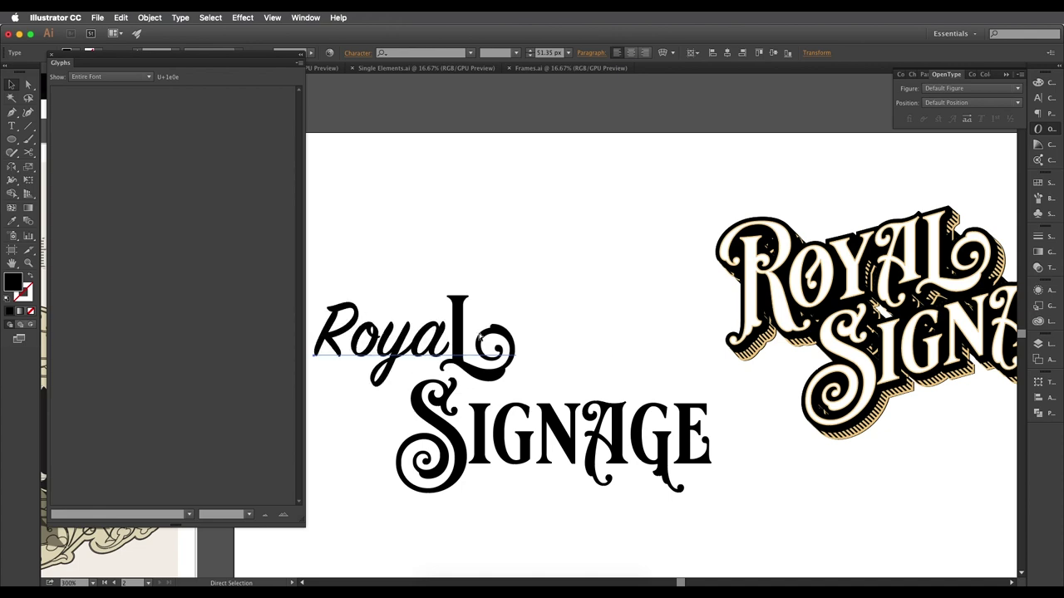
key("super+z")
key("super+z")
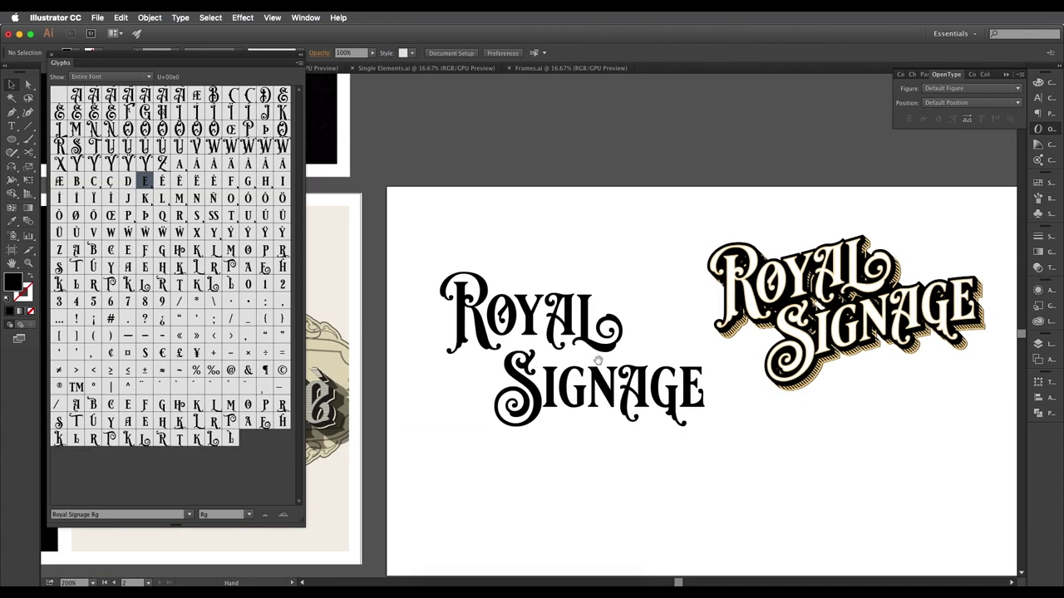
Nudge the black Royal text slightly down and to the left, closer to the Signage text.
scroll(598, 353, "up", 2)
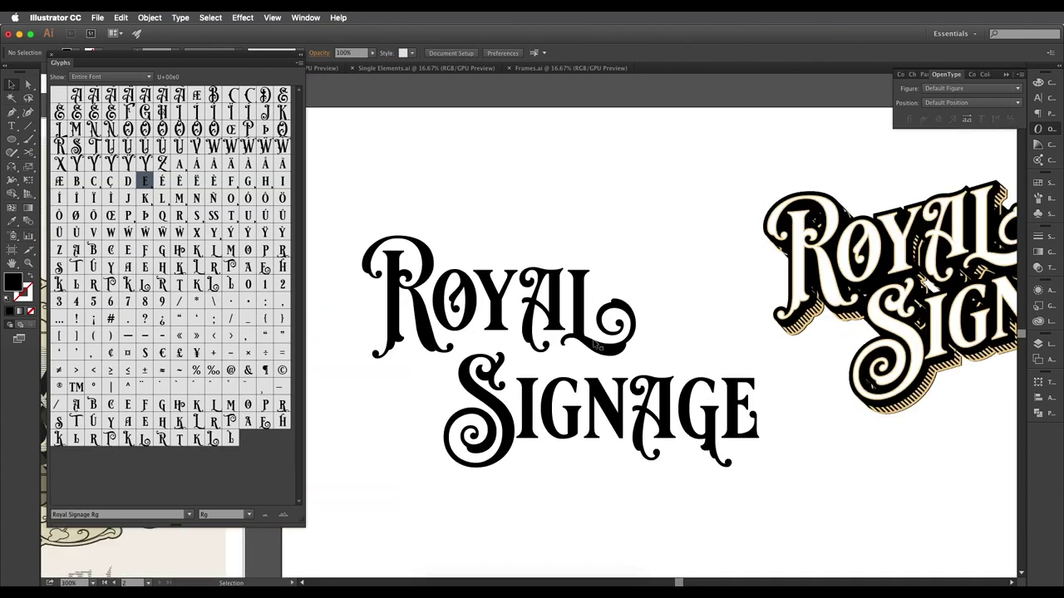
left_click_drag(580, 305, 577, 312)
scroll(666, 382, "down", 1)
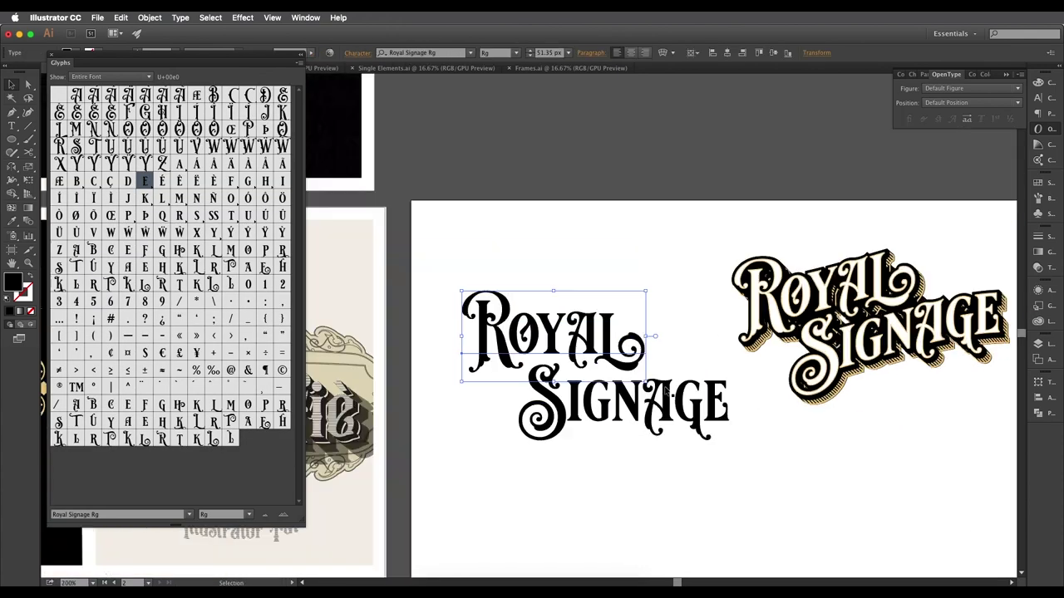
scroll(666, 383, "right", 2)
scroll(538, 335, "up", 1)
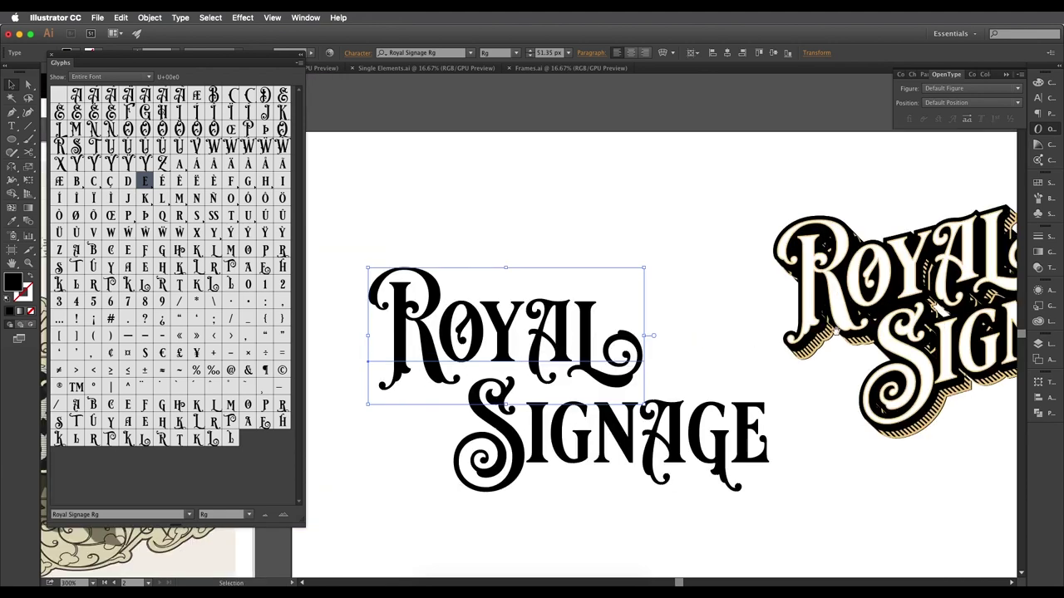
left_click_drag(836, 330, 788, 332)
scroll(743, 345, "down", 2)
scroll(856, 330, "up", 1)
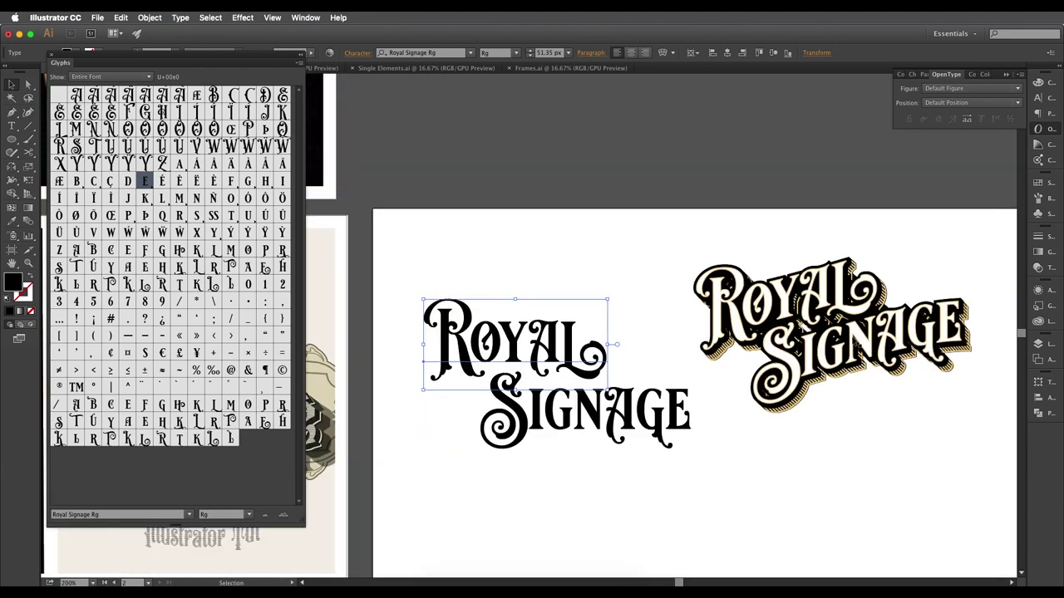
Convert both the black Royal and Signage texts to outlines and deselect them.
left_click_drag(645, 370, 651, 358)
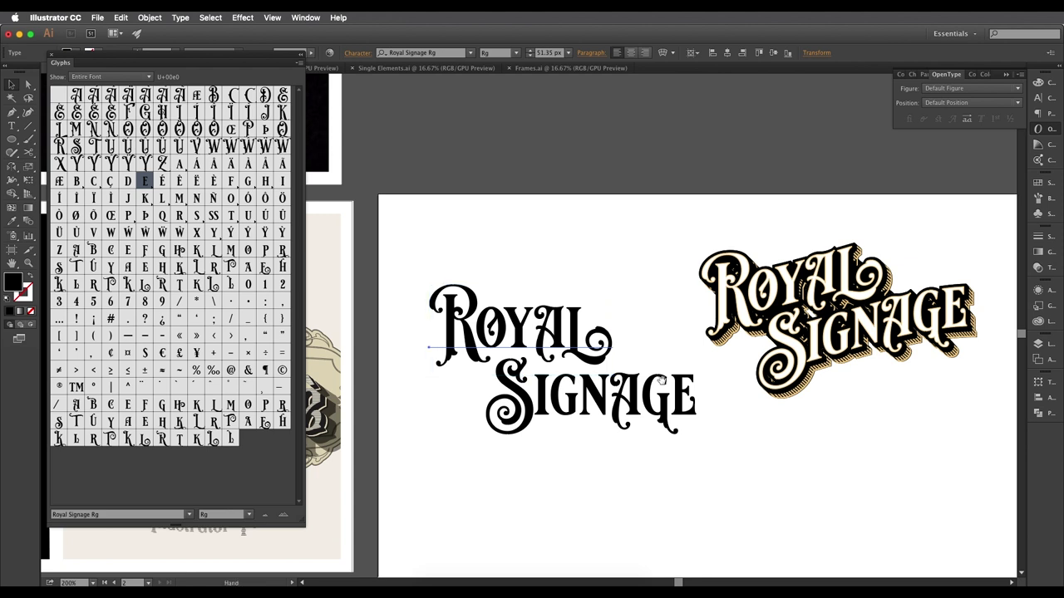
left_click_drag(681, 393, 685, 382)
left_click(584, 402)
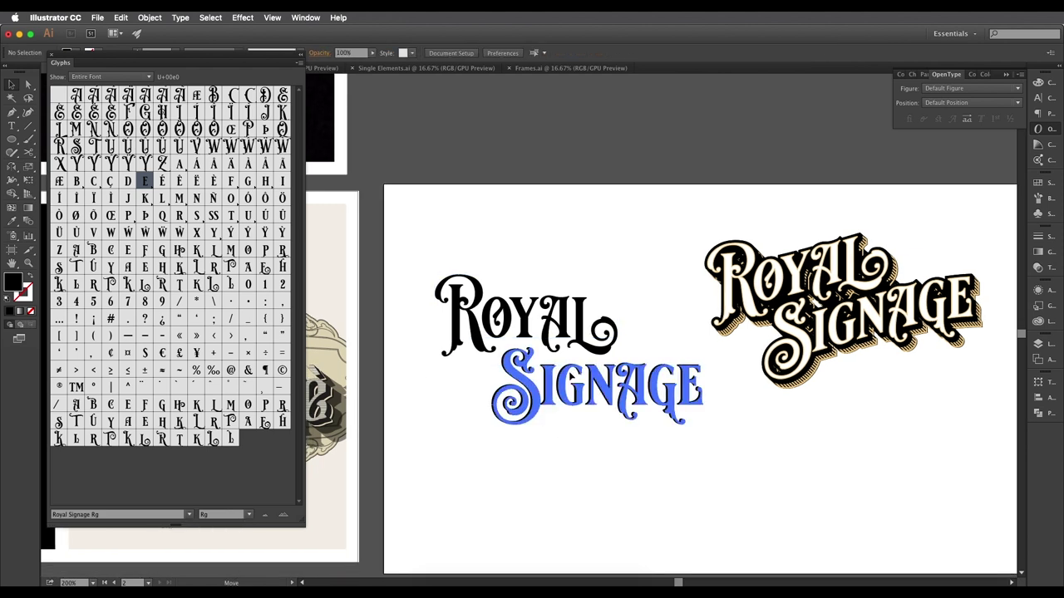
left_click(584, 402)
left_click(595, 336, "shift")
right_click(612, 350)
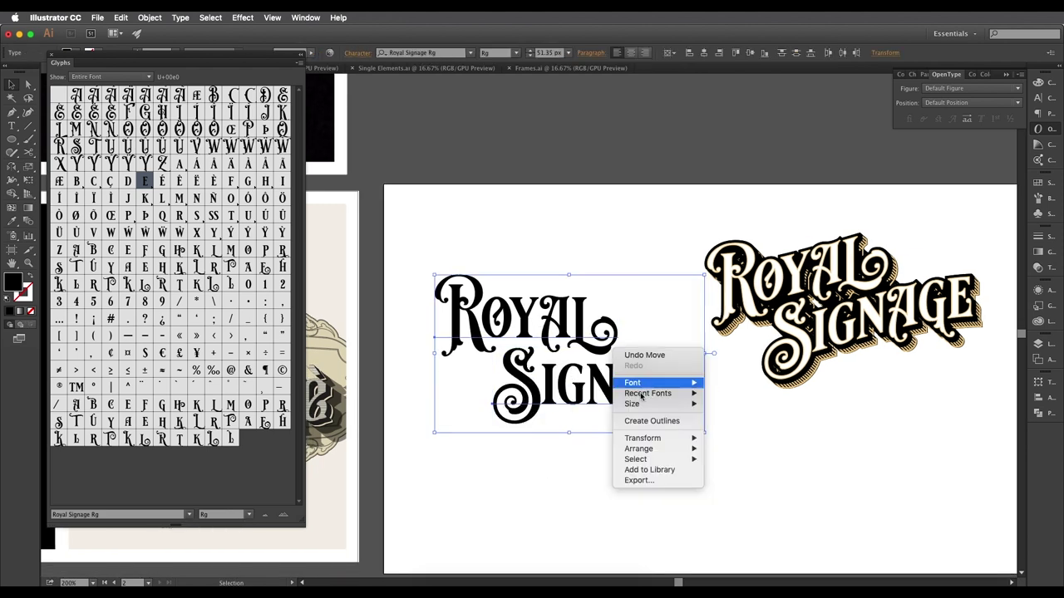
left_click(657, 422)
left_click(618, 483)
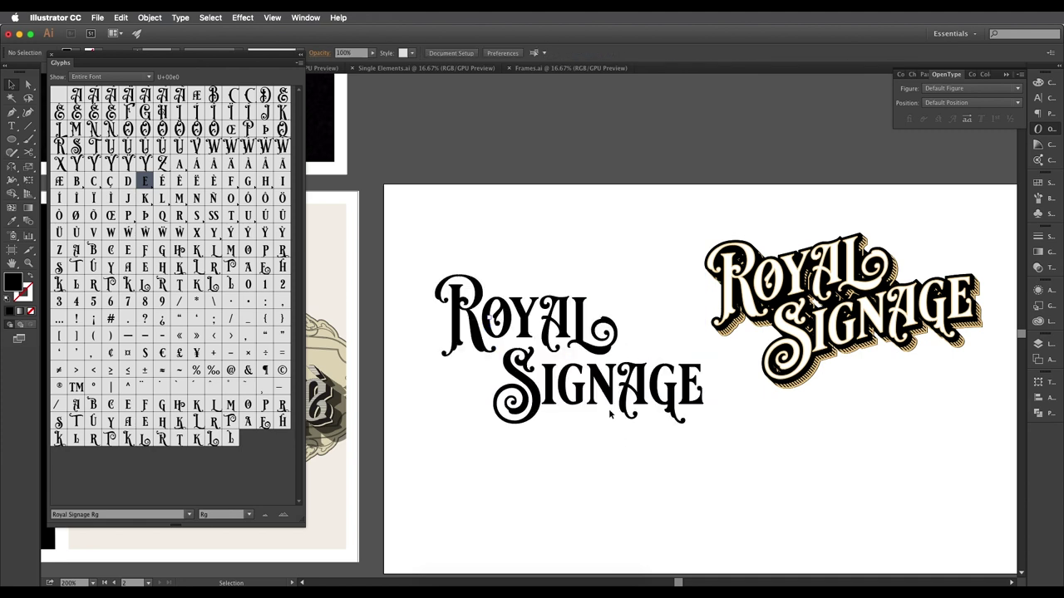
Select the outlined Signage and Royal groups one after the other to inspect their outlines.
scroll(619, 432, "up", 2)
left_click(612, 388)
scroll(612, 390, "down", 1)
left_click_drag(581, 468, 644, 506)
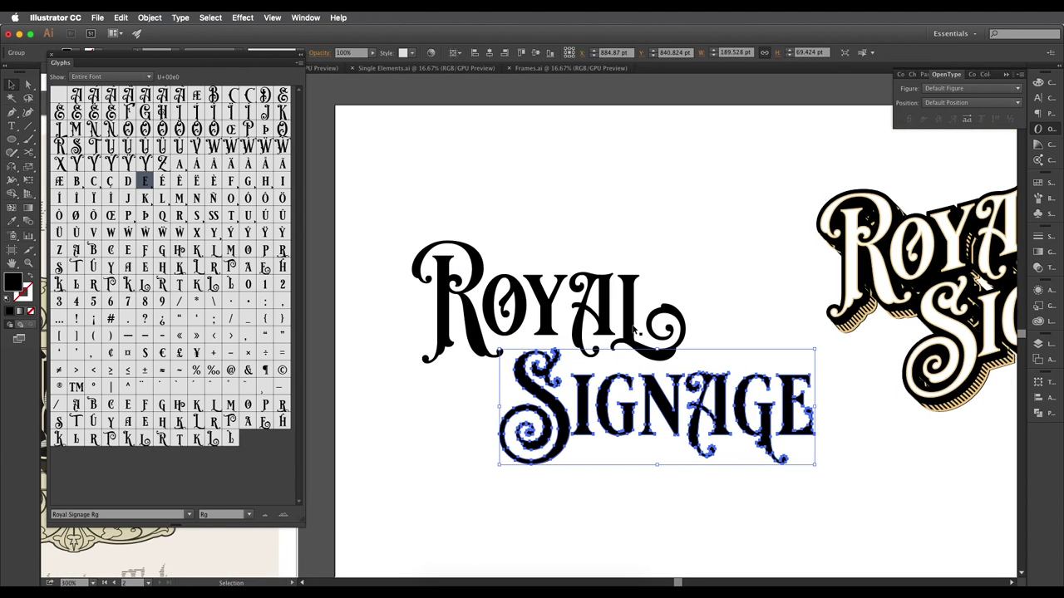
left_click(633, 330)
Examine the white letters, gold border and black backing of the finished Royal Signage sample up close, and compare it with the outlined words.
scroll(650, 378, "right", 3)
scroll(653, 385, "down", 2)
left_click_drag(542, 364, 669, 385)
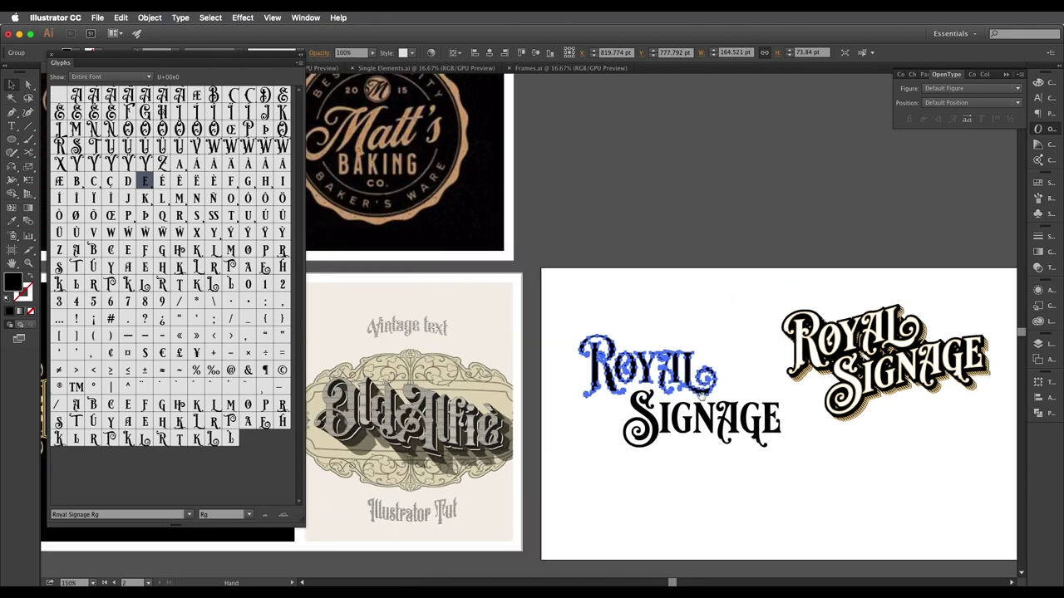
scroll(669, 385, "up", 1)
scroll(668, 387, "down", 1)
scroll(725, 317, "up", 6)
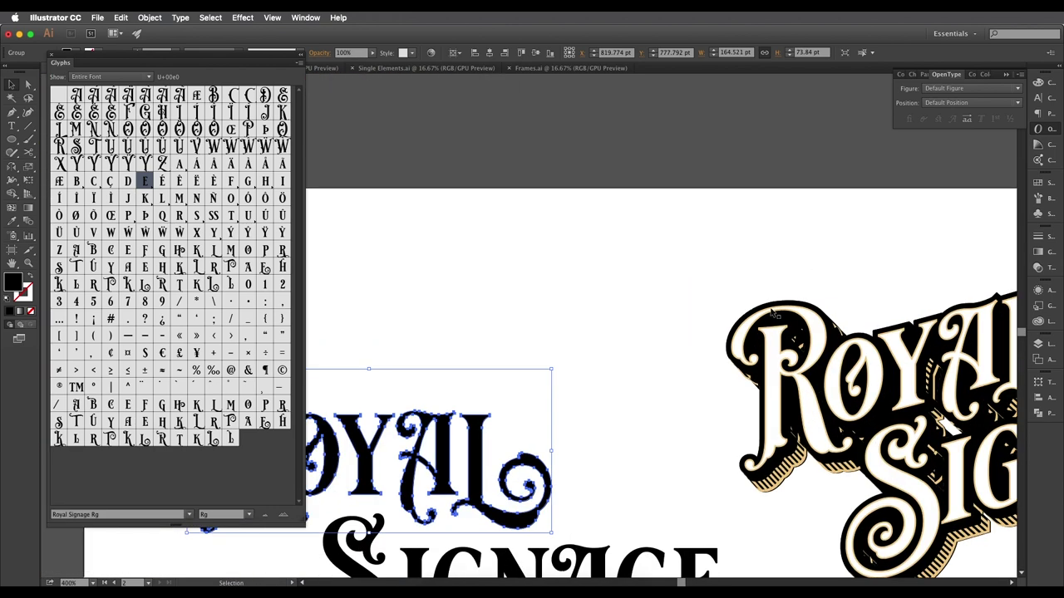
left_click_drag(725, 318, 722, 306)
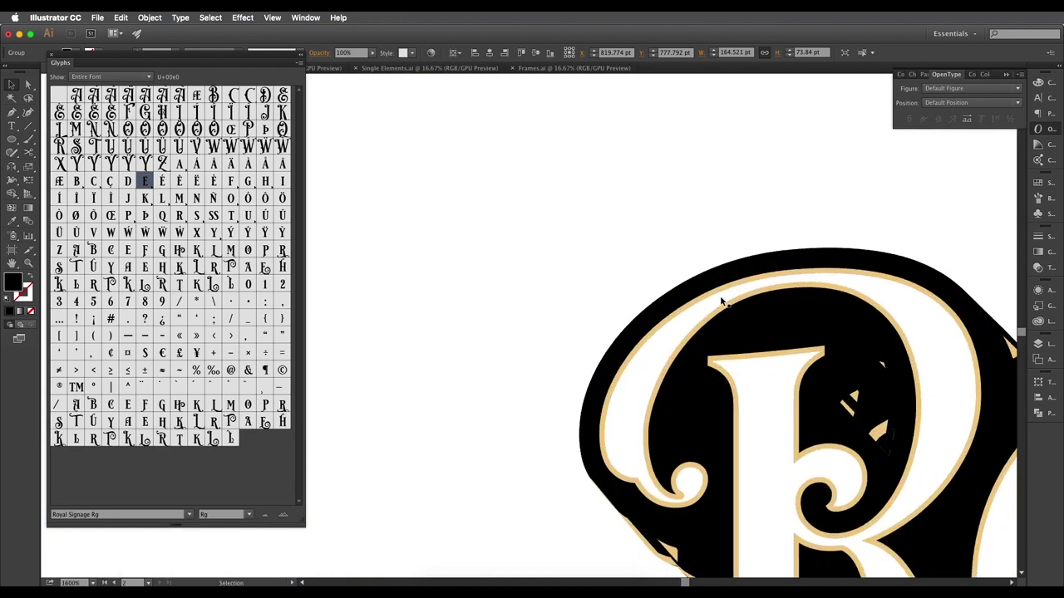
scroll(715, 279, "down", 7)
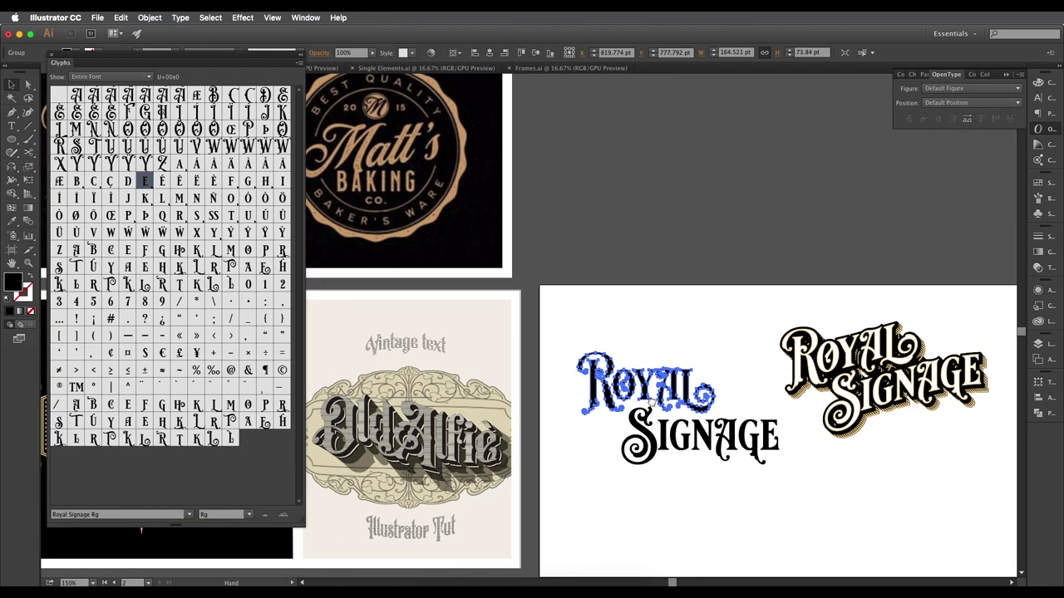
left_click(652, 404)
left_click_drag(676, 438, 629, 402)
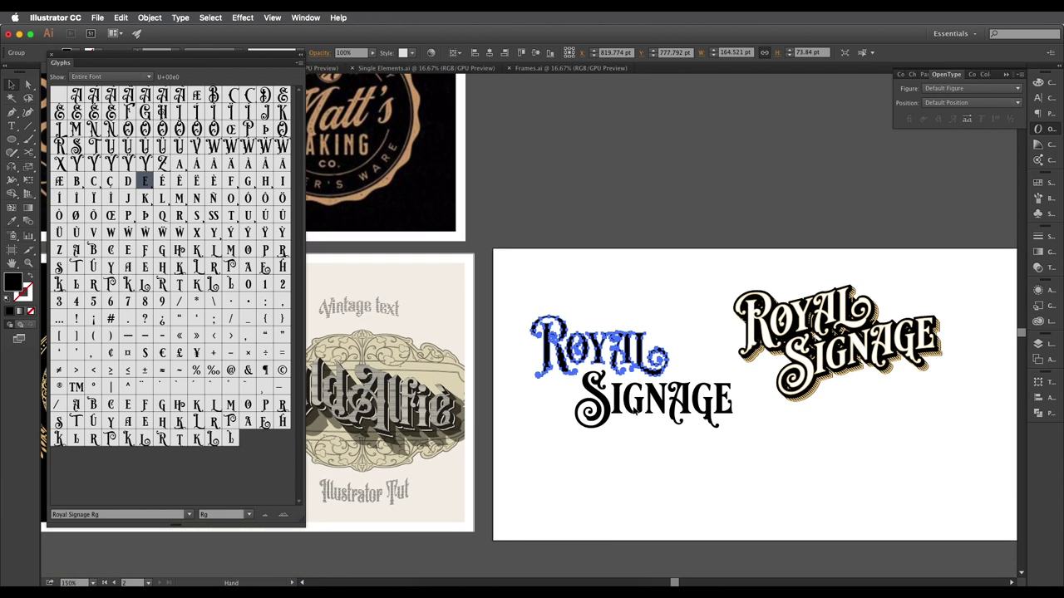
Select the outlined Royal and Signage words together and offset their paths by 2.5 pt with miter joins and a miter limit of 4.
left_click_drag(556, 312, 642, 444)
scroll(654, 398, "up", 1)
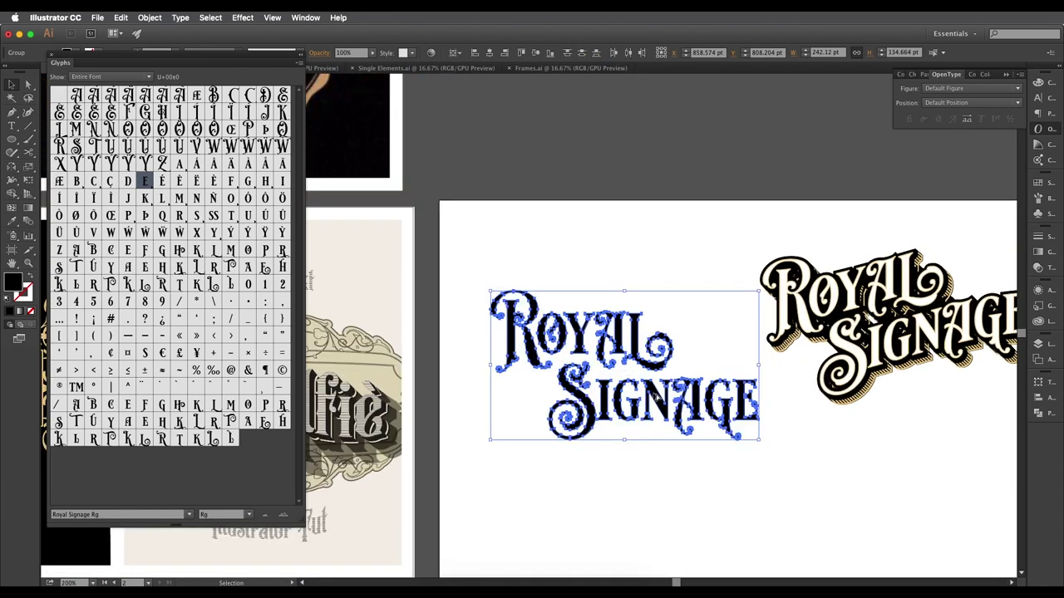
left_click(160, 17)
mouse_move(197, 231)
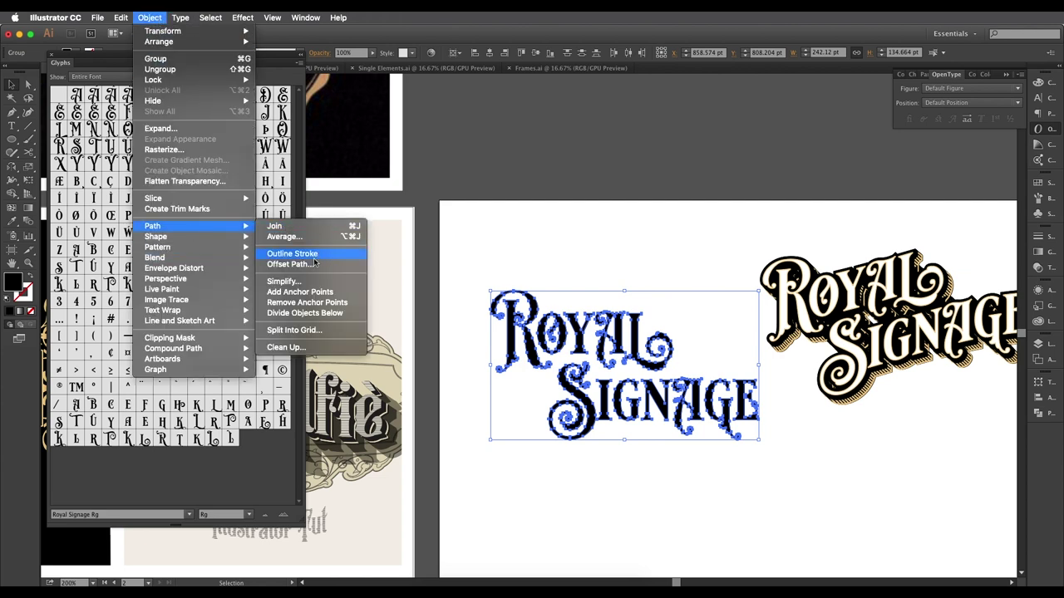
left_click(314, 263)
left_click(187, 234)
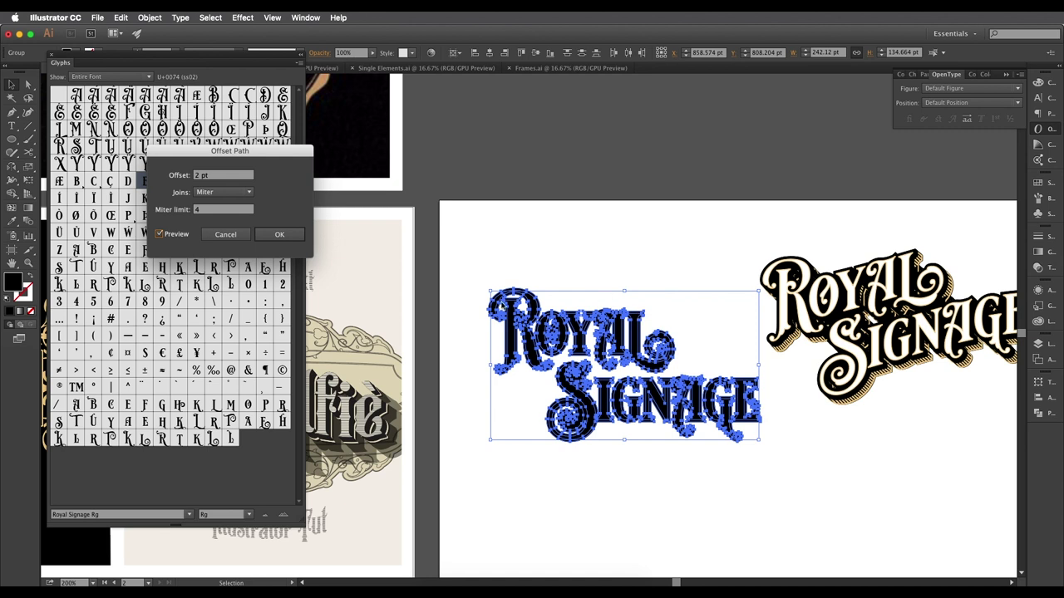
left_click(199, 180)
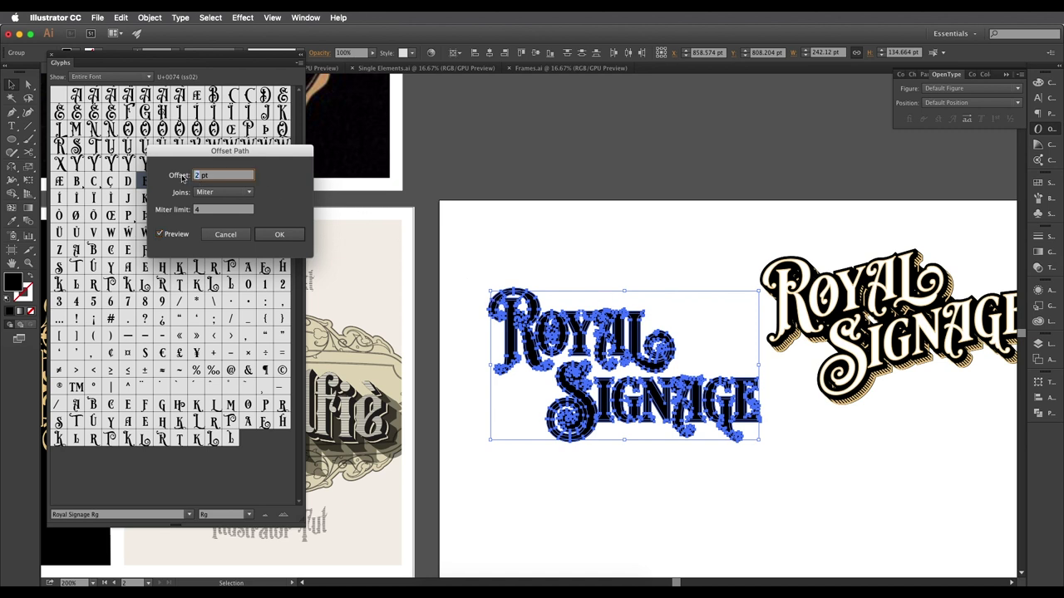
left_click(212, 210)
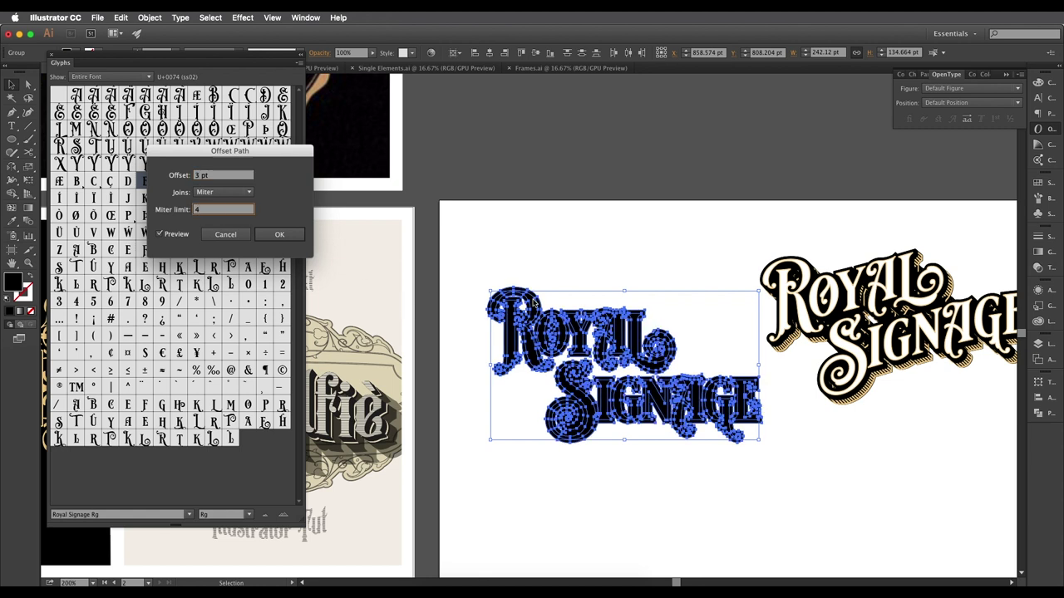
double_click(197, 178)
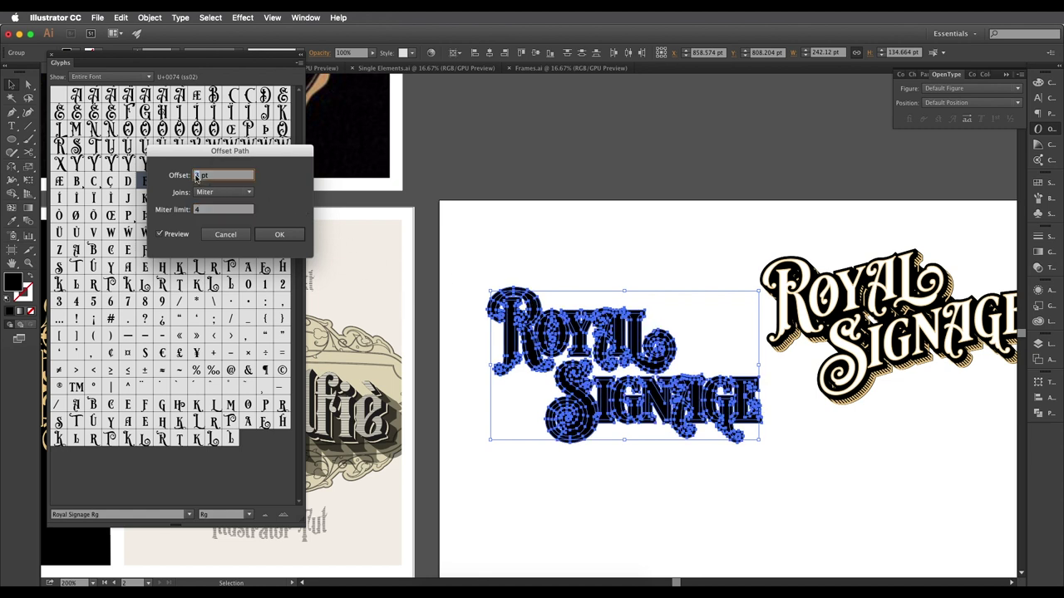
type("2.5")
left_click(279, 235)
Ungroup the Royal and Signage words to separate the letters from their offset shapes, and deselect everything.
scroll(518, 316, "up", 2)
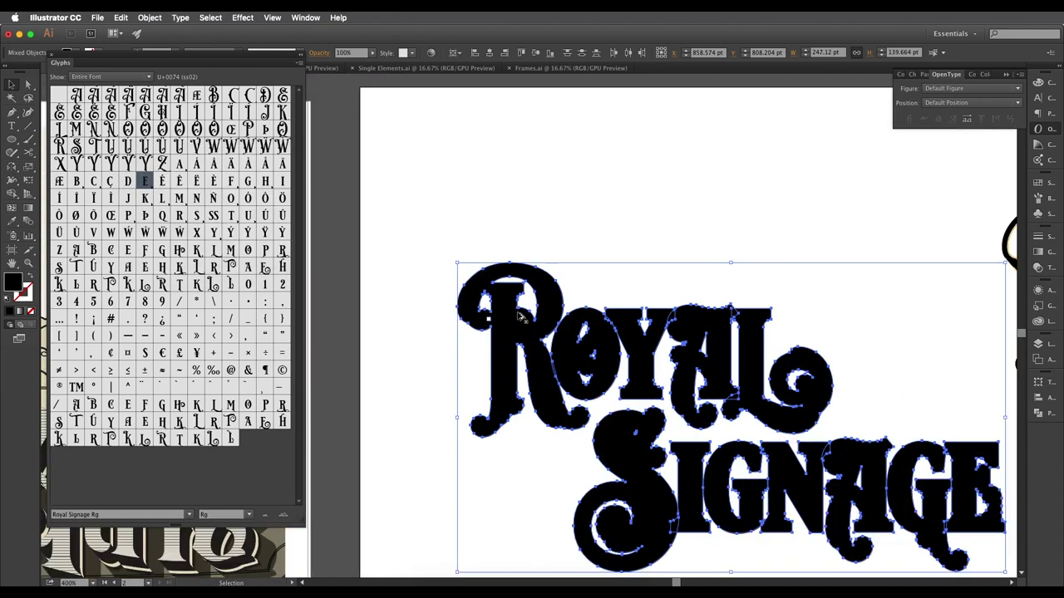
left_click(507, 324)
right_click(505, 327)
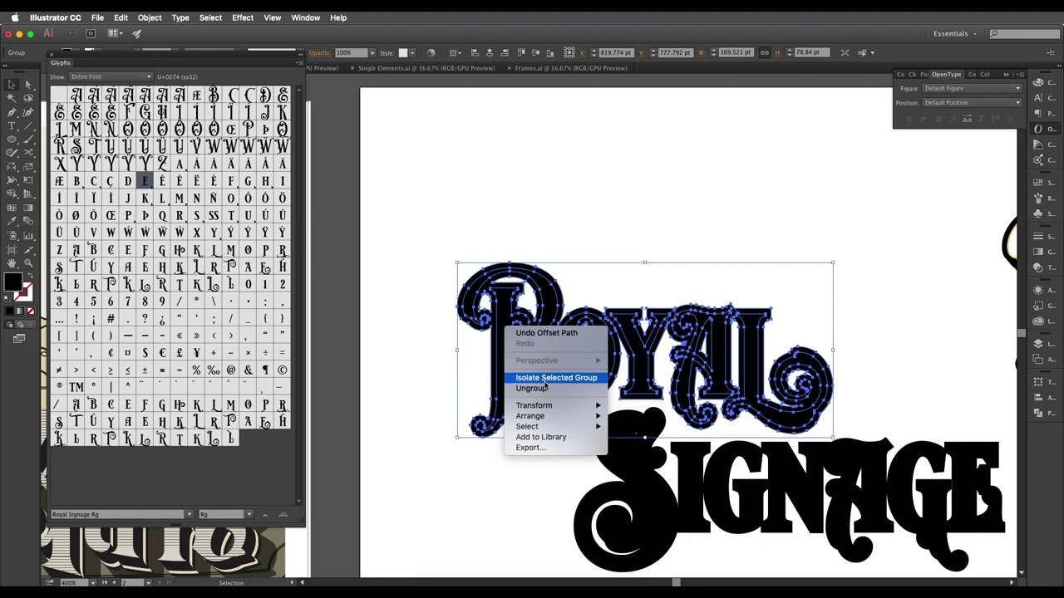
left_click(549, 389)
right_click(641, 457)
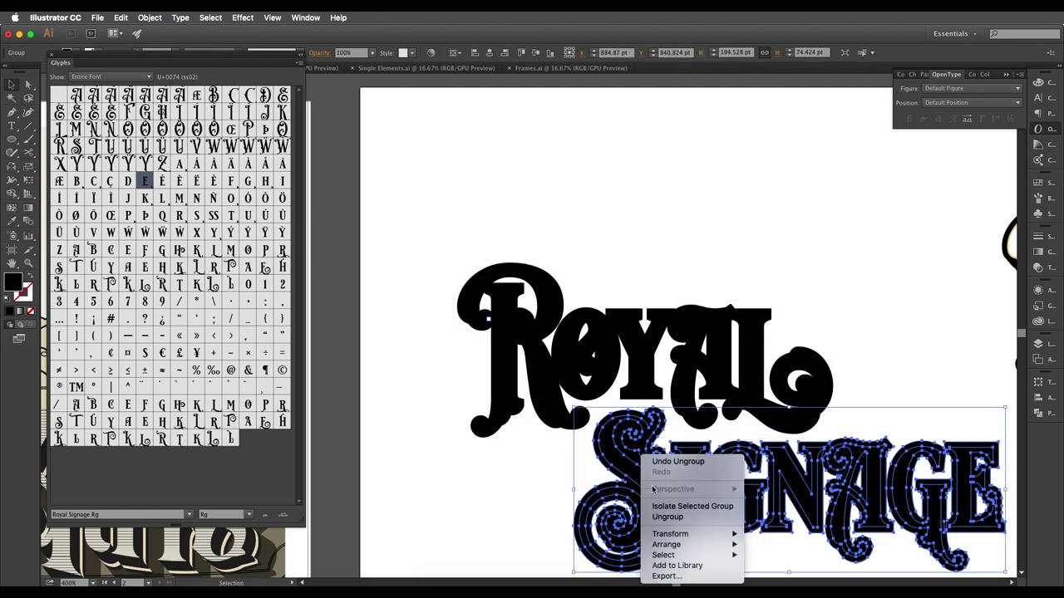
left_click(667, 517)
left_click(574, 480)
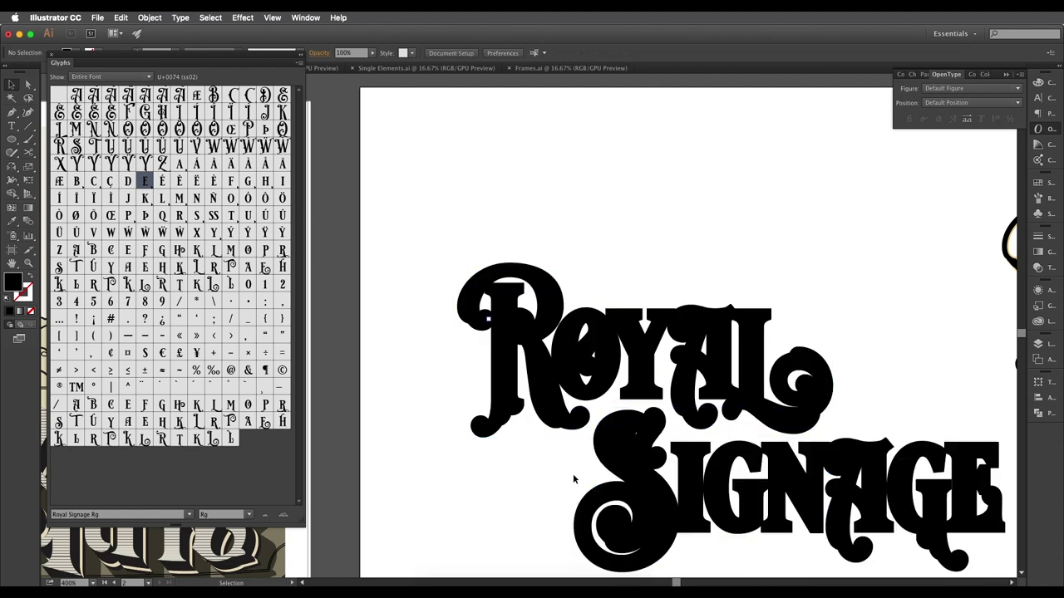
Select the original inner letter shapes of both Royal and Signage together, leaving the offset shapes unselected.
left_click(614, 458)
left_click(547, 391, "shift")
left_click(586, 353, "shift")
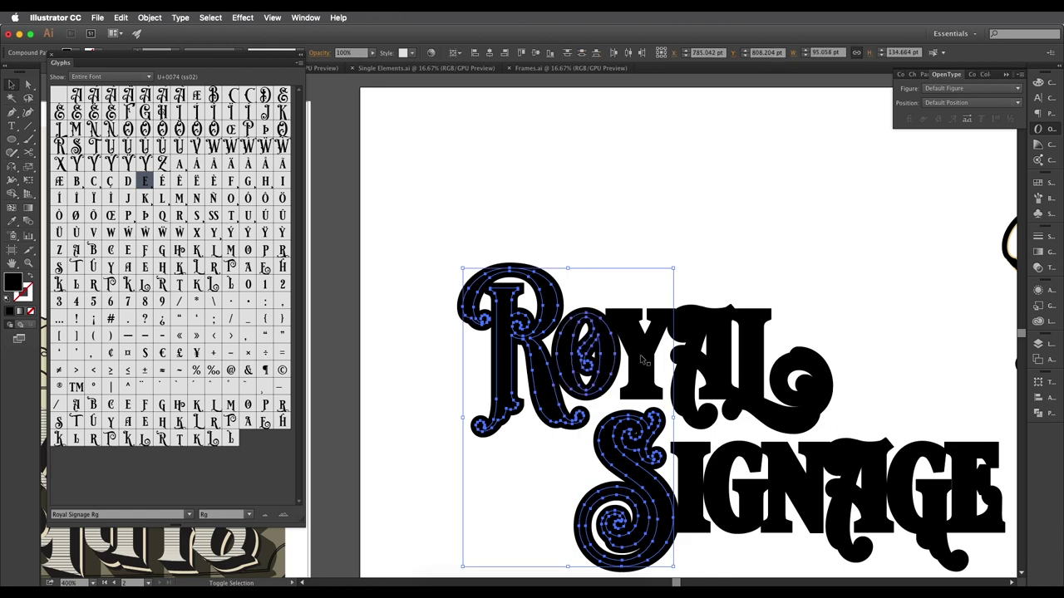
left_click(645, 348, "shift")
left_click(694, 351, "shift")
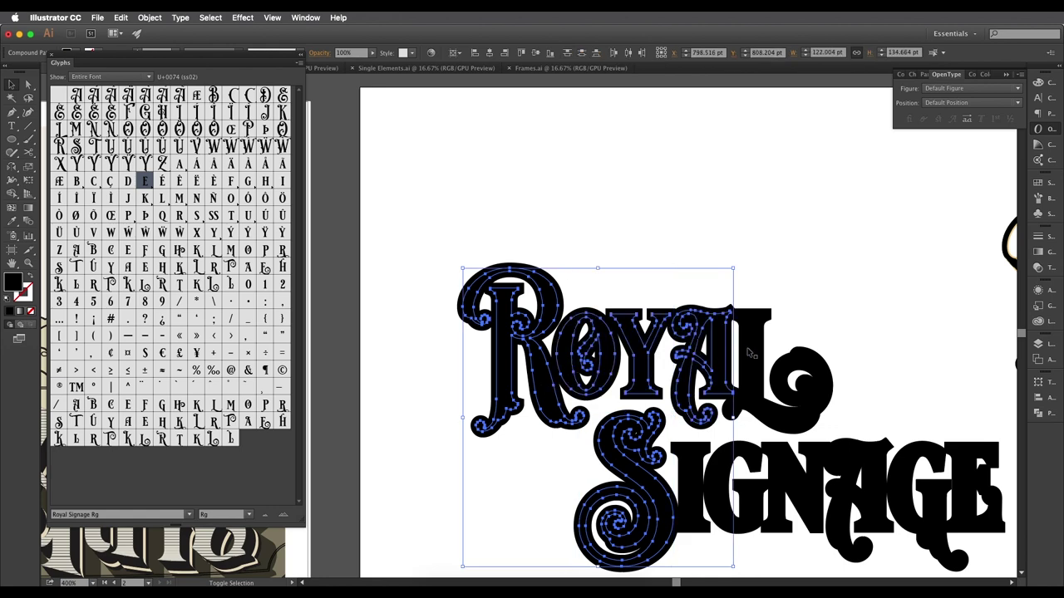
left_click(752, 353, "shift")
scroll(752, 353, "down", 5)
scroll(752, 353, "right", 3)
left_click(621, 365, "shift")
left_click(674, 375, "shift")
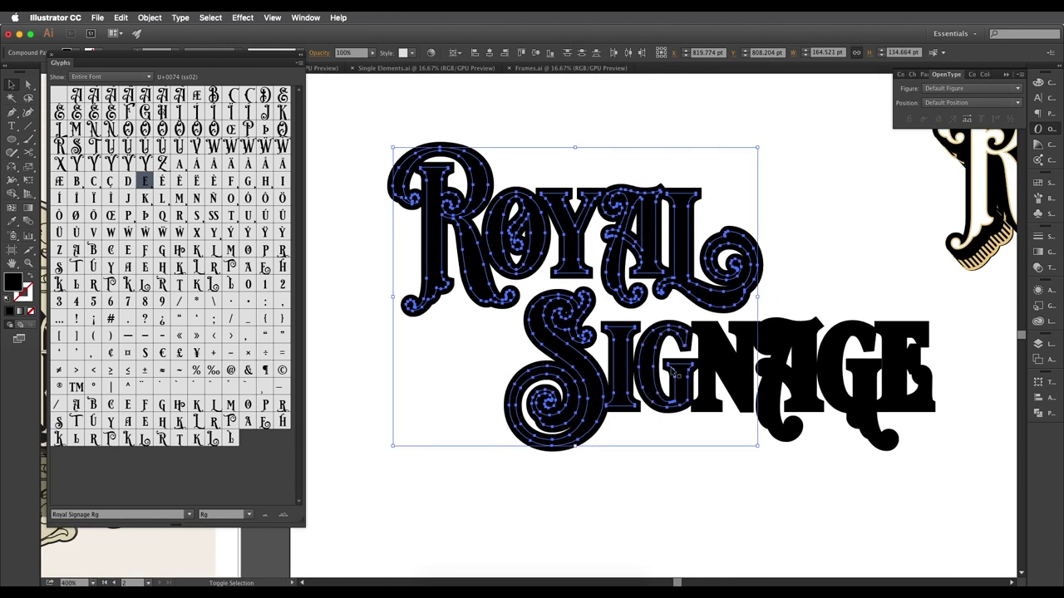
left_click(709, 363, "shift")
left_click(781, 352, "shift")
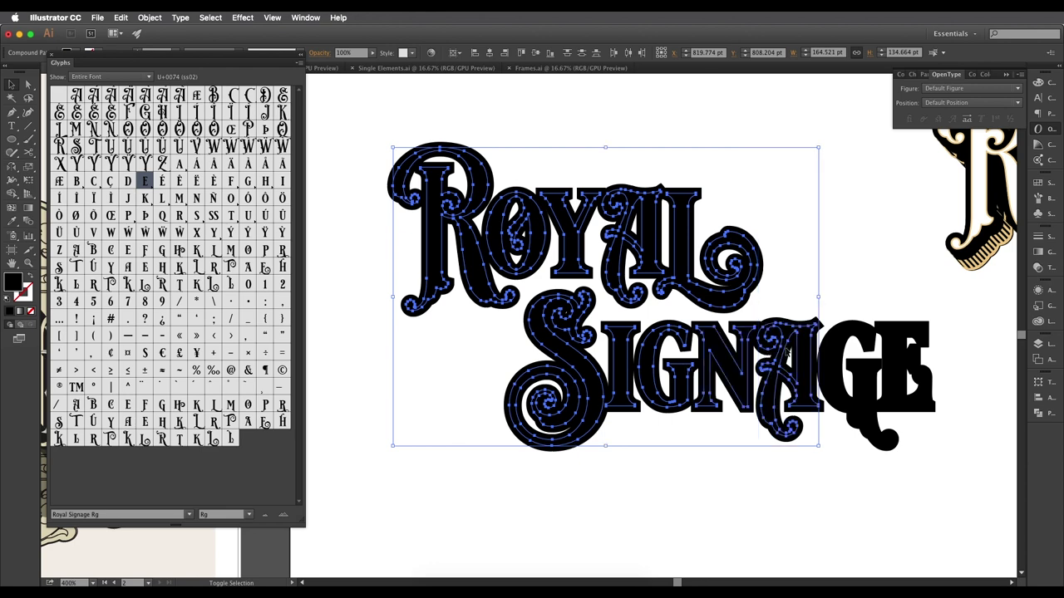
left_click(831, 358, "shift")
left_click(885, 349, "shift")
Fill the selected inner letters with white sampled using the Eyedropper.
left_click_drag(869, 369, 811, 440)
key("i")
left_click(735, 290)
left_click_drag(576, 430, 667, 392)
key("i")
Unite the white inner letters with Pathfinder and switch to the Selection tool.
left_click(1037, 414)
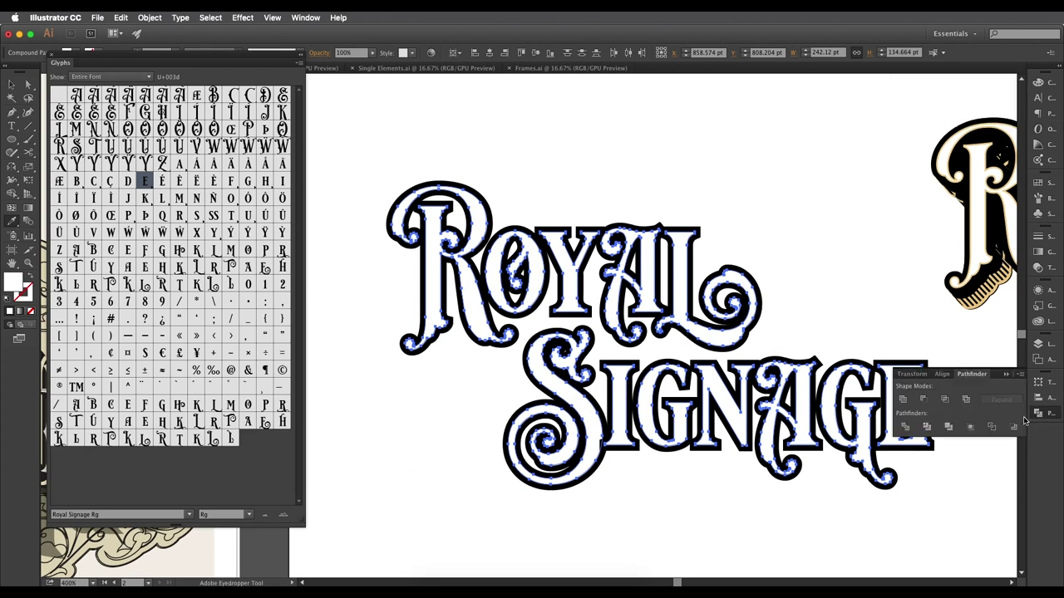
left_click(903, 401)
left_click_drag(739, 315, 718, 318)
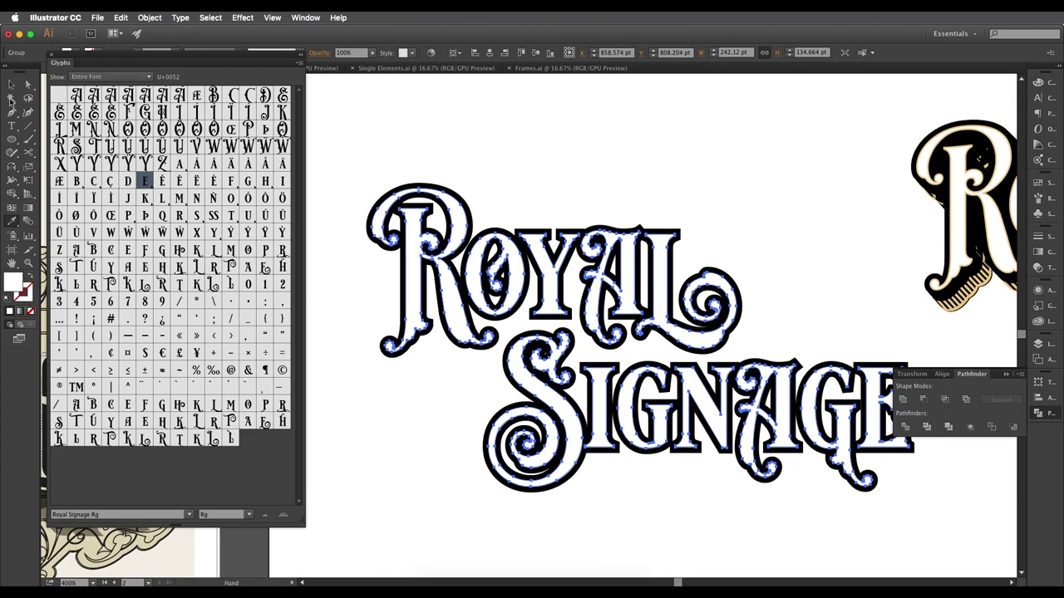
left_click(12, 84)
Examine the thin gold border around the white letters of the finished sample and compare it with the new letters.
left_click_drag(533, 287, 500, 280)
left_click_drag(779, 373, 775, 394)
key("super+=")
scroll(698, 286, "right", 10)
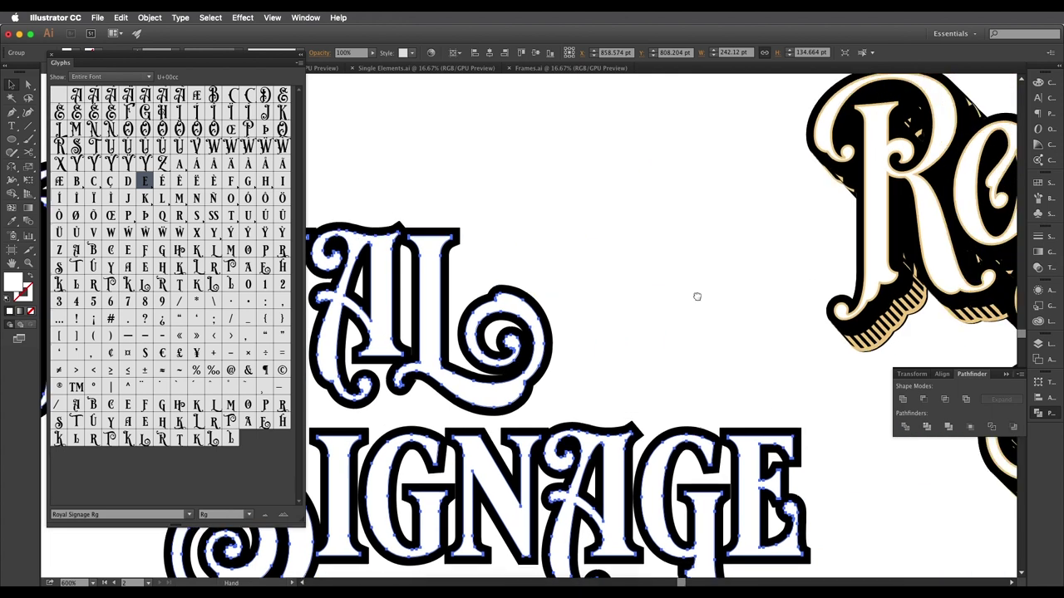
left_click(674, 273, "super")
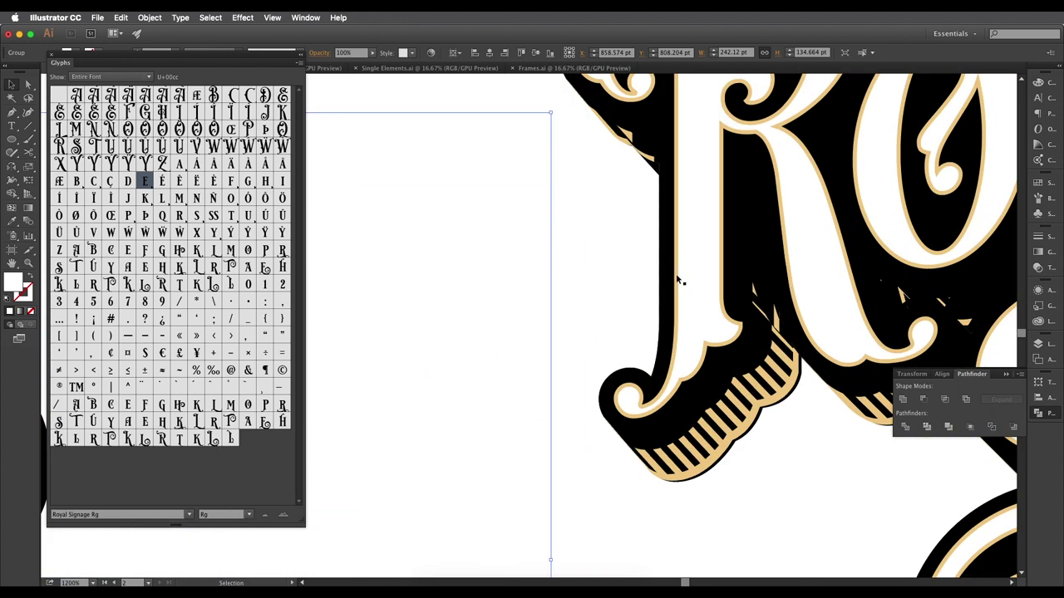
scroll(676, 275, "down", 4)
scroll(669, 287, "left", 1)
scroll(641, 381, "up", 1)
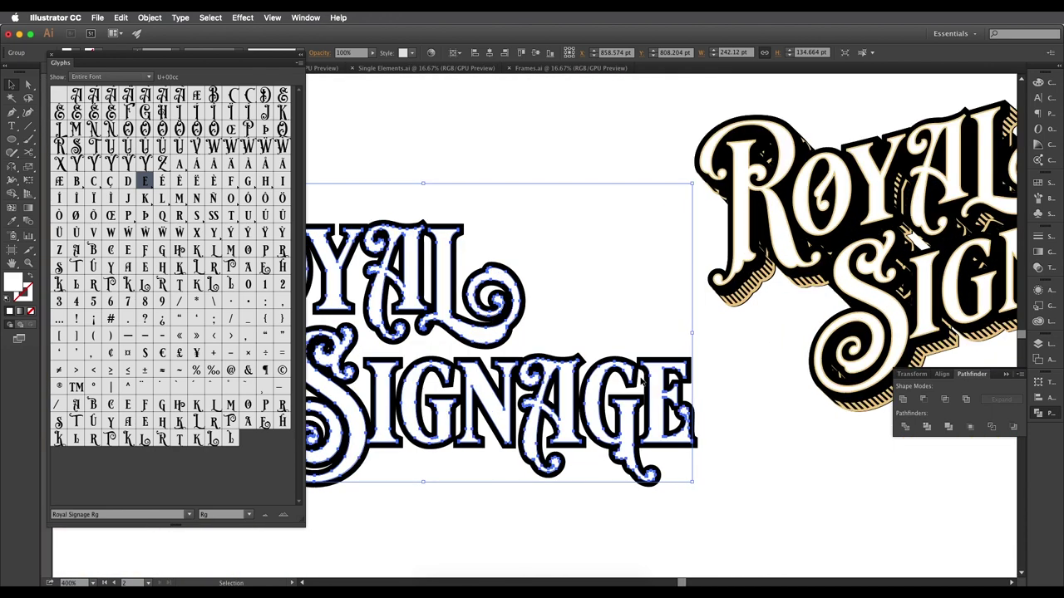
Add an orange-brown stroke around the united white letters.
double_click(25, 291)
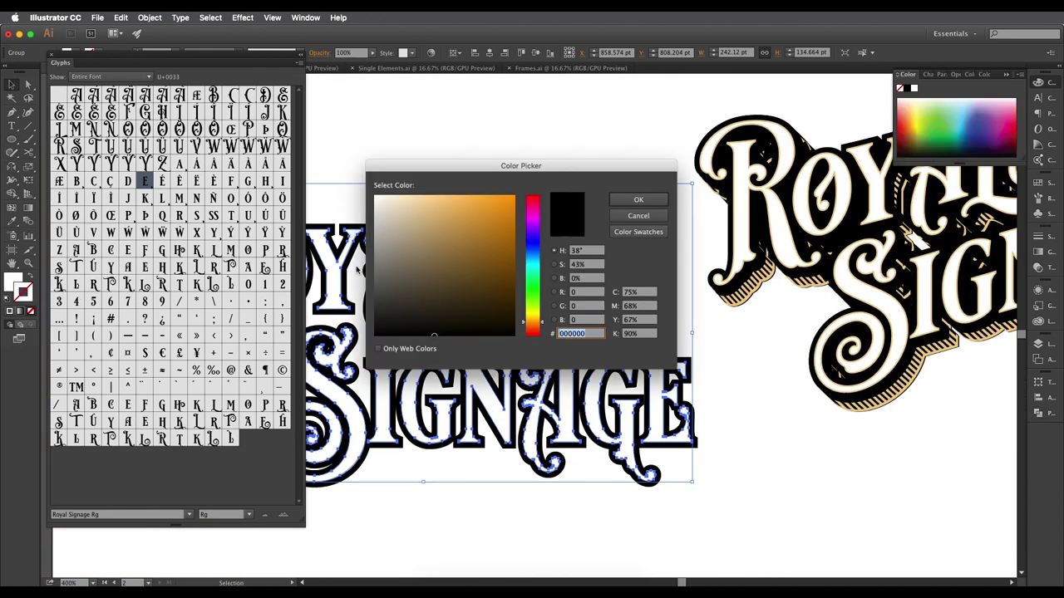
left_click(482, 237)
left_click(629, 201)
scroll(644, 333, "up", 3)
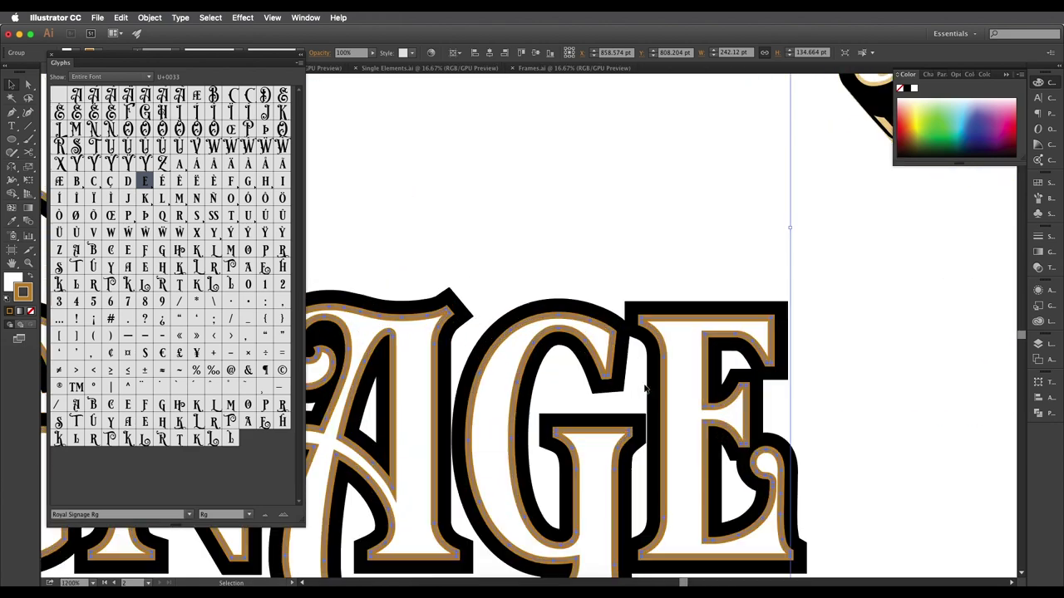
Sample the gold of the finished sample's hatched shading with the Eyedropper and swap it from the letters' fill to their stroke.
scroll(652, 327, "down", 2)
left_click_drag(755, 324, 593, 444)
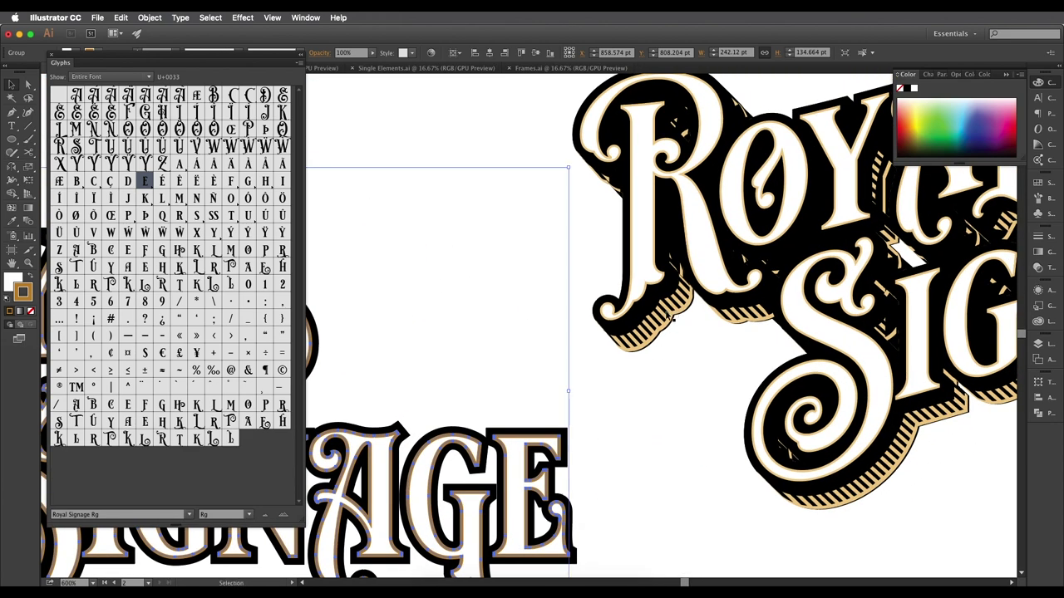
key("i")
scroll(633, 333, "up", 3)
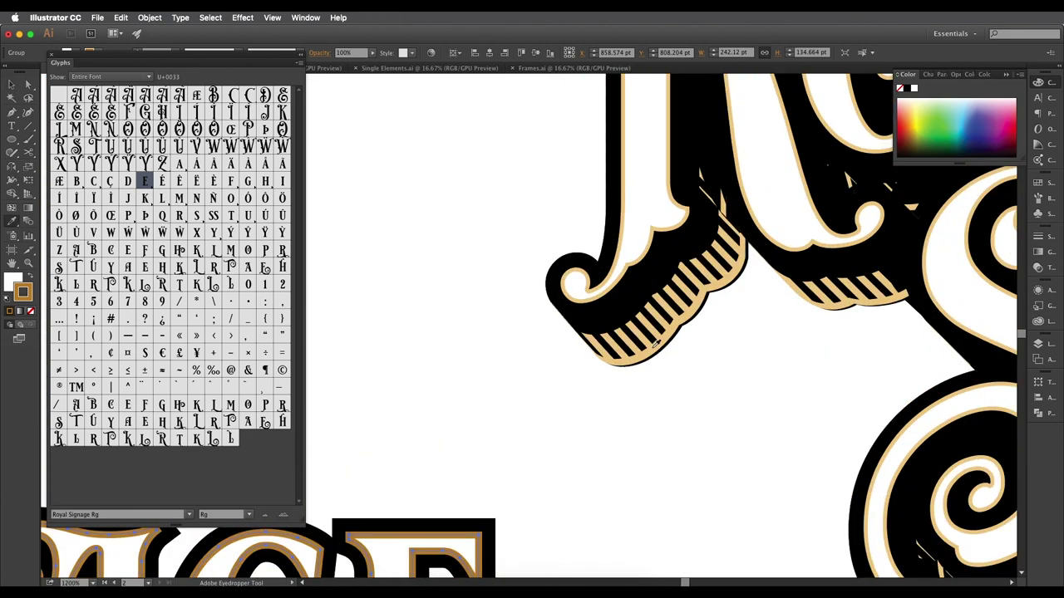
left_click(655, 344)
scroll(554, 416, "down", 2)
left_click_drag(477, 460, 575, 408)
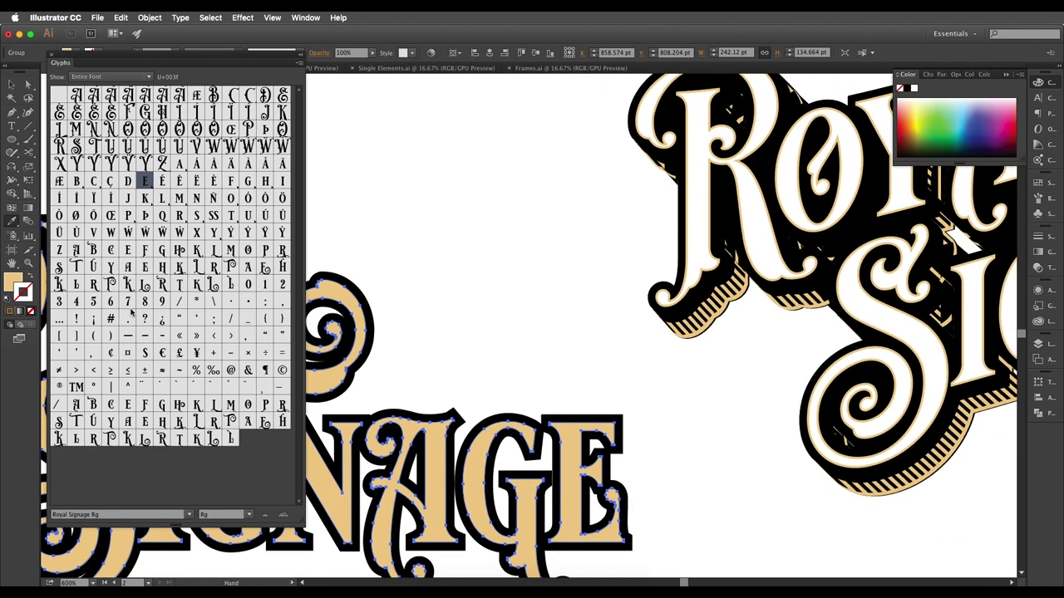
left_click(31, 277)
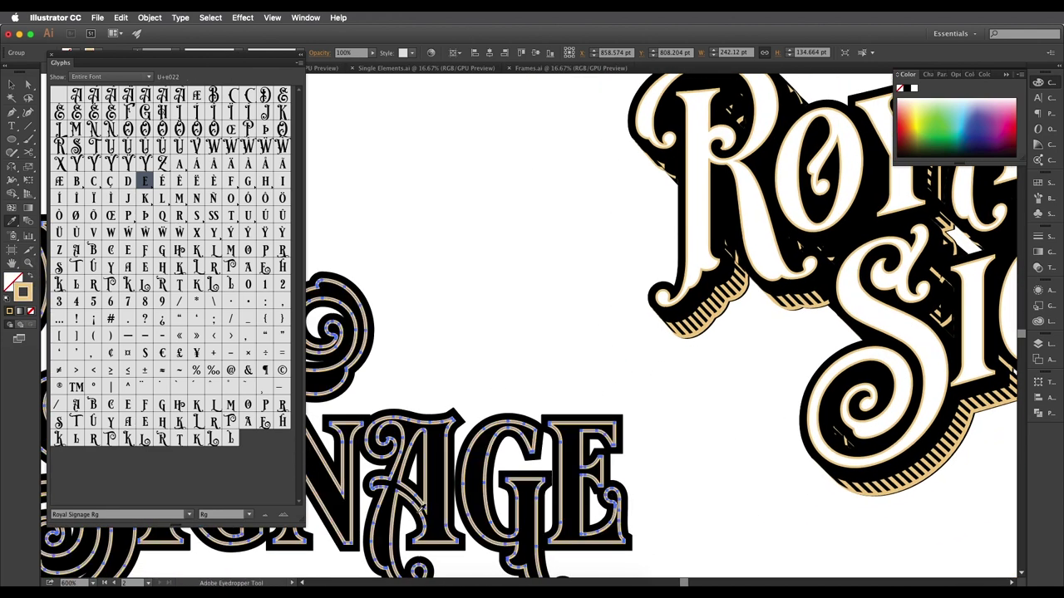
Set the fill of the gold-stroked letters back to white.
scroll(527, 426, "up", 3)
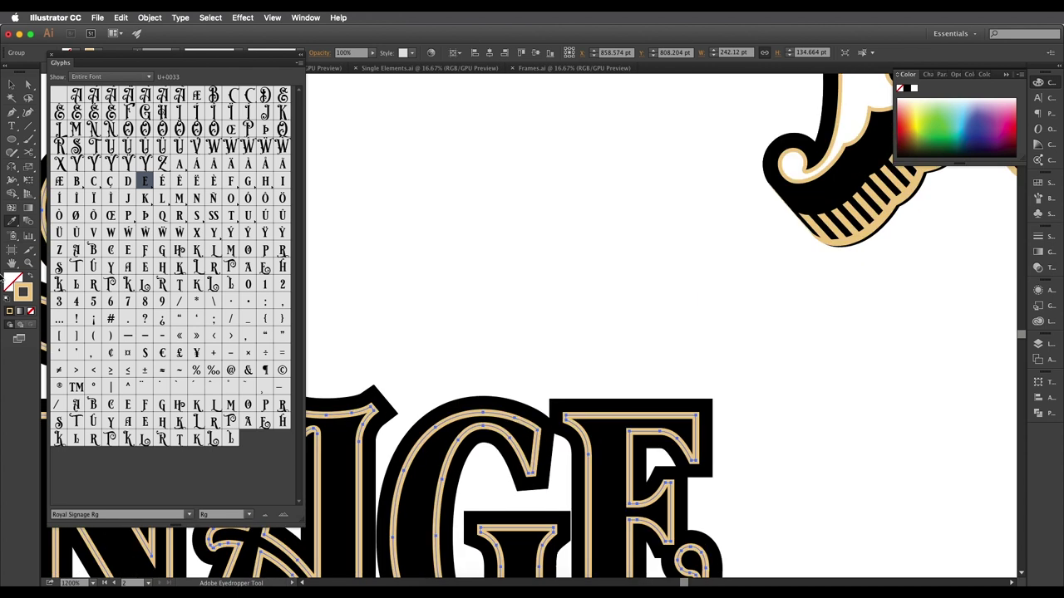
double_click(12, 282)
left_click_drag(461, 269, 378, 193)
left_click(639, 200)
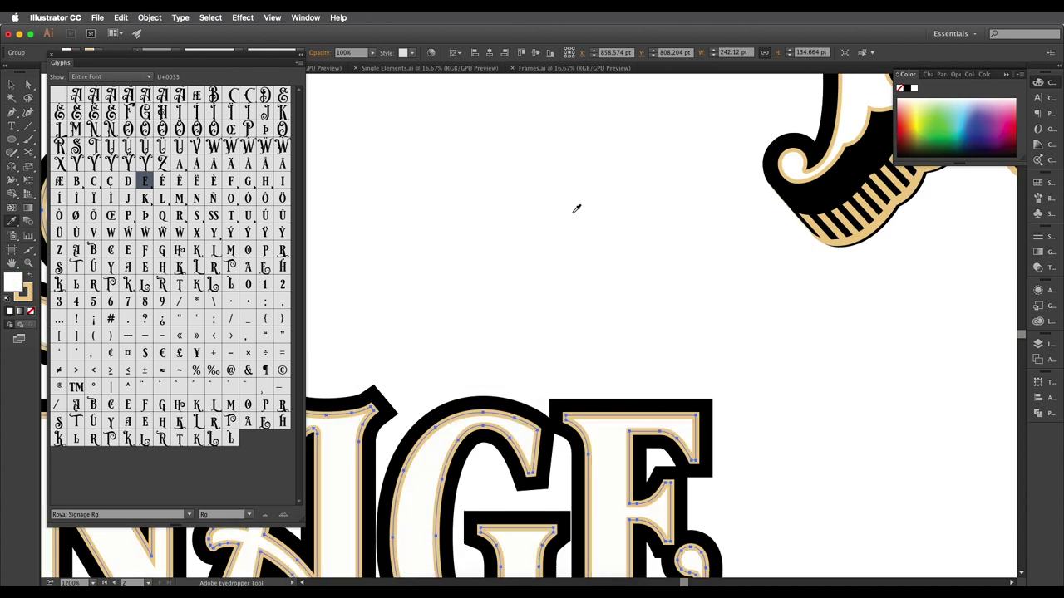
Look up the hex code of the letters' gold stroke colour and deselect the letters.
double_click(25, 291)
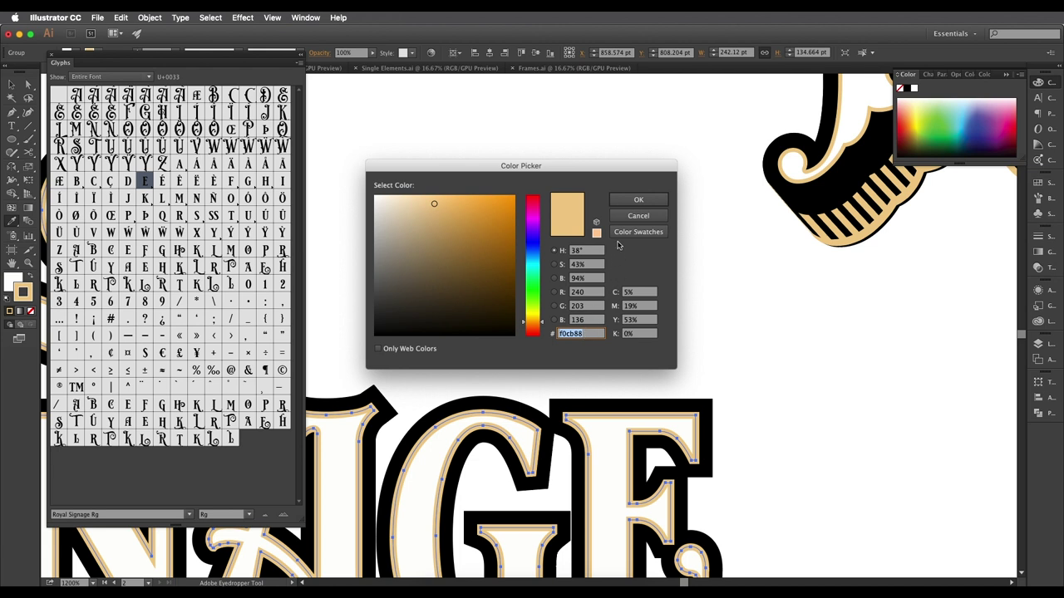
left_click_drag(591, 336, 529, 328)
left_click(619, 204)
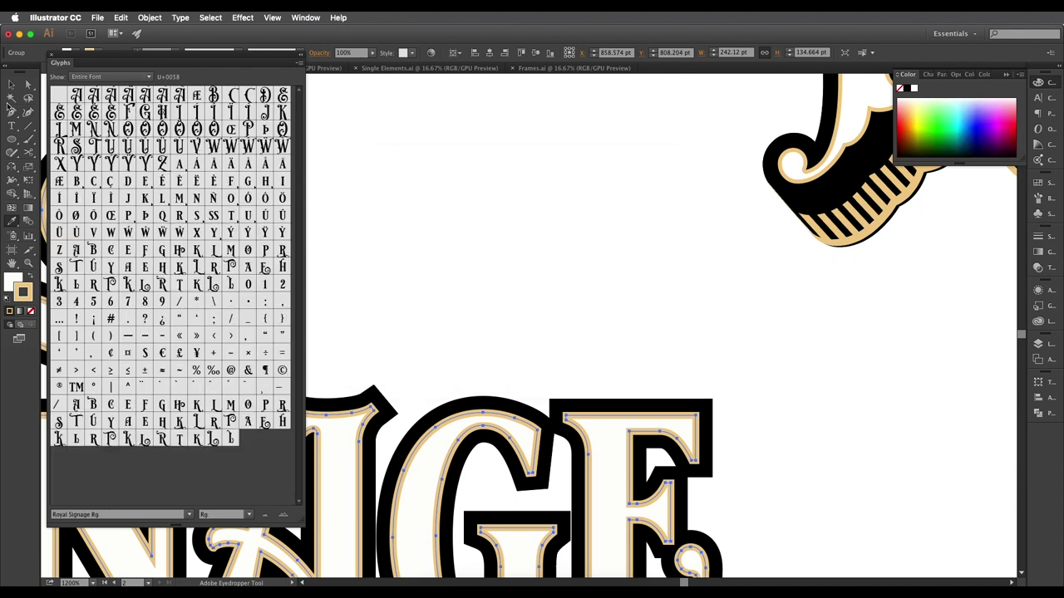
left_click(11, 85)
left_click(635, 201)
Reselect the white letters, compare their gold border with the finished sample, and close the glyph list.
scroll(651, 279, "down", 2)
left_click_drag(589, 371, 671, 347)
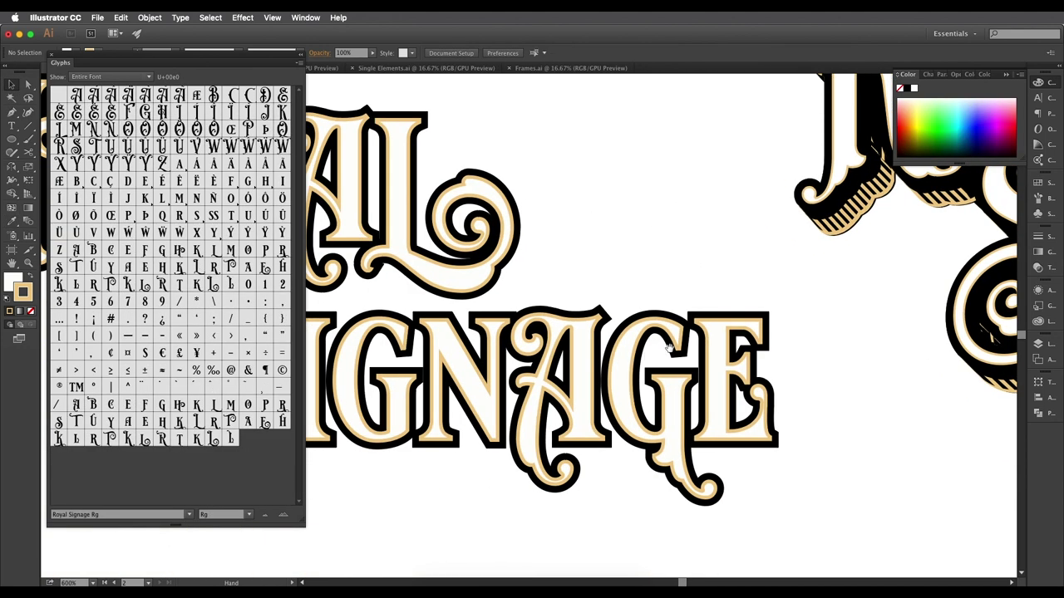
left_click(623, 364)
left_click_drag(773, 222, 688, 309)
left_click(790, 244, "super")
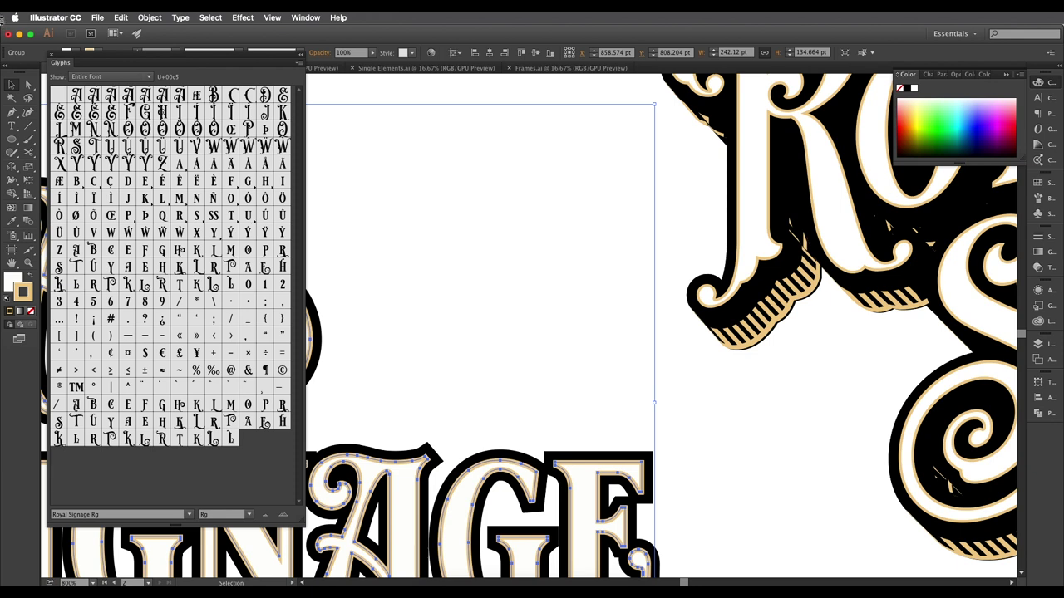
mouse_move(86, 64)
left_mouse_down()
mouse_move(87, 81)
mouse_move(147, 87)
left_mouse_up()
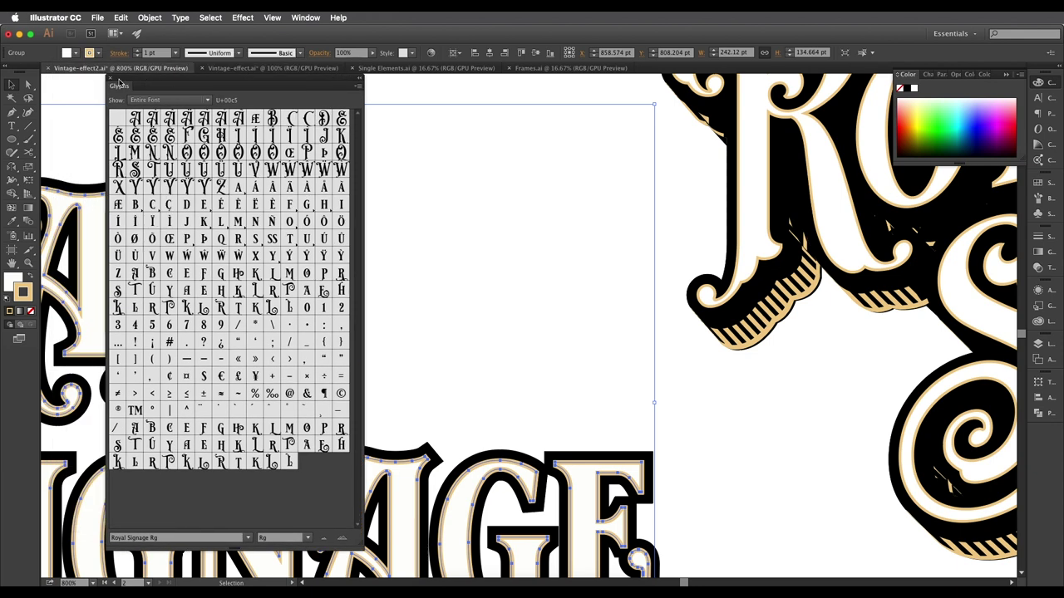
left_click(111, 83)
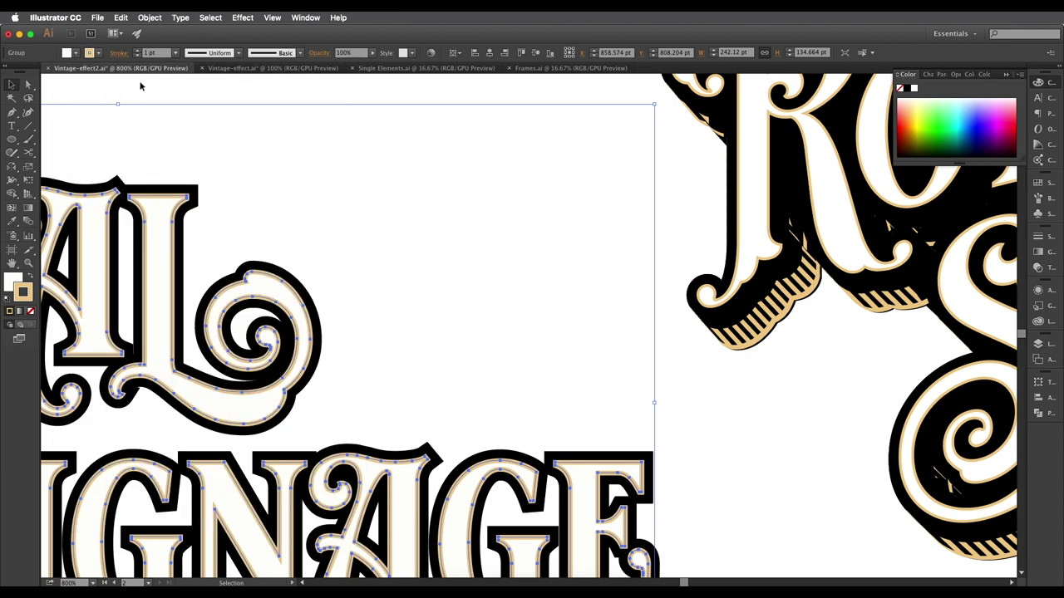
Set the gold stroke weight of the white letters to 0.25 pt, deselect them to check the border, and reselect them.
left_click(176, 53)
left_click(187, 72)
left_click(524, 391)
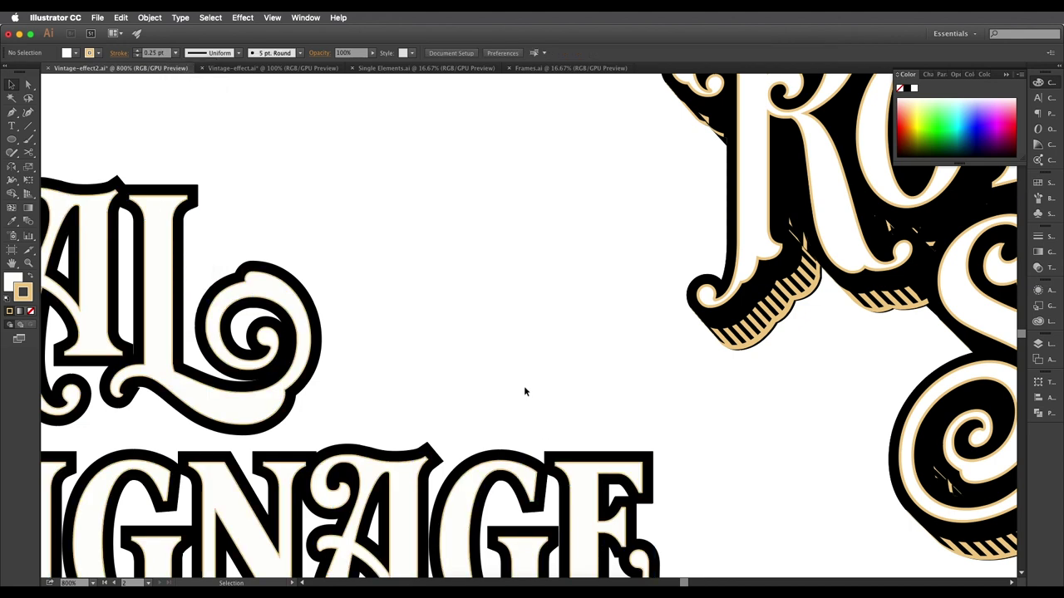
scroll(524, 391, "down", 2)
left_click(458, 471)
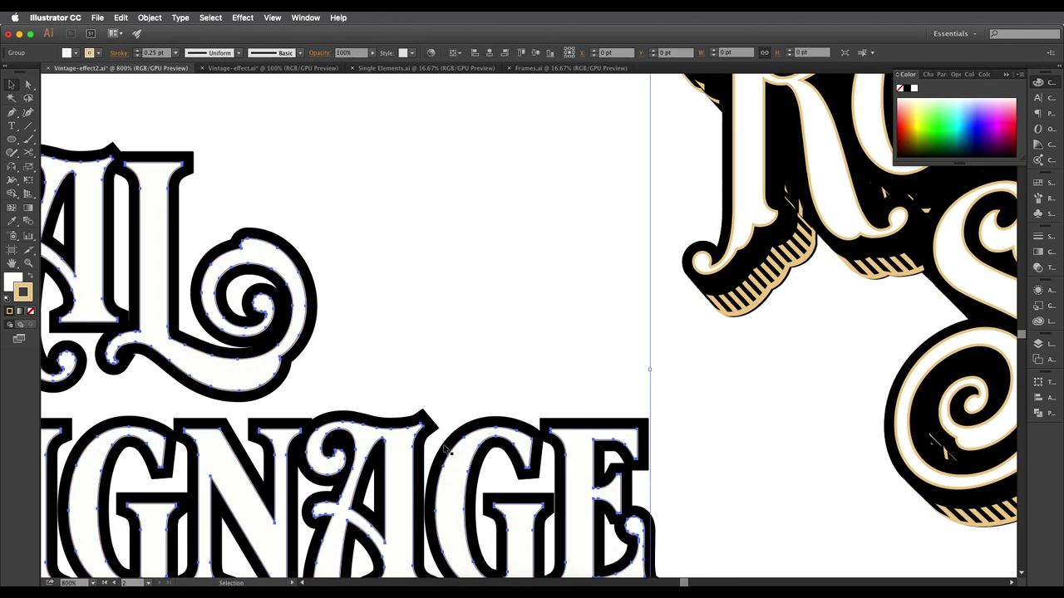
Try gold stroke weights of 1 pt and 0.75 pt on the white letters.
left_click(175, 53)
left_click(197, 108)
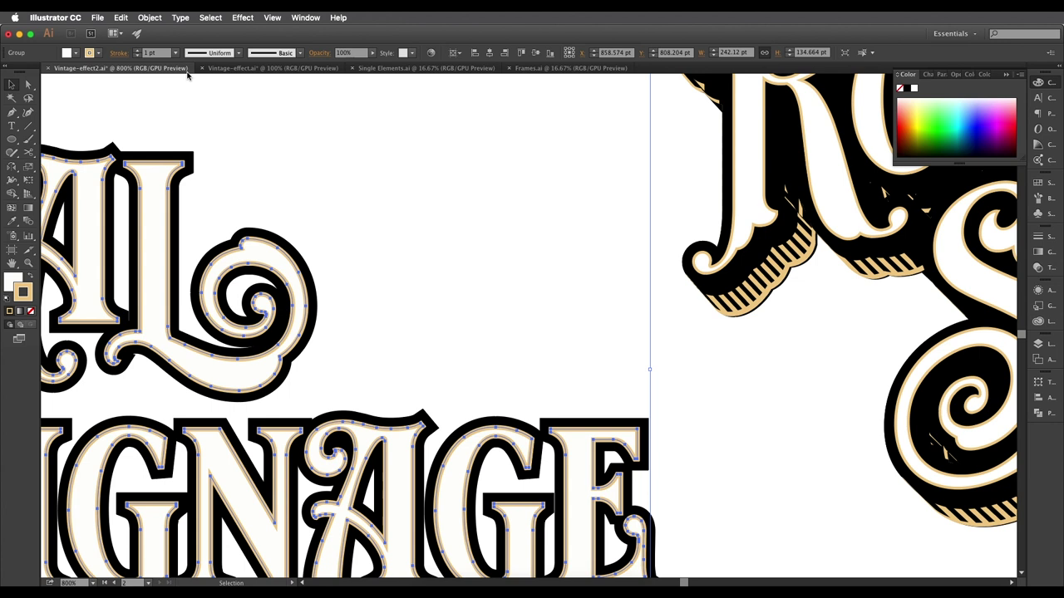
left_click(175, 54)
left_click(191, 94)
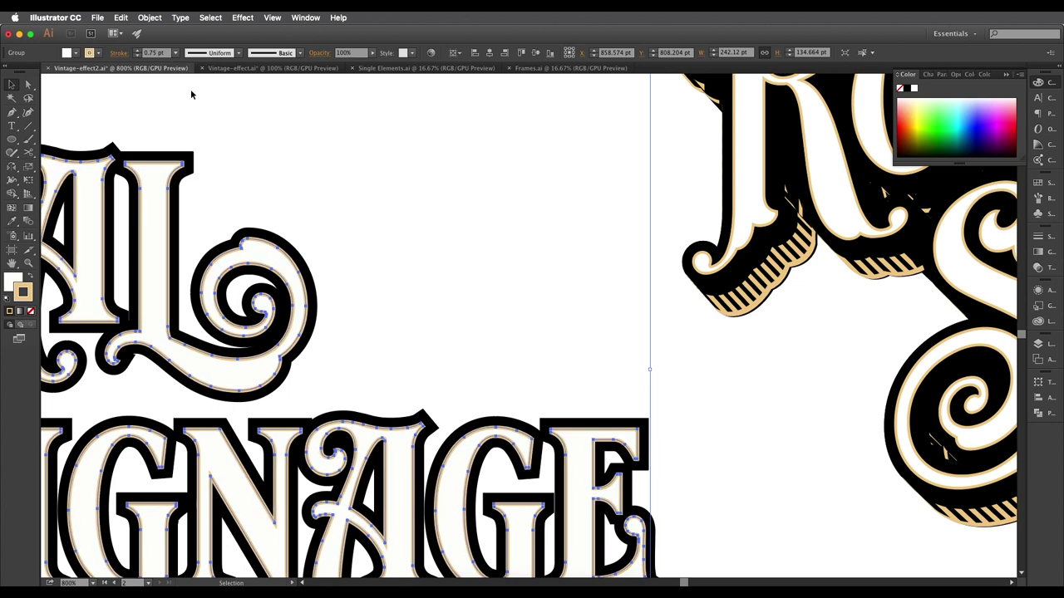
Set the gold stroke weight of the white letters to 0.5 pt and deselect them.
left_click(175, 53)
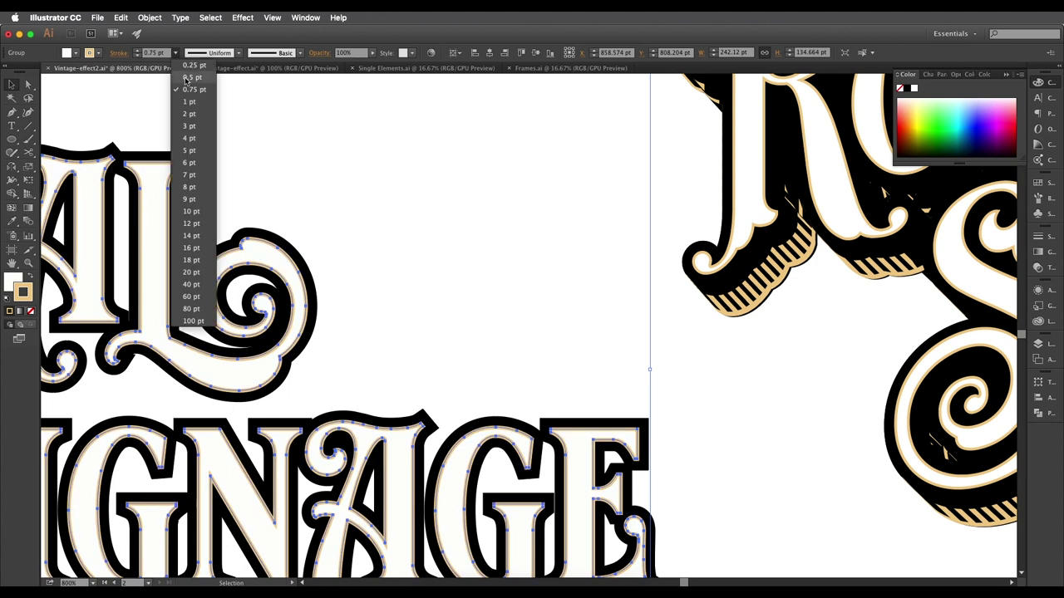
left_click(188, 81)
left_click(497, 349)
scroll(408, 401, "down", 2)
scroll(408, 402, "down", 2)
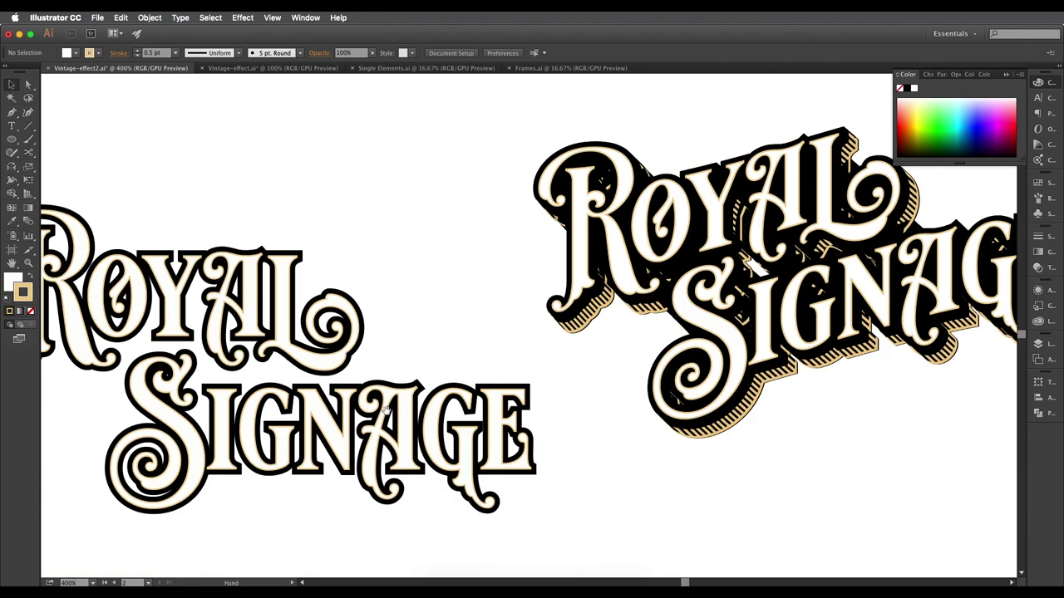
Compare the gold-bordered lettering and its black backing with the finished Royal Signage sample.
left_click_drag(388, 409, 592, 359)
left_click_drag(528, 291, 508, 300)
scroll(509, 300, "right", 1)
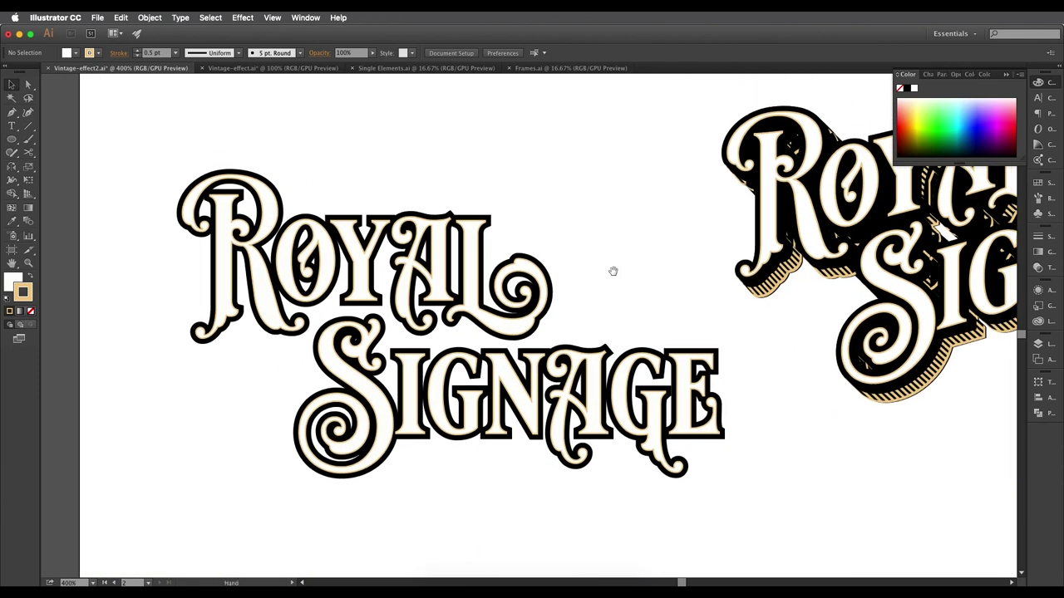
left_click_drag(614, 271, 522, 248)
scroll(484, 316, "down", 2)
left_click_drag(454, 253, 433, 261)
scroll(433, 261, "up", 2)
left_click_drag(438, 317, 464, 282)
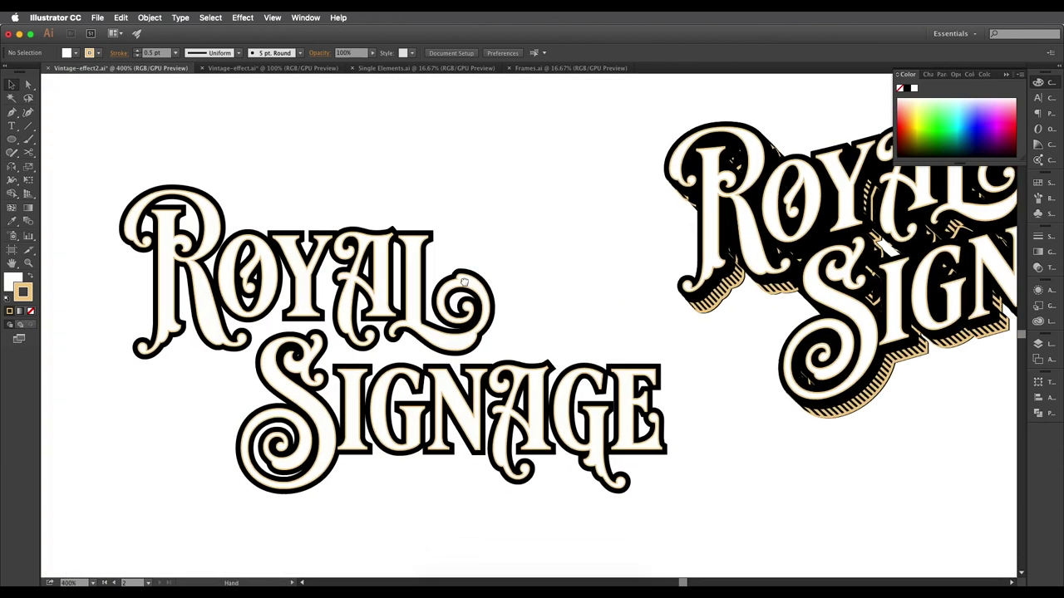
scroll(464, 282, "right", 3)
scroll(493, 351, "up", 2)
scroll(511, 289, "down", 2)
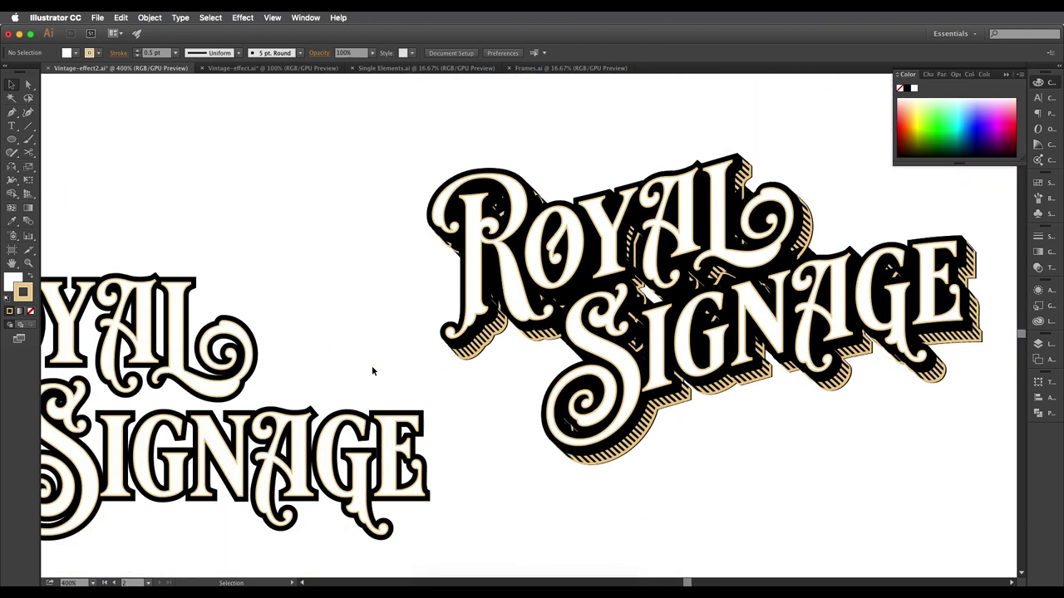
scroll(373, 368, "left", 3)
scroll(448, 357, "down", 2)
scroll(513, 349, "right", 2)
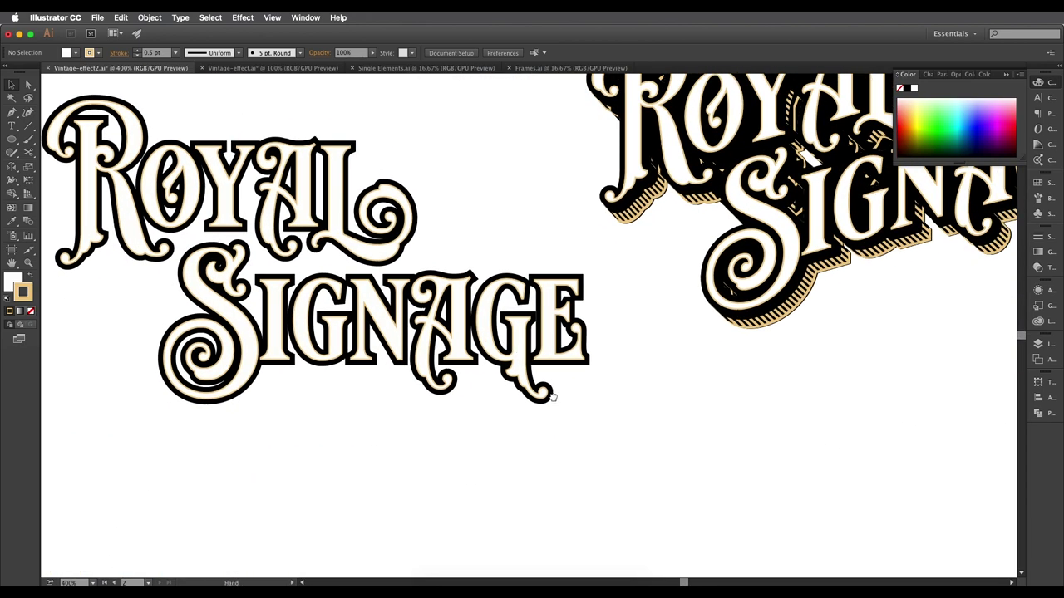
scroll(537, 399, "right", 2)
scroll(537, 400, "up", 1)
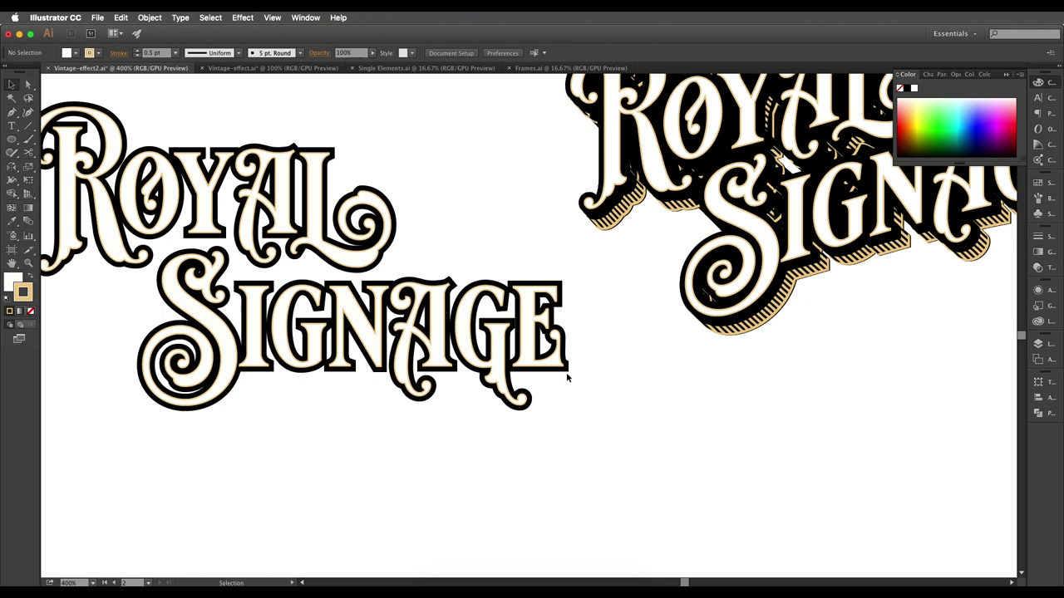
Select the black backing shapes behind the letters IGNAGE of the word Signage.
left_click(565, 371)
scroll(504, 390, "up", 1)
left_click(501, 388, "shift")
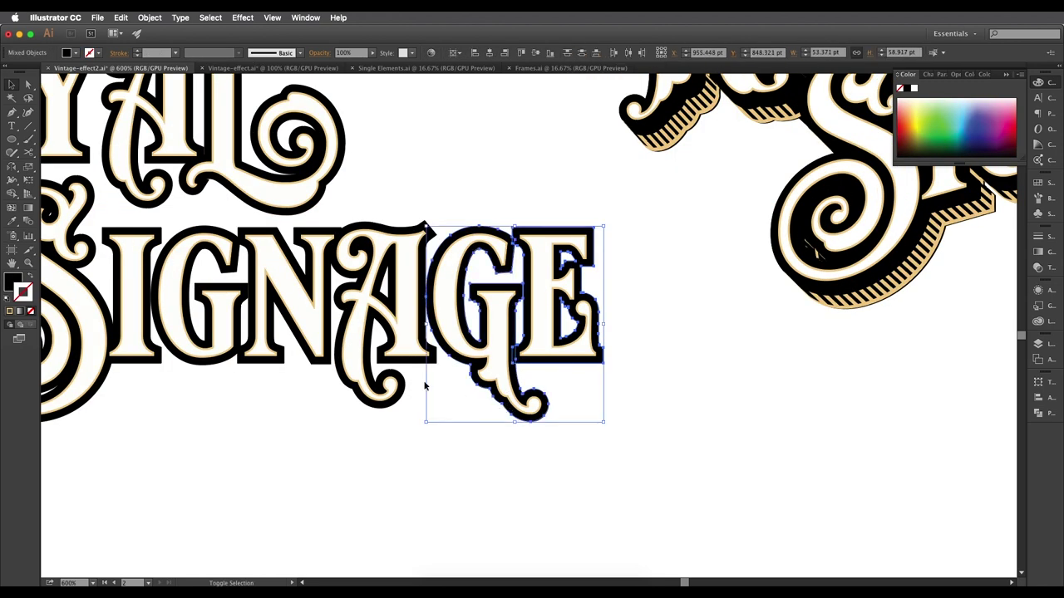
left_click(415, 361, "shift")
left_click(258, 363, "shift")
left_click_drag(217, 384, 461, 371)
left_click(454, 348, "shift")
left_click(392, 347, "shift")
left_click_drag(346, 198, 380, 254)
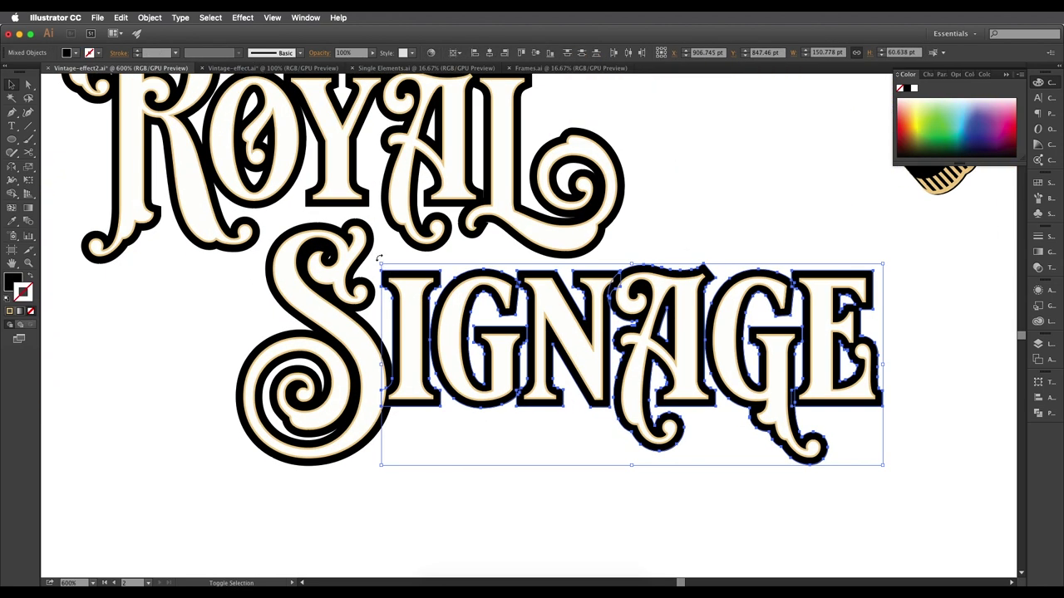
Add the black backing shapes of the large S and of all the letters in Royal to the selection.
left_click(368, 237, "shift")
left_click(358, 205, "shift")
left_click(277, 201, "shift")
left_click(255, 236, "shift")
left_click(445, 243, "shift")
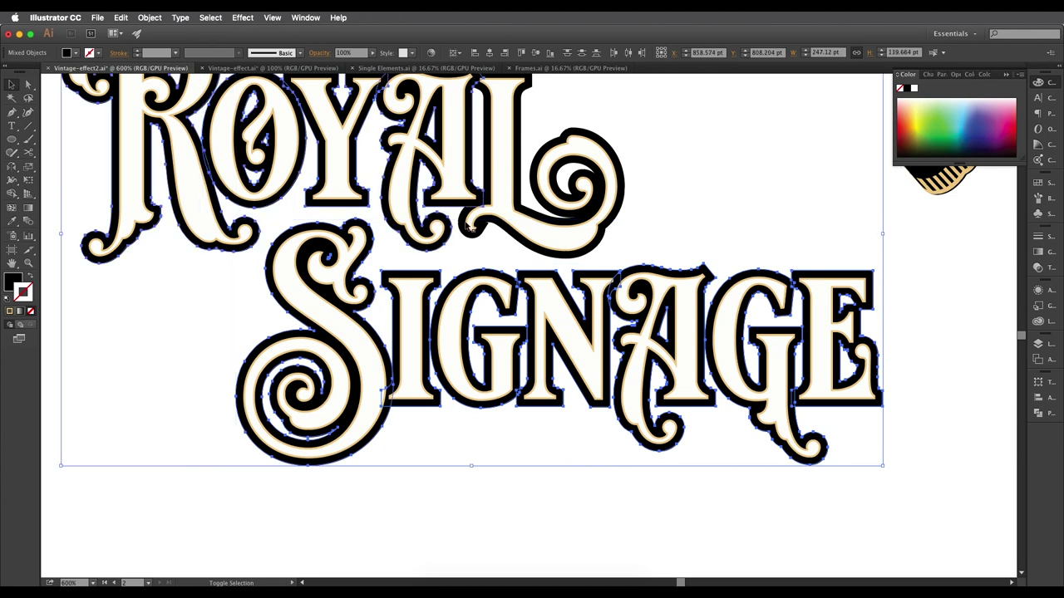
left_click(467, 233, "shift")
Unite the selected black backing shapes with Pathfinder and deselect the result.
scroll(553, 287, "down", 1)
left_click_drag(553, 289, 610, 357)
key("super+plus")
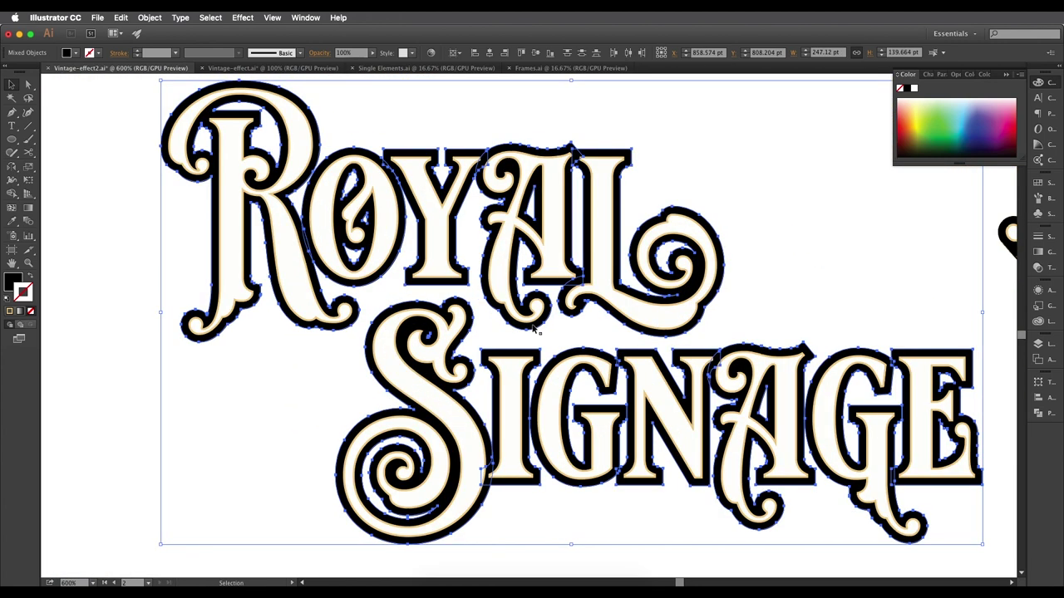
left_click(1040, 413)
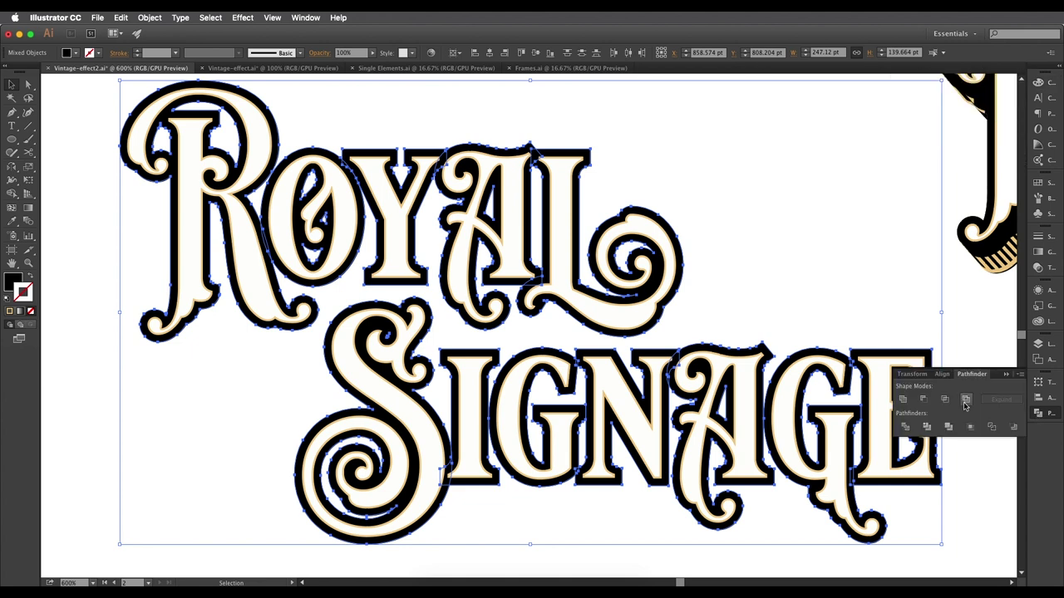
left_click(903, 399)
left_click(800, 294)
key("super+minus")
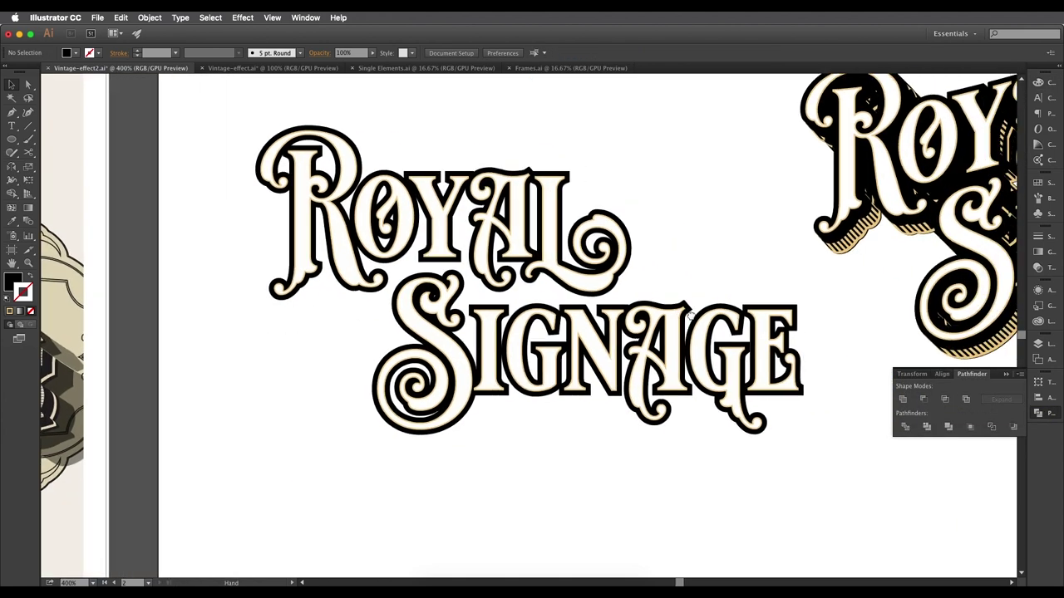
scroll(671, 325, "right", 5)
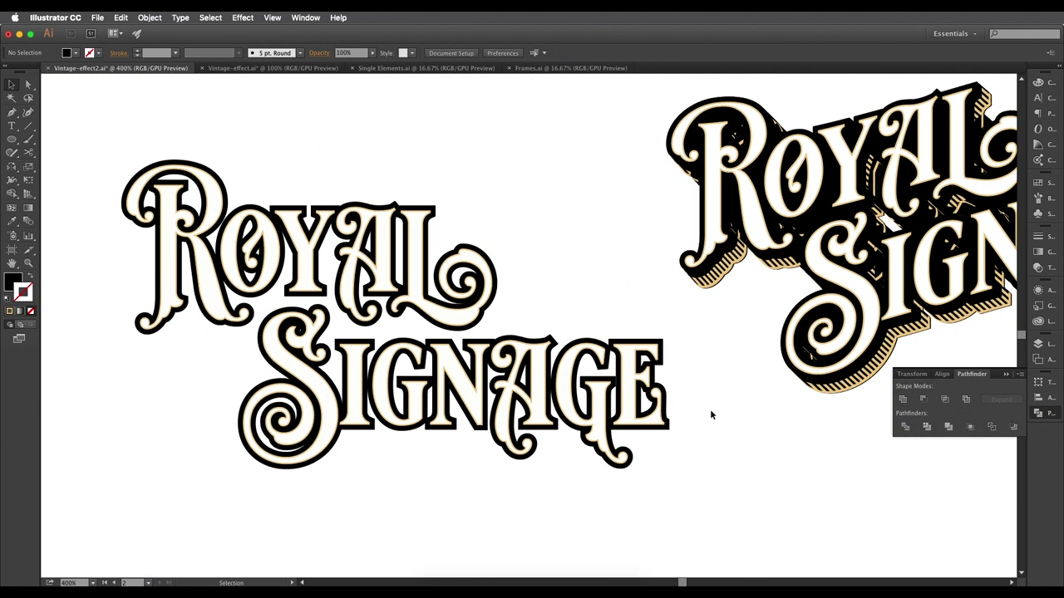
Place a copy of the united black backing diagonally down to the right, offset about 8.5 pt in each direction.
left_click(669, 432)
key("super+plus")
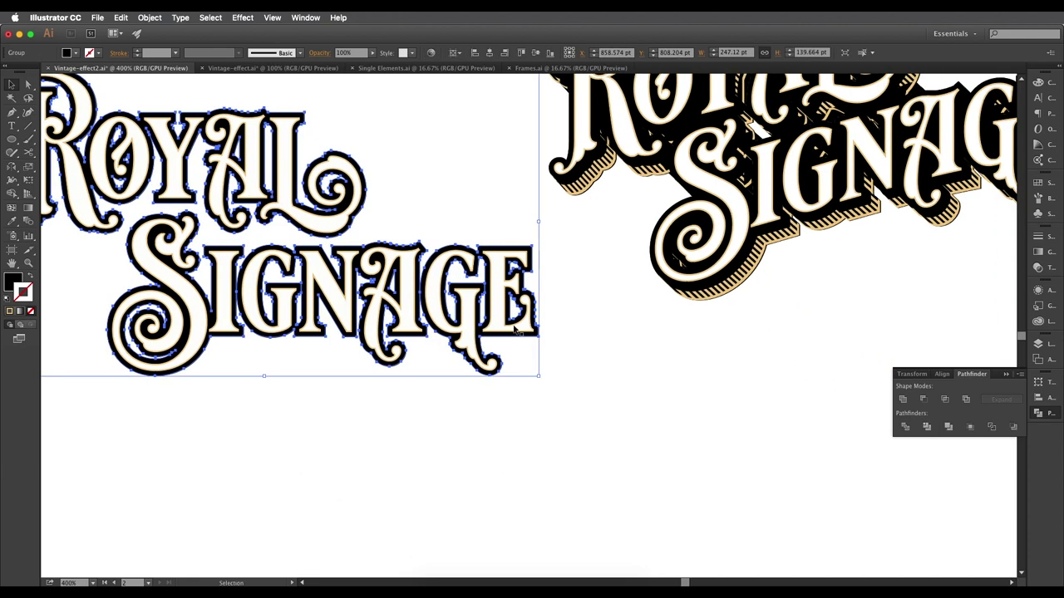
scroll(557, 366, "down", 1)
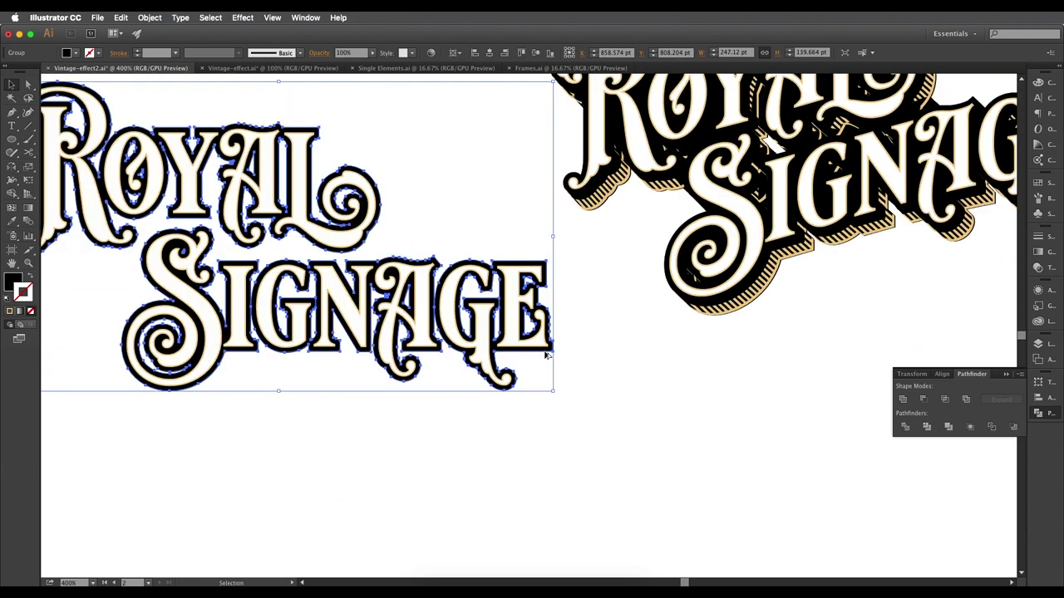
left_click_drag(546, 353, 576, 377)
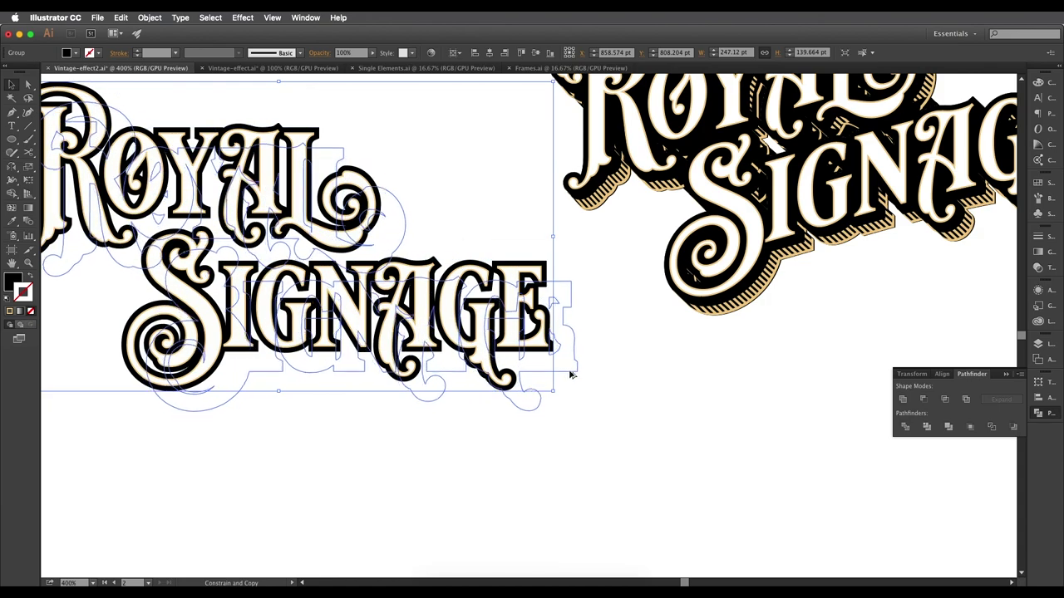
mouse_move(570, 374)
left_mouse_down()
mouse_move(586, 373)
mouse_move(575, 379)
mouse_move(562, 361)
mouse_move(574, 379)
mouse_move(566, 373)
left_mouse_up()
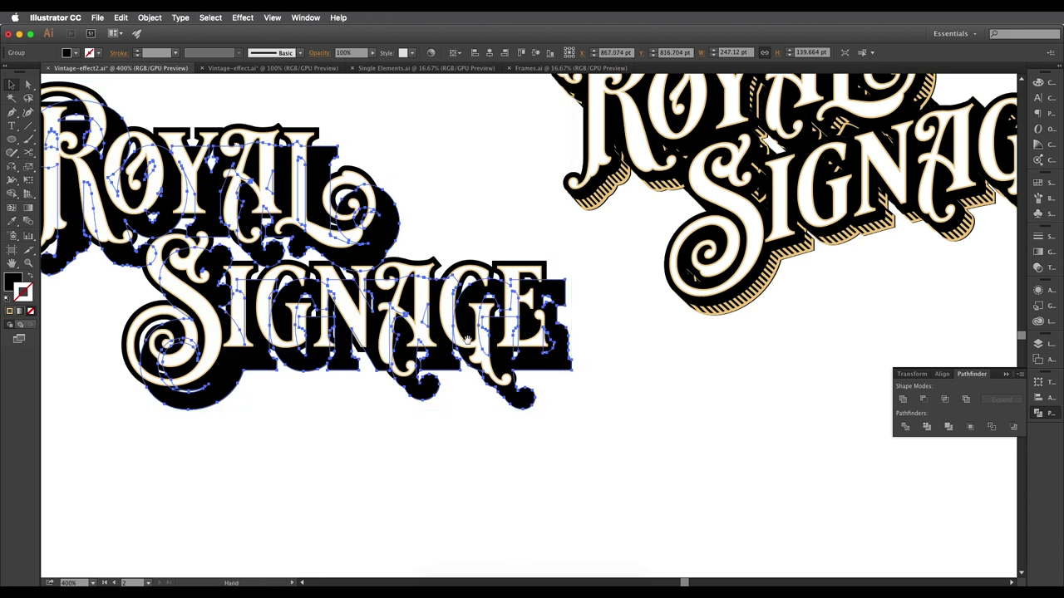
left_click_drag(441, 322, 584, 371)
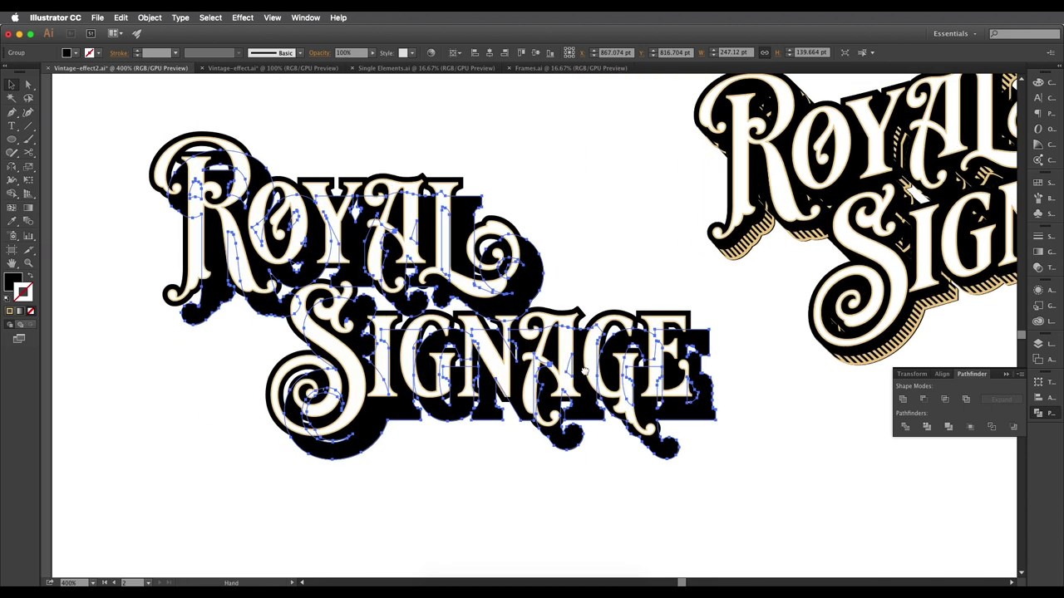
Select both black backing shapes and set the blend options to Specified Steps with 100 steps.
left_click(196, 307, "shift")
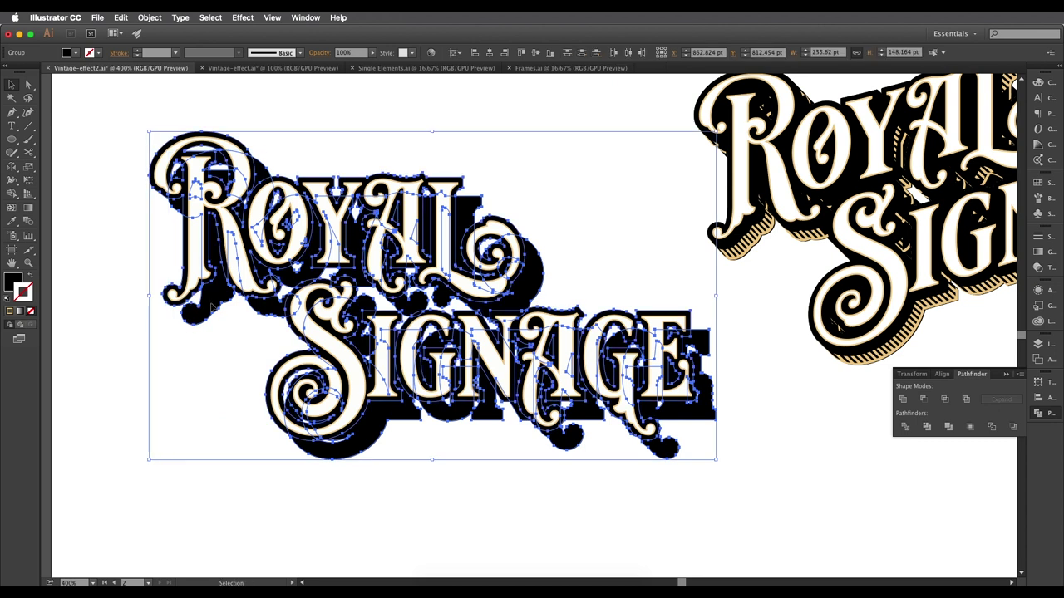
left_click(160, 20)
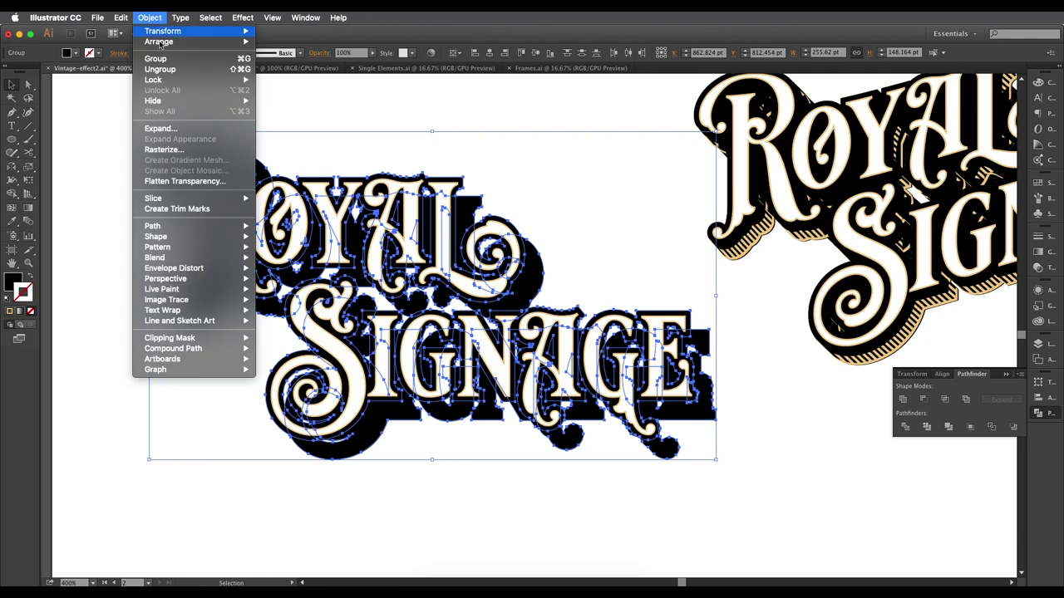
mouse_move(234, 258)
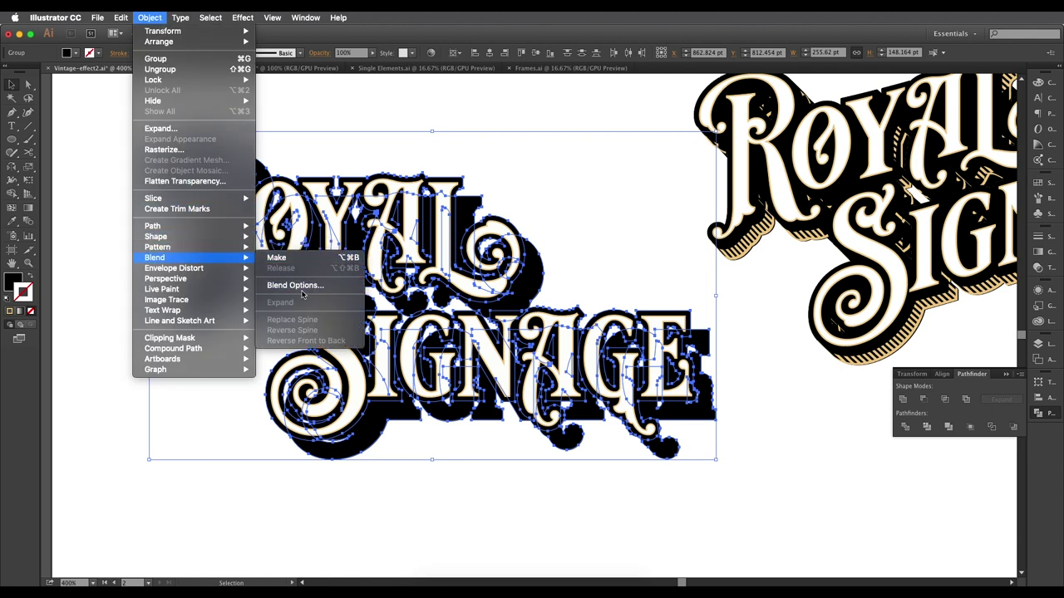
left_click(300, 287)
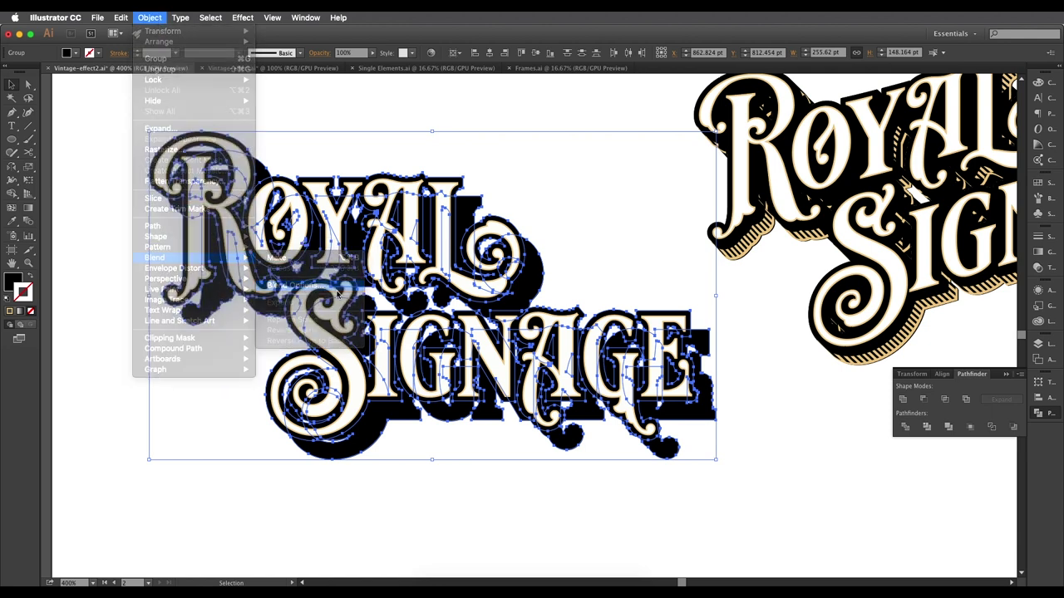
left_click_drag(531, 117, 592, 108)
left_click(587, 133)
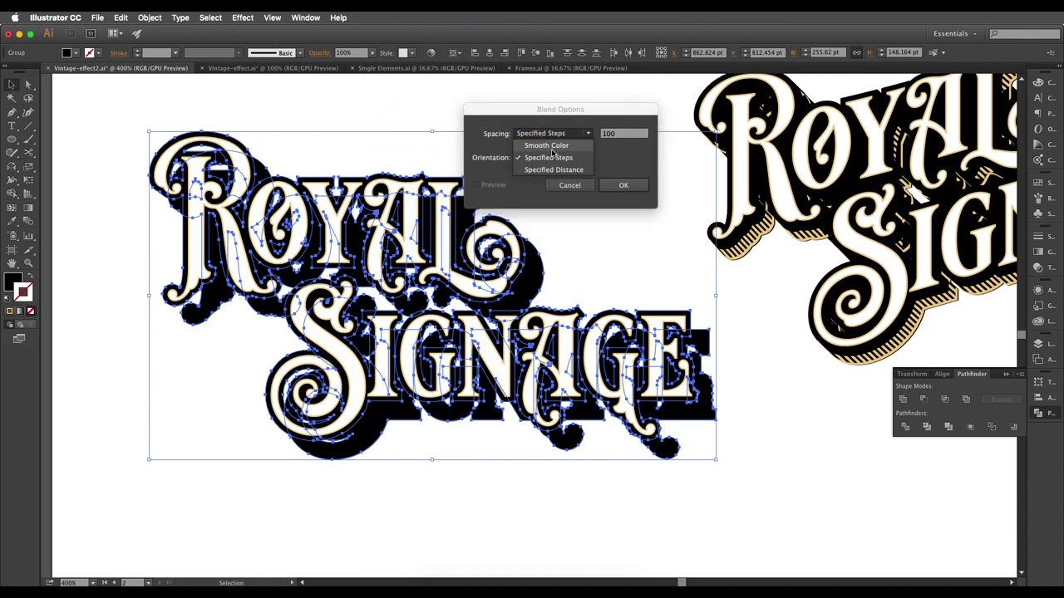
left_click(594, 143)
double_click(605, 136)
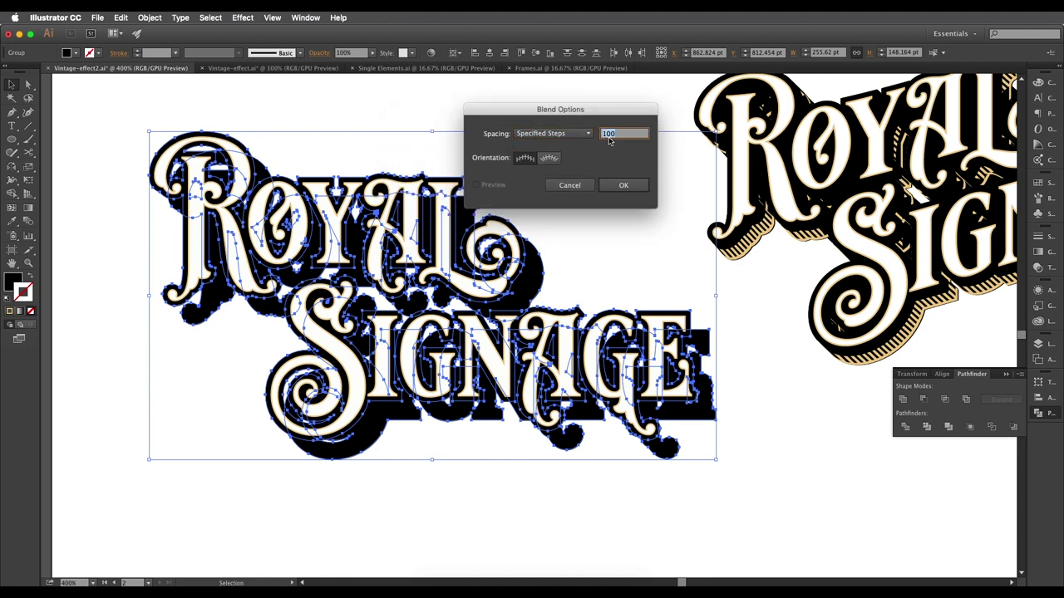
type("1")
left_click(603, 187)
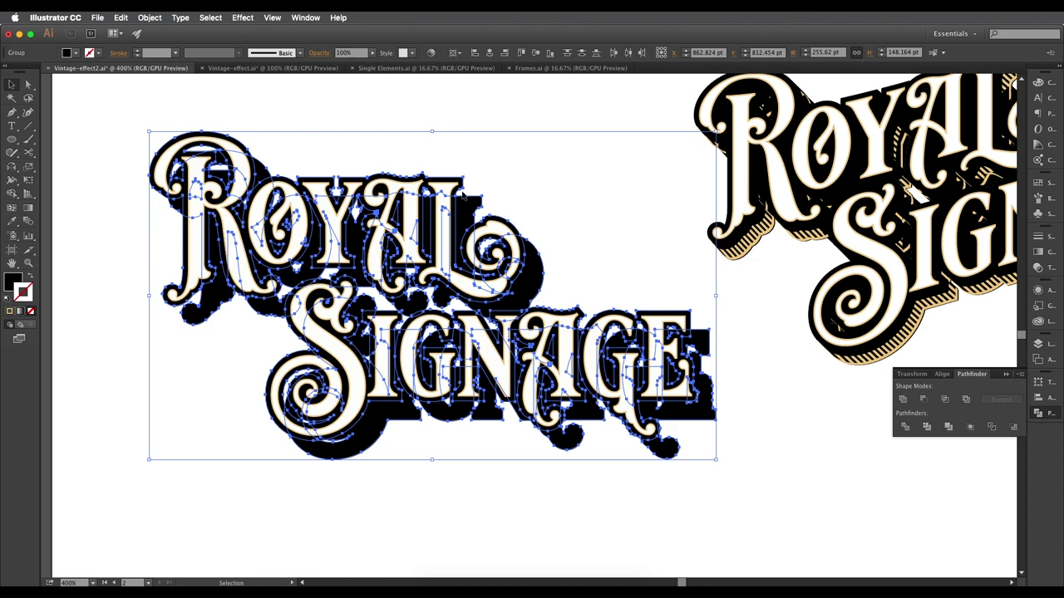
Make a blend between the two black backing shapes and inspect its diagonal edge up close.
left_click(149, 17)
mouse_move(208, 258)
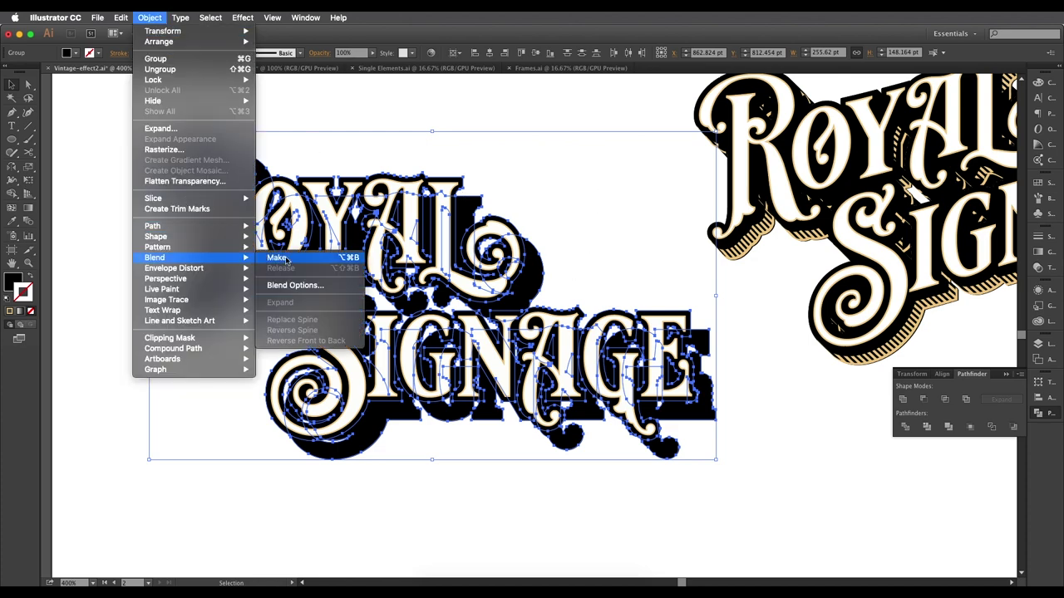
left_click(297, 258)
scroll(464, 193, "up", 10)
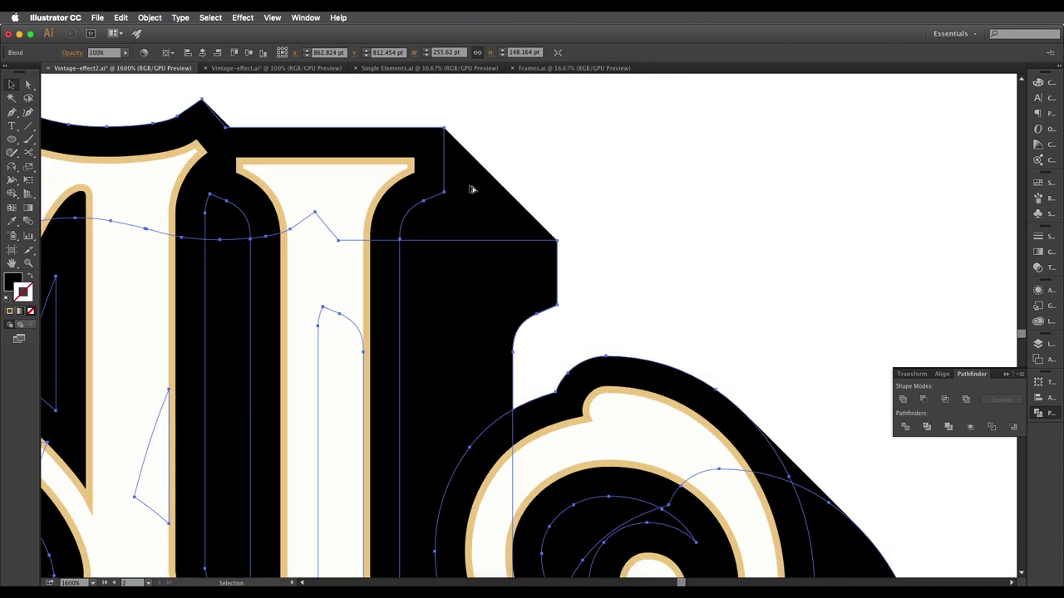
scroll(474, 159, "up", 3)
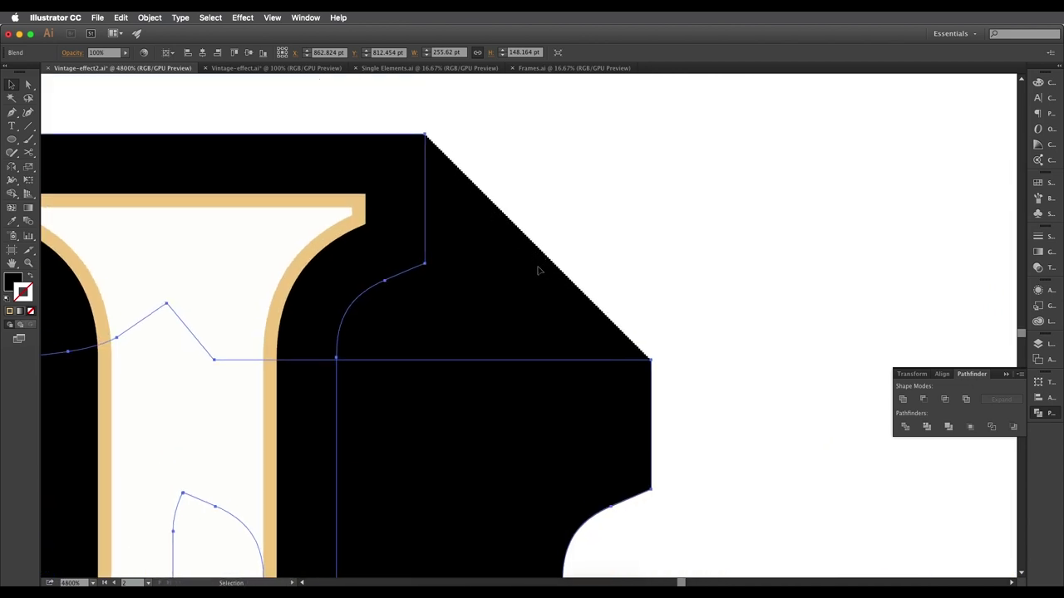
scroll(540, 271, "down", 9)
scroll(542, 287, "down", 1)
scroll(547, 314, "up", 1)
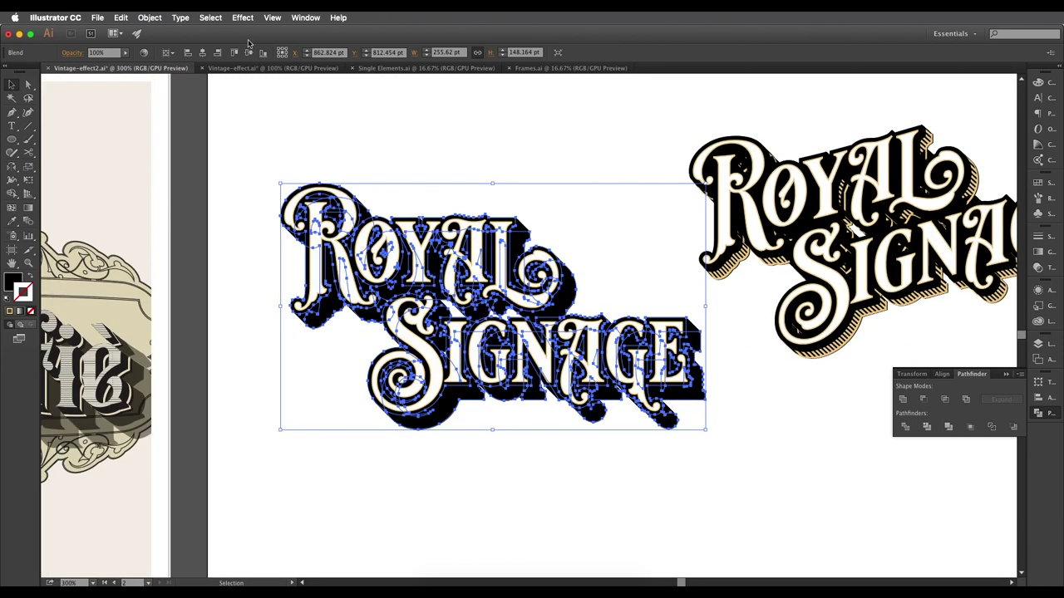
Expand the blend with the Object and Fill options and look at the resulting shapes up close.
left_click(146, 17)
left_click(184, 130)
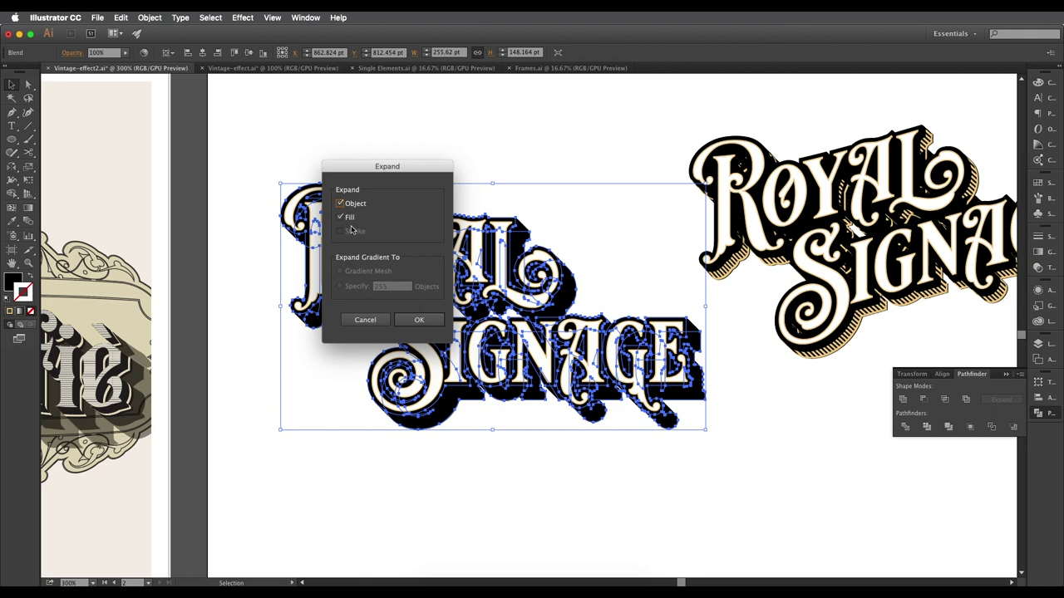
left_click(416, 319)
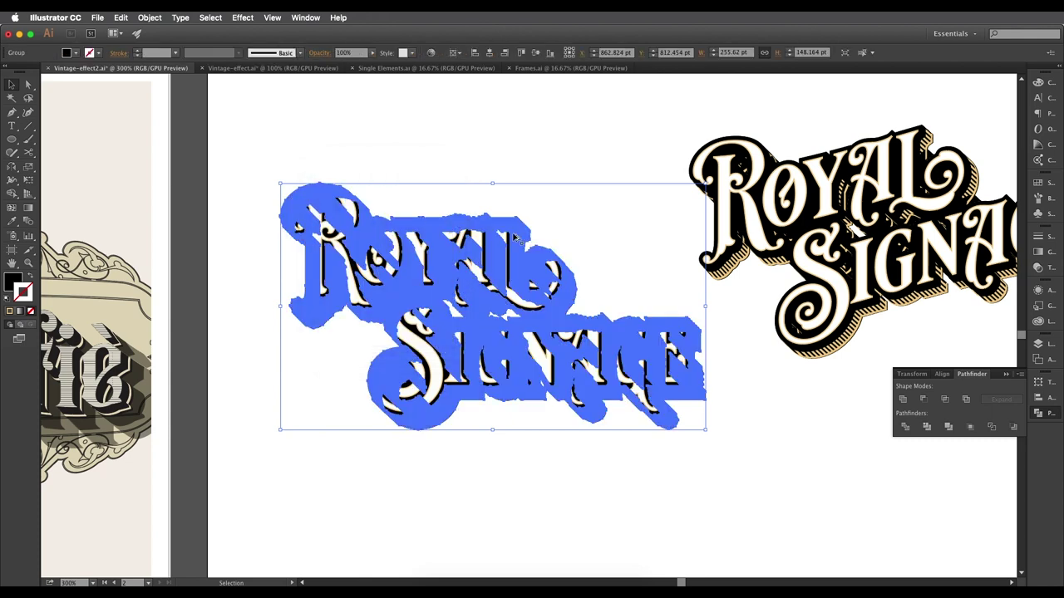
scroll(515, 238, "up", 2)
scroll(515, 239, "up", 2)
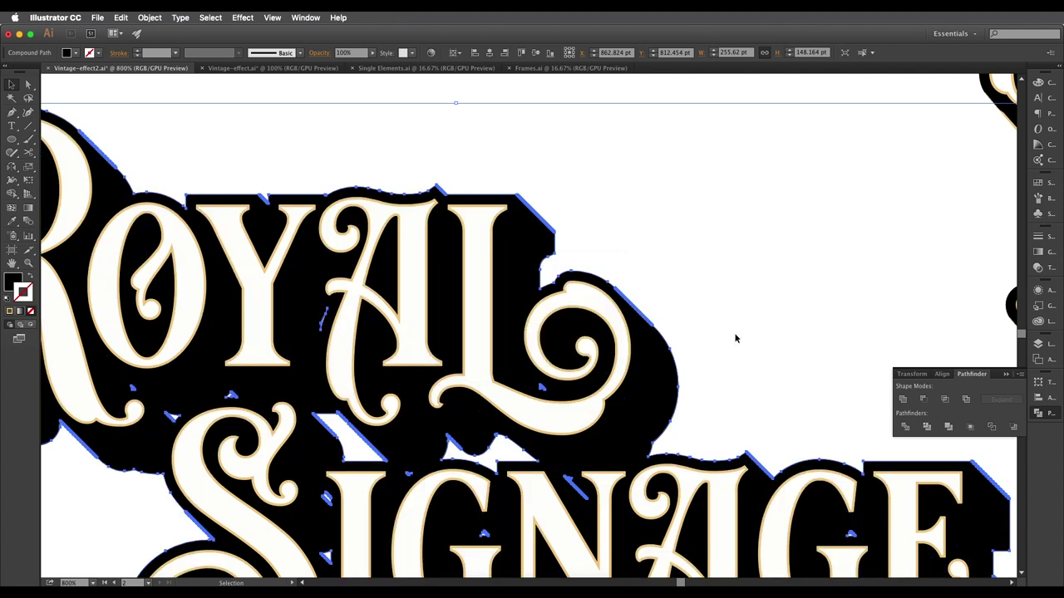
Inspect the diagonal edges of the merged black extrusion up close and in the full lettering.
left_click(721, 356)
key("super+equal")
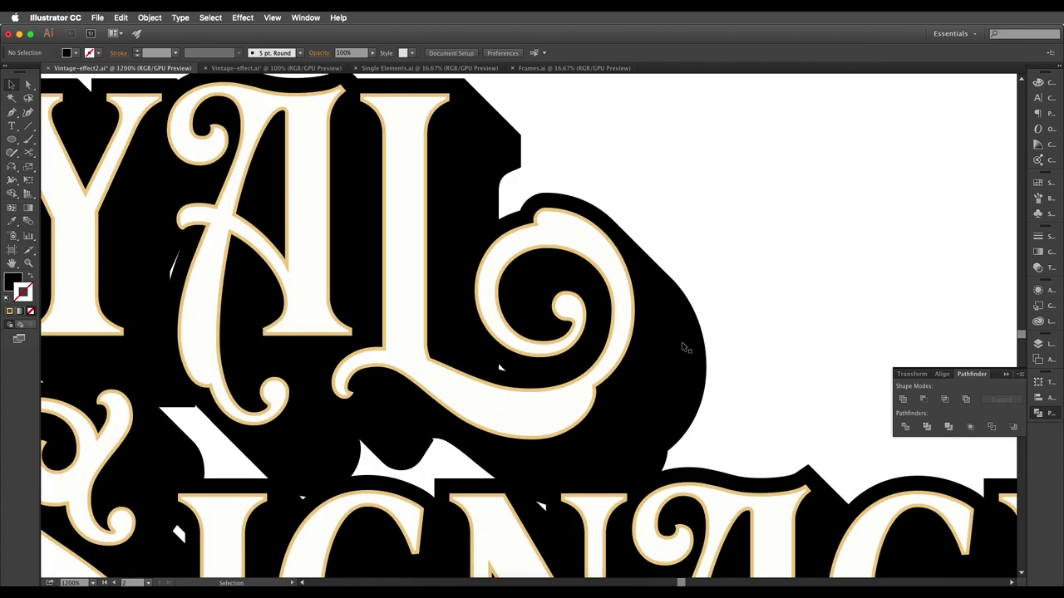
key("super+minus")
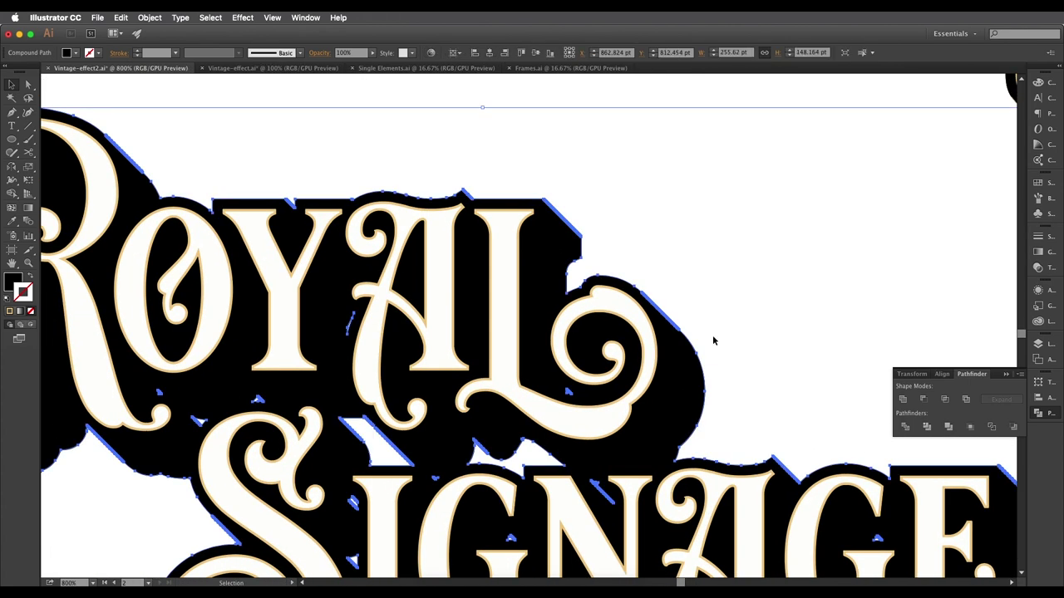
left_click(672, 384)
scroll(704, 378, "down", 5)
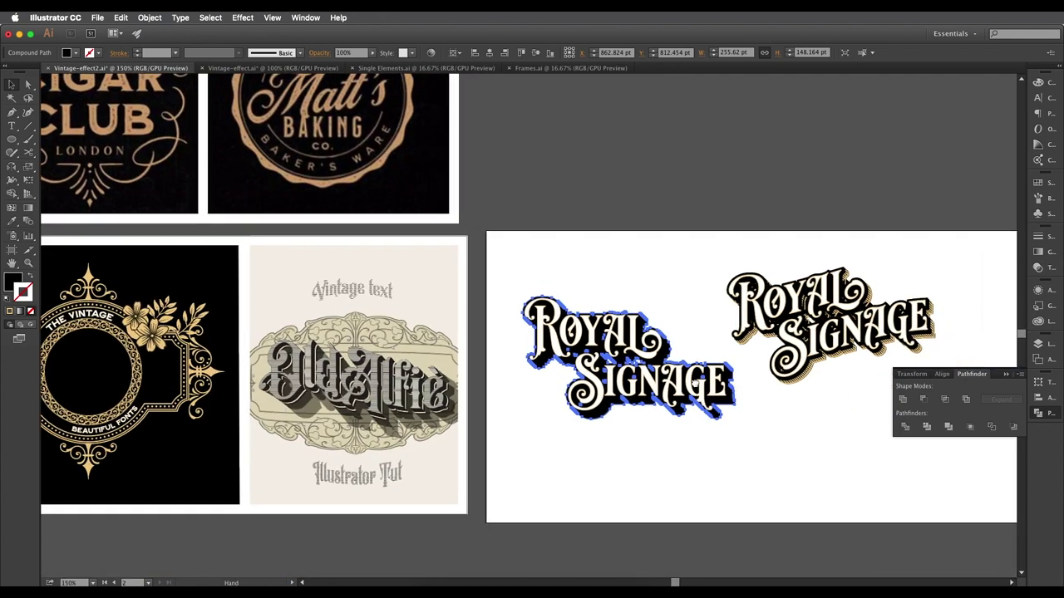
scroll(694, 387, "up", 1)
mouse_move(695, 387)
left_mouse_down()
mouse_move(713, 364)
mouse_move(694, 385)
left_mouse_up()
key("super+equal")
key("super+equal")
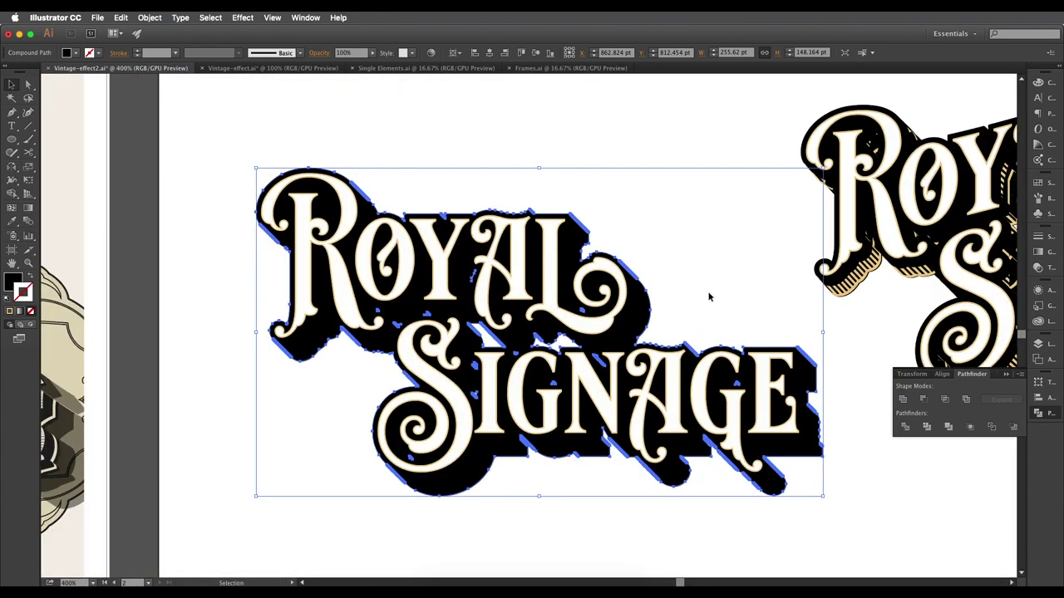
Examine the gold hatch lines along the finished sample's extrusion and compare them with the plain black lettering.
left_click(710, 296)
left_click_drag(685, 323, 420, 334)
key("super+minus")
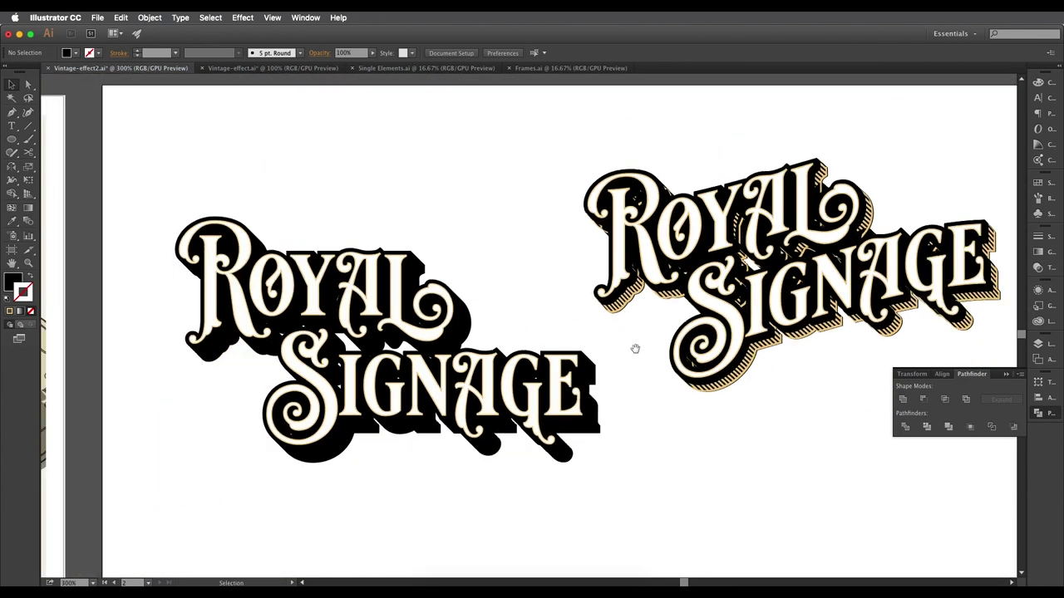
left_click_drag(634, 349, 608, 354)
scroll(620, 304, "up", 3)
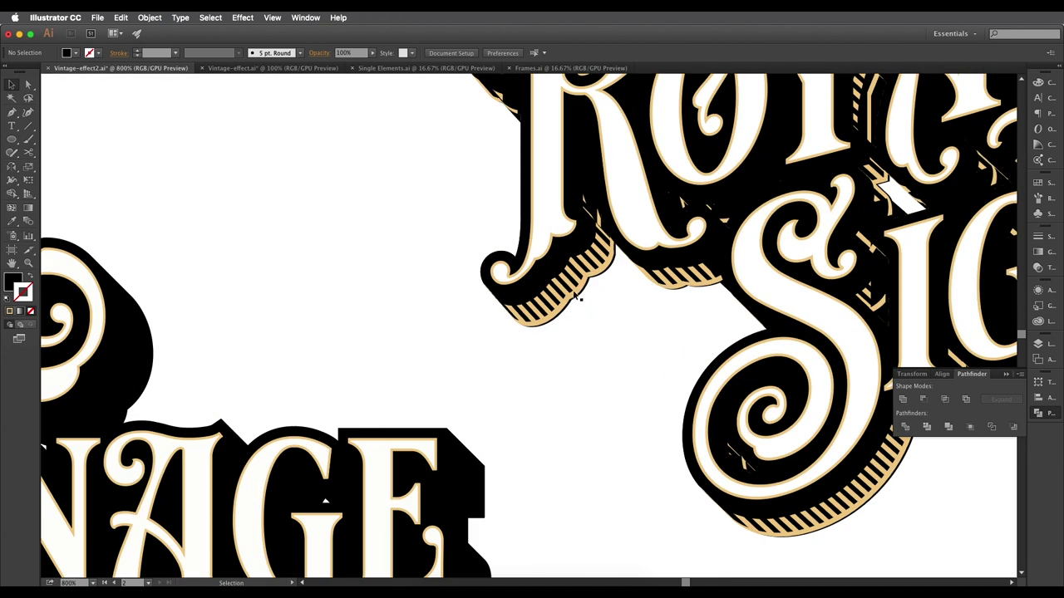
scroll(509, 326, "down", 5)
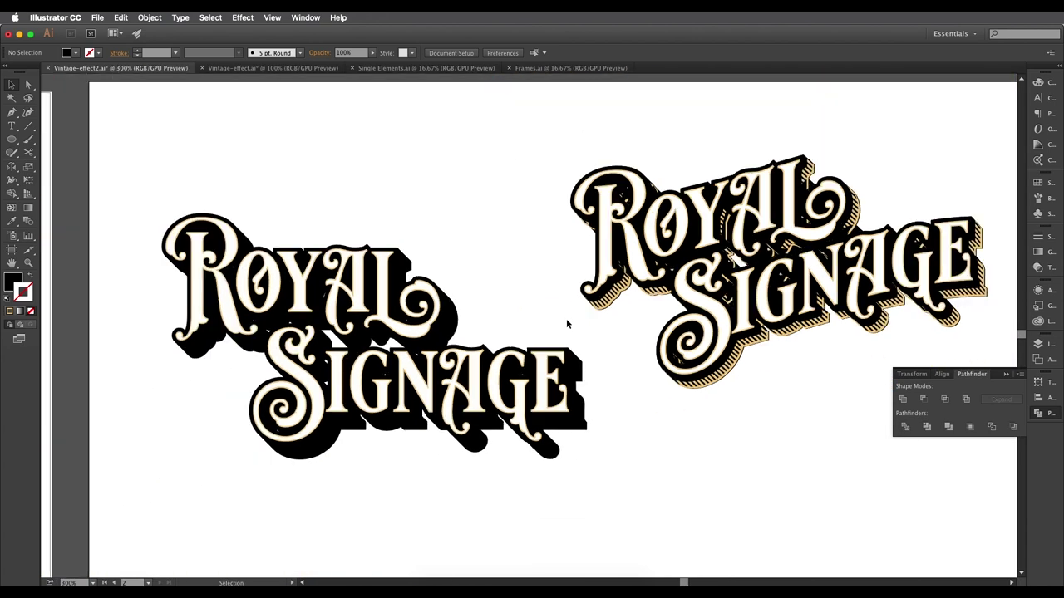
scroll(570, 321, "up", 2)
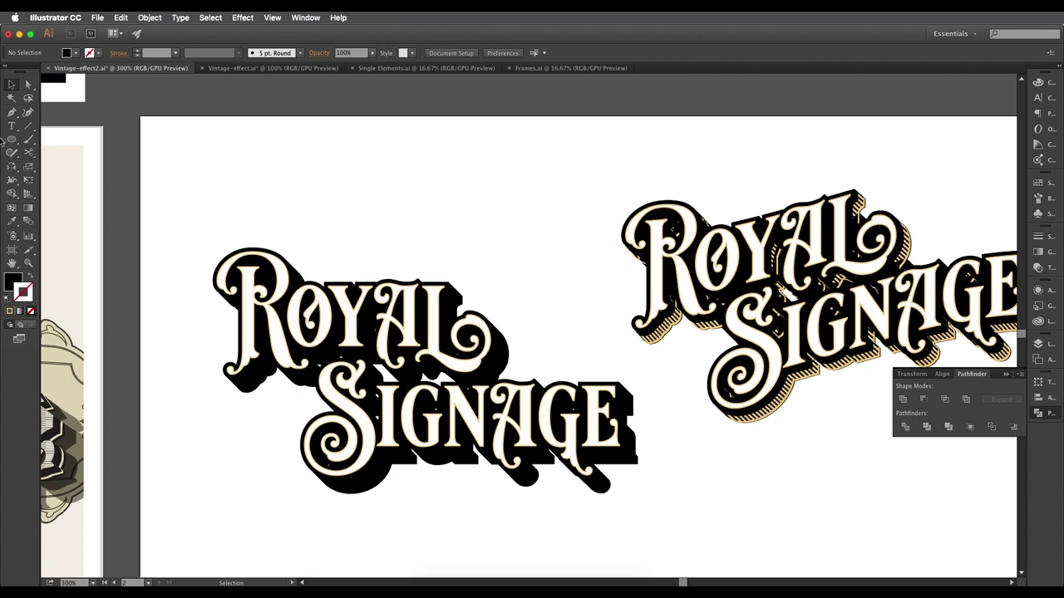
Draw a 45° diagonal line, about 161.5 pt wide and high, between the black lettering and the finished sample.
left_click(29, 126)
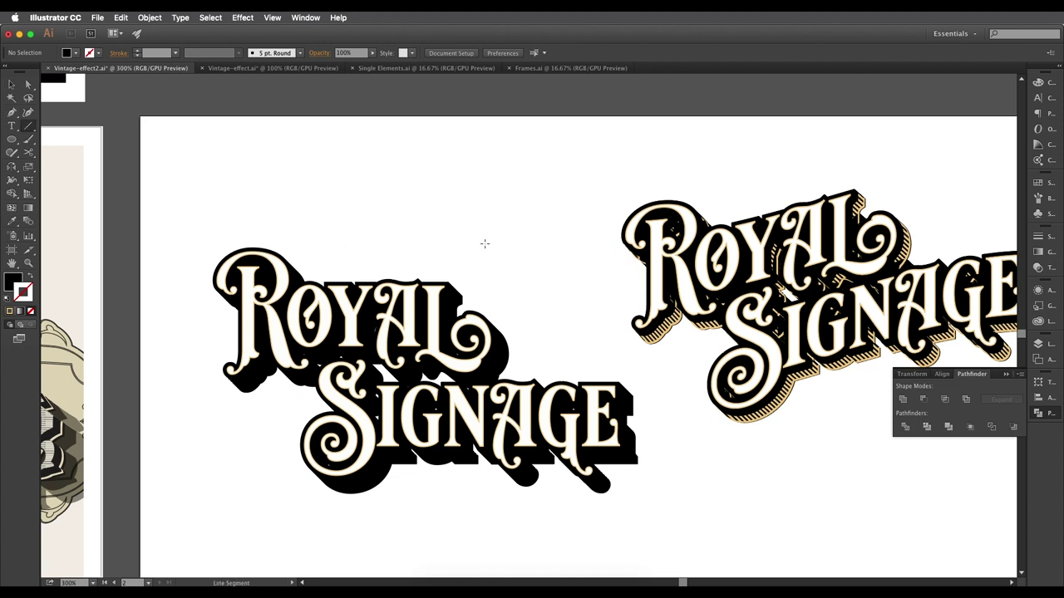
left_click_drag(485, 243, 762, 510)
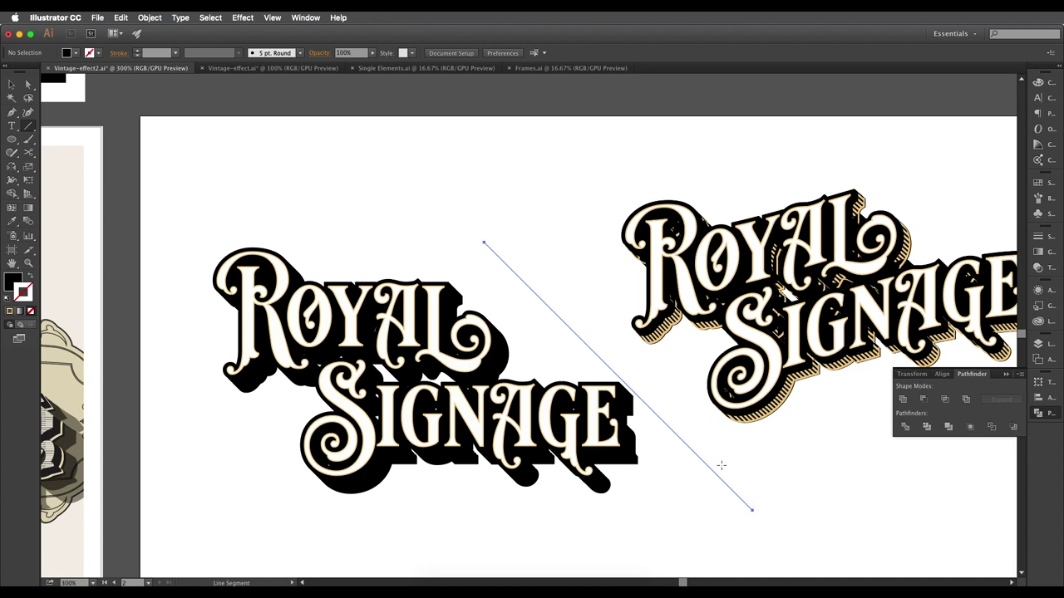
scroll(643, 387, "up", 3)
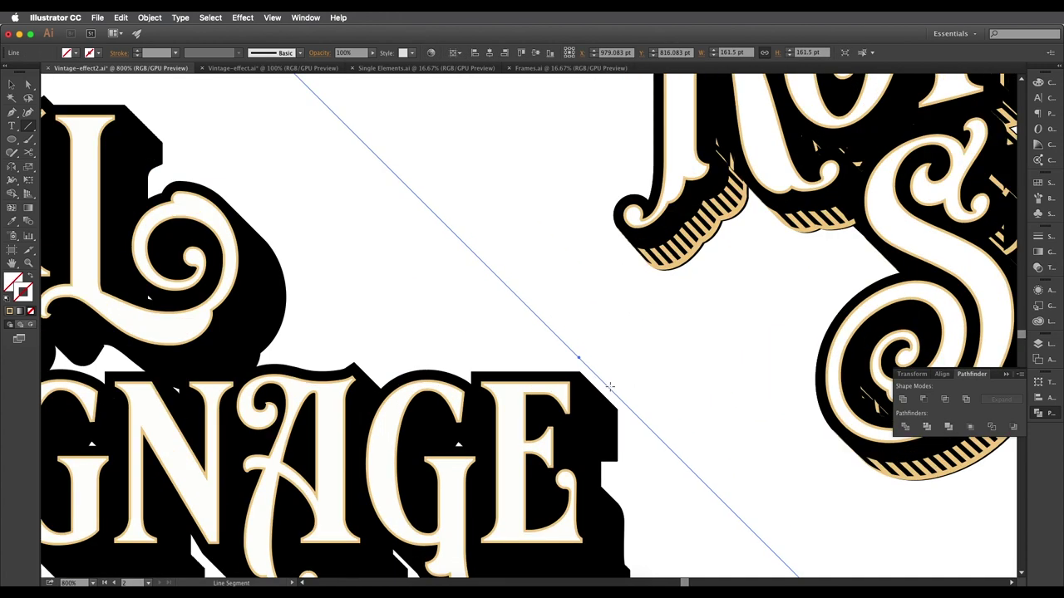
Give the diagonal line a black stroke using colour 000000.
double_click(25, 293)
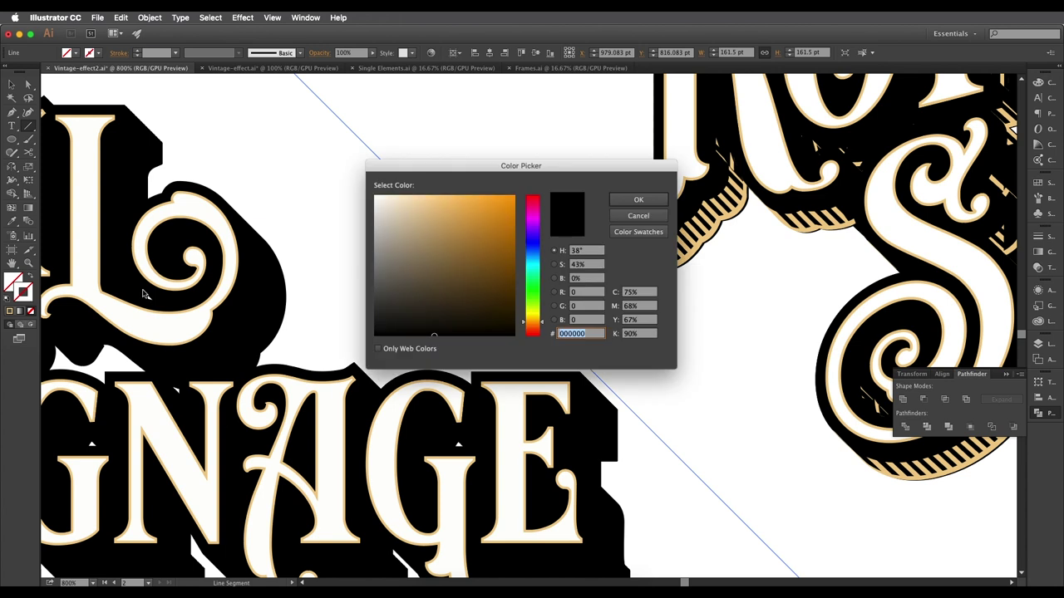
left_click(624, 202)
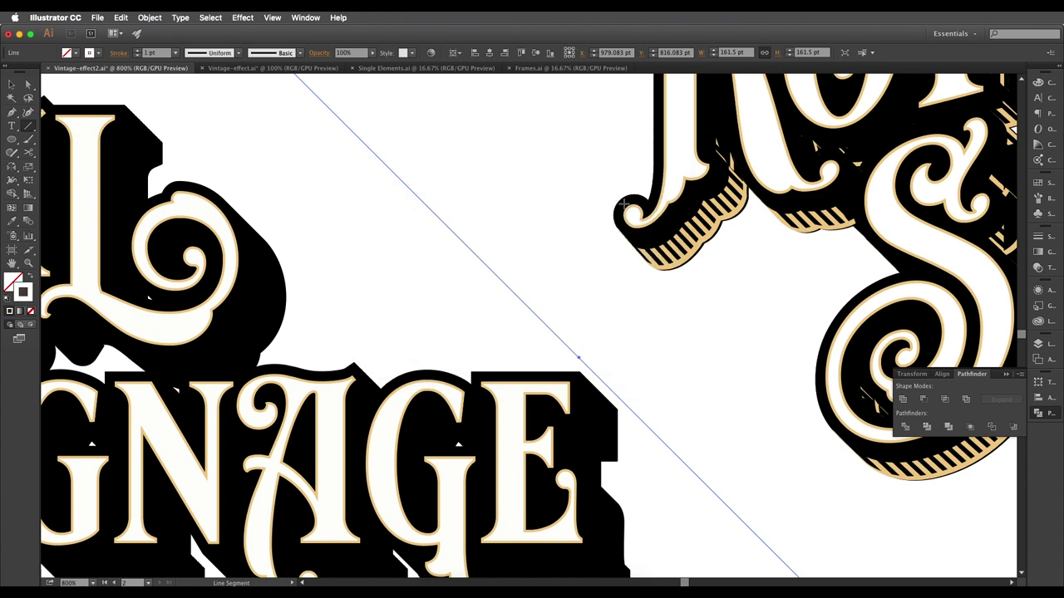
double_click(21, 298)
type("000000")
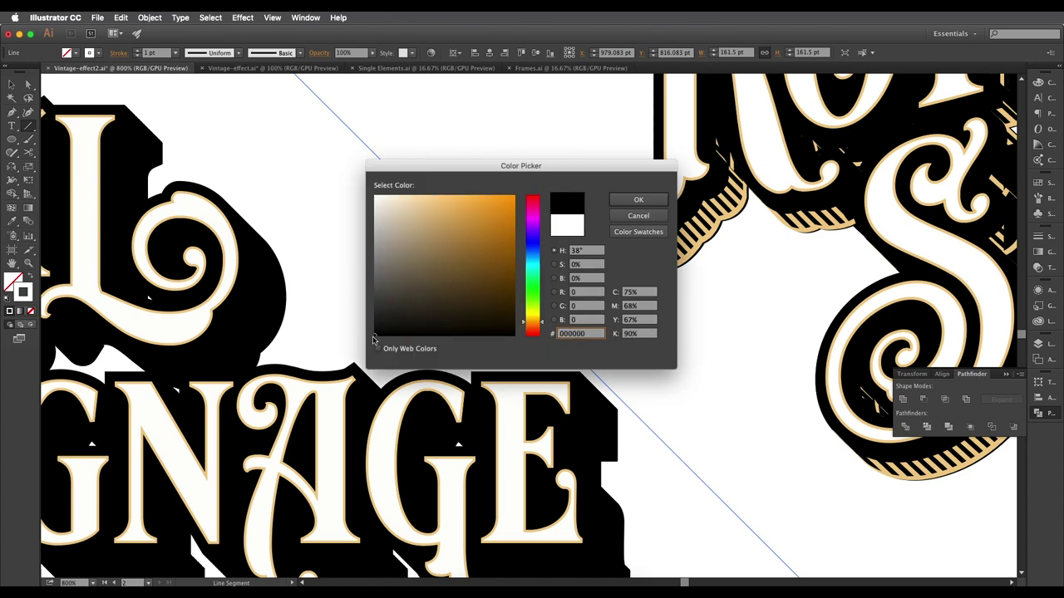
left_click(639, 200)
left_click(12, 85)
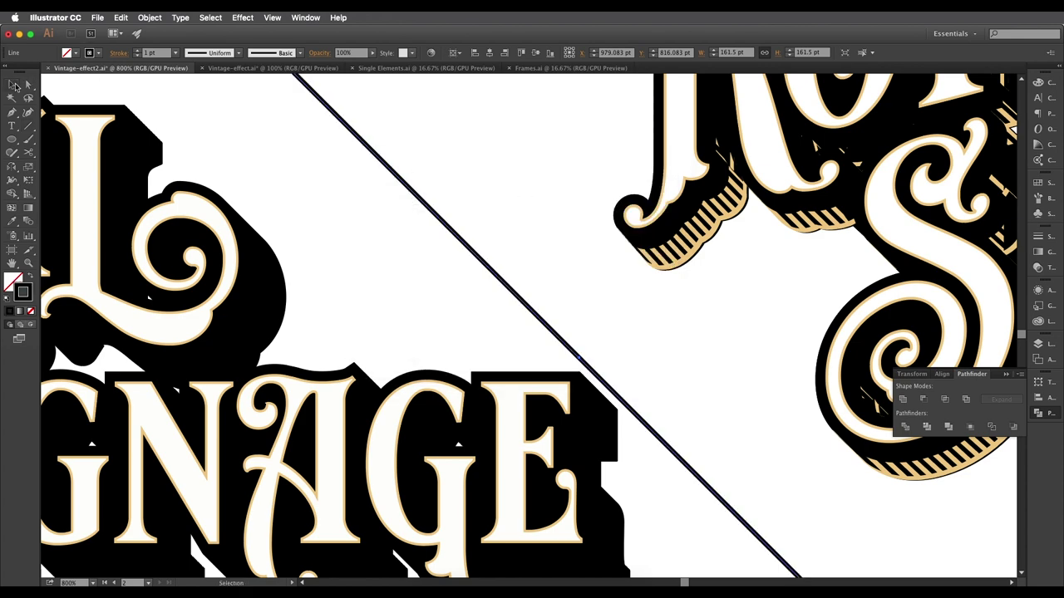
Check the diagonal line's angle and length against the extruded edge beside the E of the lettering.
scroll(442, 220, "down", 2)
scroll(478, 254, "down", 2)
left_click_drag(561, 312, 555, 277)
key("super+equal")
key("super+equal")
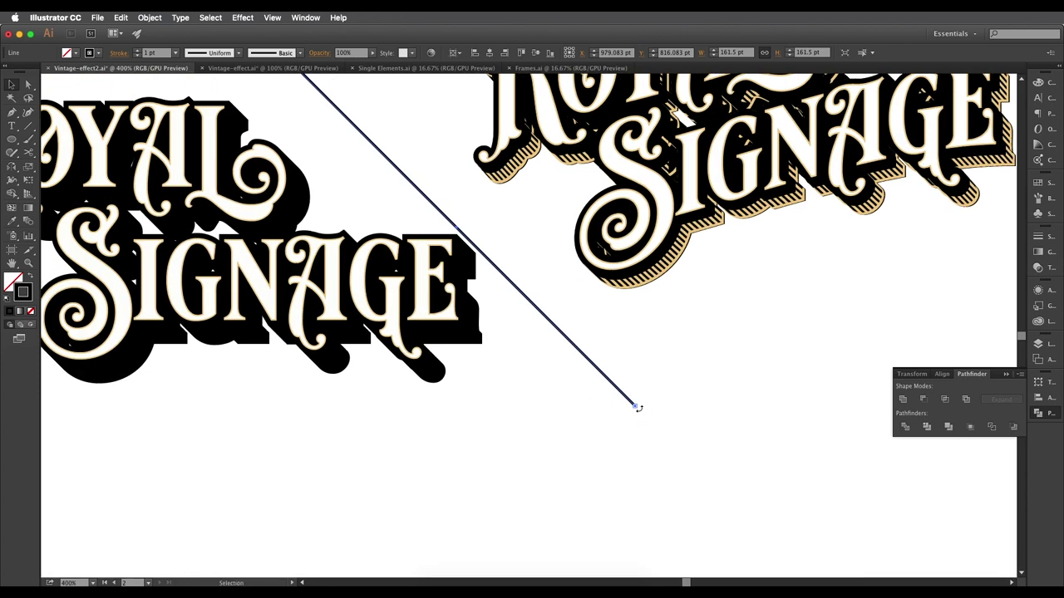
left_click_drag(639, 408, 652, 426)
key("super+equal")
key("super+equal")
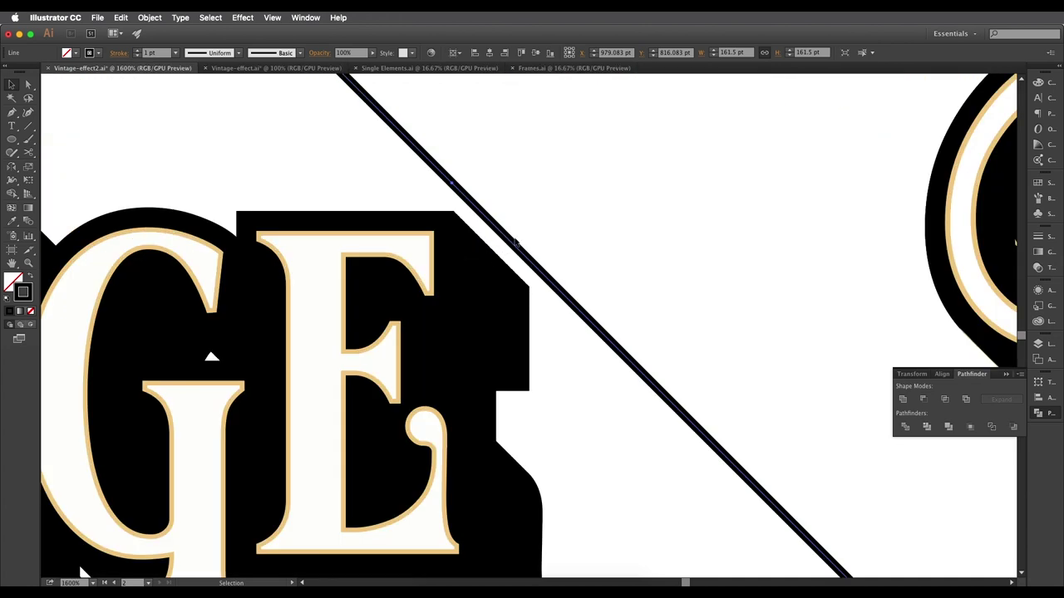
scroll(514, 241, "down", 4)
left_click_drag(500, 205, 590, 315)
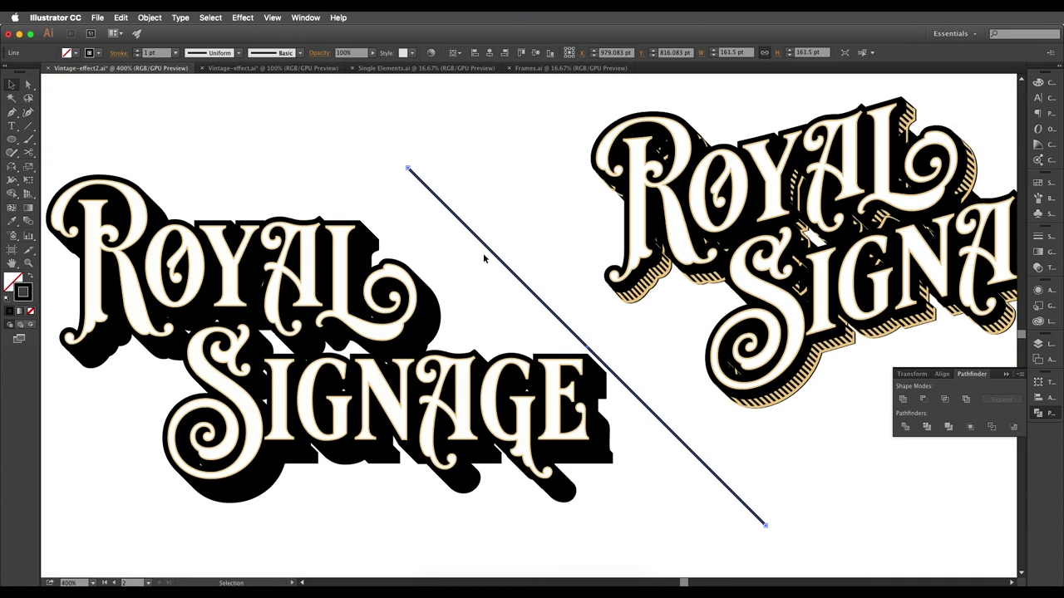
Lengthen the diagonal line about its centre to about 208 pt in width and height, keeping its angle.
scroll(483, 253, "left", 2)
scroll(483, 252, "up", 1)
left_click_drag(471, 204, 417, 148)
left_click(520, 212)
scroll(582, 249, "down", 3)
scroll(652, 274, "up", 2)
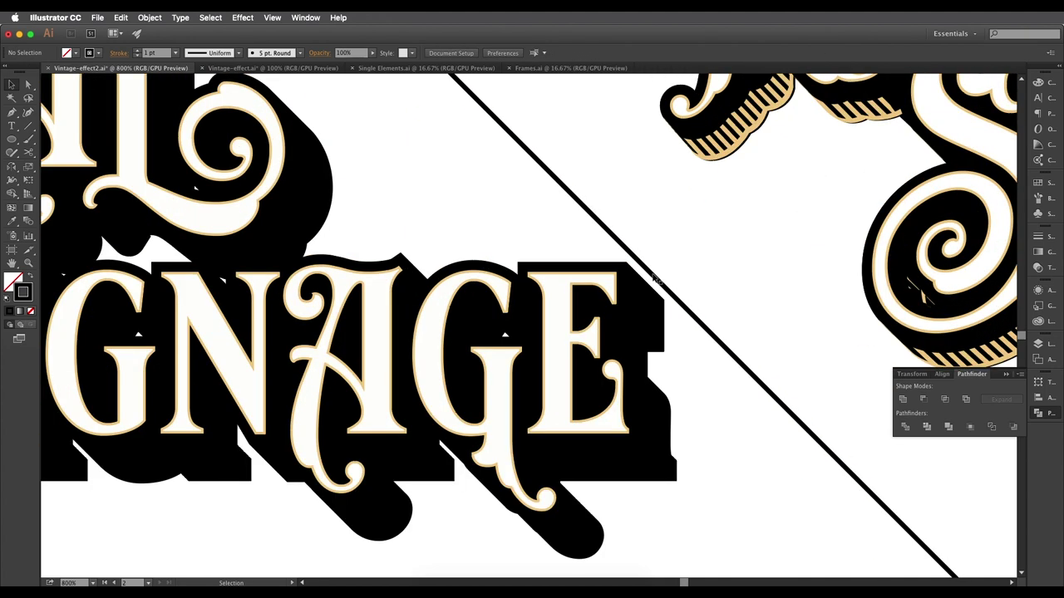
scroll(651, 275, "down", 2)
left_click(593, 214)
scroll(536, 260, "up", 3)
scroll(535, 260, "up", 2)
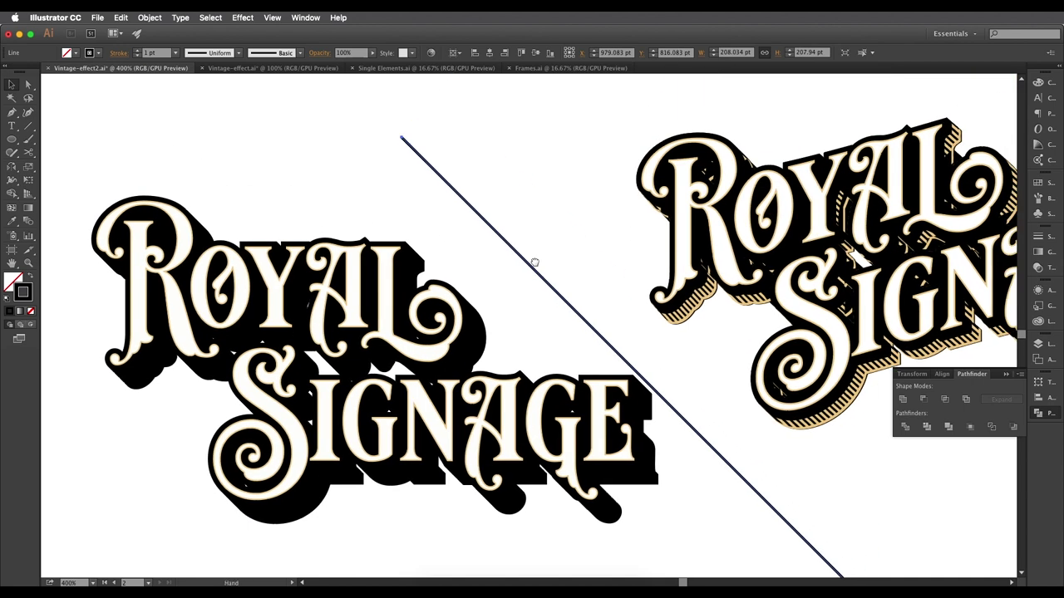
scroll(532, 266, "up", 3)
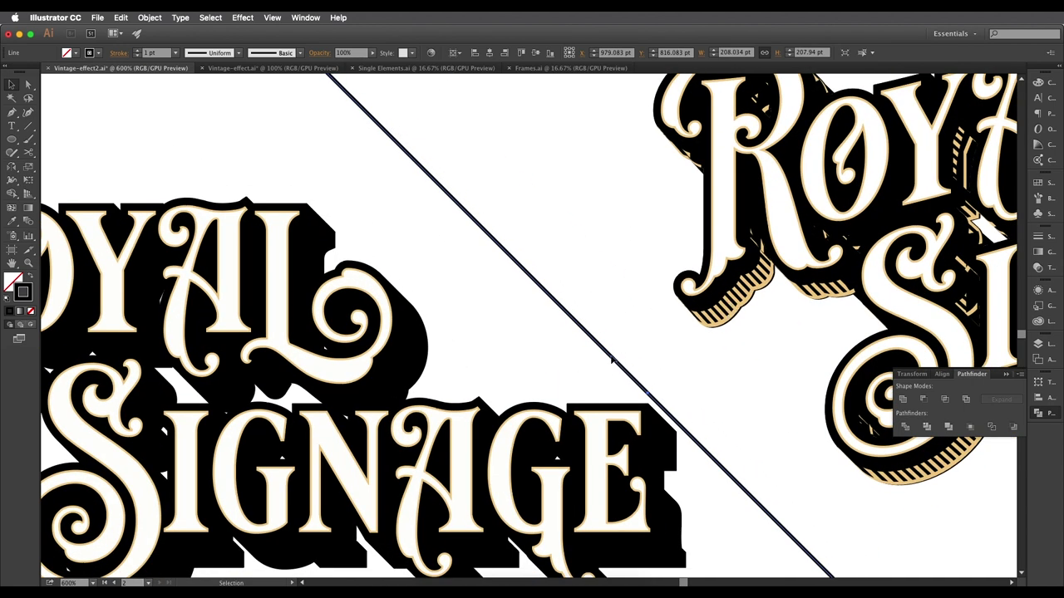
Set the diagonal line's stroke weight to 0.5 pt, trying 0.75 pt first.
left_click(175, 52)
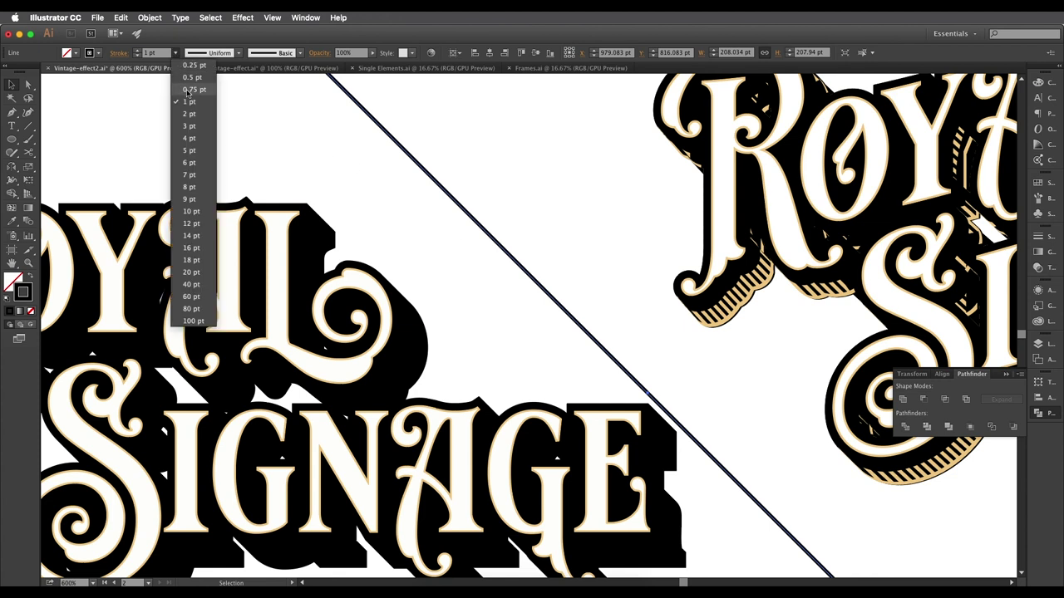
left_click(190, 93)
left_click_drag(649, 356, 652, 348)
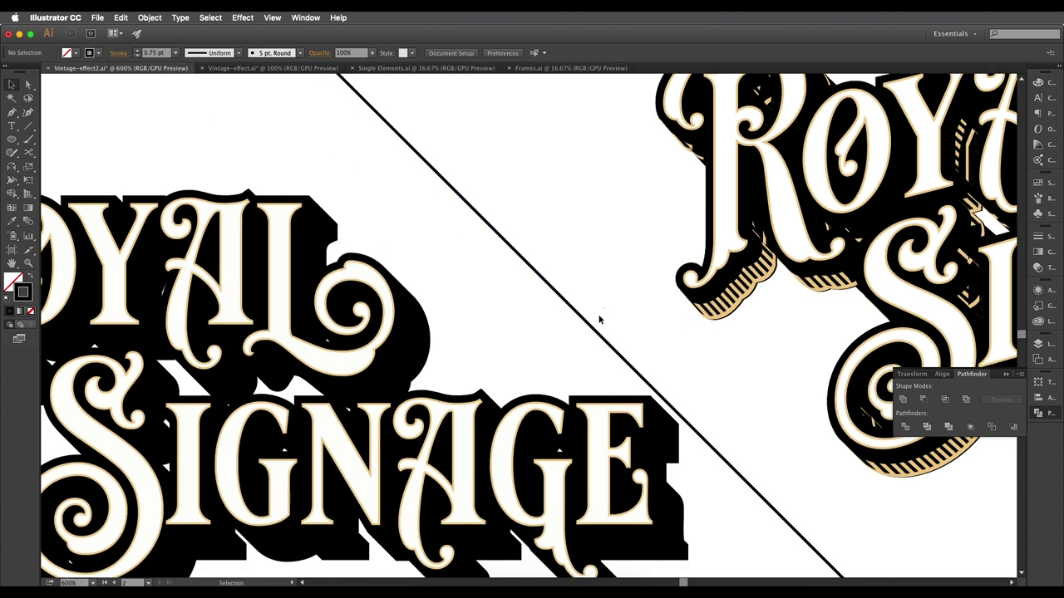
left_click(176, 52)
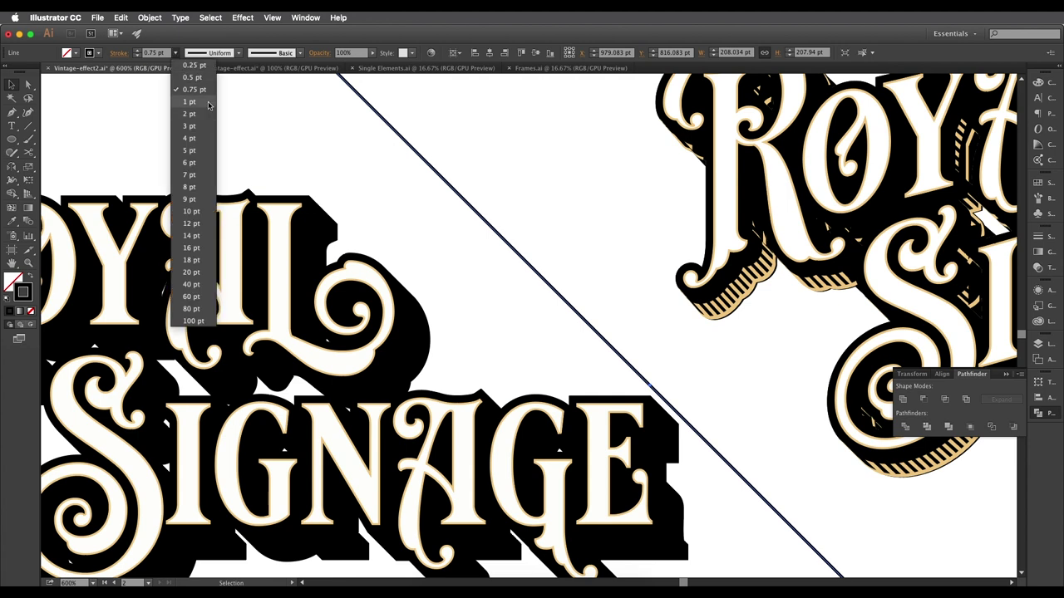
left_click(204, 78)
Place a copy of the diagonal line about 253 pt to the left, on the opposite side of the lettering.
scroll(514, 274, "down", 4)
left_click_drag(563, 305, 630, 309)
left_click_drag(672, 364, 460, 379)
scroll(470, 365, "up", 1)
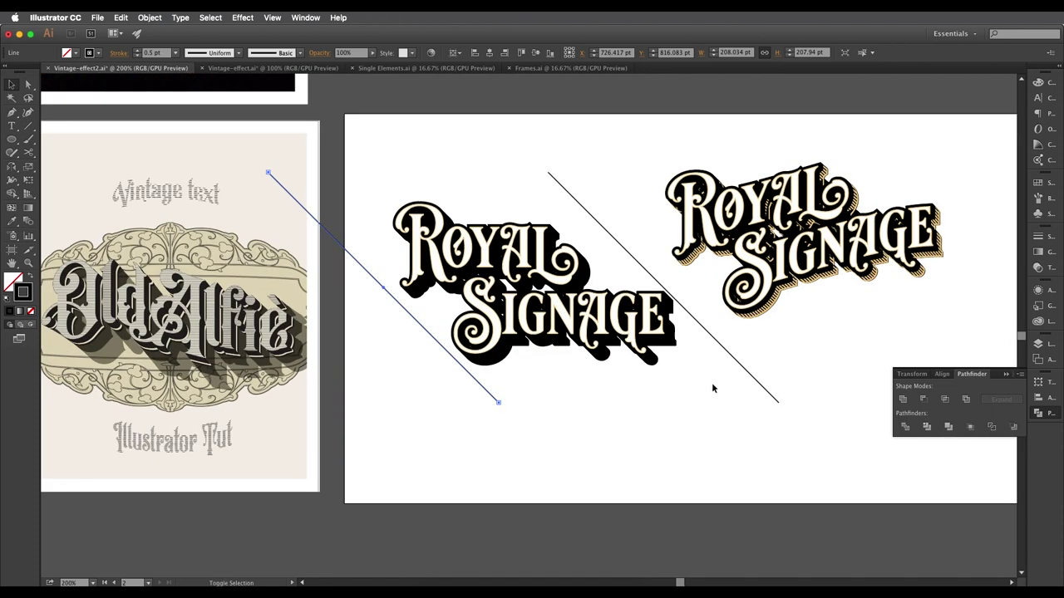
Select both diagonal lines, make a blend between them and inspect the stripes across the lettering.
left_click(744, 367, "shift")
scroll(715, 341, "up", 1)
scroll(714, 341, "right", 1)
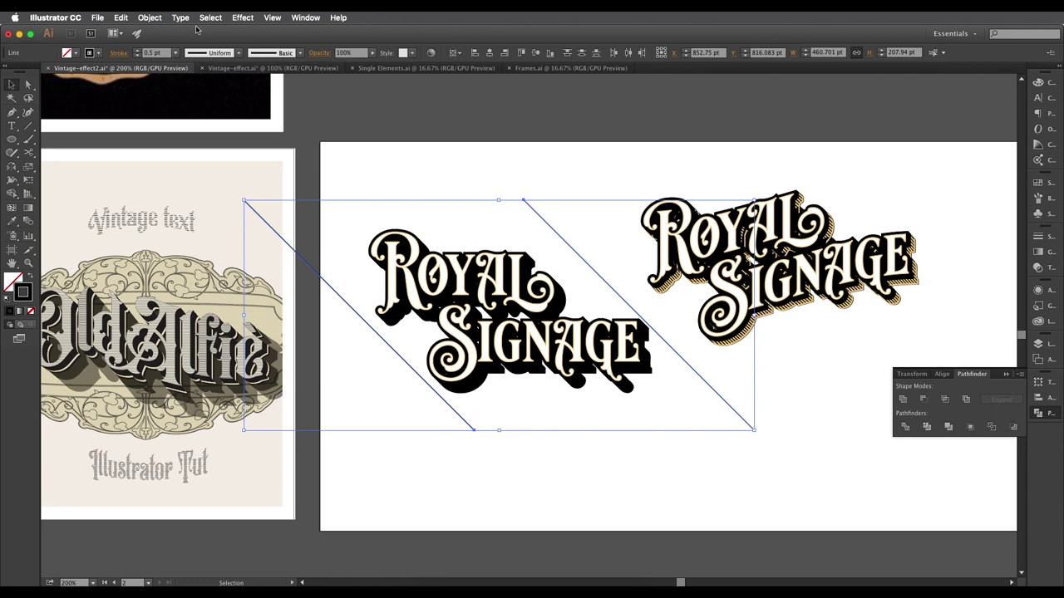
left_click(157, 21)
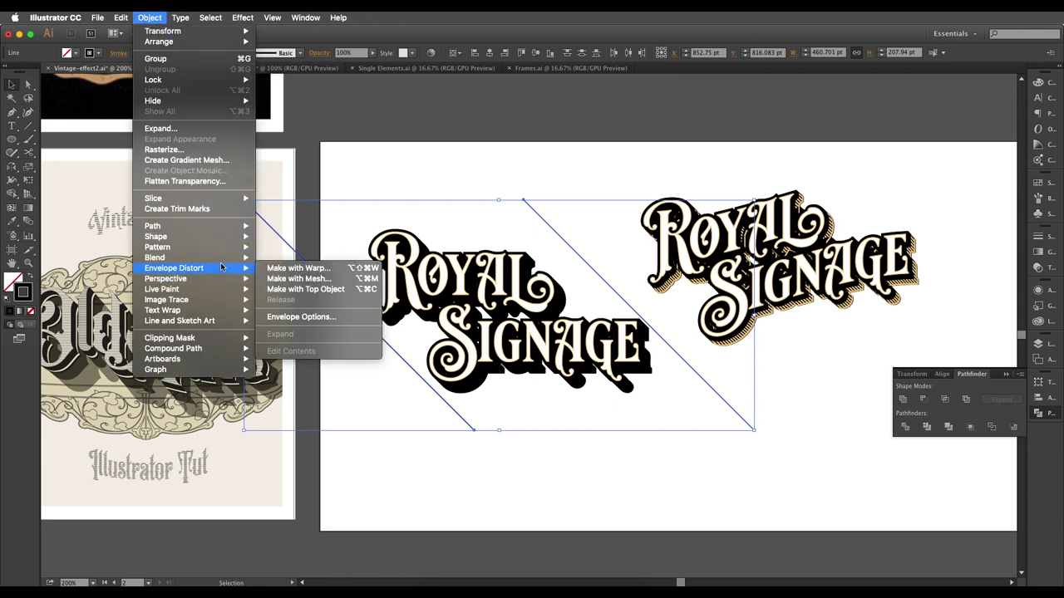
mouse_move(237, 258)
left_click(276, 259)
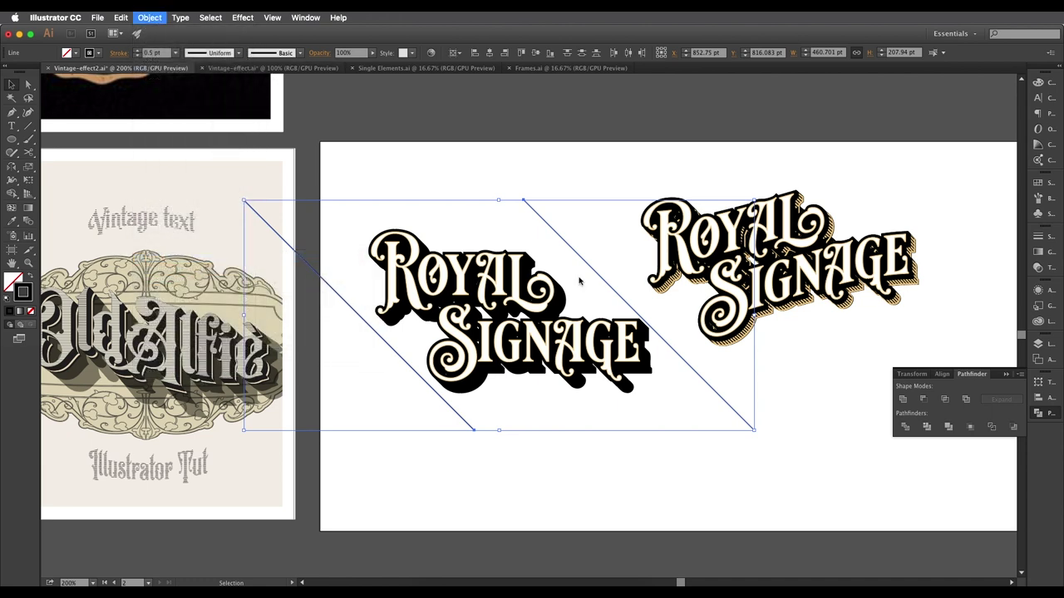
scroll(487, 280, "up", 3)
scroll(476, 242, "up", 4)
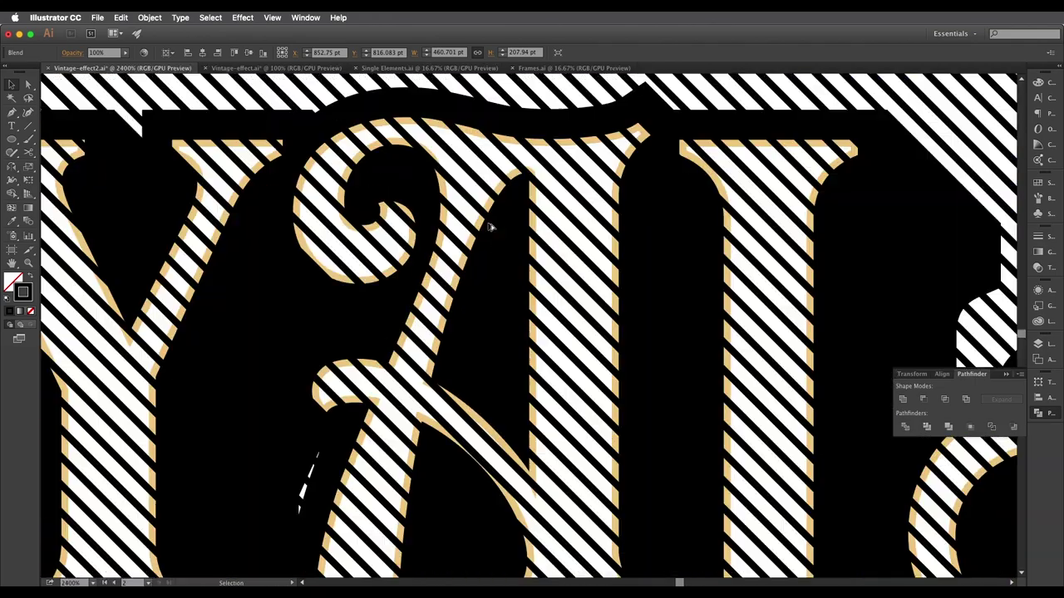
scroll(490, 218, "down", 6)
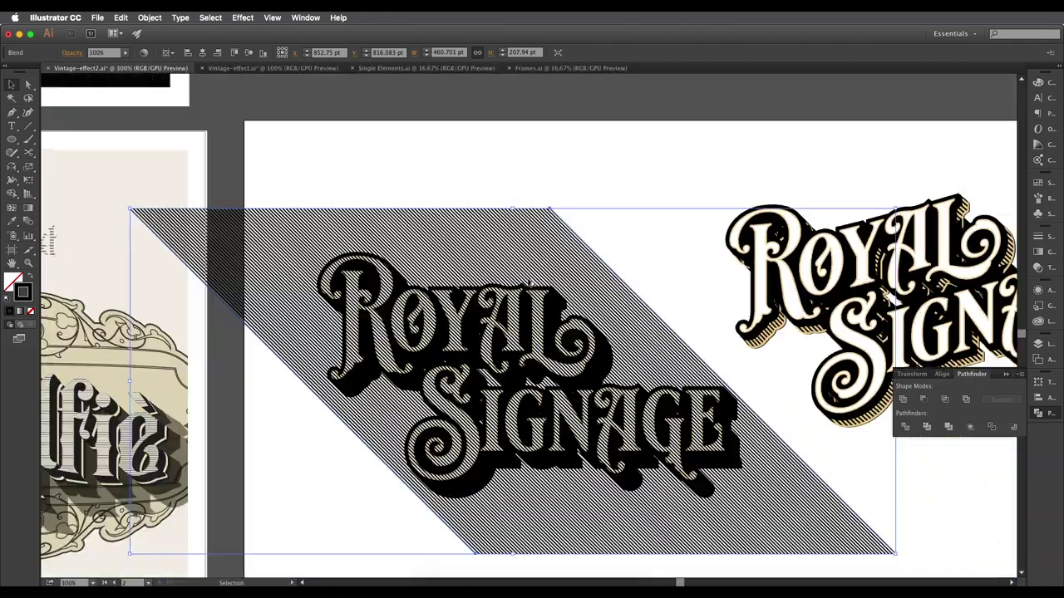
scroll(551, 264, "up", 1)
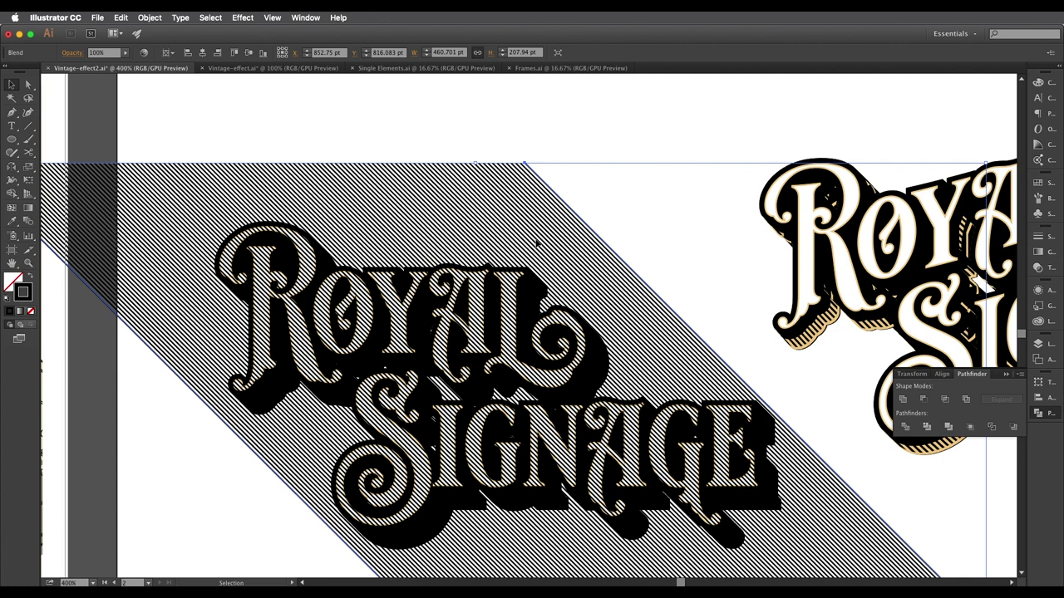
Set the line blend's Specified Steps to 152 and check the stripe density over the lettering.
double_click(28, 221)
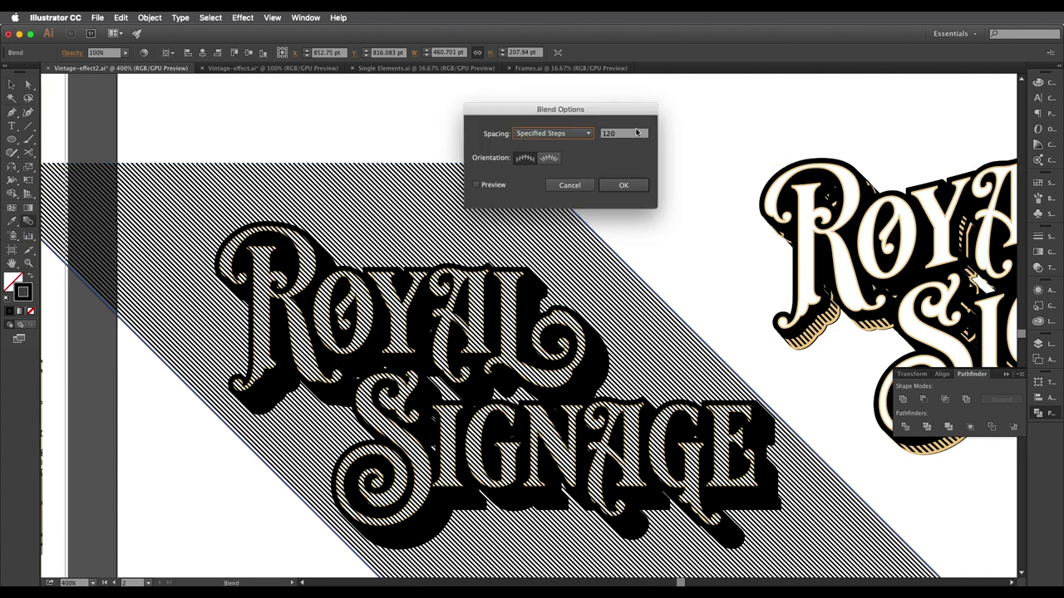
key("Tab")
type("1")
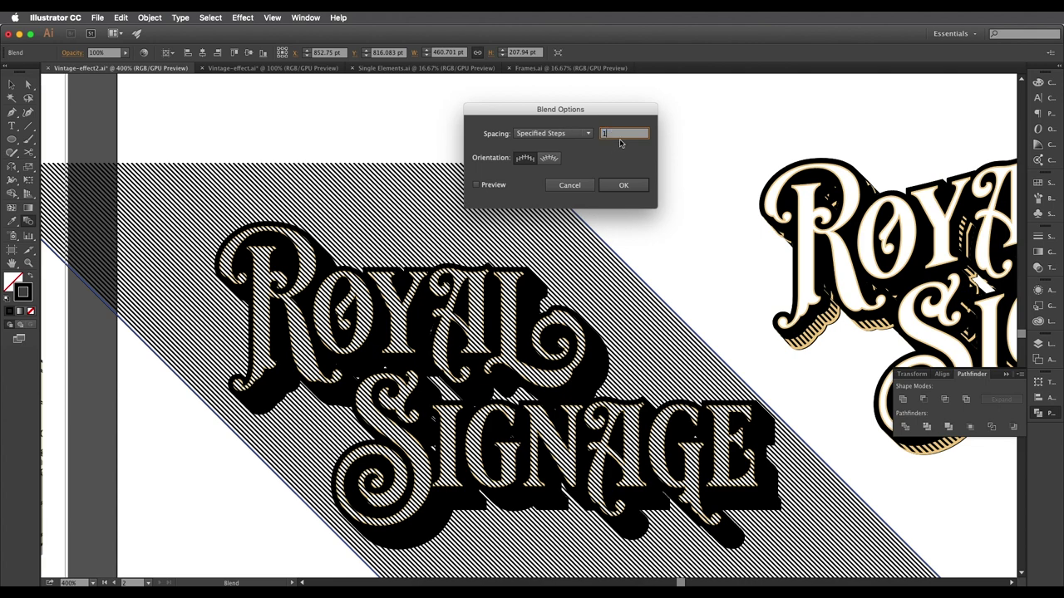
type("52")
left_click(624, 185)
left_click_drag(520, 318, 565, 280)
scroll(565, 279, "up", 2)
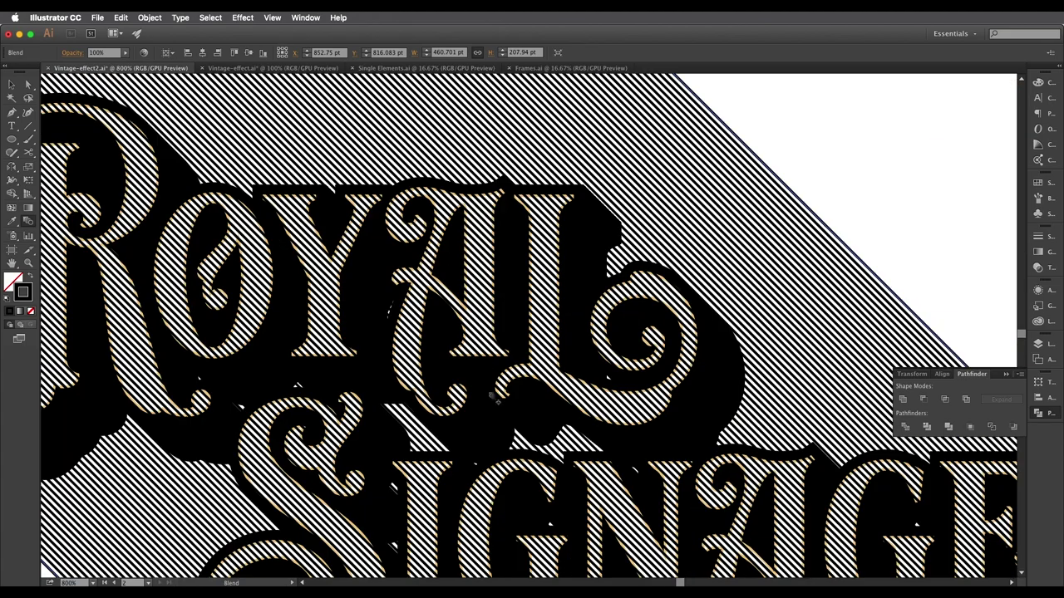
scroll(496, 399, "down", 2)
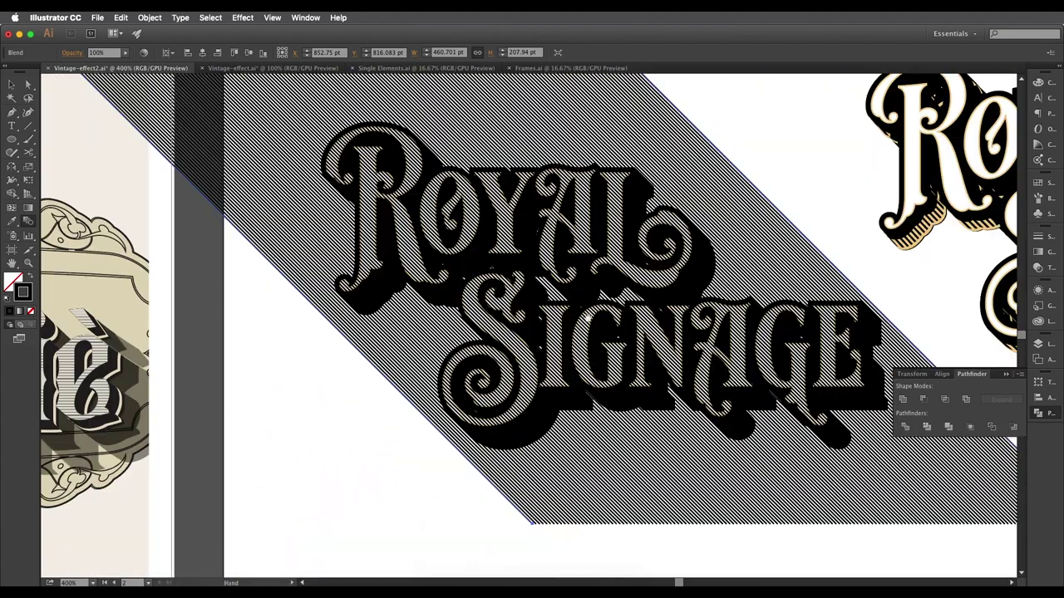
Expand the blend of diagonal lines into a group of individual lines.
left_click_drag(589, 318, 537, 342)
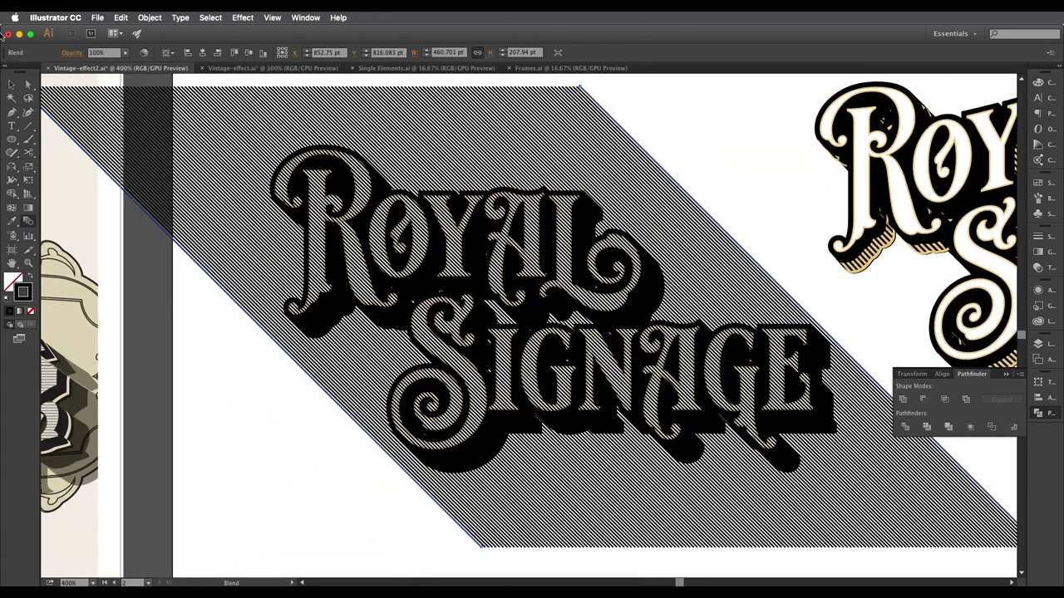
left_click(11, 84)
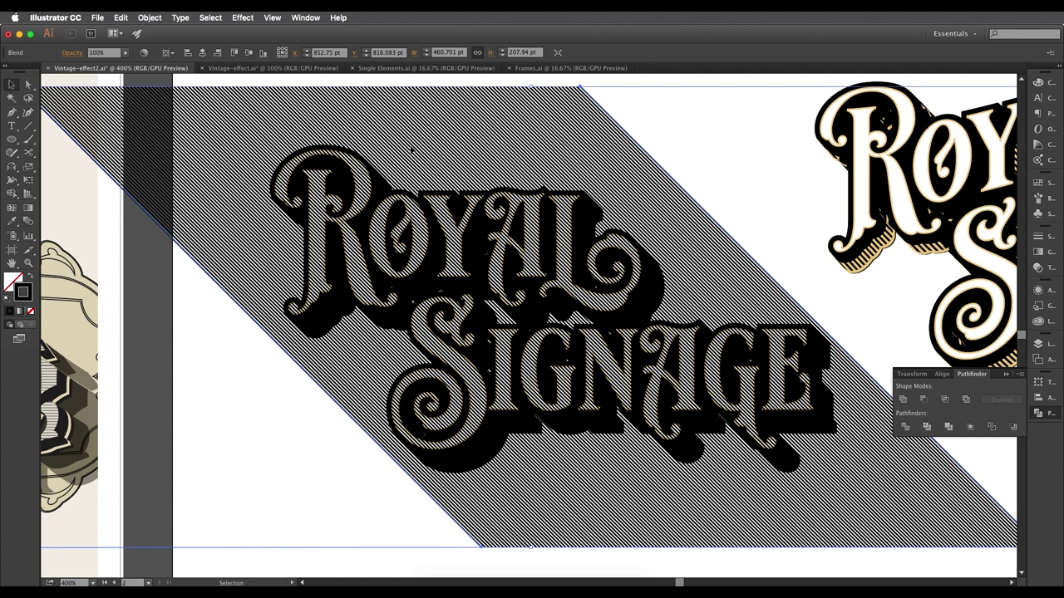
left_click(150, 17)
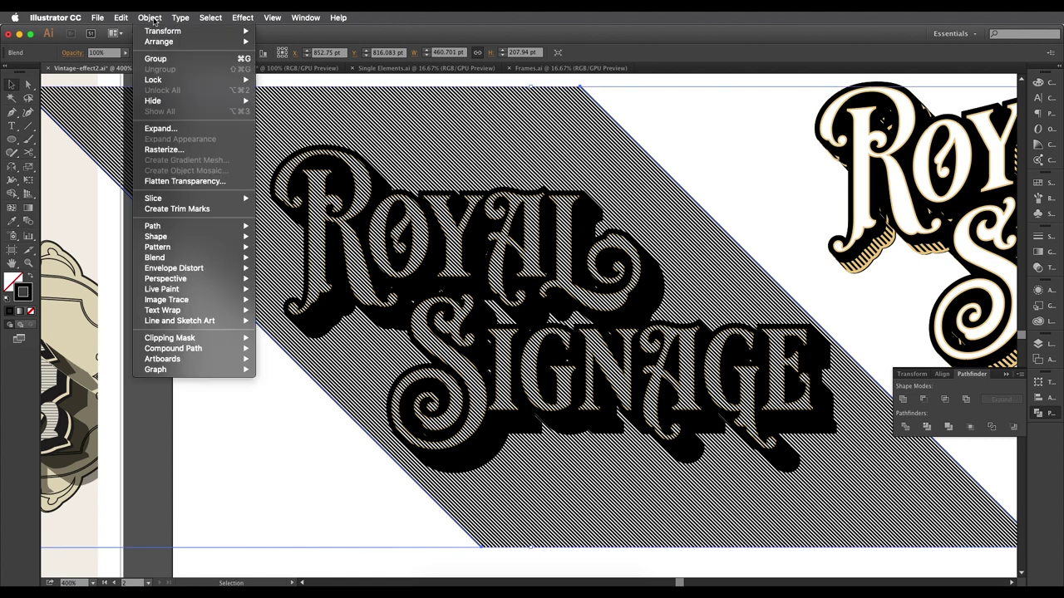
left_click(181, 126)
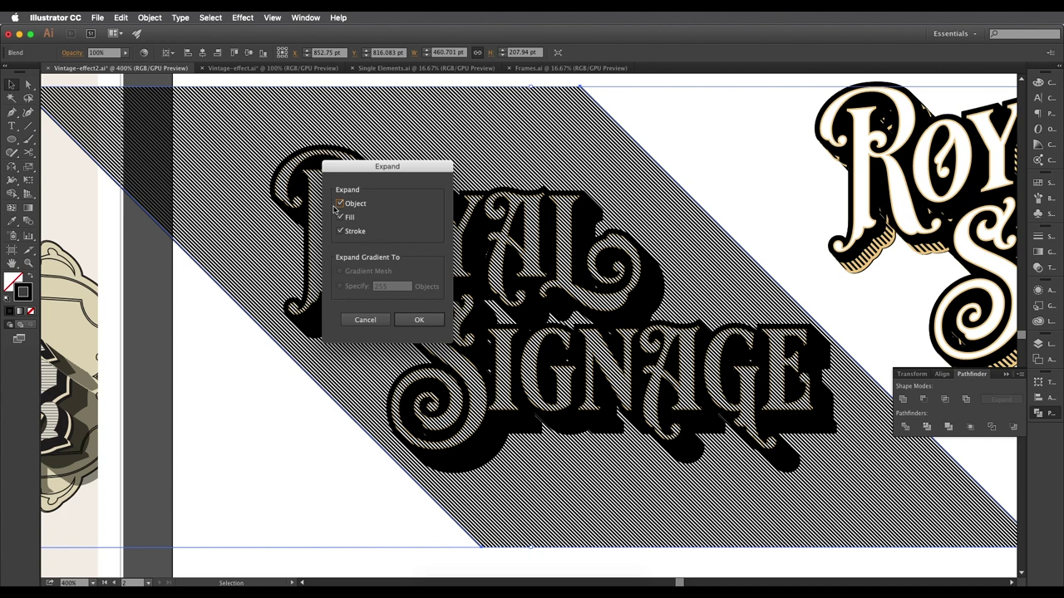
left_click(419, 320)
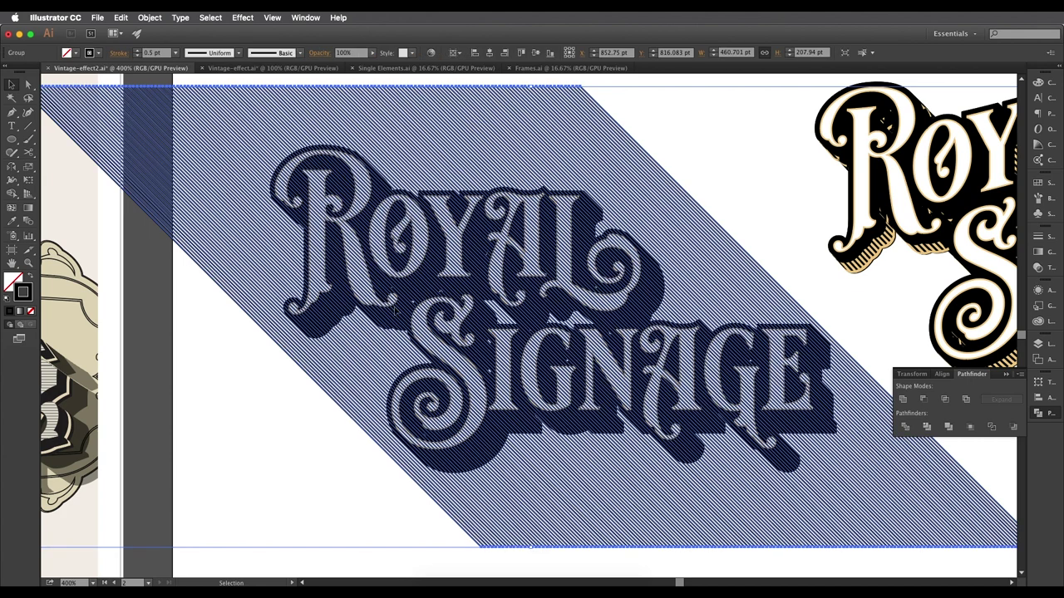
Expand the grouped diagonal lines again to convert their strokes into filled shapes.
scroll(354, 301, "up", 2)
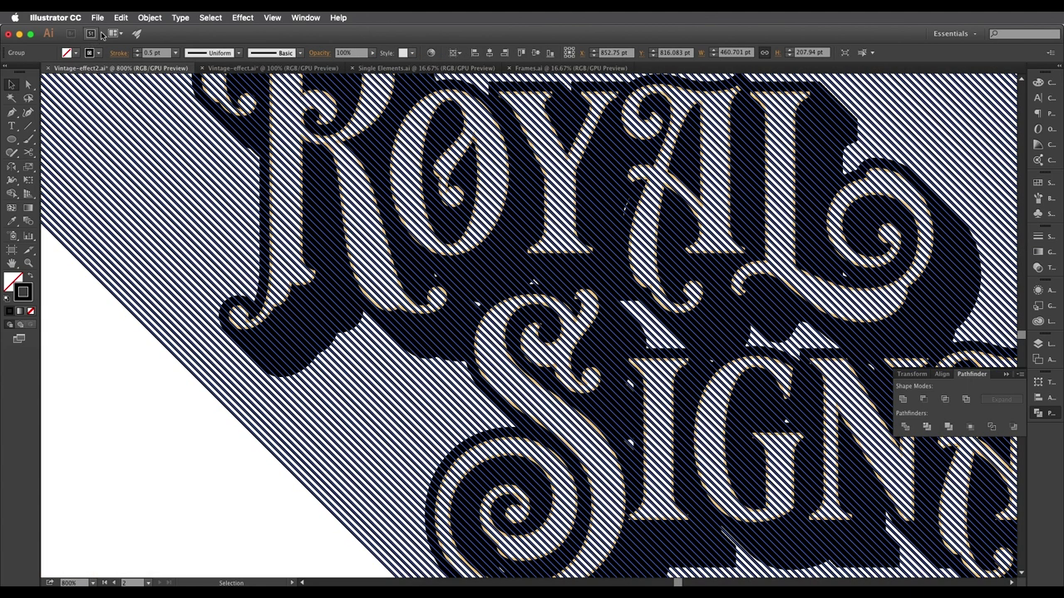
left_click(143, 20)
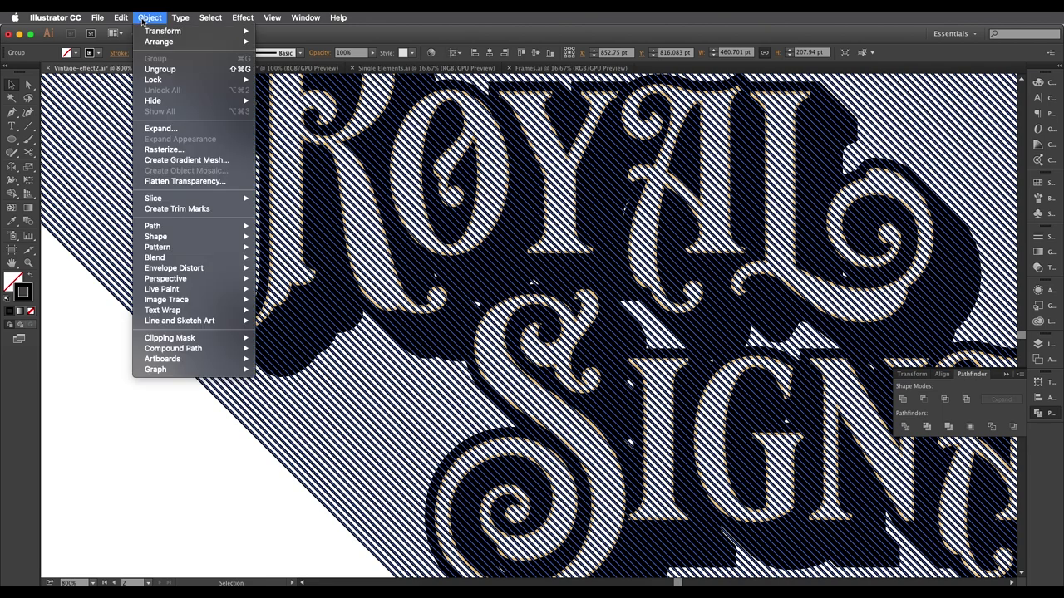
left_click(161, 129)
left_click(407, 324)
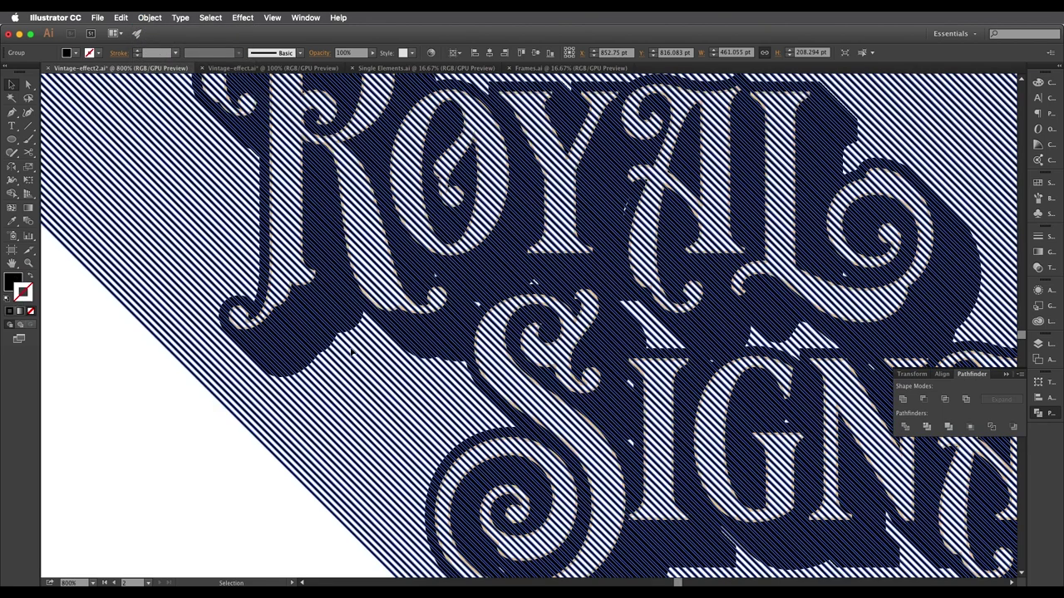
Ungroup the expanded diagonal lines and combine them into a single compound path.
scroll(363, 351, "down", 1)
right_click(451, 171)
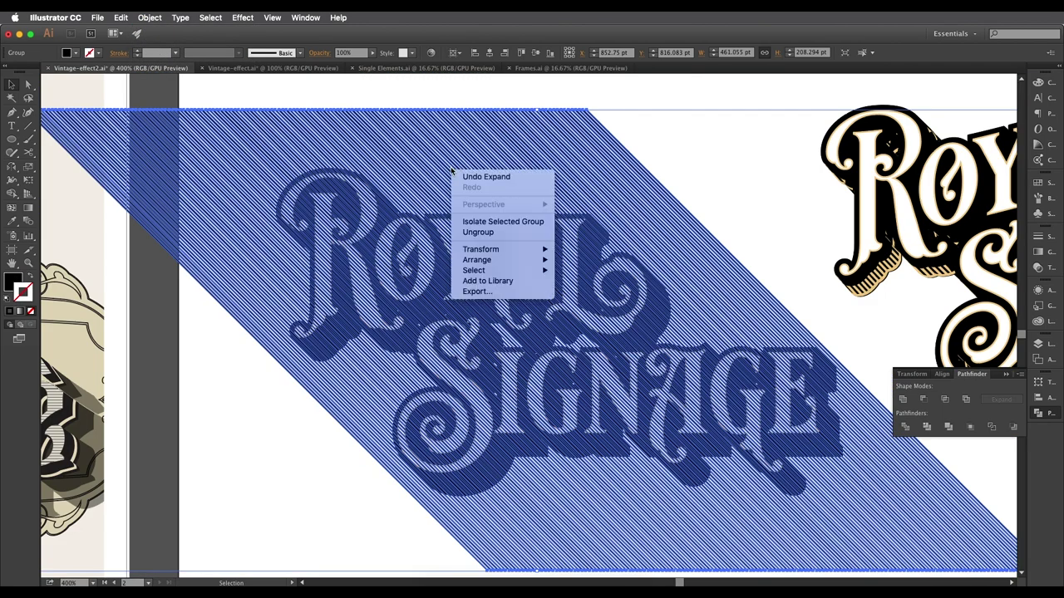
left_click(482, 236)
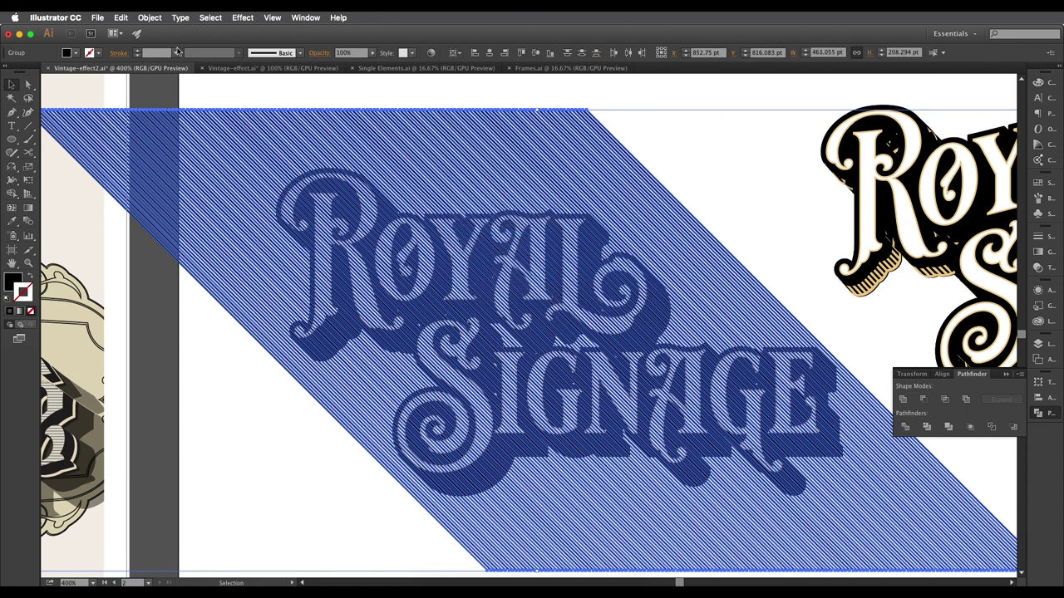
left_click(152, 20)
mouse_move(199, 353)
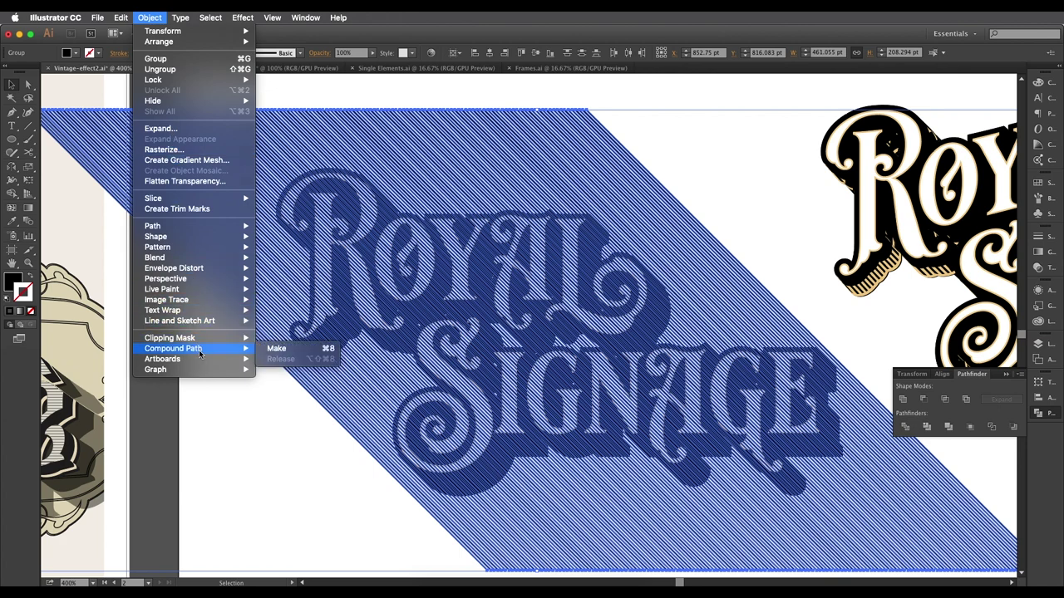
left_click(277, 348)
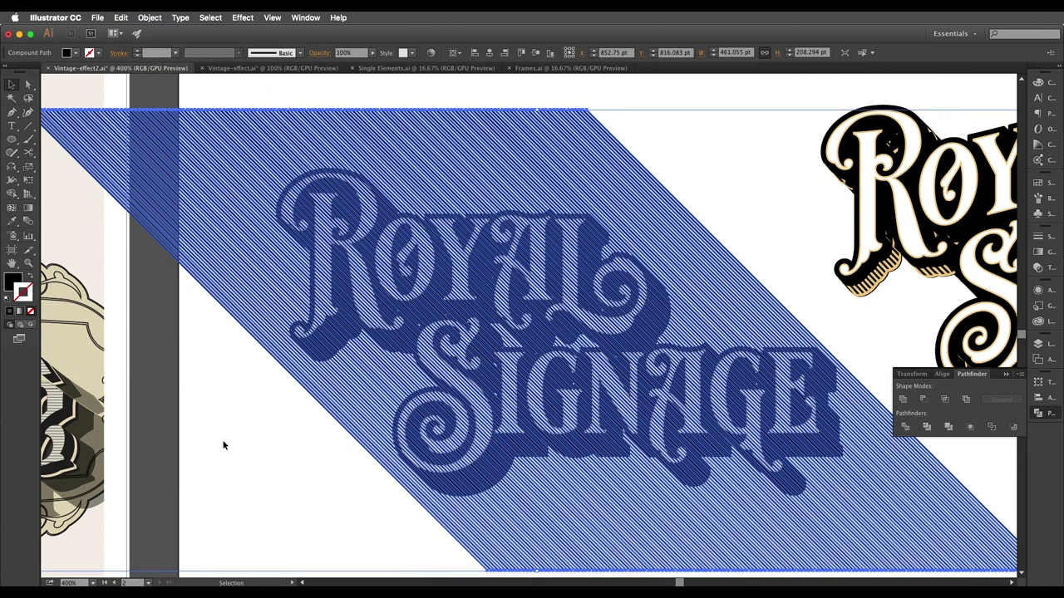
Select the black extrusion together with the striped compound path and intersect them with Pathfinder.
left_click(223, 446)
left_click_drag(807, 479, 658, 394)
scroll(654, 391, "up", 3)
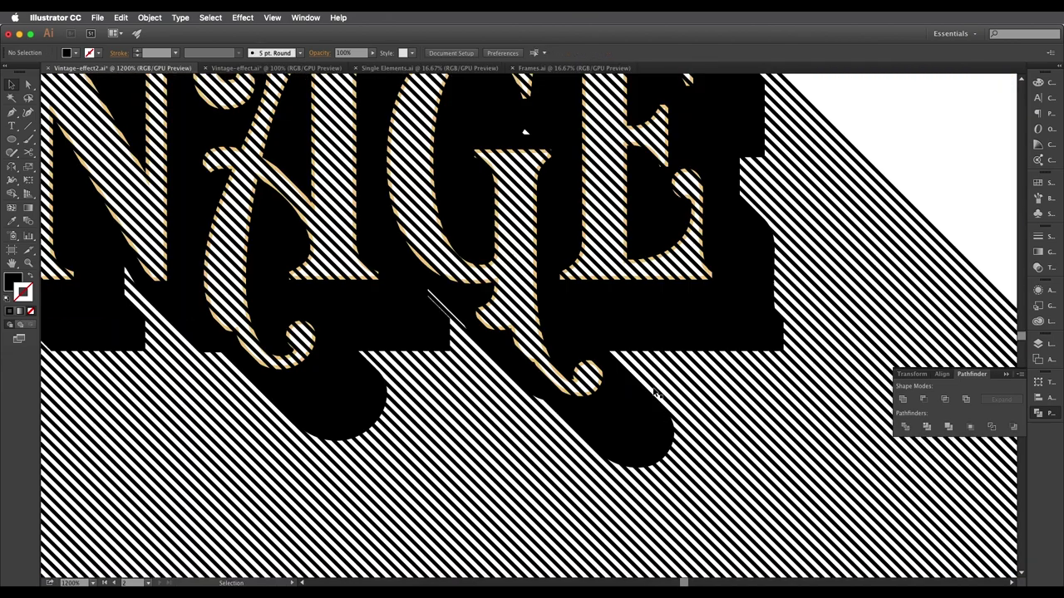
scroll(657, 395, "up", 4)
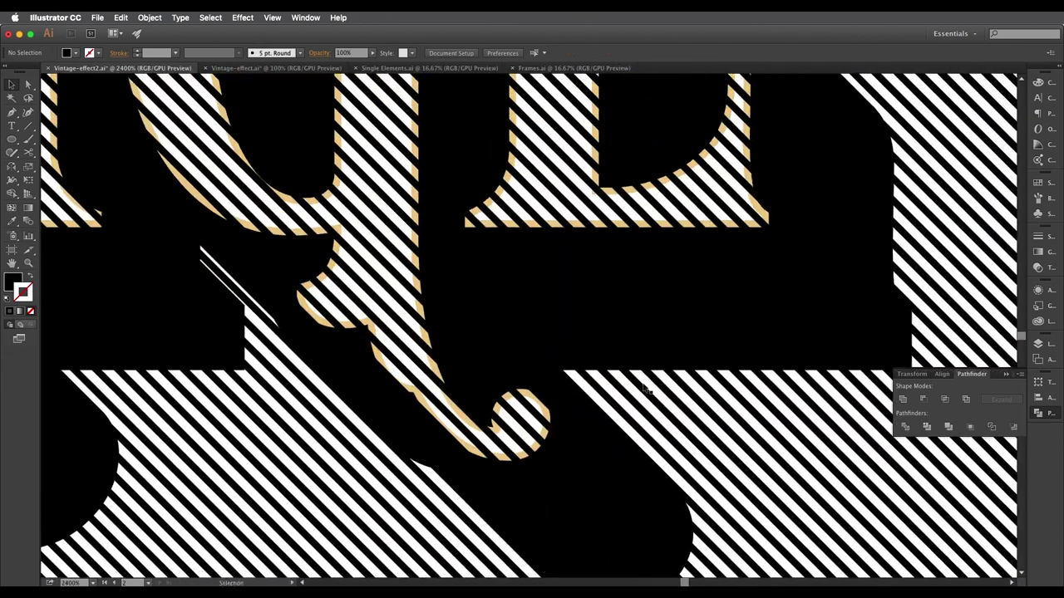
left_click(633, 371)
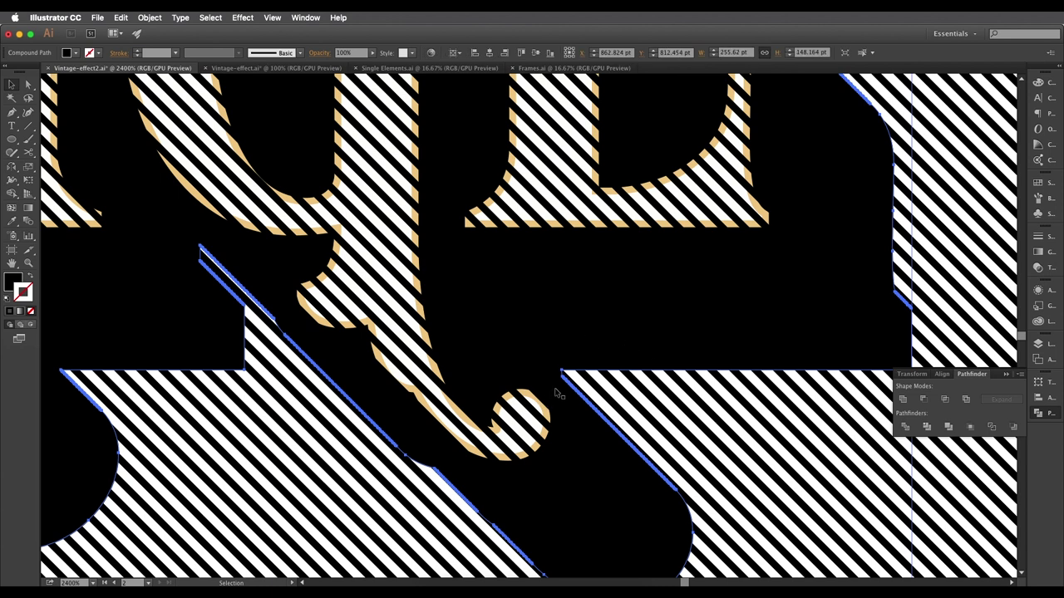
key("a")
left_click_drag(571, 399, 554, 389)
left_click(595, 389, "shift")
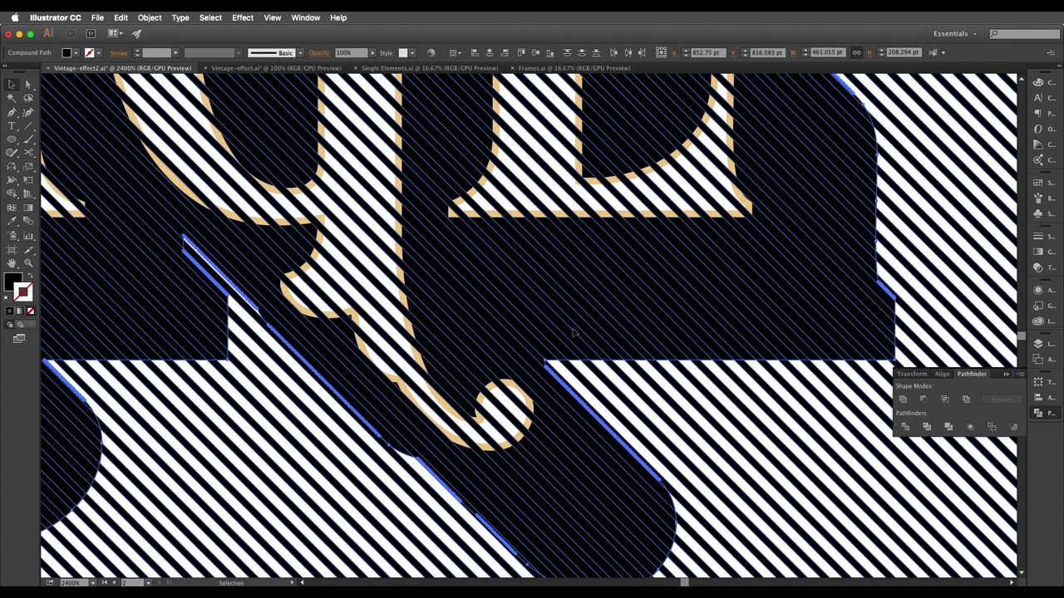
left_click(1046, 413)
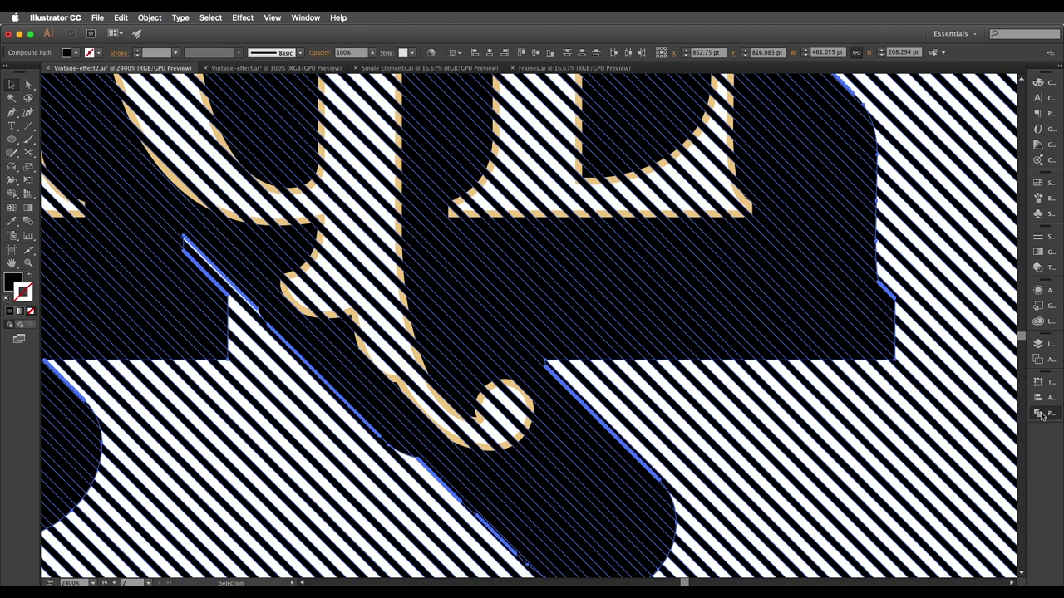
left_click(1045, 414)
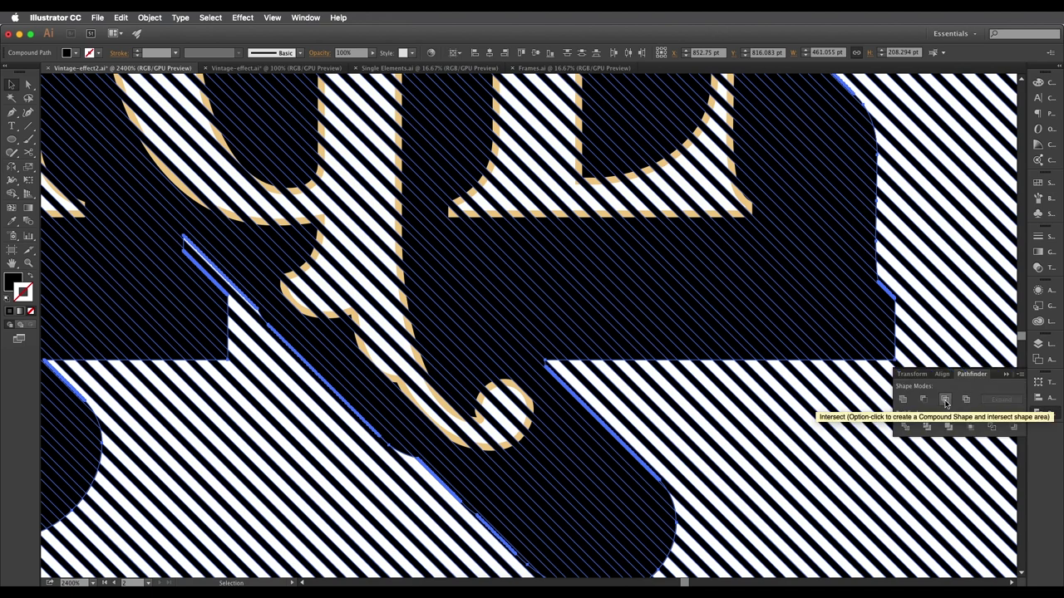
left_click(945, 400)
Send the extrusion-shaped hatch group behind the gold-bordered lettering and check the stripes around the letters.
key("super+minus")
key("super+minus")
key("super+minus")
key("super+minus")
key("super+minus")
key("super+minus")
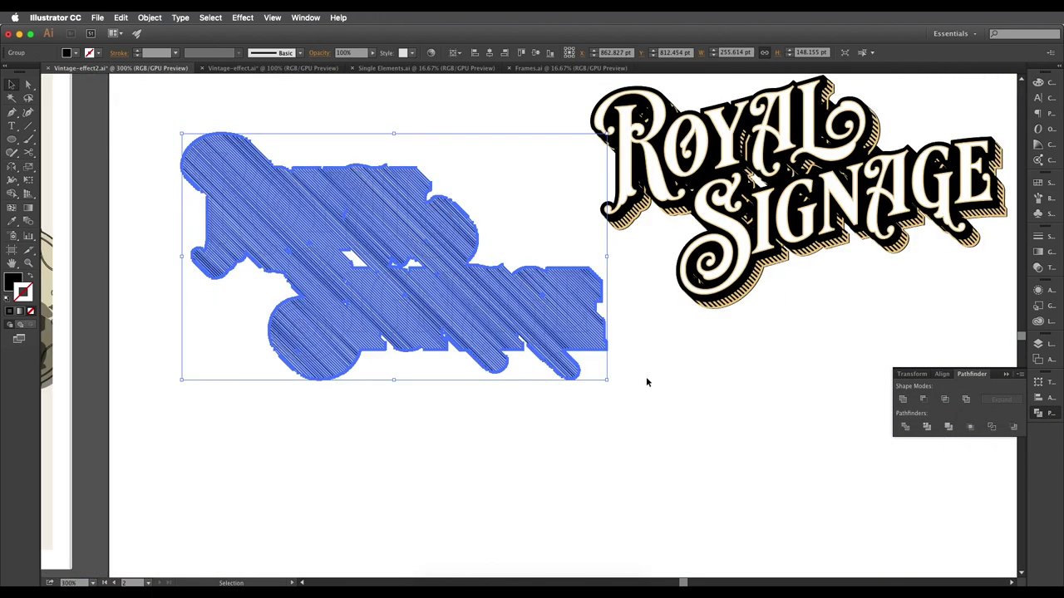
left_click(647, 382)
left_click(593, 349)
scroll(566, 337, "up", 2)
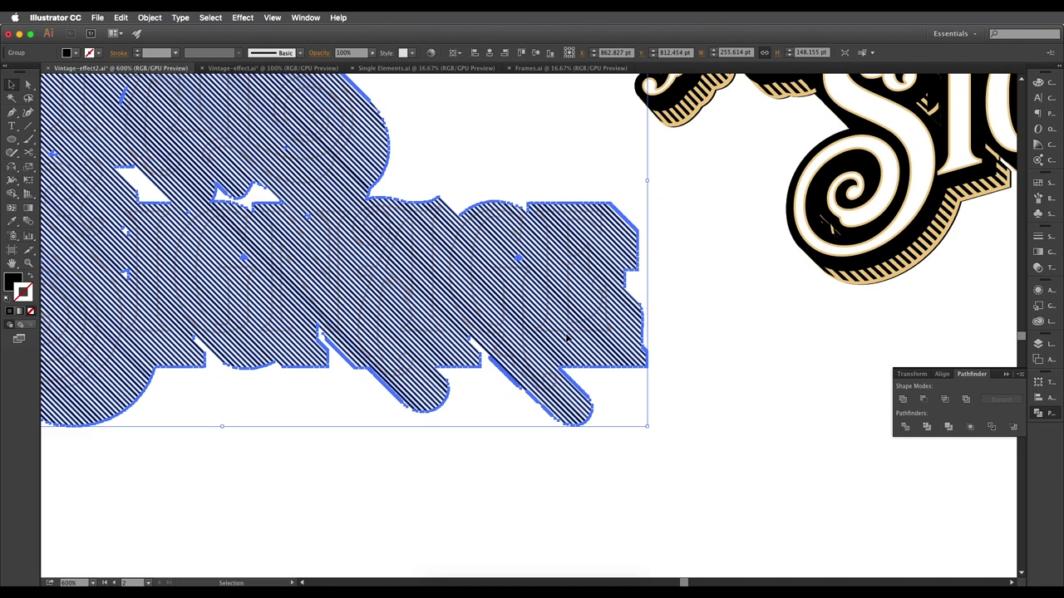
key("a")
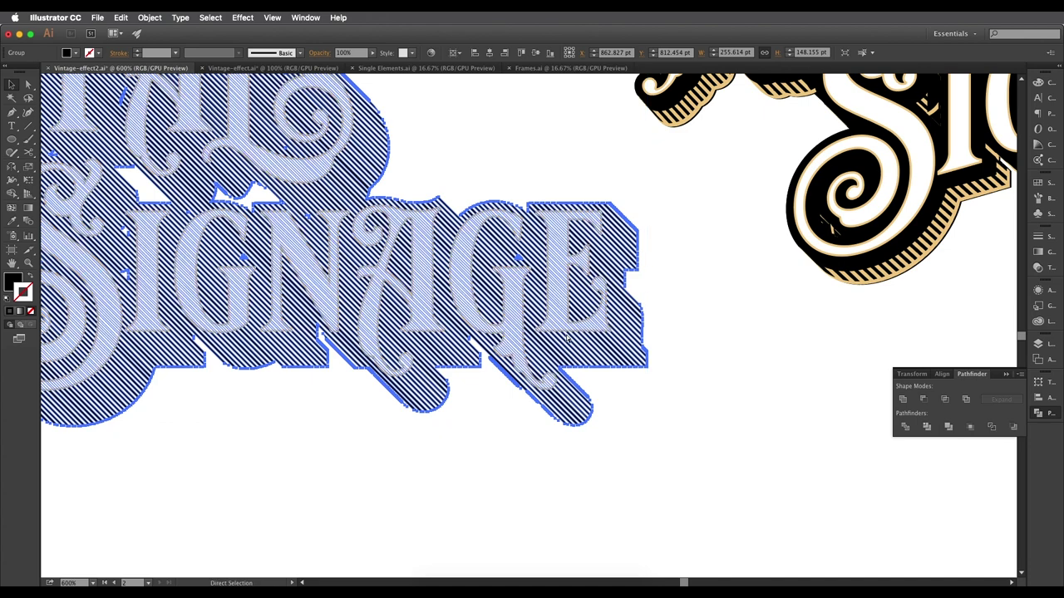
key("v")
left_click(700, 382)
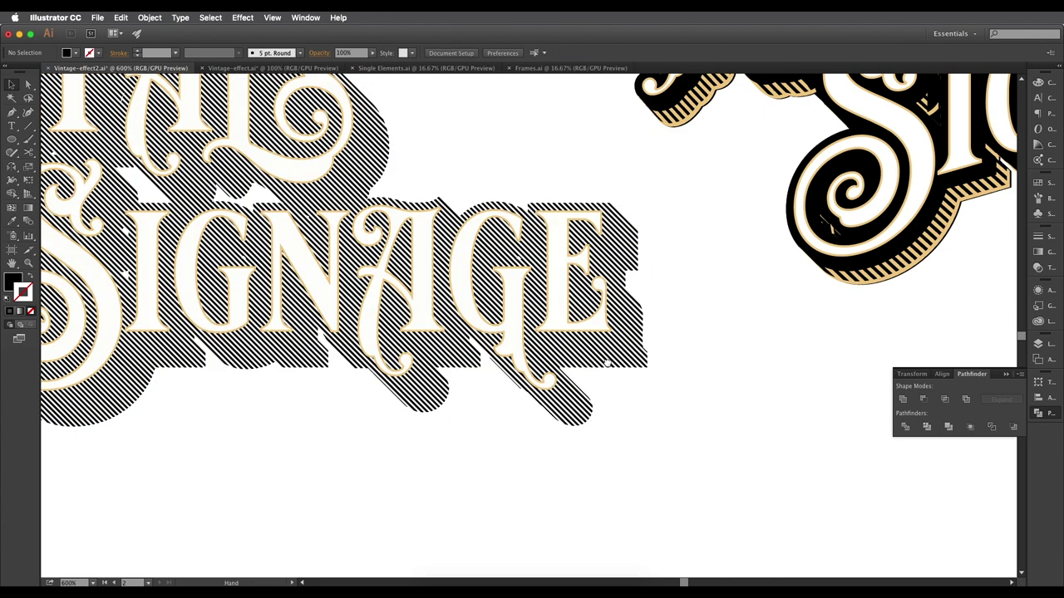
scroll(694, 407, "up", 5)
scroll(695, 408, "left", 5)
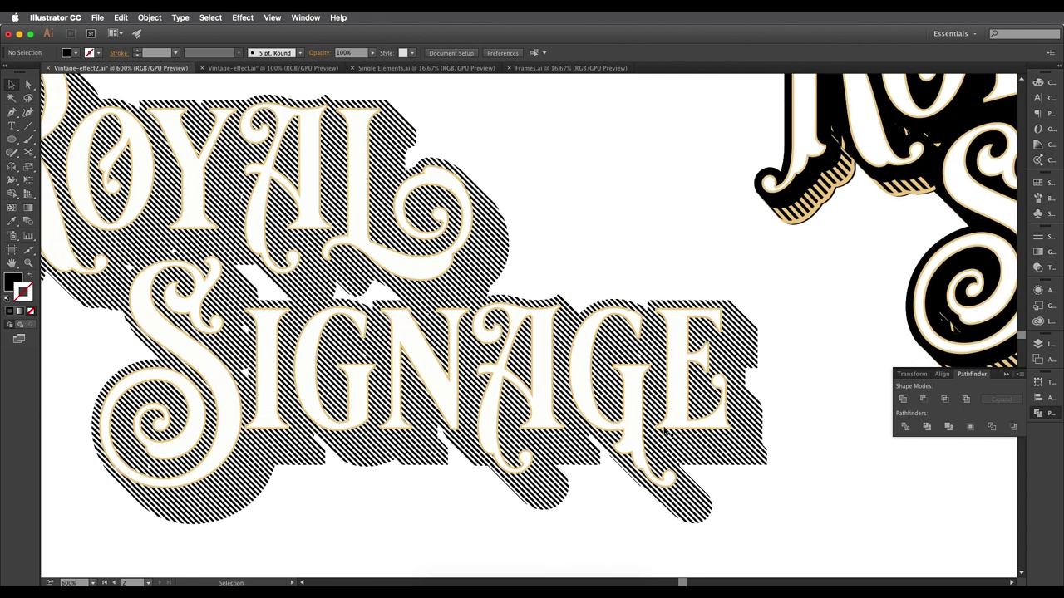
key("a")
key("v")
key("ctrl+v")
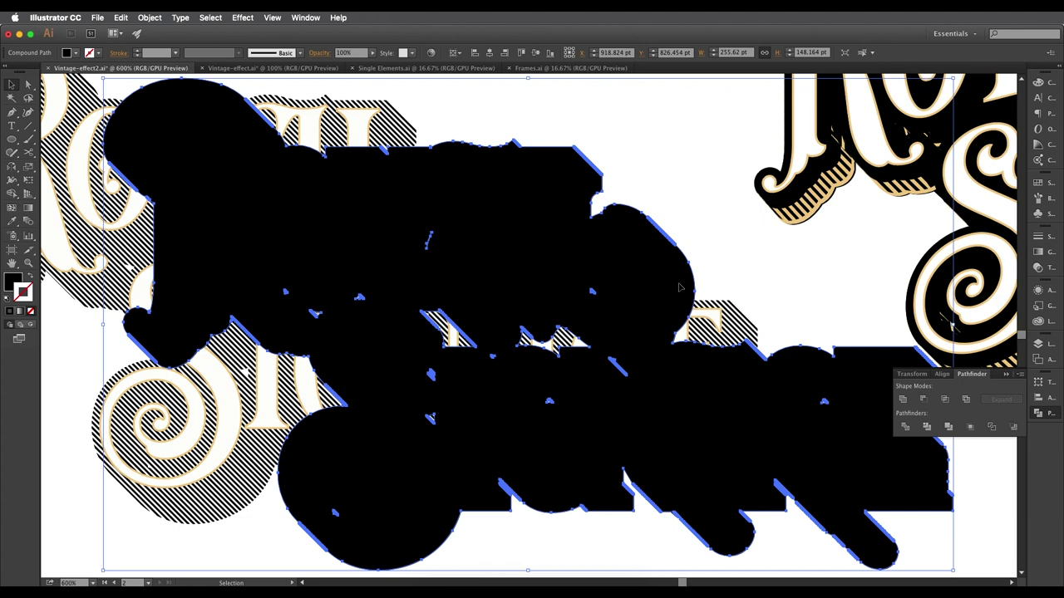
key("a")
key("v")
key("Delete")
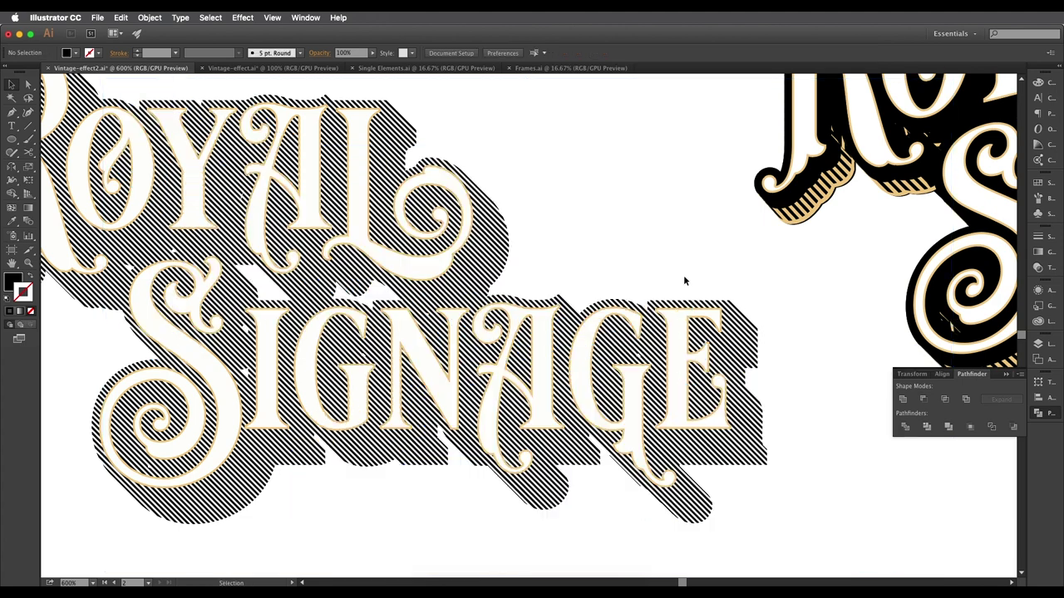
Paste a copy of the black extrusion in its original place and send it behind the hatch and lettering.
key("a")
key("super+z")
left_click_drag(465, 233, 540, 236)
scroll(533, 254, "down", 1)
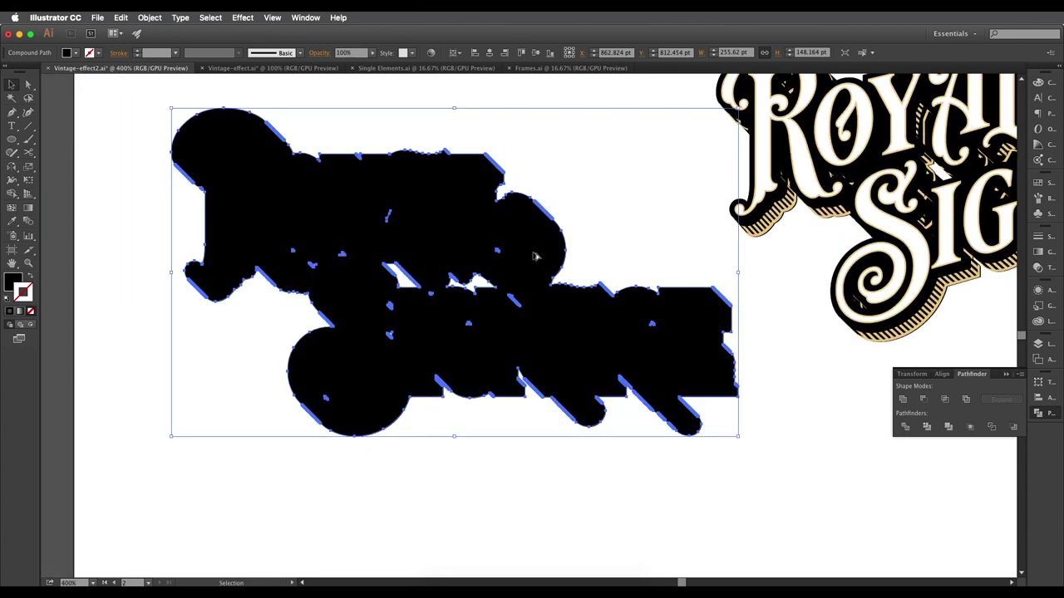
scroll(535, 257, "down", 1)
scroll(552, 285, "up", 1)
key("a")
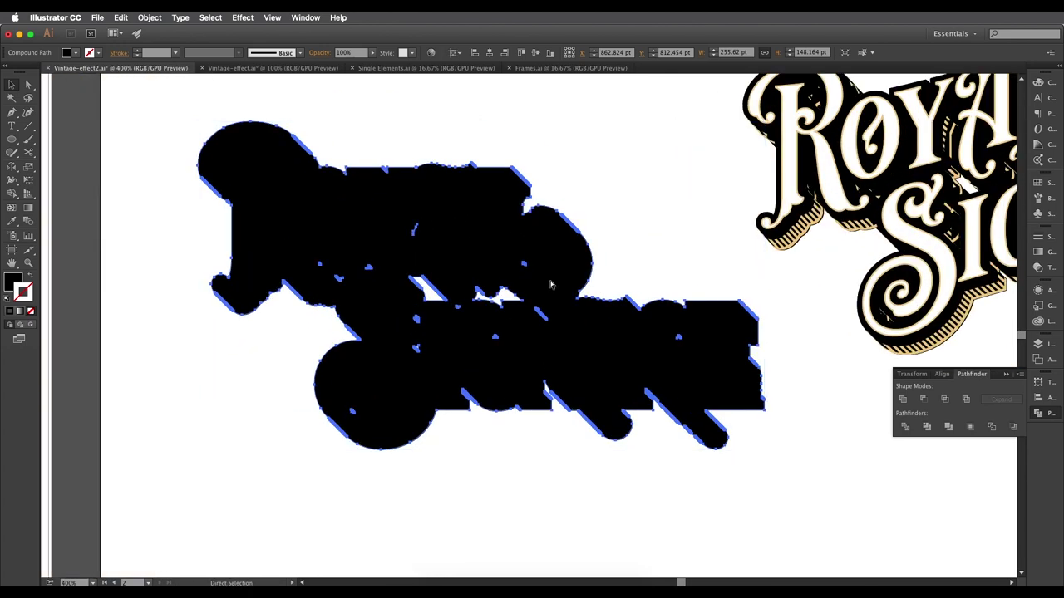
key("ctrl+shift+bracketleft")
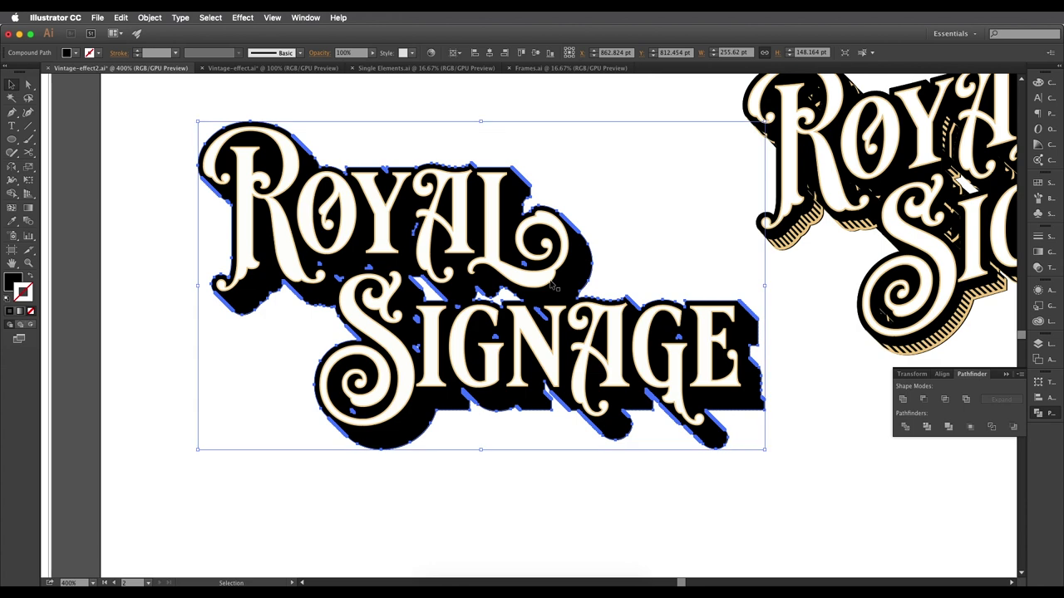
Place a copy of the black extrusion diagonally offset about 5.25 pt up and to the left of the original.
left_click_drag(551, 285, 573, 307)
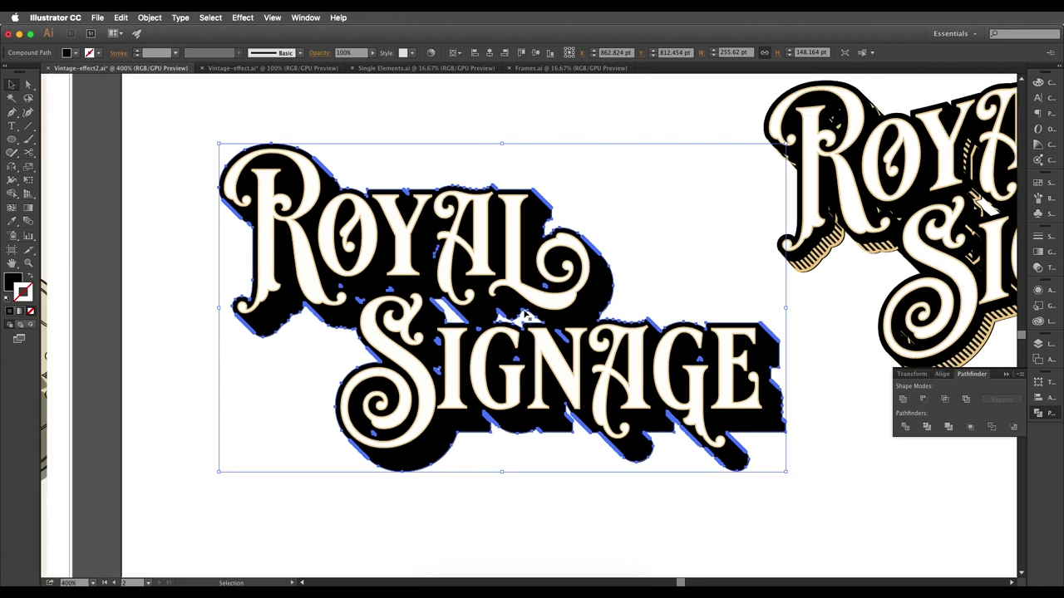
left_click_drag(526, 316, 461, 328)
scroll(488, 335, "up", 2)
scroll(612, 332, "down", 1)
left_click_drag(633, 299, 561, 326)
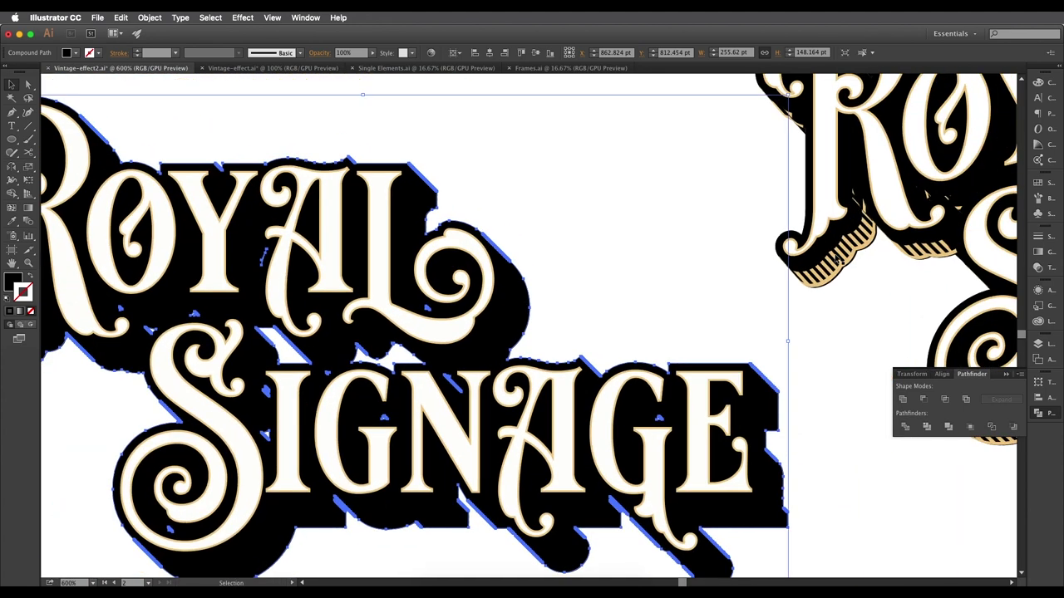
left_click_drag(806, 286, 821, 266)
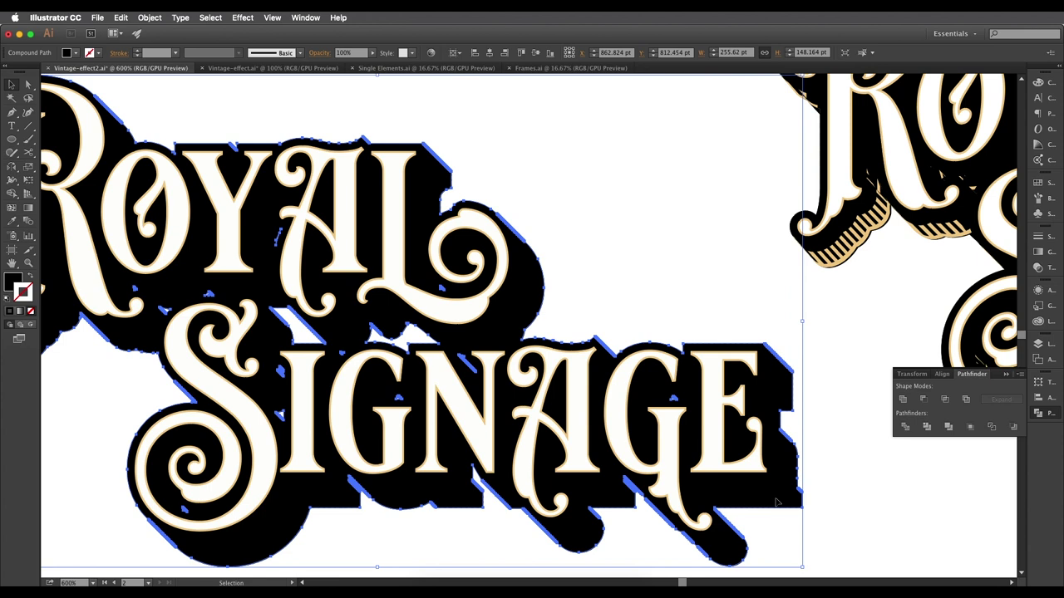
left_click_drag(777, 501, 763, 490)
left_click_drag(764, 490, 763, 491)
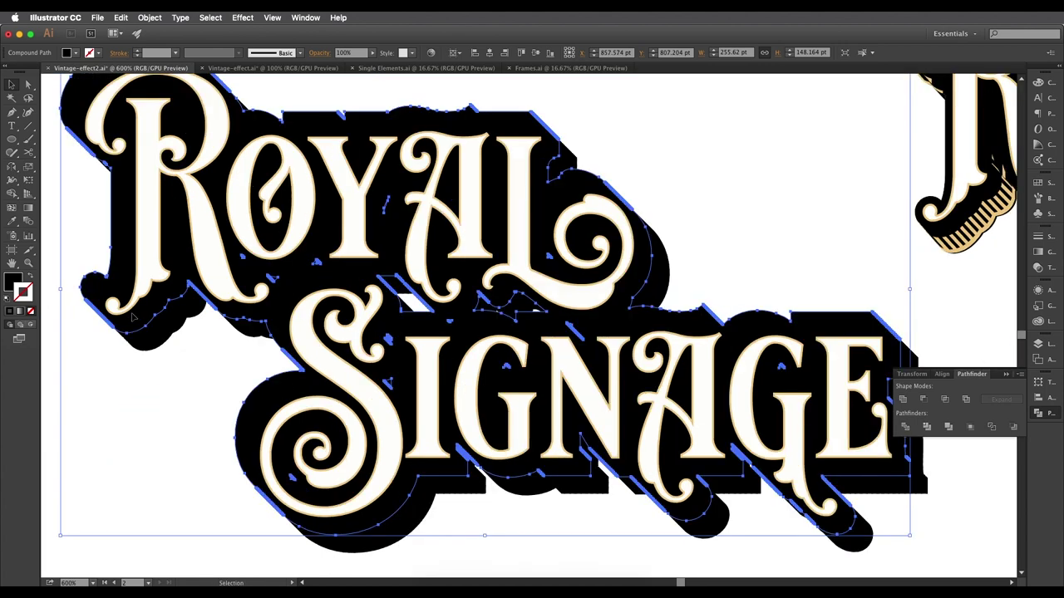
Try to subtract the offset copy from the original black extrusion with Minus Front.
left_click_drag(211, 330, 193, 352)
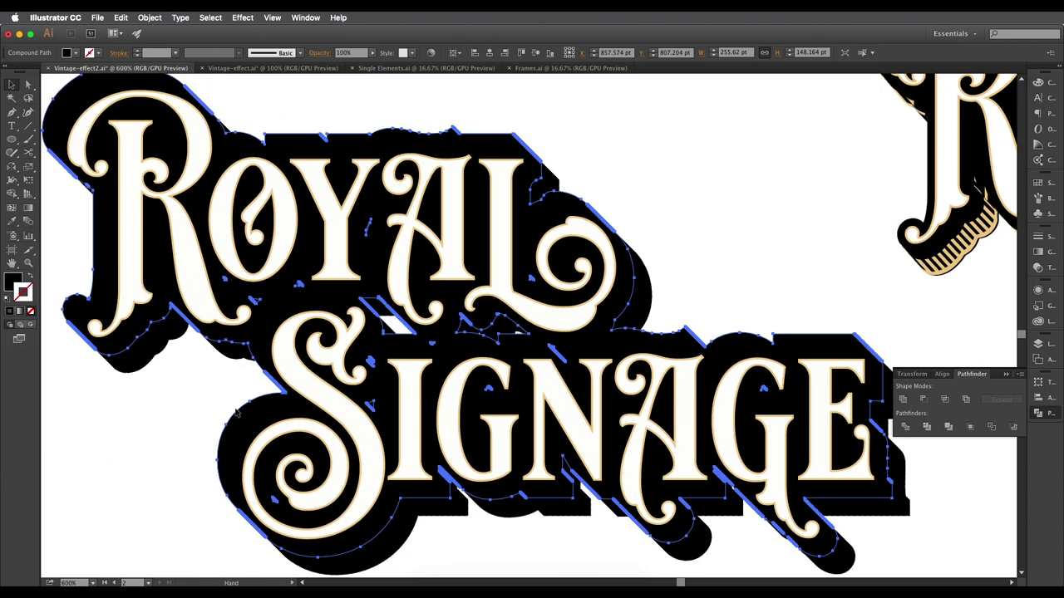
left_click(396, 545, "shift")
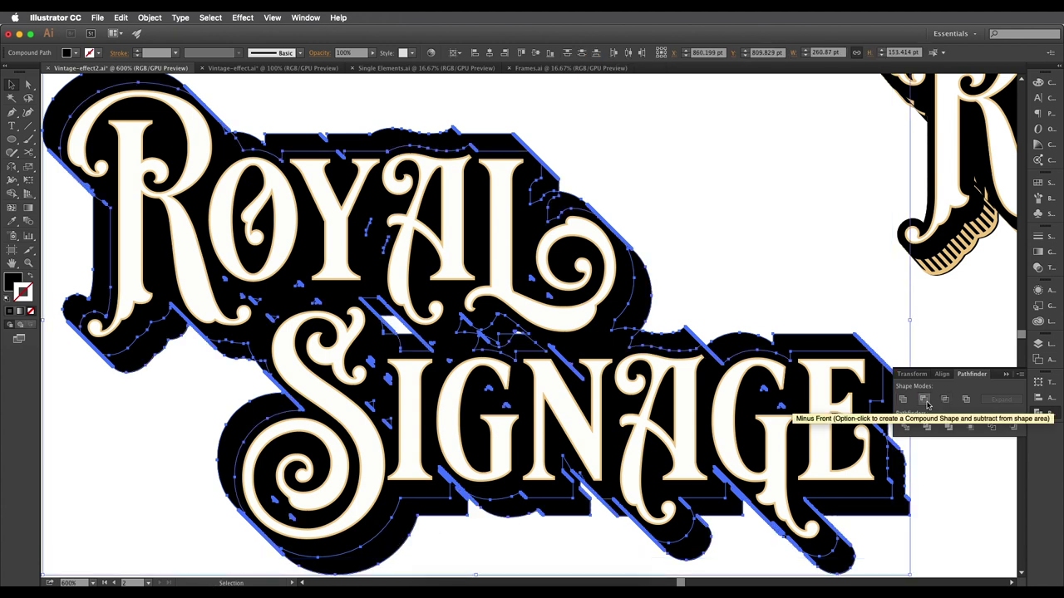
left_click(925, 401)
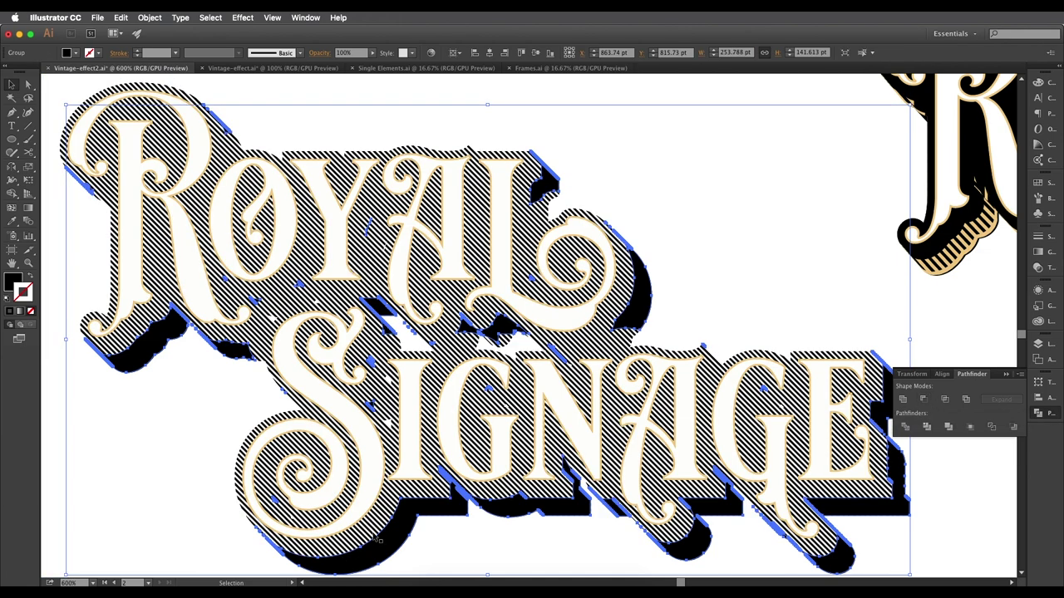
key("a")
key("super+z")
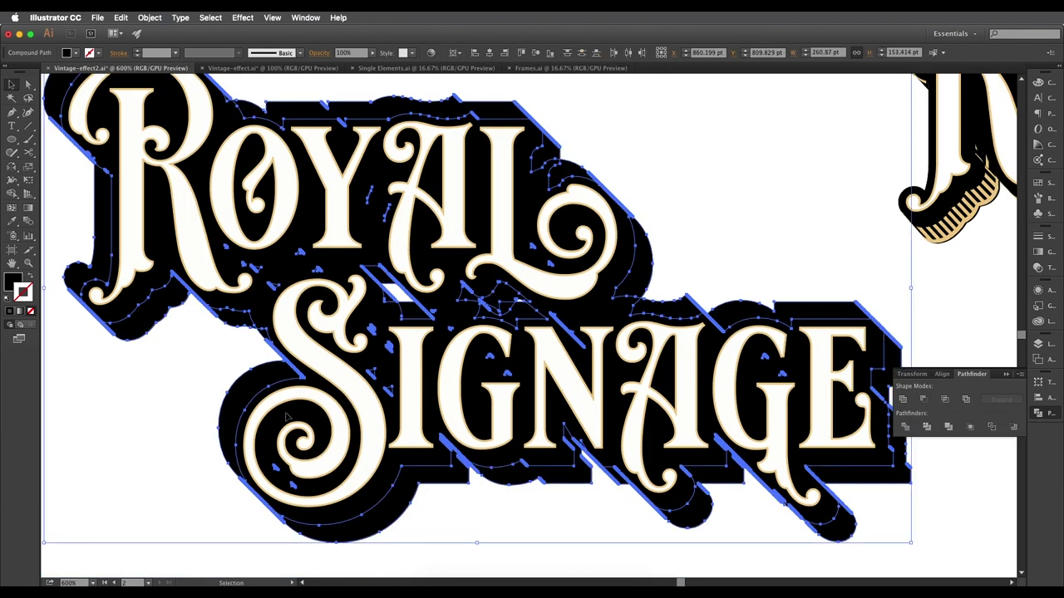
Try to intersect the two overlapping black shadow shapes behind the straight Royal Signage lettering.
left_click(946, 400)
left_click_drag(397, 467, 300, 497)
scroll(300, 497, "down", 2)
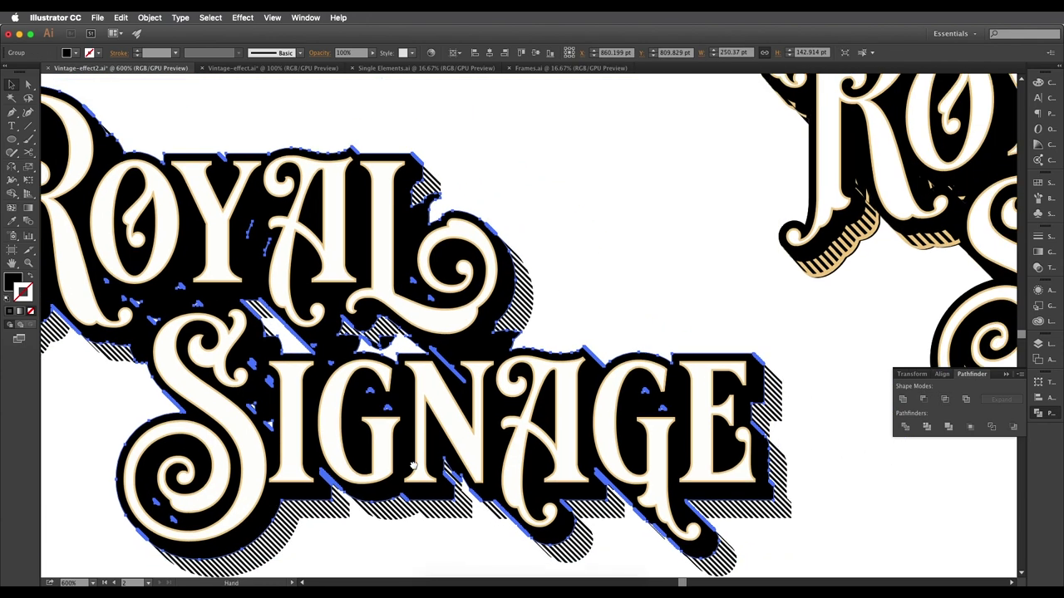
scroll(739, 481, "up", 2)
key("super+minus")
key("super+minus")
mouse_move(639, 397)
left_mouse_down()
mouse_move(657, 406)
mouse_move(649, 395)
left_mouse_up()
left_click(669, 409)
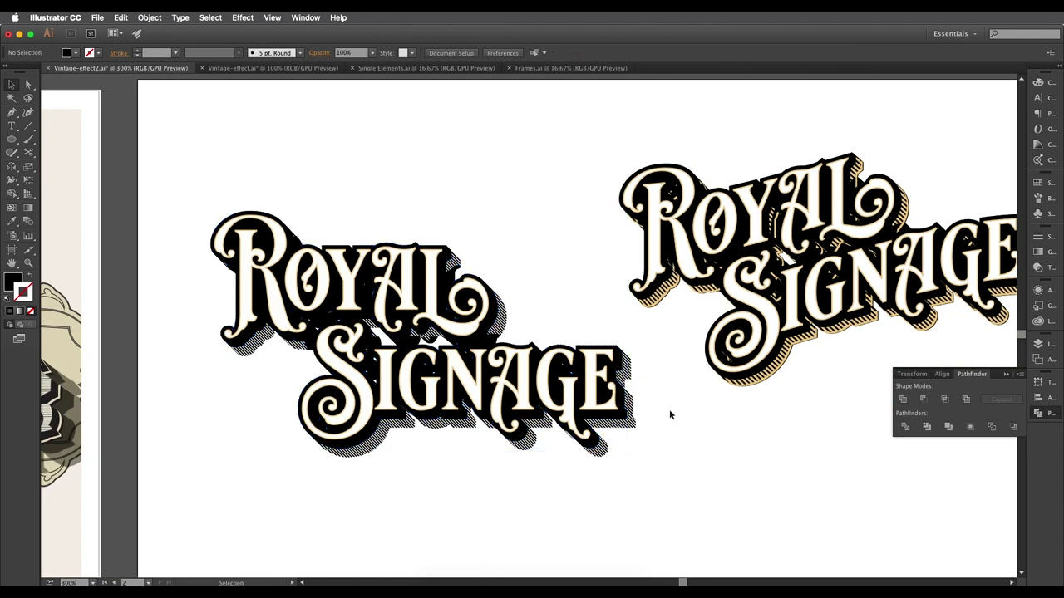
key("super+z")
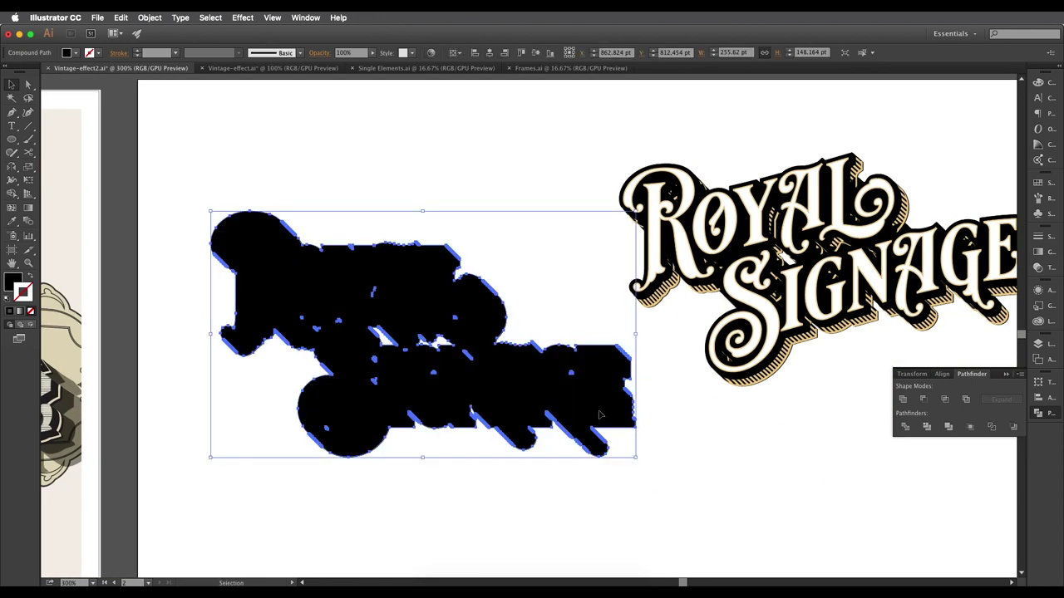
Send the solid black shadow copy behind the lettering and place a duplicate offset slightly up and to the left of it.
left_click_drag(557, 396, 559, 372)
scroll(596, 386, "up", 2)
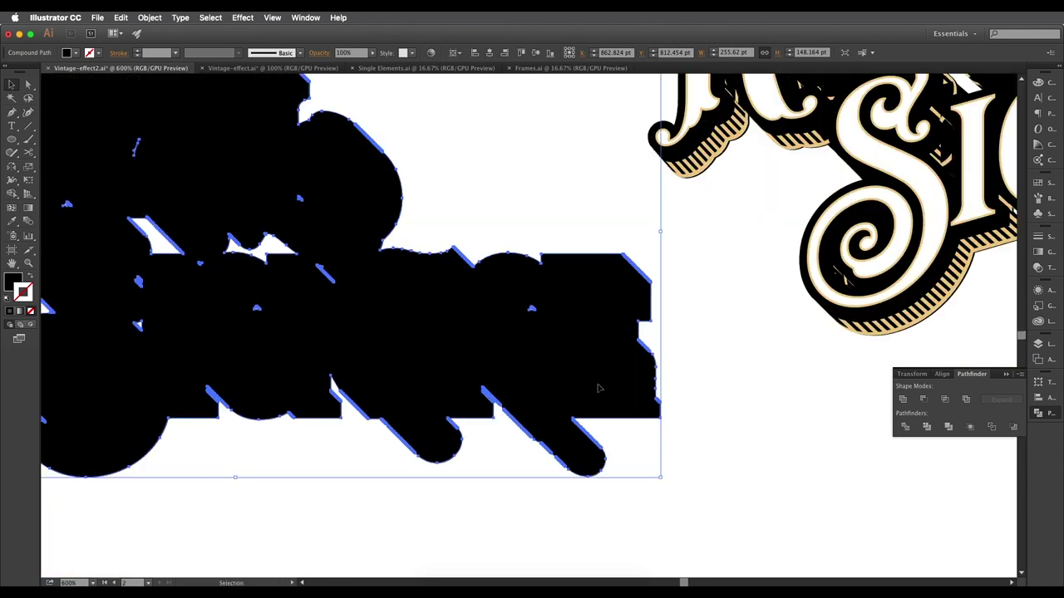
key("super+shift+z")
key("v")
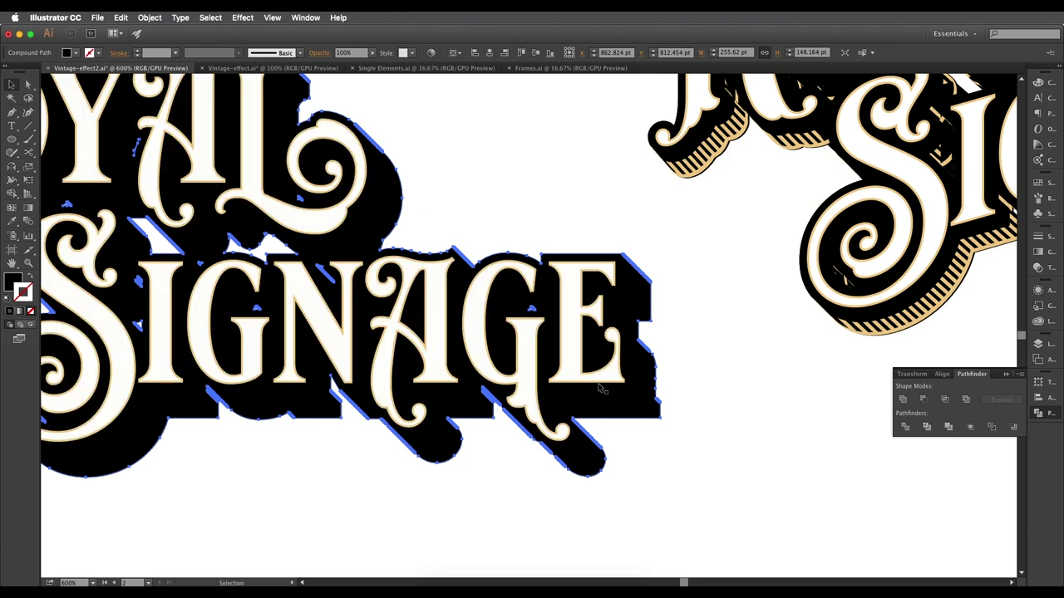
left_click_drag(642, 413, 632, 412)
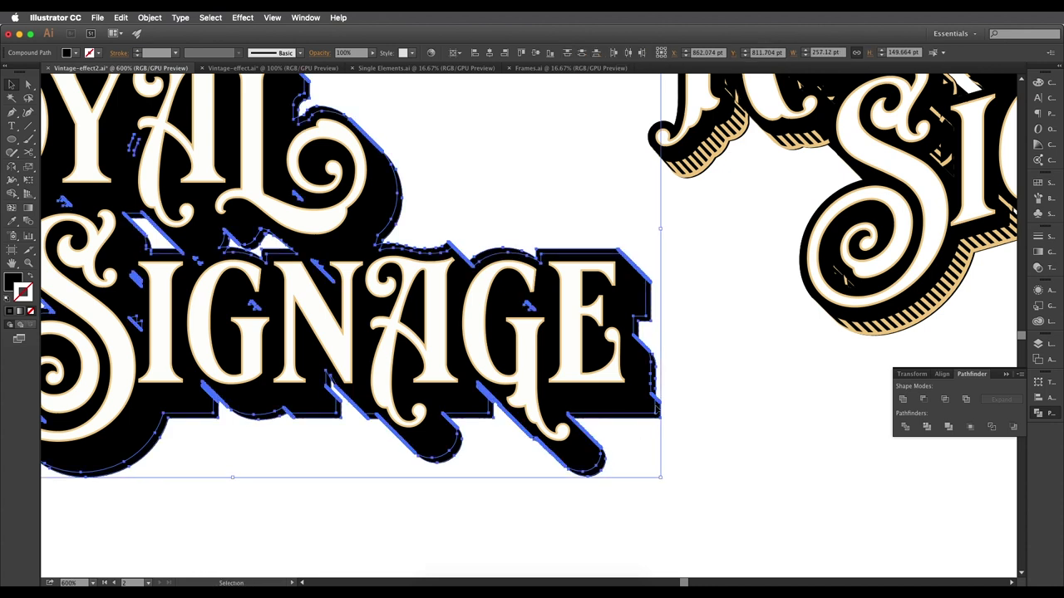
Subtract the offset front copy from the black shadow shape behind it to leave a thin rim around the stripes.
left_click(930, 400)
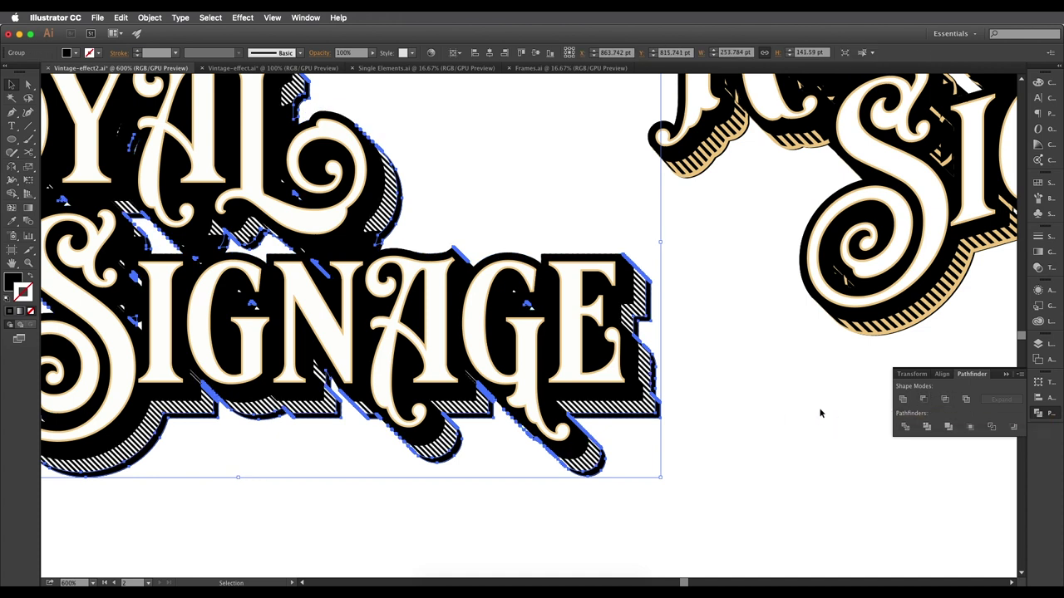
key("cmd+z")
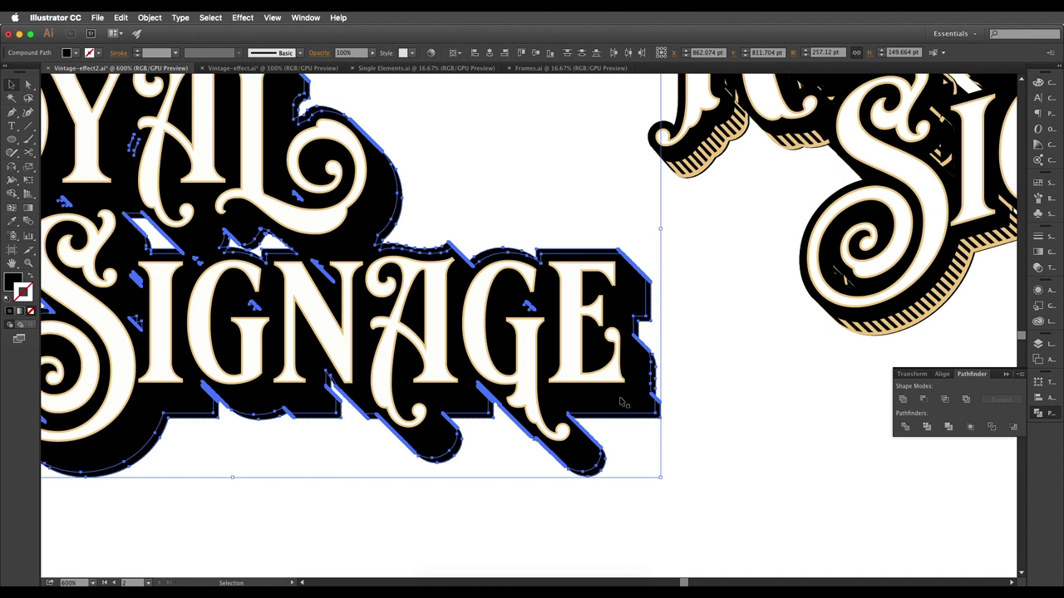
left_click(922, 401)
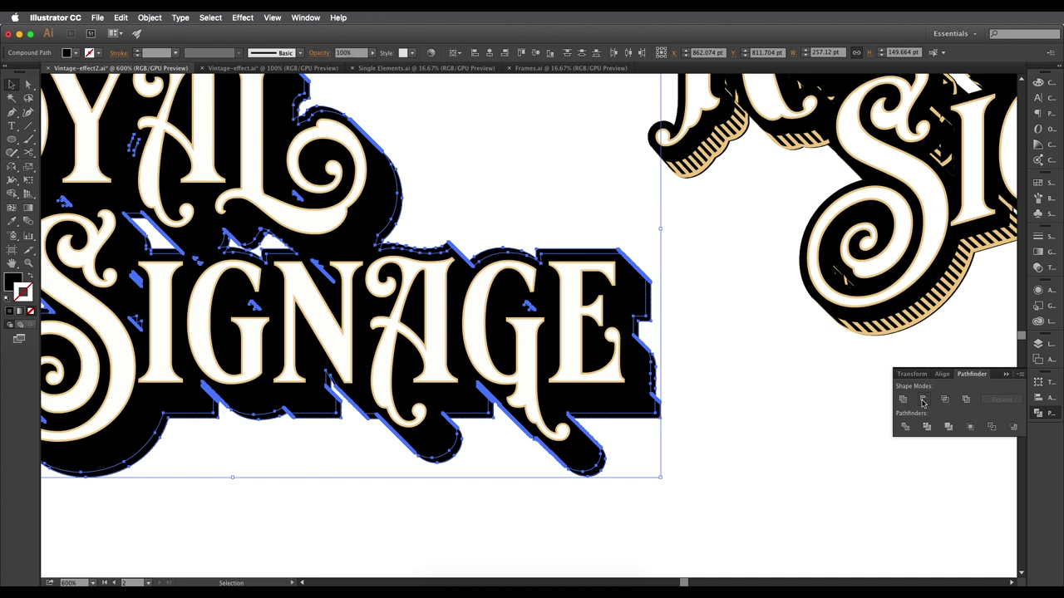
left_click(687, 397)
scroll(681, 413, "down", 1)
left_click_drag(674, 422, 636, 420)
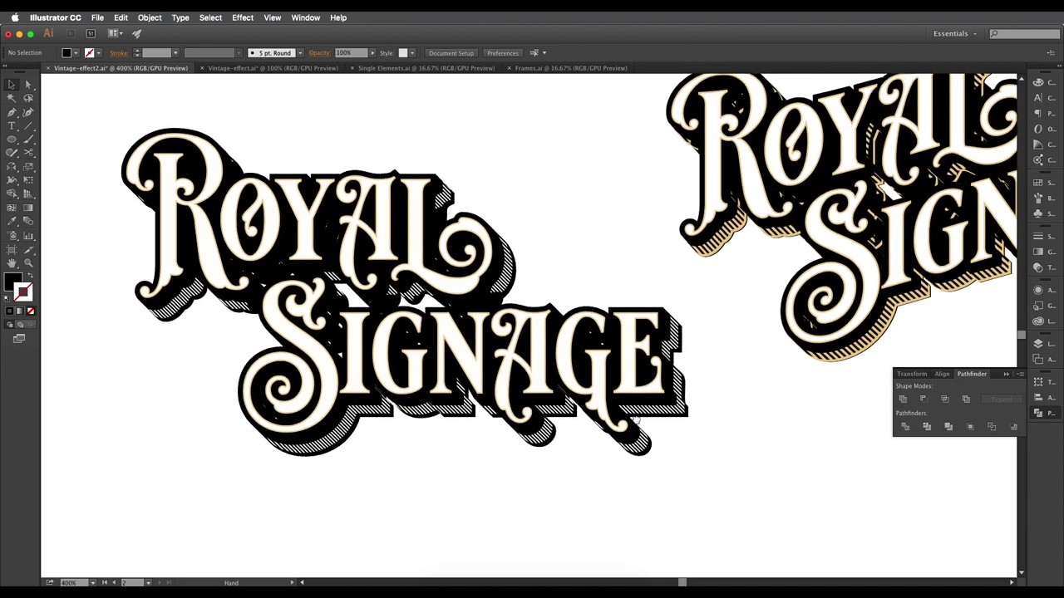
Recolour the diagonal stripe group with the gold fill #f0cb88 sampled from the tilted Royal Signage lettering.
key("cmd+plus")
left_click(595, 420)
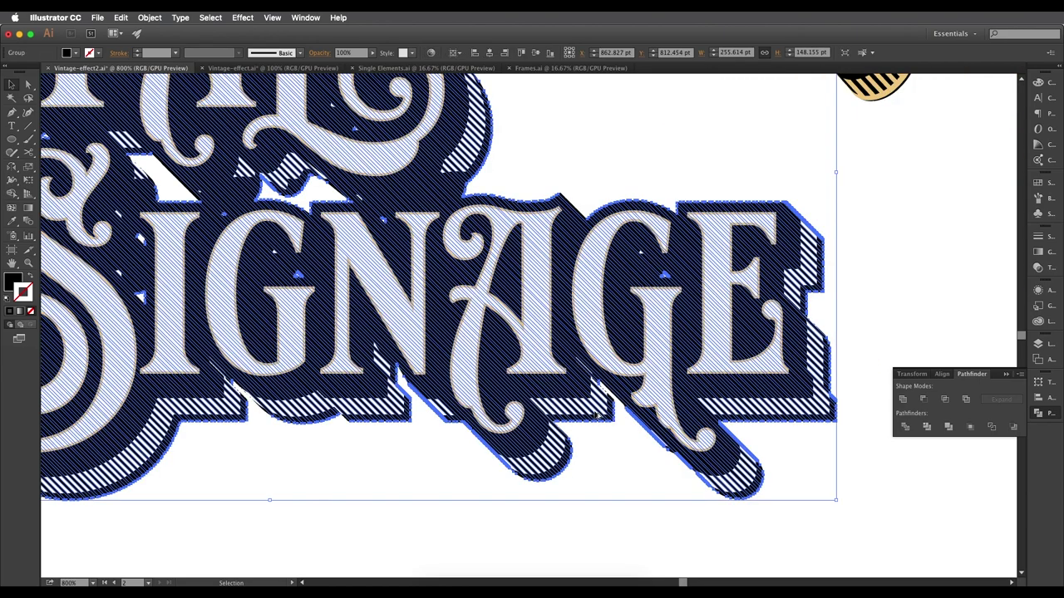
key("cmd+minus")
key("i")
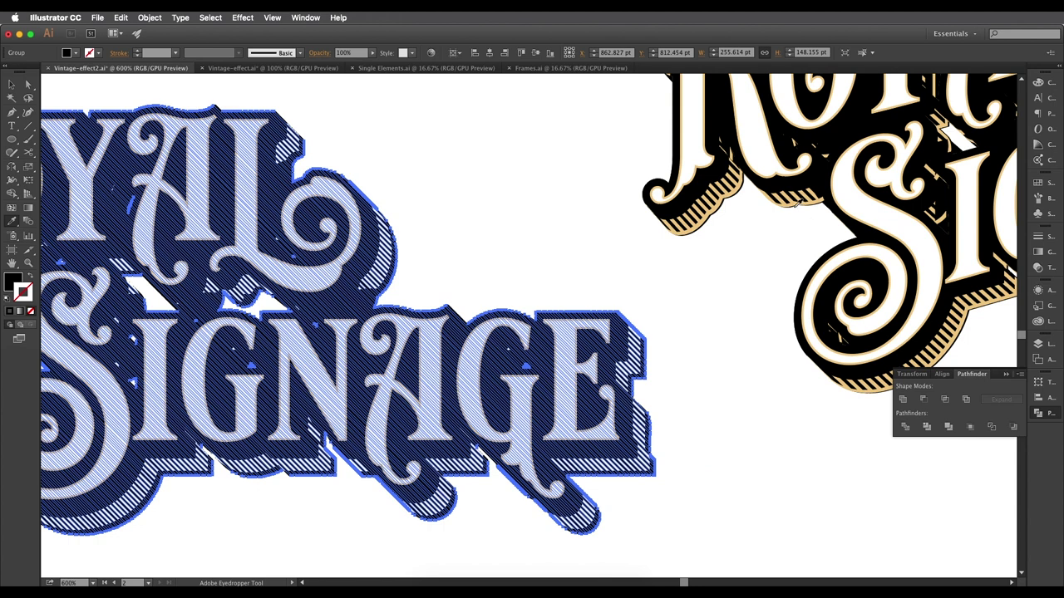
left_click(792, 201)
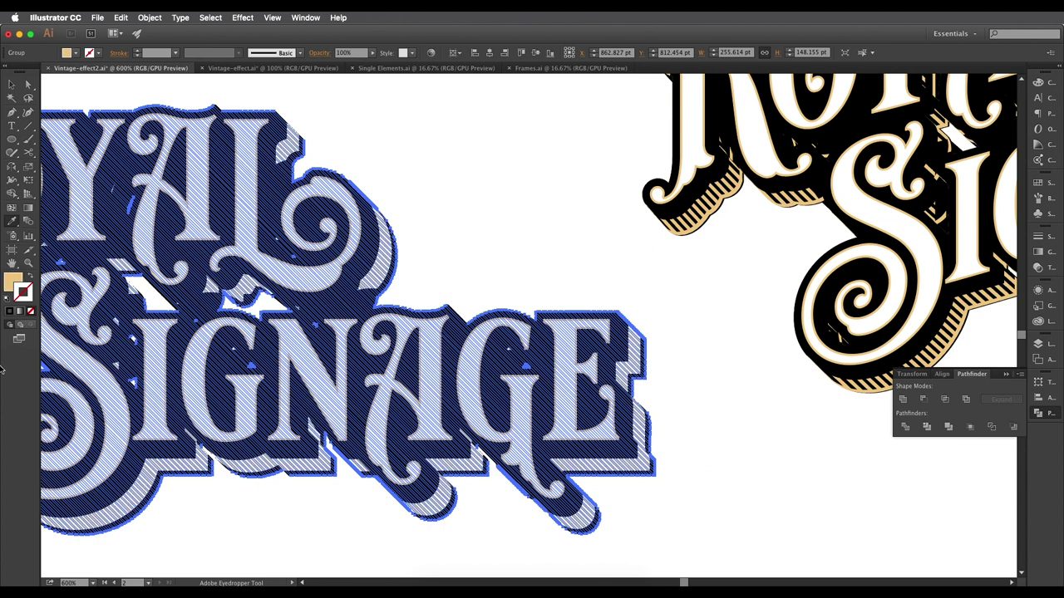
double_click(11, 284)
double_click(594, 335)
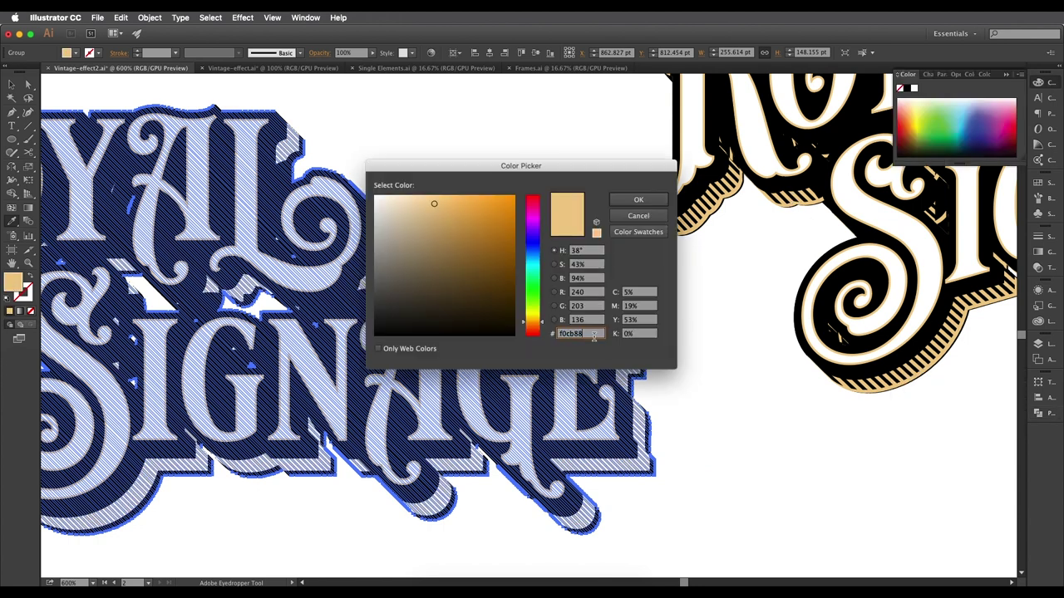
left_click(638, 200)
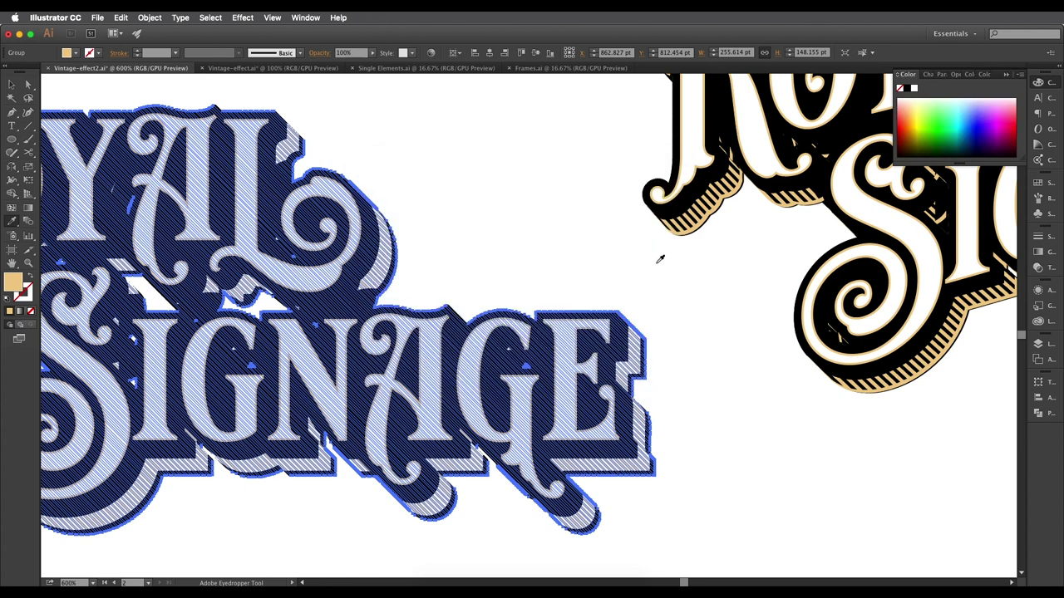
Apply the gold of the stripes to the thin outer rim of the shadow.
key("v")
left_click(661, 471)
left_click(649, 474)
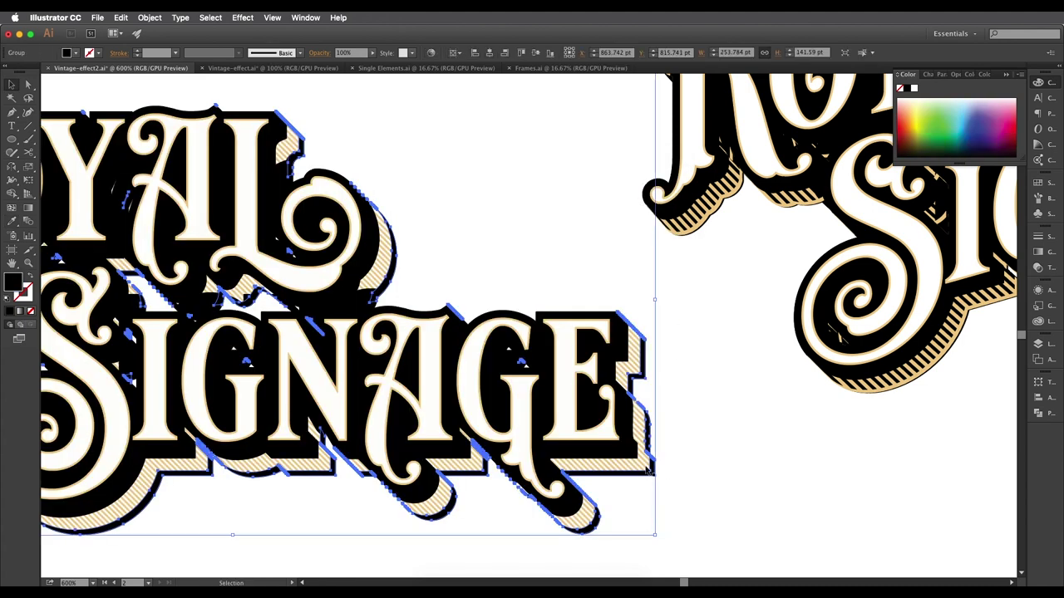
key("i")
left_click(645, 458)
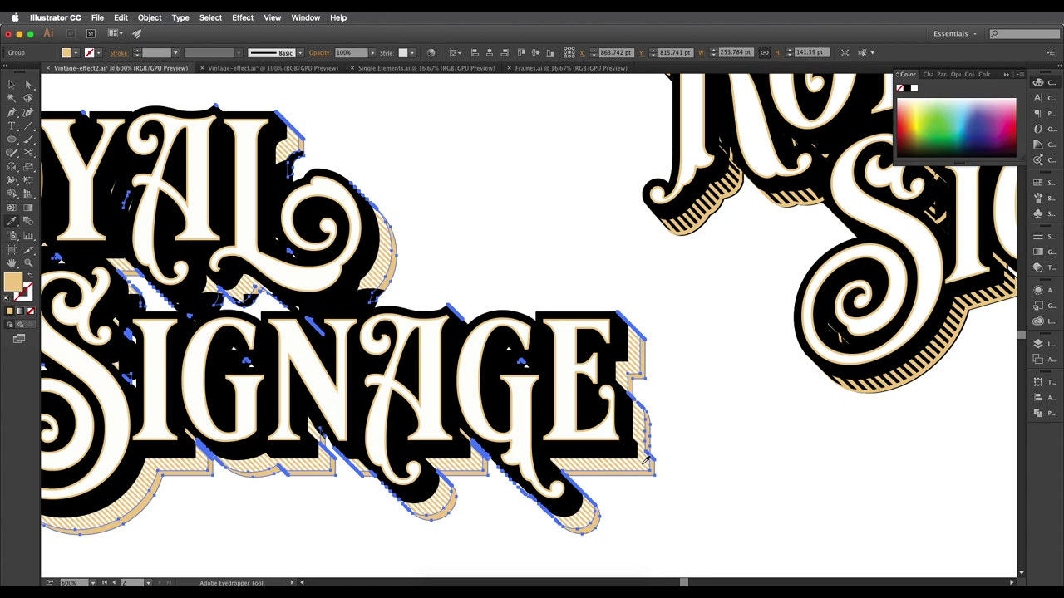
key("v")
left_click(735, 478)
Paste a solid black copy of the full shadow shape in place and send it back behind the gold stripes and rim.
left_click_drag(703, 437, 757, 466)
scroll(707, 451, "down", 2)
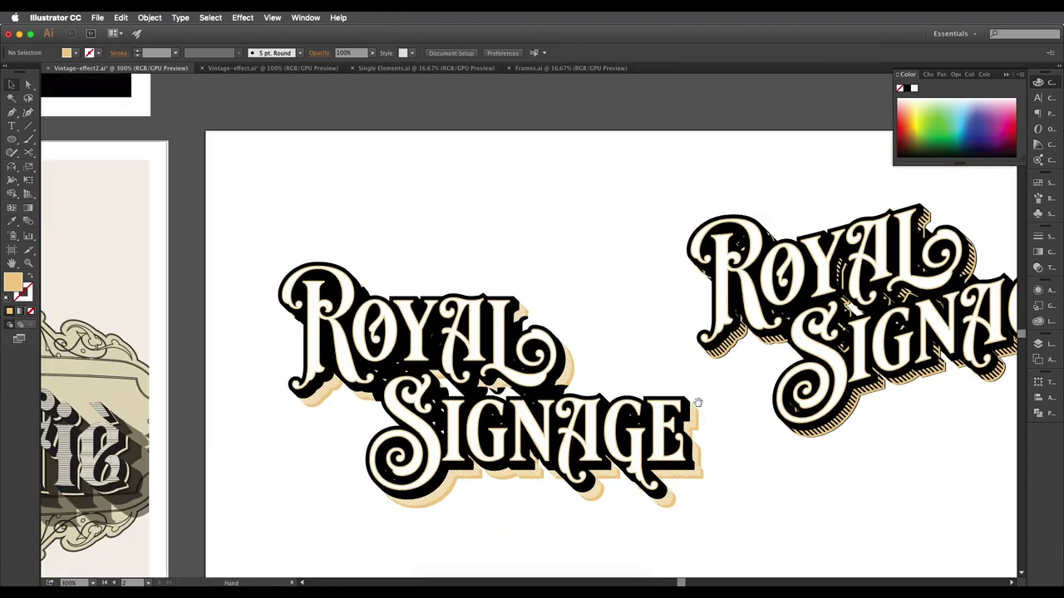
scroll(690, 419, "up", 1)
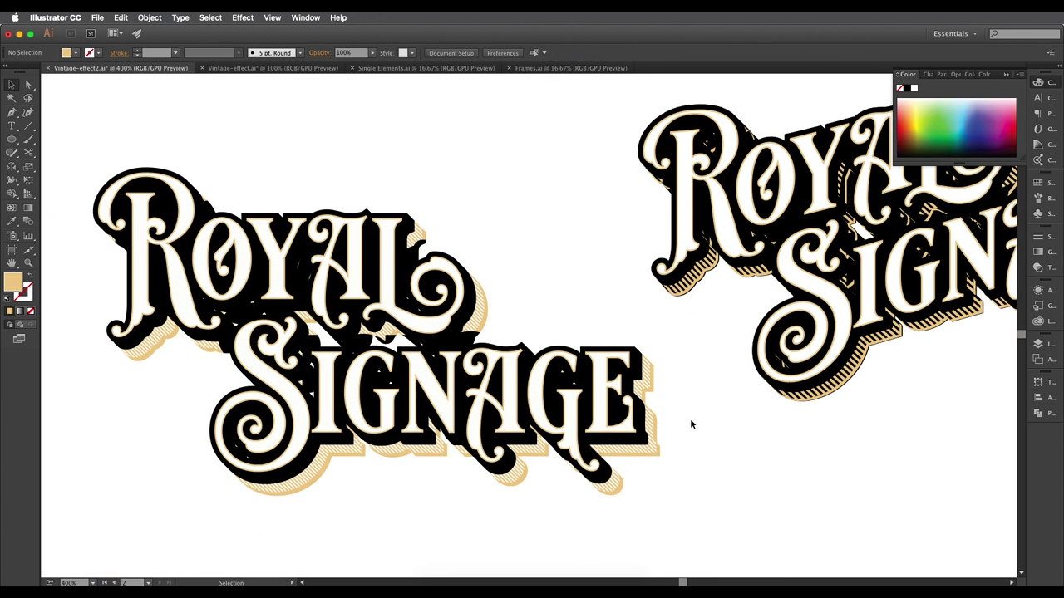
scroll(688, 427, "up", 2)
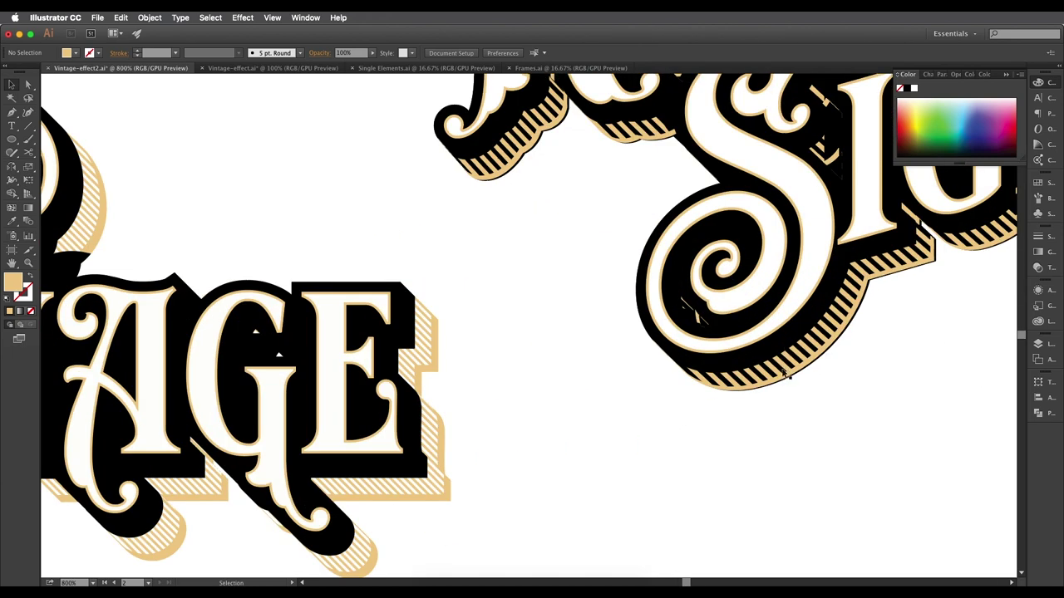
scroll(596, 420, "down", 2)
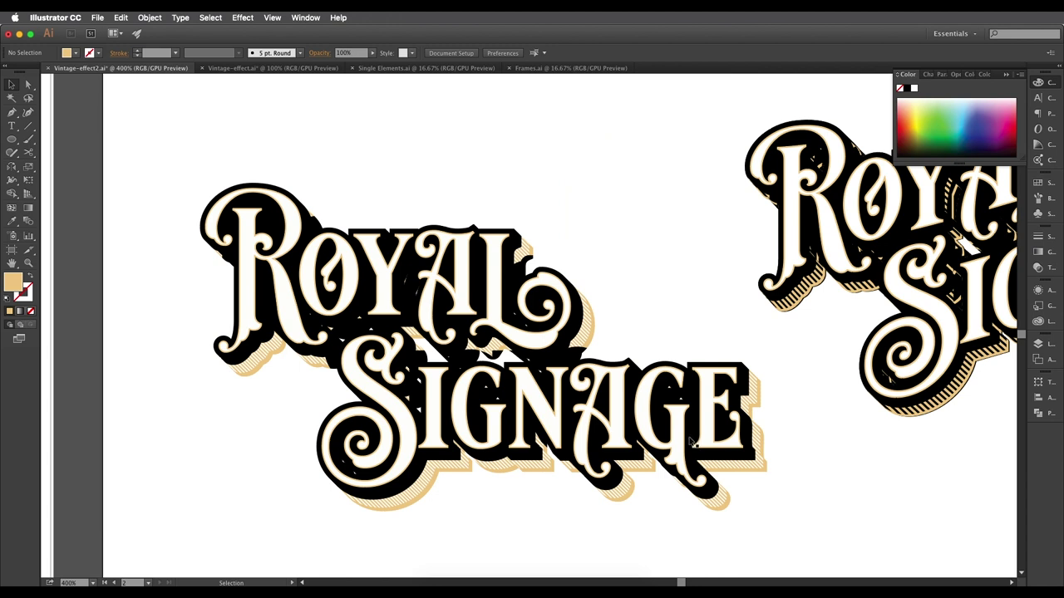
left_click(604, 382)
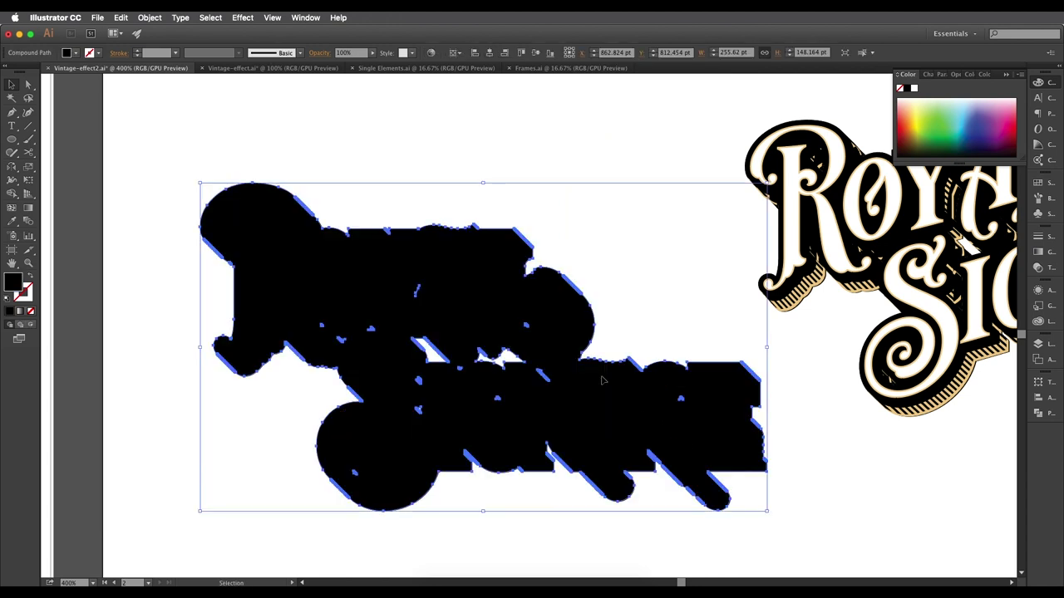
key("a")
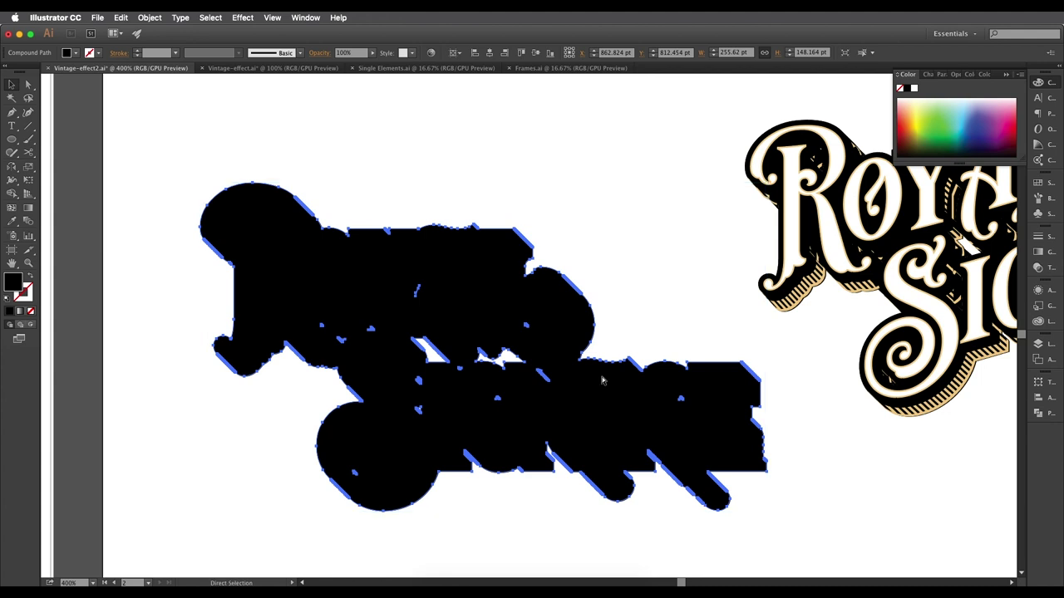
key("super+[")
key("super+[")
key("super+[")
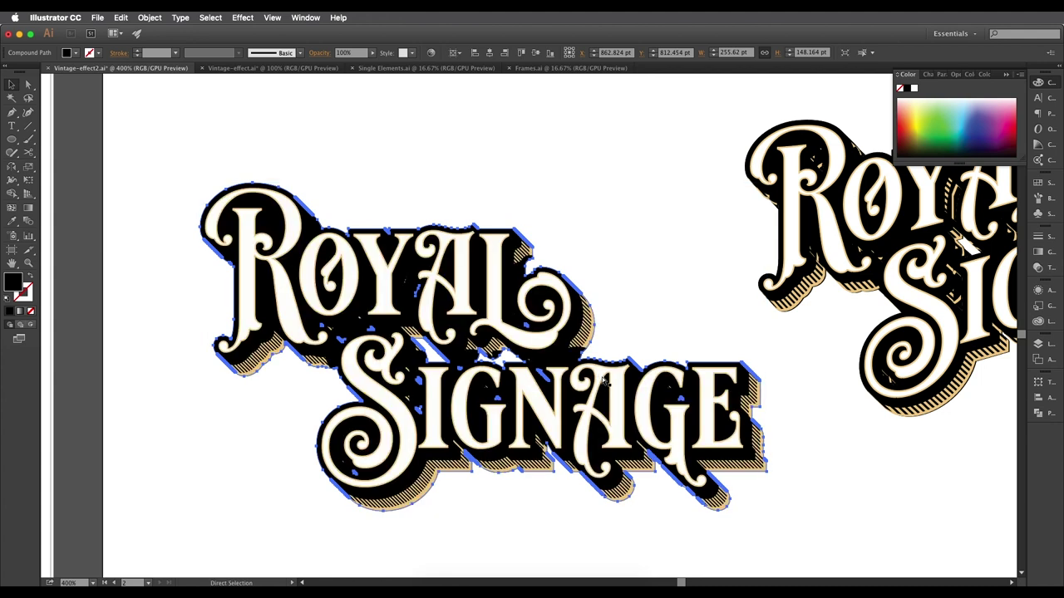
left_click(653, 334)
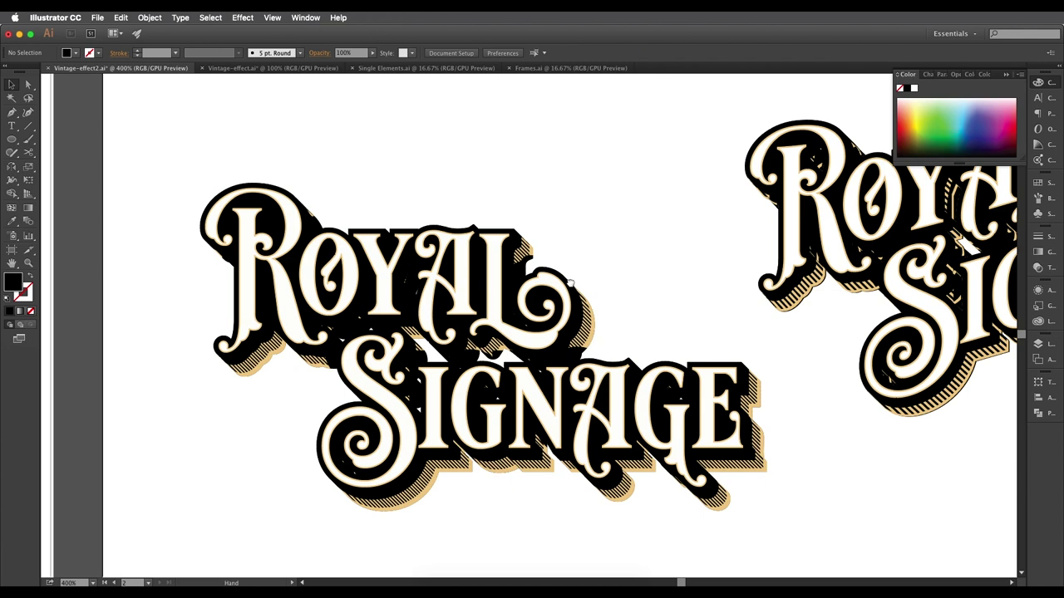
Review the finished Royal Signage lettering up close, the neighbouring badge designs, and the overview of all artboards.
scroll(584, 316, "up", 1)
scroll(582, 316, "down", 3)
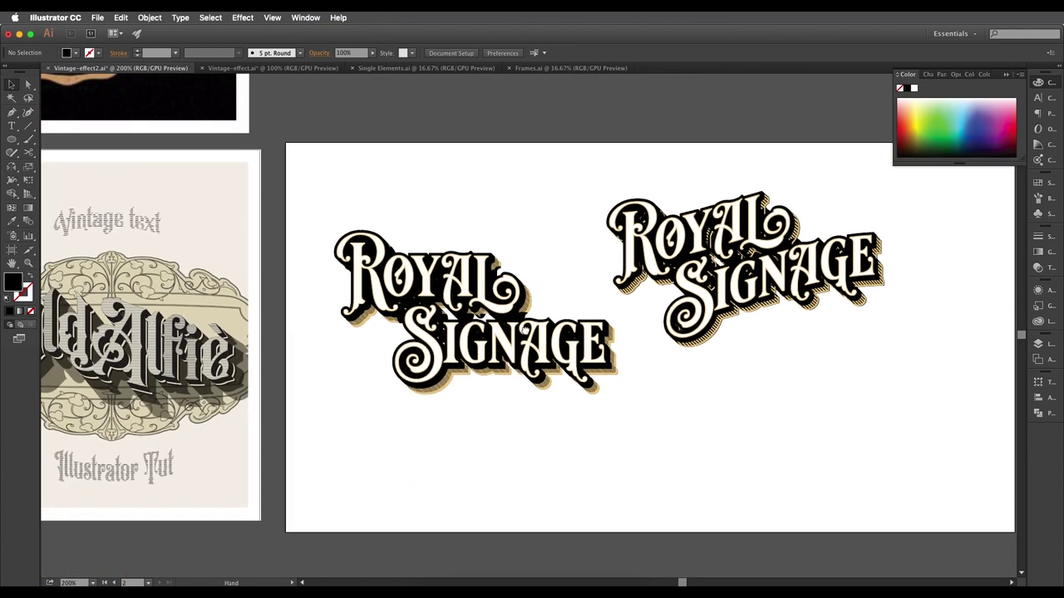
scroll(525, 316, "up", 1)
left_click_drag(514, 317, 538, 347)
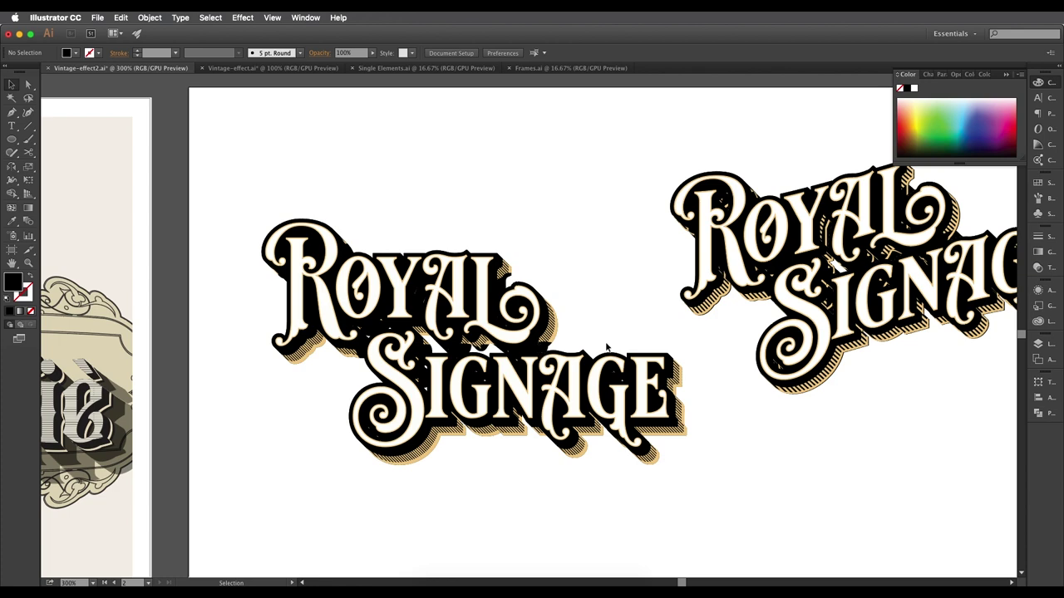
left_click_drag(594, 328, 639, 305)
scroll(638, 305, "down", 1)
left_click_drag(465, 382, 1060, 408)
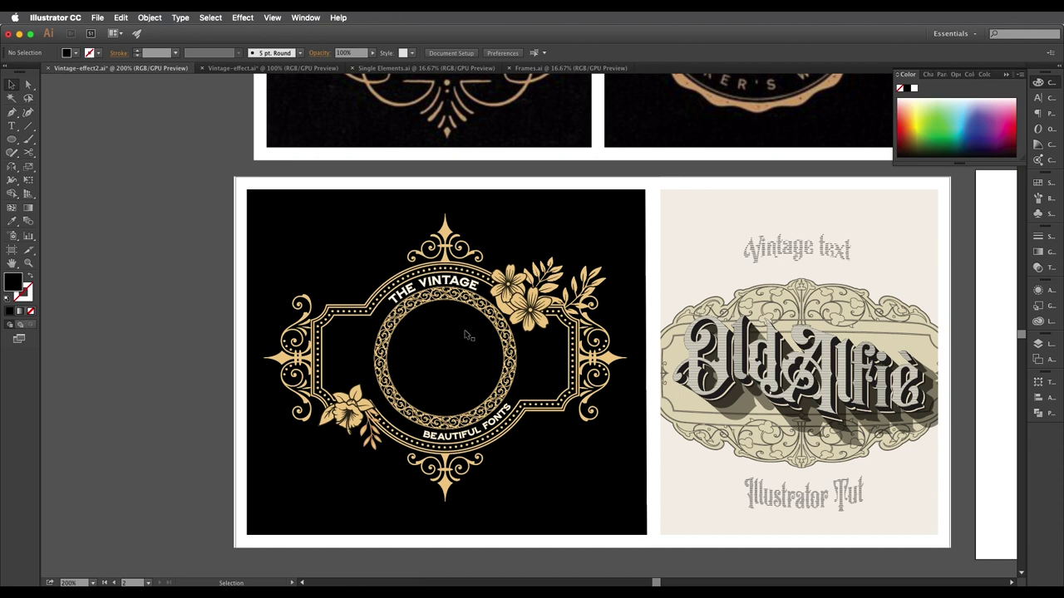
scroll(464, 335, "down", 4)
left_click_drag(605, 369, 562, 369)
scroll(565, 356, "up", 1)
left_click_drag(545, 274, 556, 291)
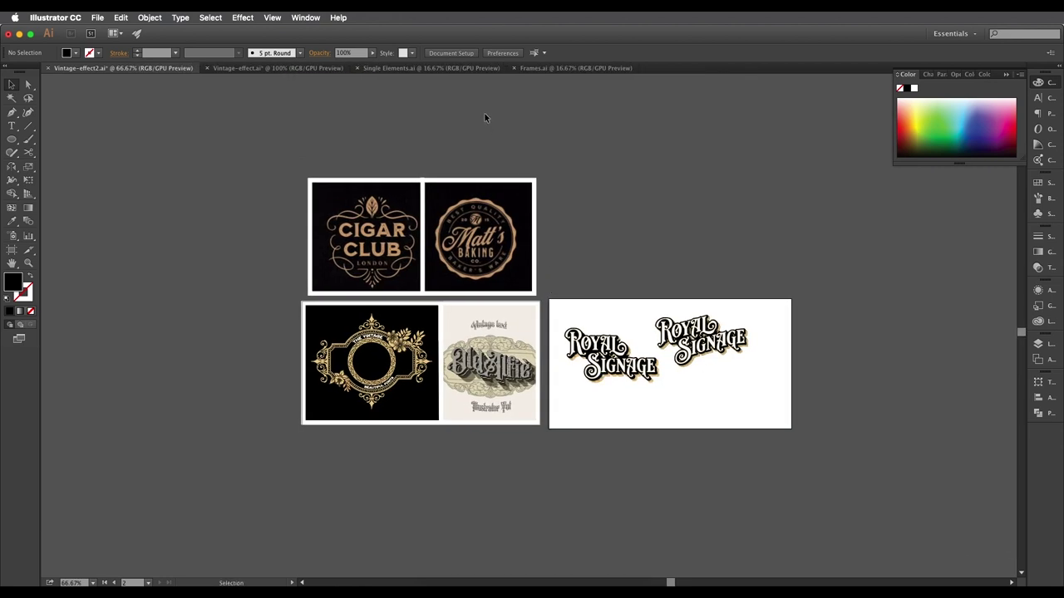
Look over the ornaments in Single Elements.ai and the ornate frames in Frames.ai.
left_click(453, 68)
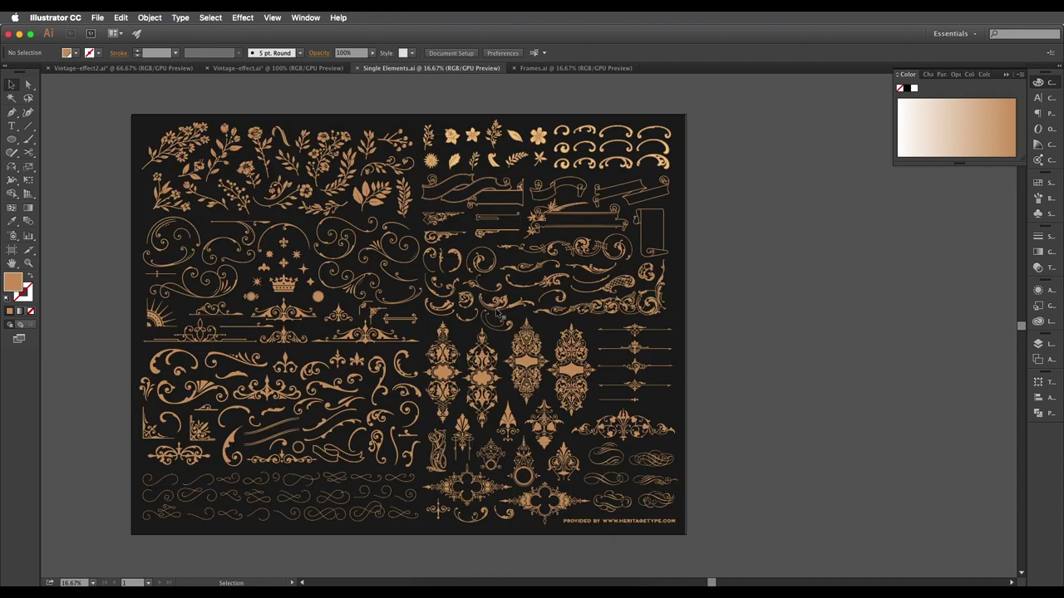
left_click(548, 67)
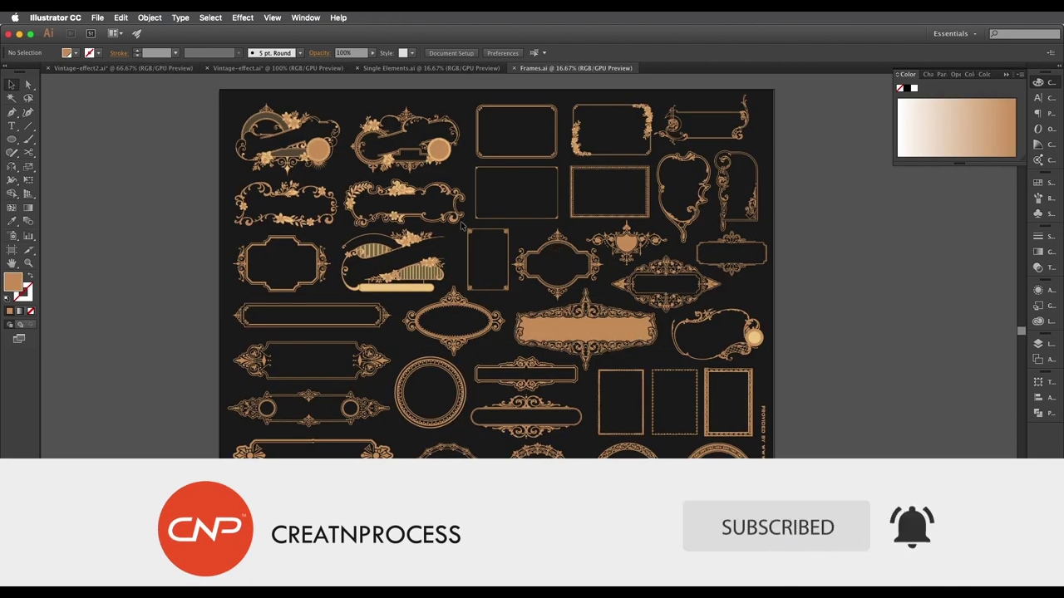
left_click_drag(570, 255, 646, 368)
scroll(597, 280, "up", 2)
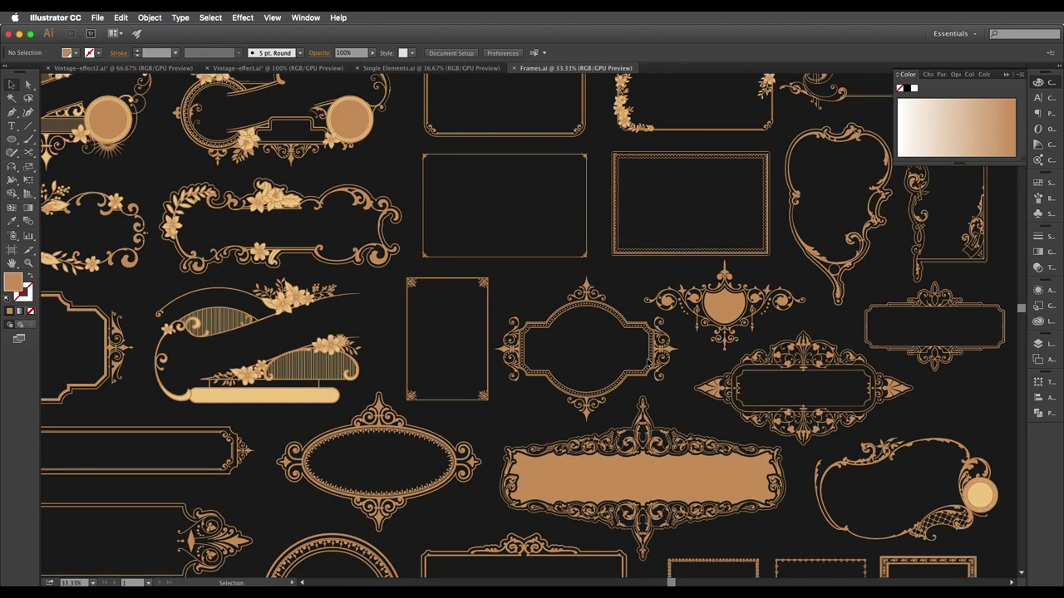
Select the ornate frame with four pointed finials together with the circular scrollwork frame in the bottom row.
left_click(657, 355)
left_click_drag(658, 444, 585, 279)
scroll(646, 432, "down", 1)
left_click_drag(505, 490, 511, 394)
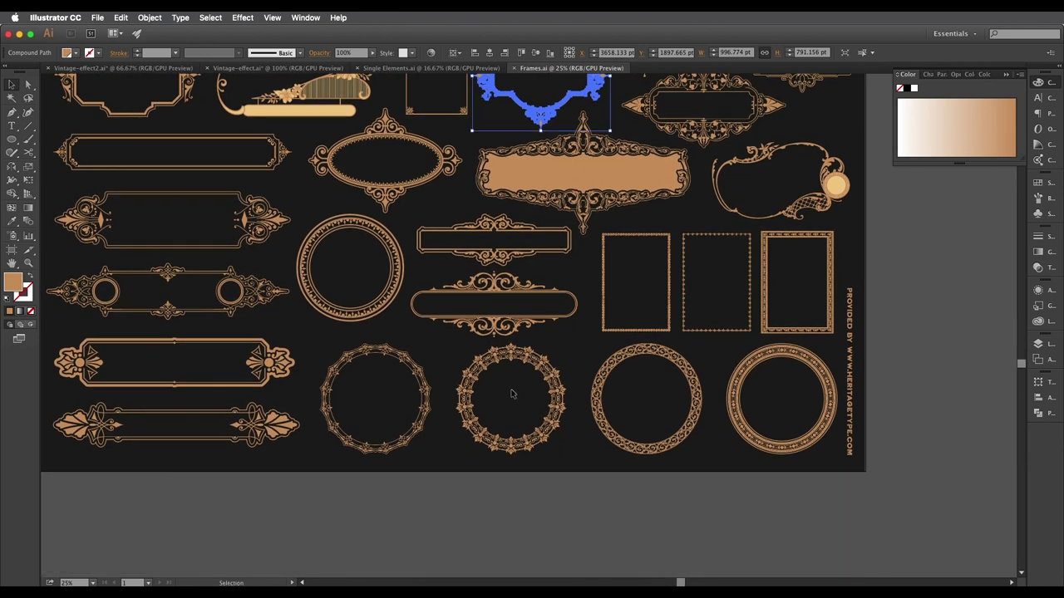
scroll(529, 416, "up", 1)
left_click_drag(577, 429, 541, 420)
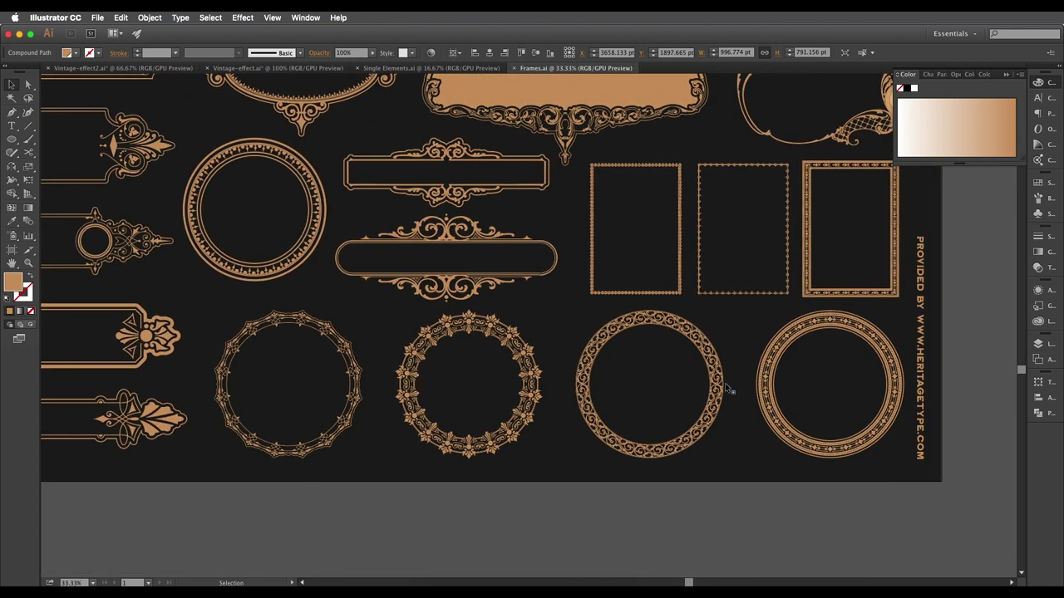
left_click(669, 329)
scroll(671, 330, "down", 1)
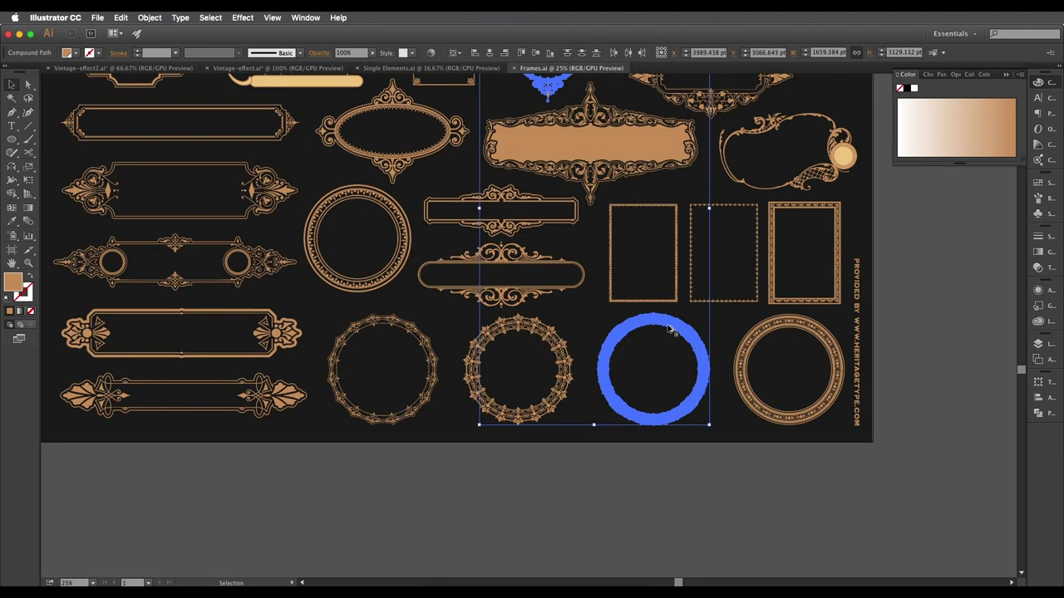
Bring the four-finial and circular frames into Vintage-effect2.ai and scale them together to about 597 × 1126 pt.
scroll(671, 330, "down", 1)
left_click_drag(619, 212, 733, 216)
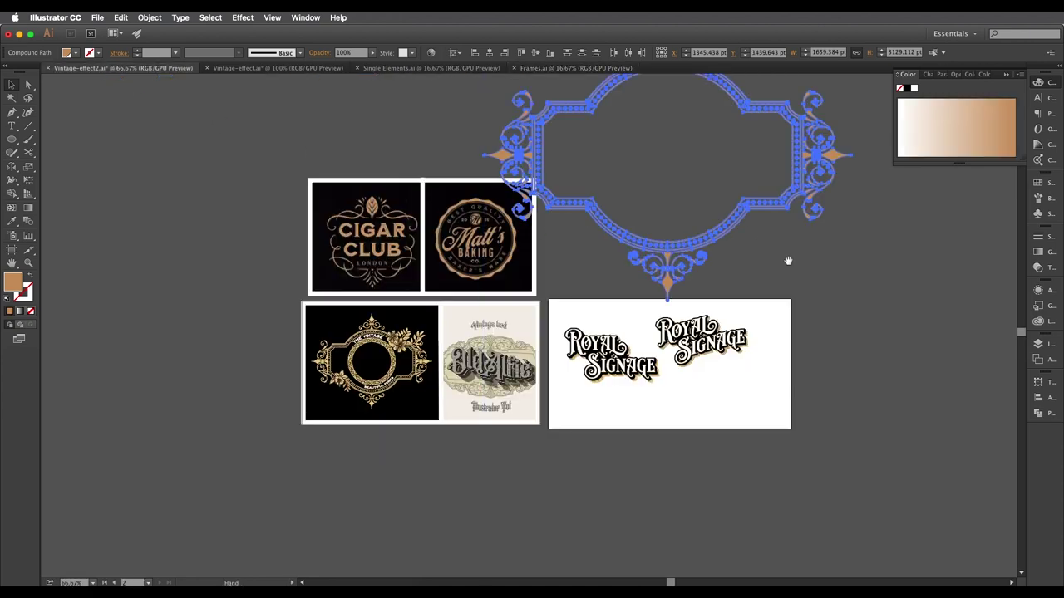
left_click_drag(789, 261, 671, 245)
scroll(673, 246, "down", 3)
scroll(674, 247, "down", 1)
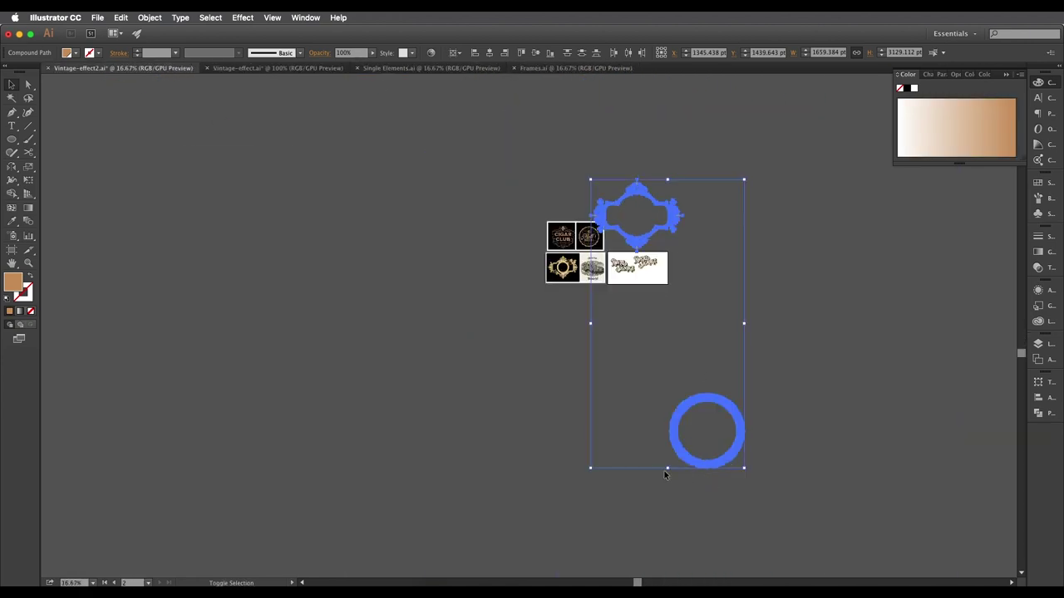
left_click_drag(668, 471, 667, 283)
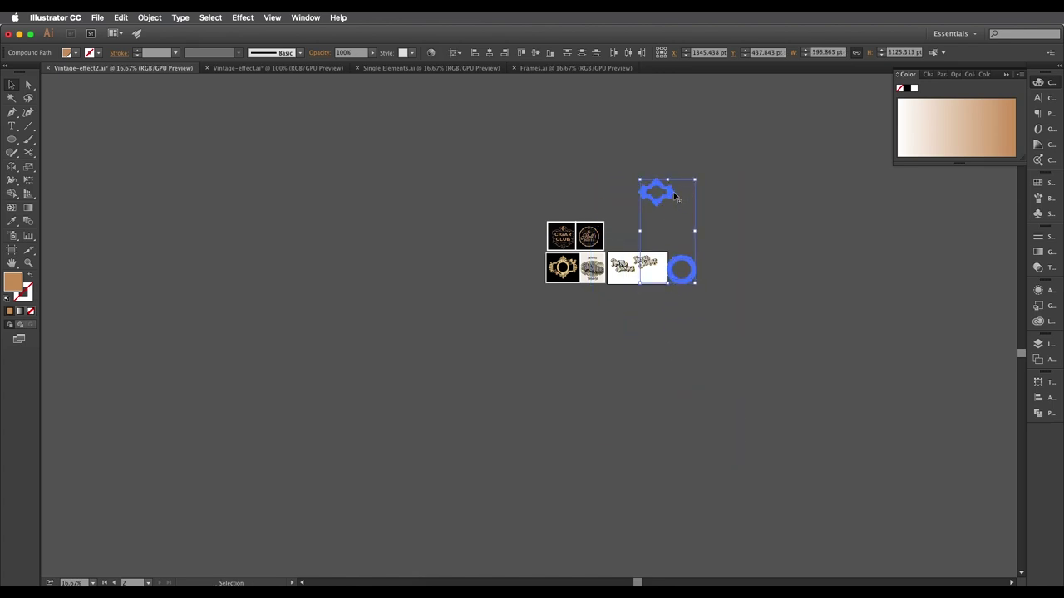
Move both frames to the empty area beside the white artboard and remove the spare copy of the Royal Signage lettering.
left_click_drag(673, 195, 721, 264)
left_click(727, 295)
left_click_drag(743, 334, 720, 295)
scroll(723, 268, "up", 2)
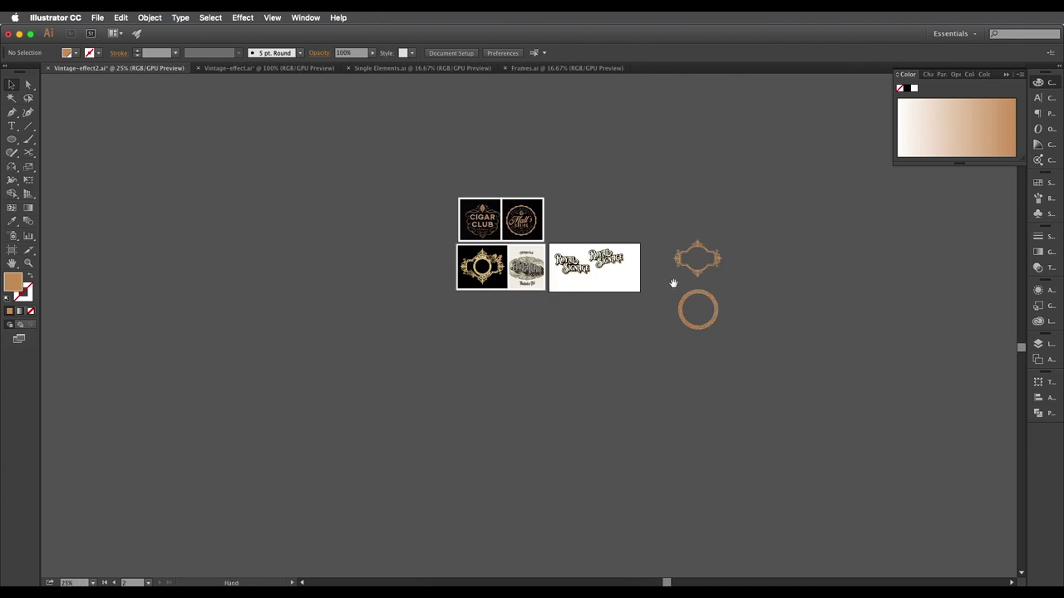
scroll(710, 307, "up", 3)
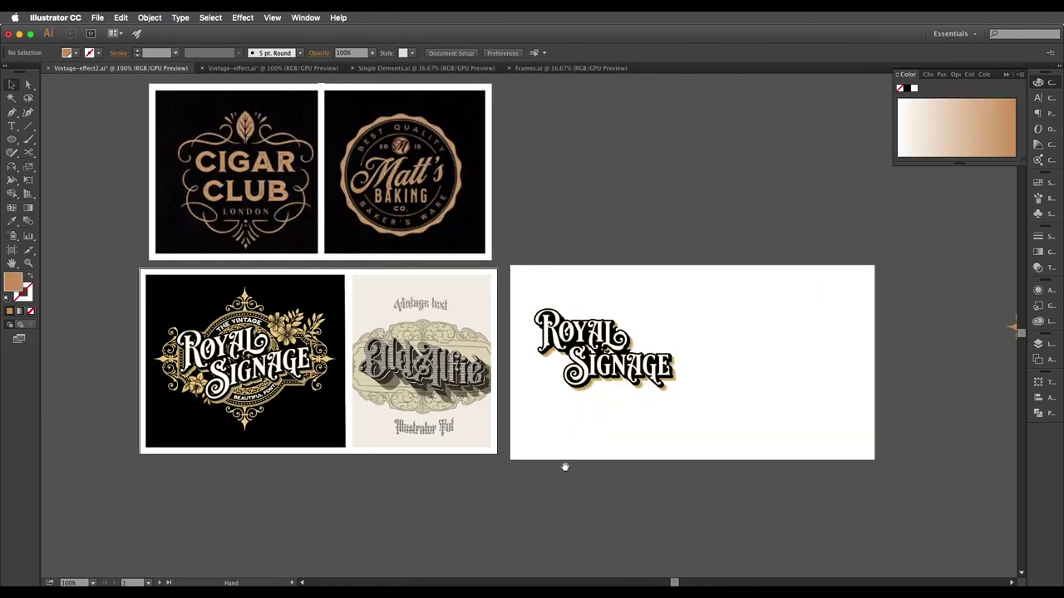
left_click_drag(565, 466, 528, 453)
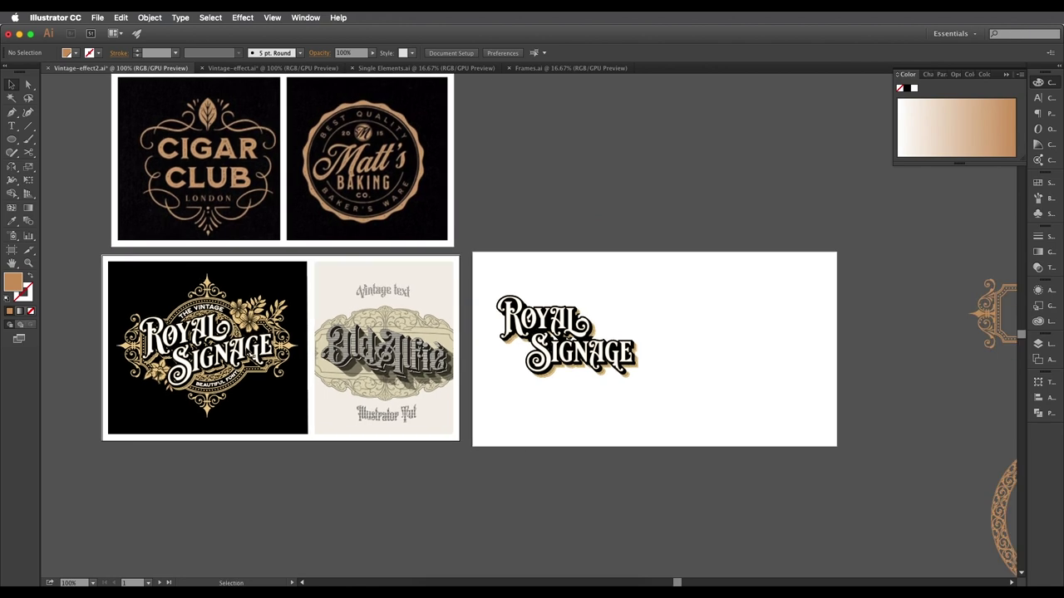
Group all parts of the Royal Signage lettering and move it off the white artboard into the space above it.
scroll(670, 384, "right", 6)
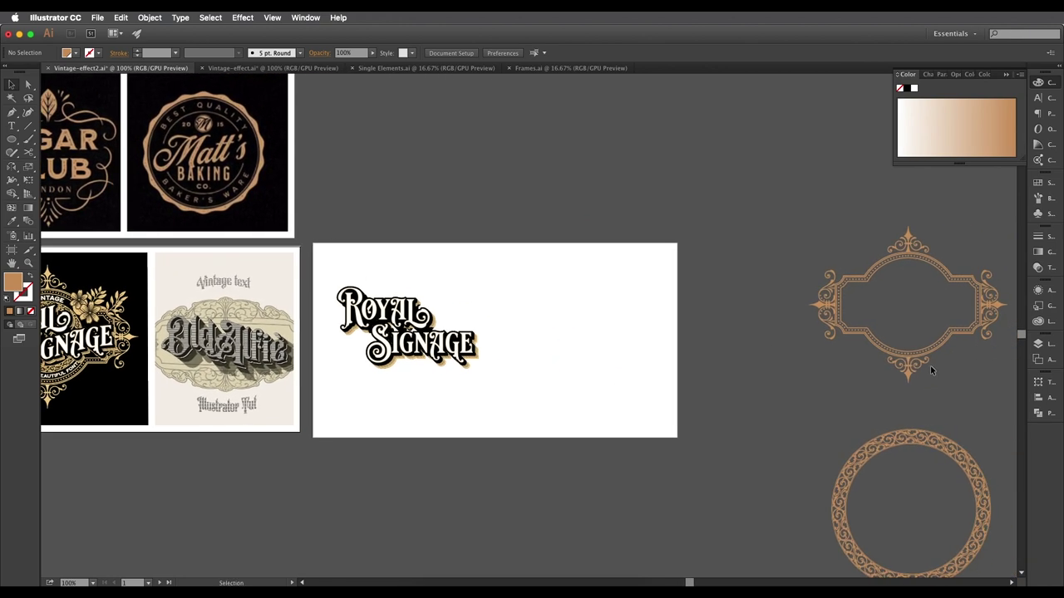
left_click(873, 347)
key("a")
left_click_drag(479, 245, 352, 381)
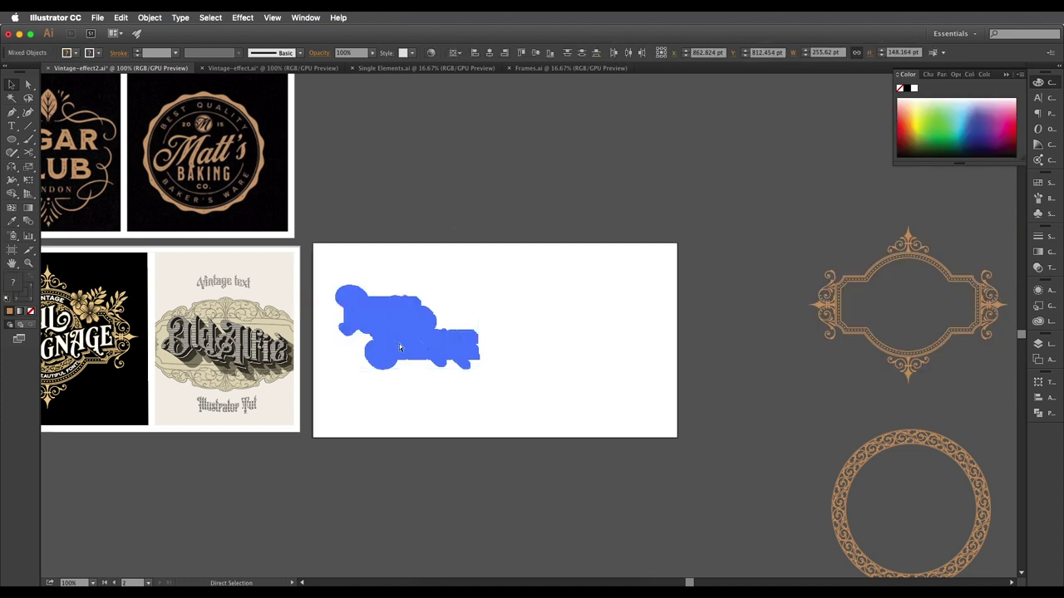
key("v")
left_click_drag(416, 347, 481, 144)
left_click_drag(517, 248, 644, 229)
Place a copy of the reference design's black background rectangle, about 376 × 329 pt, on the white artboard.
left_click(219, 263)
left_click_drag(232, 261, 609, 270)
left_click_drag(703, 444, 687, 455)
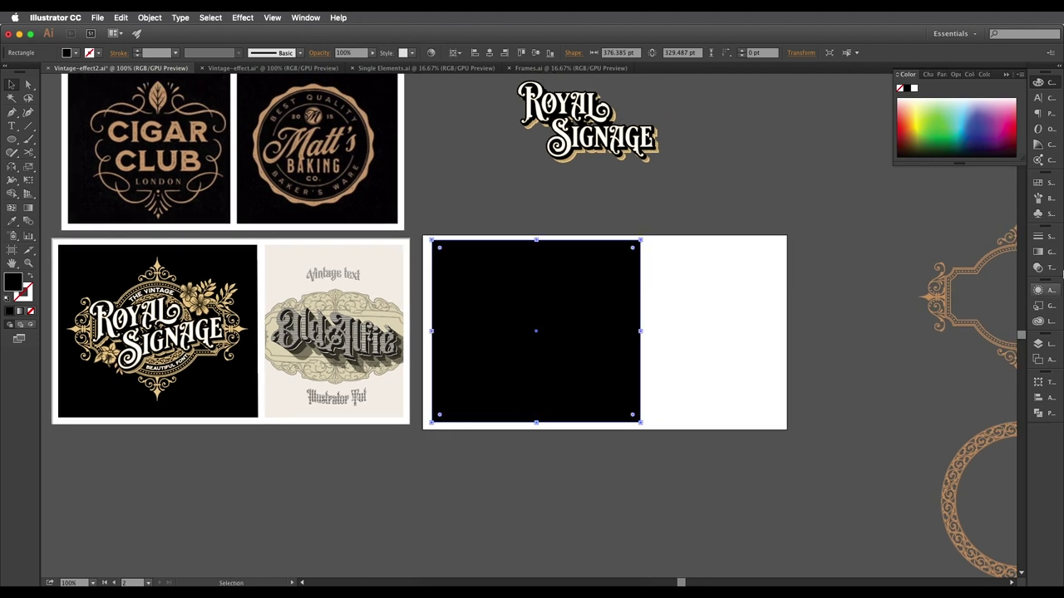
Move the four-finial frame onto the black rectangle, scale it to about 331 × 263 pt and center it there.
left_click(948, 330)
left_click_drag(948, 330, 470, 353)
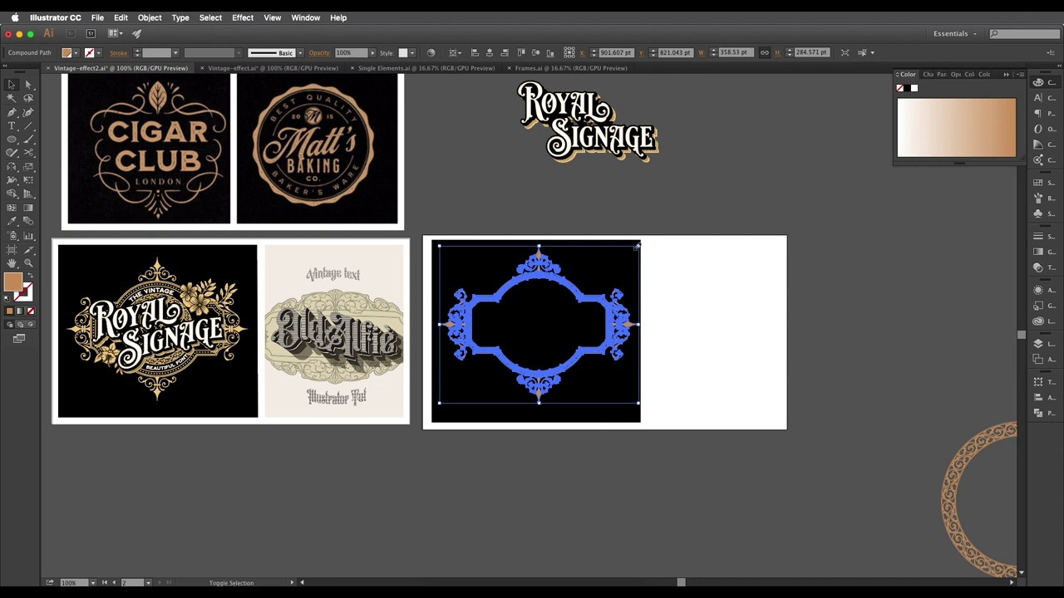
left_click_drag(638, 246, 631, 253)
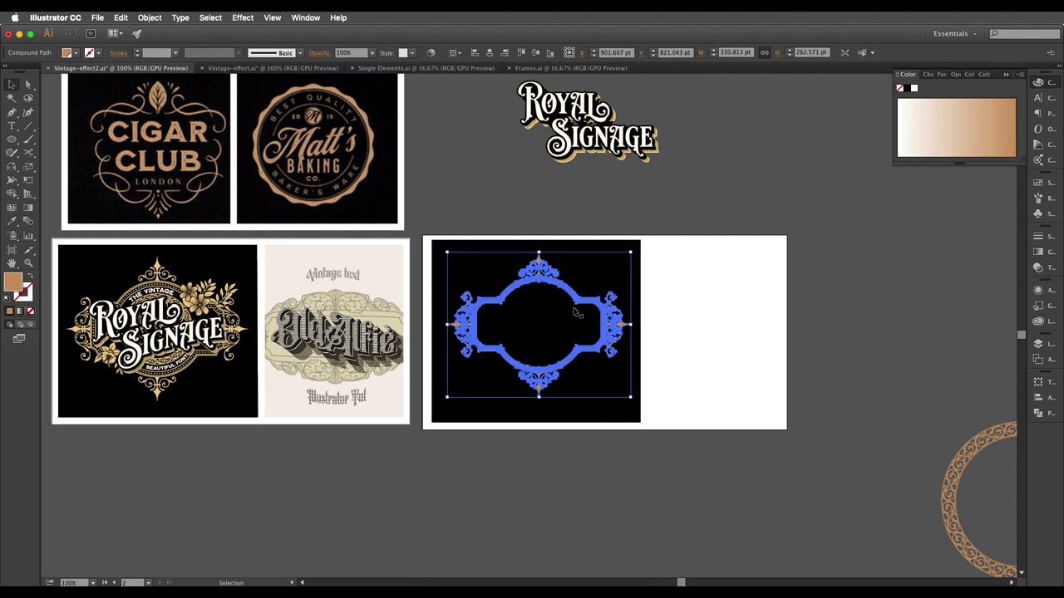
left_click_drag(580, 307, 578, 309)
left_click(744, 295)
left_click_drag(728, 325, 726, 319)
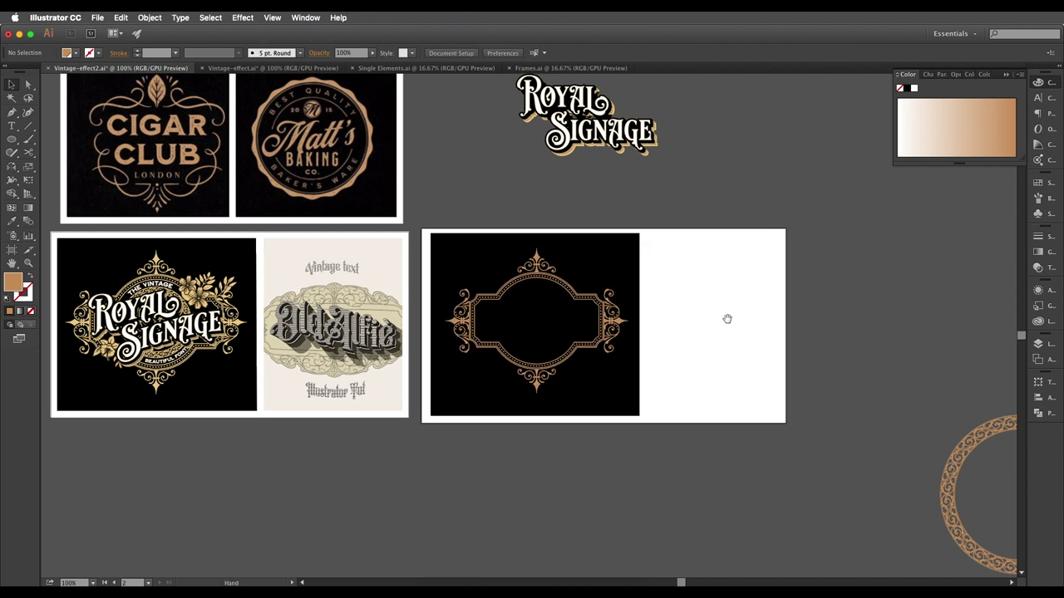
Recolor the four-finial frame and the circular frame with the light gold sampled from the Royal Signage lettering's shadow.
left_click(623, 324)
left_click(604, 339)
left_click_drag(528, 366, 513, 373)
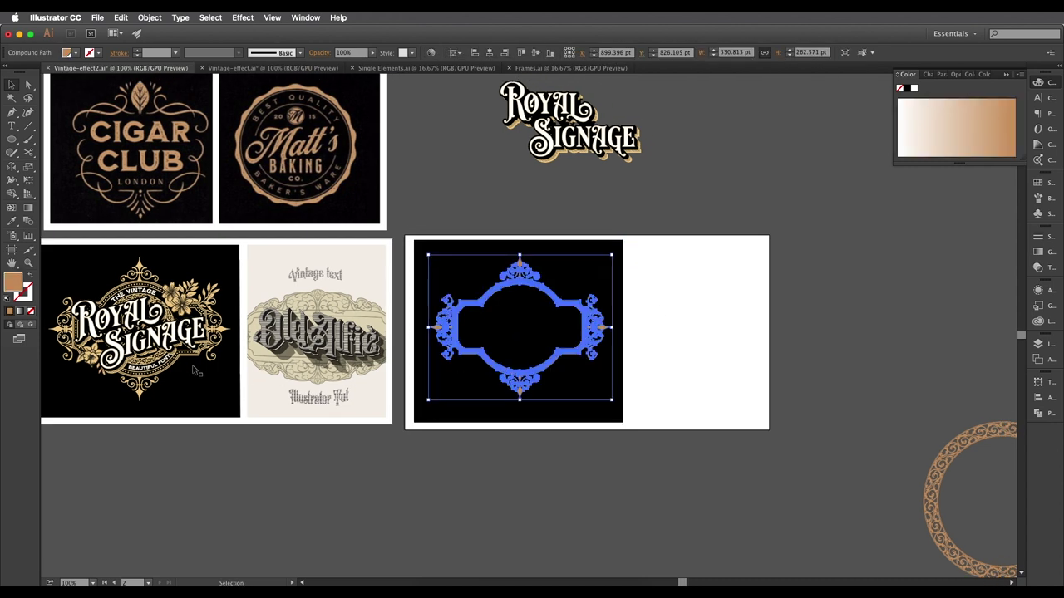
left_click_drag(630, 403, 547, 383)
left_click(864, 454, "shift")
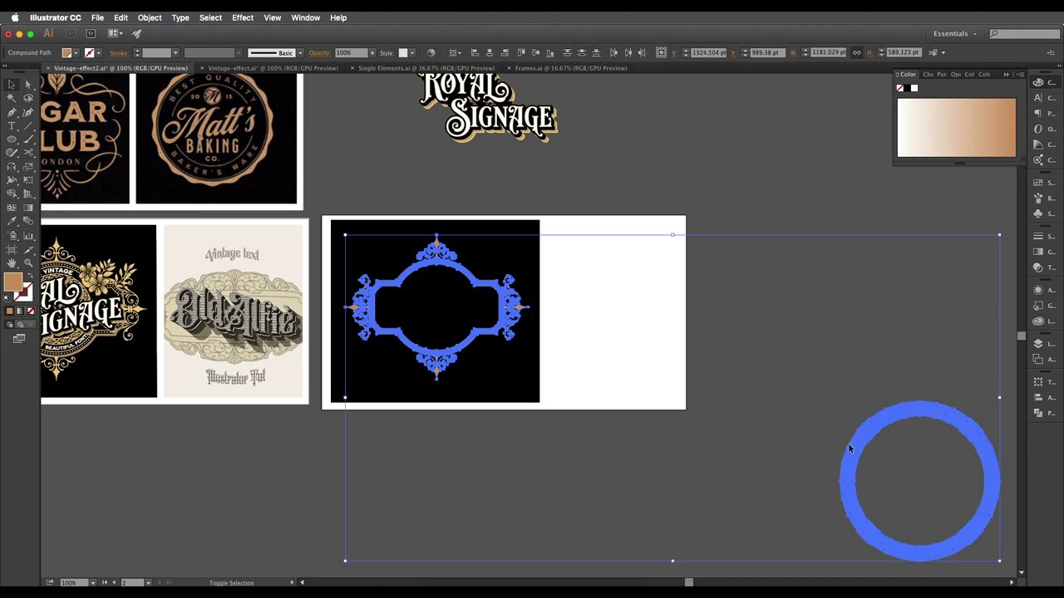
key("i")
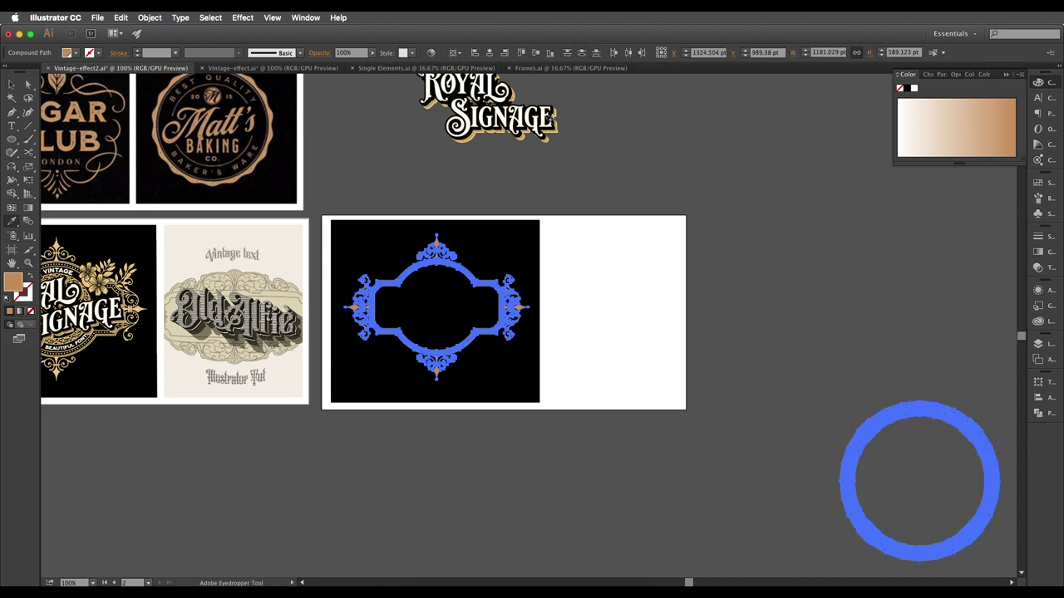
scroll(553, 138, "up", 4)
left_click(572, 154)
scroll(551, 232, "down", 4)
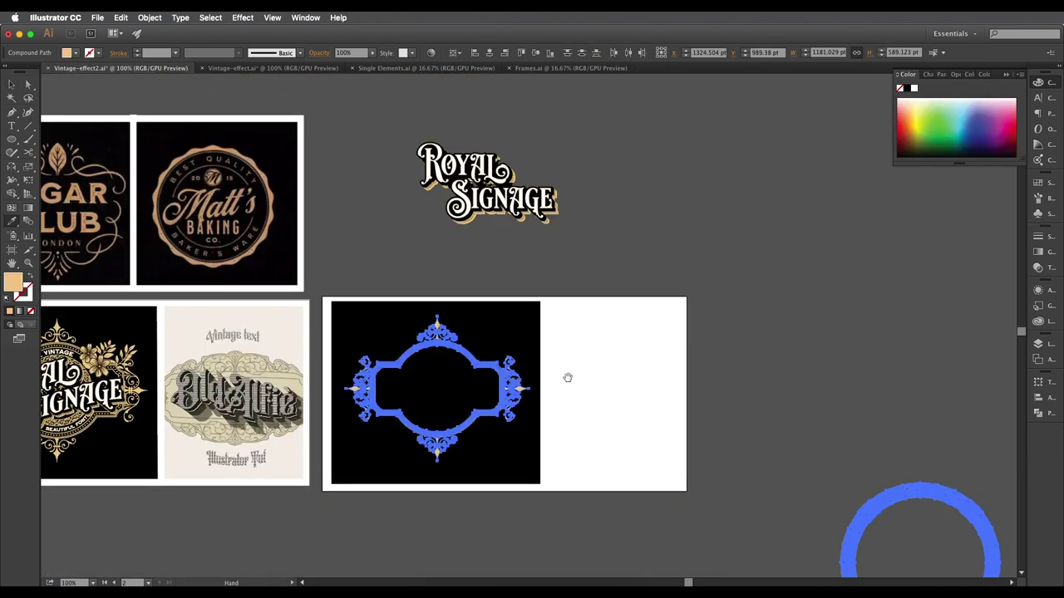
left_click_drag(568, 378, 587, 335)
key("v")
left_click(606, 345)
Move the circular scrollwork frame up beside the white artboard, level with its upper part.
scroll(609, 342, "left", 2)
scroll(609, 342, "down", 1)
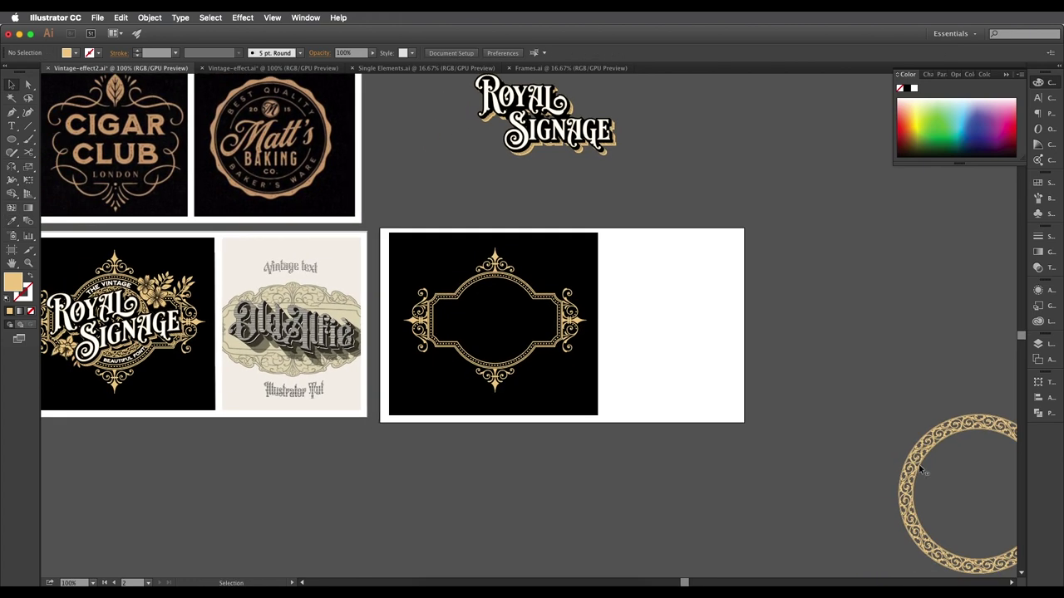
left_click_drag(914, 462, 798, 215)
scroll(798, 214, "left", 2)
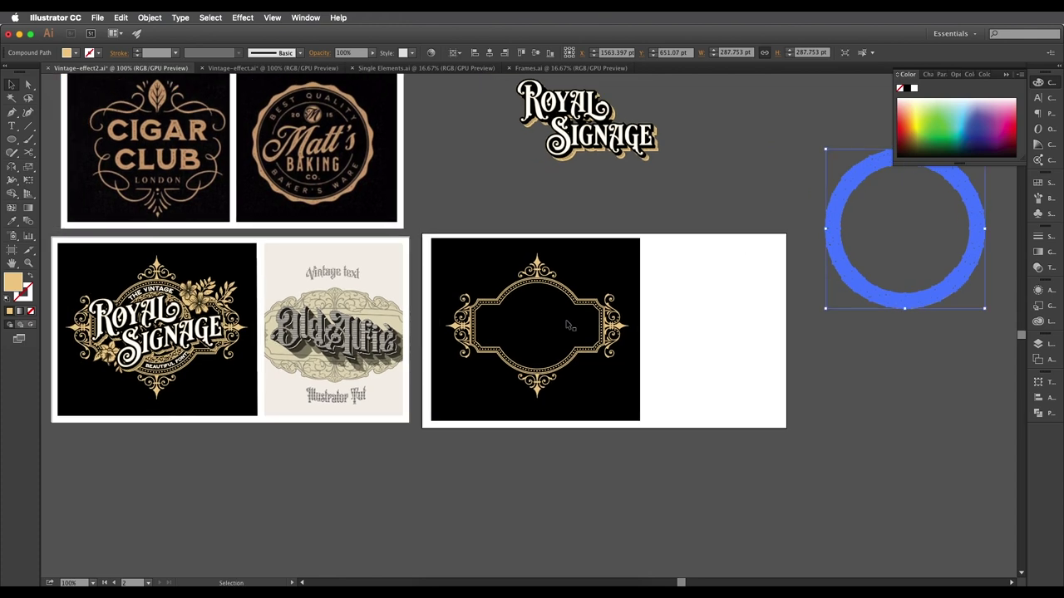
Place the Royal Signage lettering over the four-finial frame on the black rectangle and compare it with the reference badge.
scroll(798, 214, "left", 2)
scroll(797, 214, "up", 1)
scroll(605, 181, "right", 2)
scroll(605, 182, "up", 1)
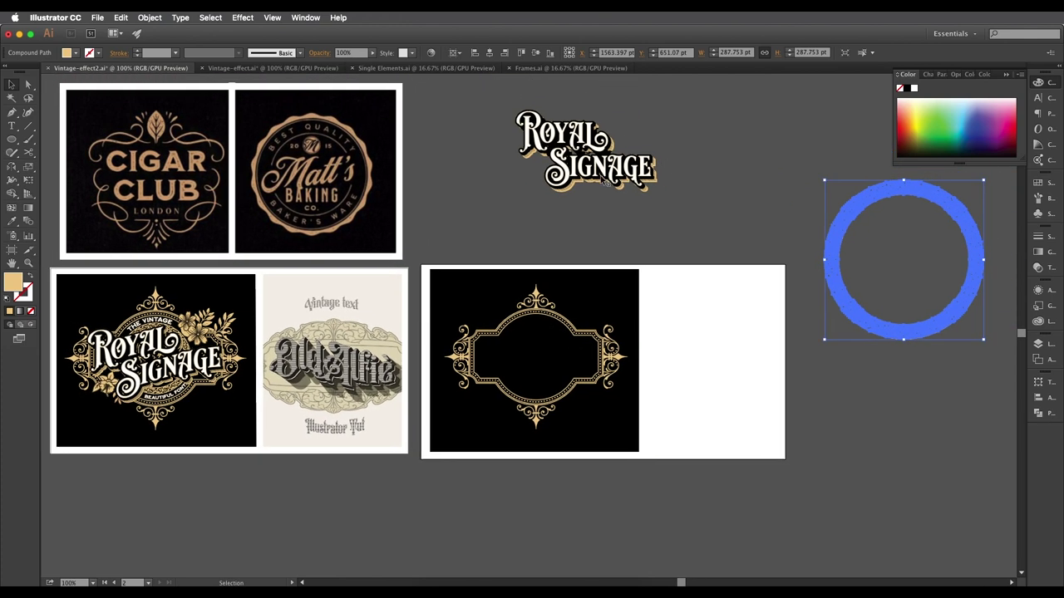
left_click_drag(604, 181, 553, 380)
scroll(553, 380, "up", 2)
scroll(566, 379, "down", 3)
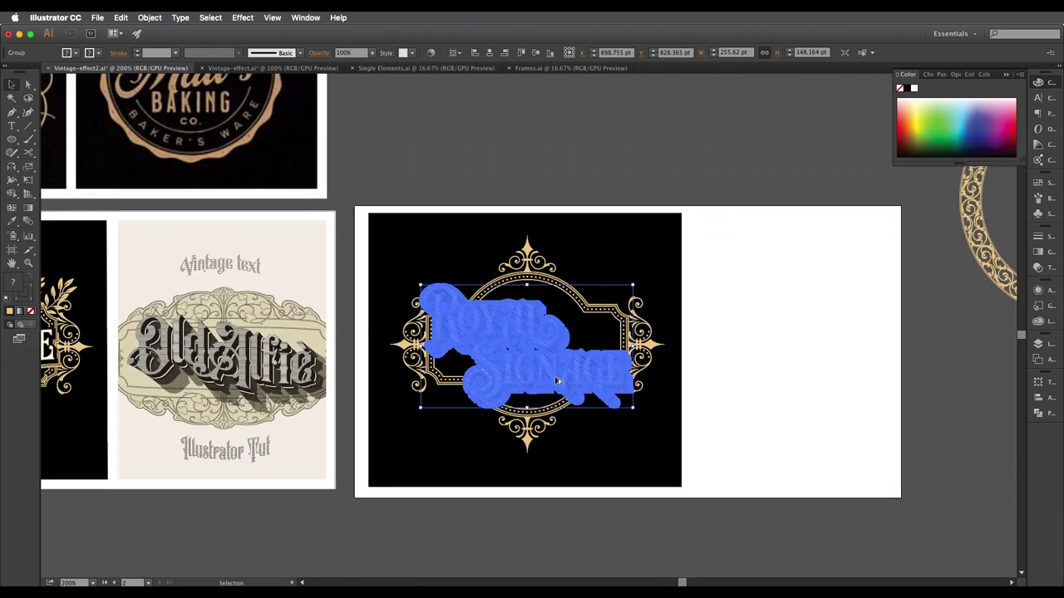
scroll(513, 369, "left", 4)
scroll(513, 370, "down", 1)
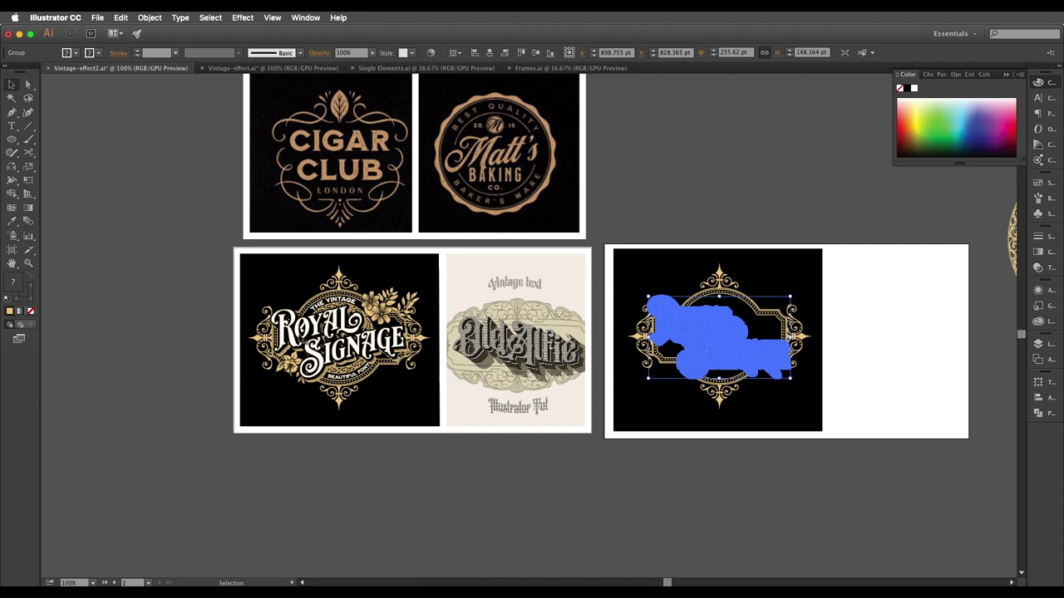
scroll(704, 349, "right", 1)
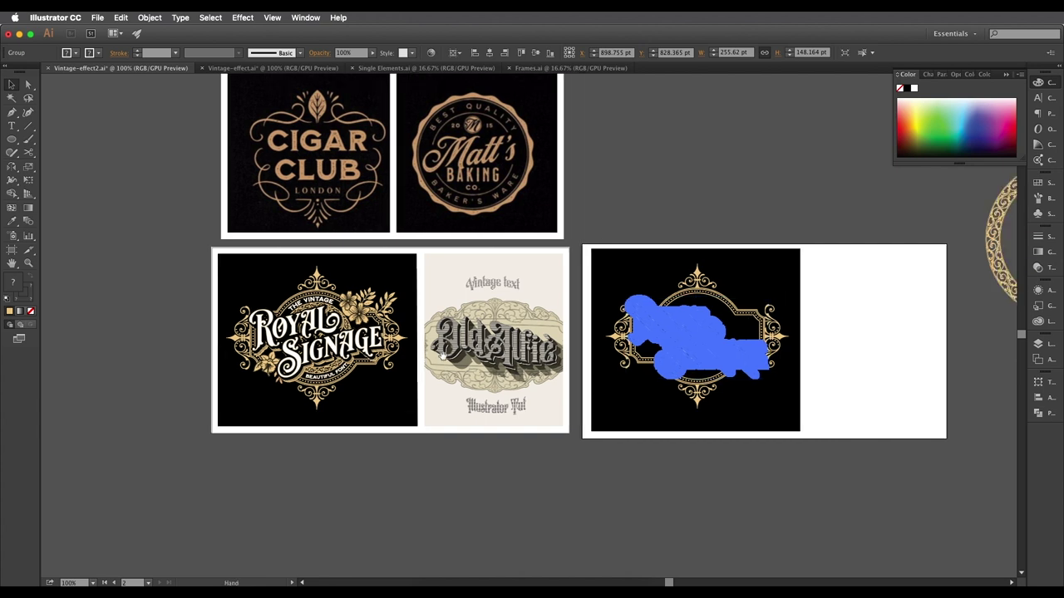
Start an Envelope Distort with Warp on the Royal Signage lettering group.
left_click(147, 18)
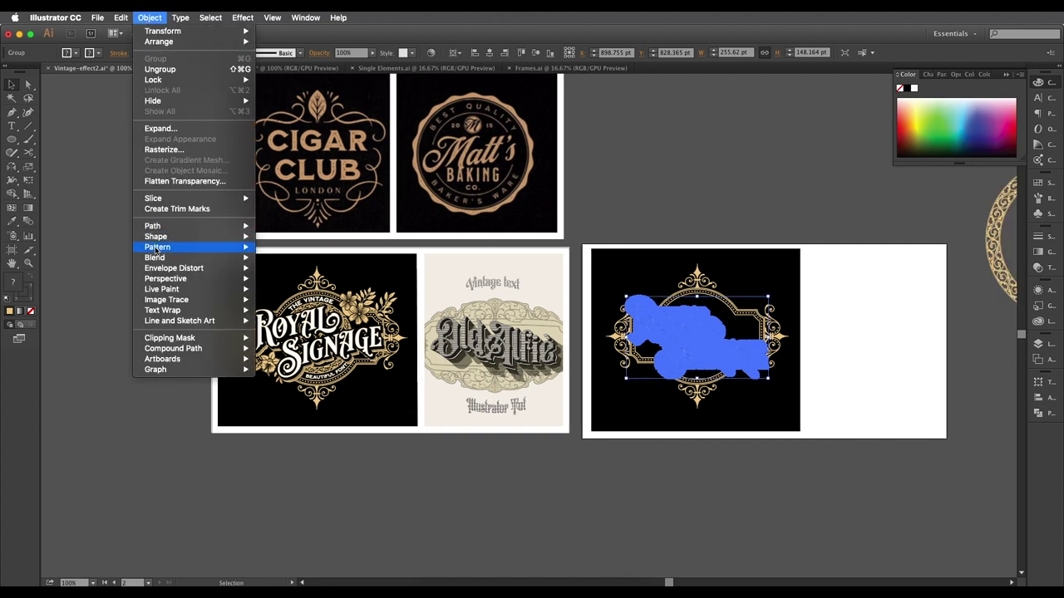
mouse_move(169, 268)
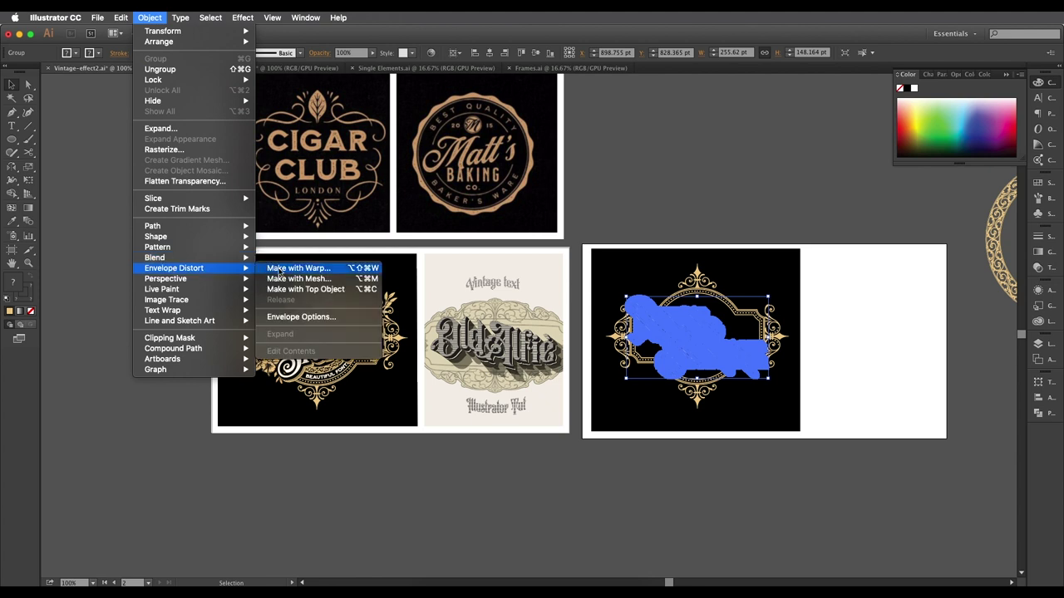
left_click(279, 269)
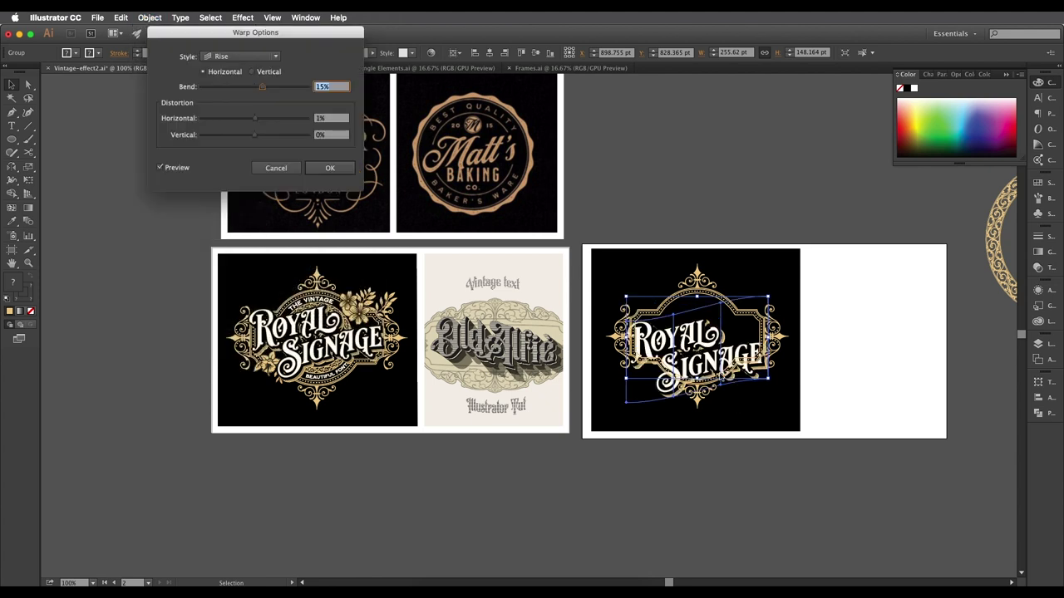
Preview the Arc, Arc Upper, Bulge, Shell Lower, Shell Upper and Flag warp styles on the lettering.
left_click(241, 56)
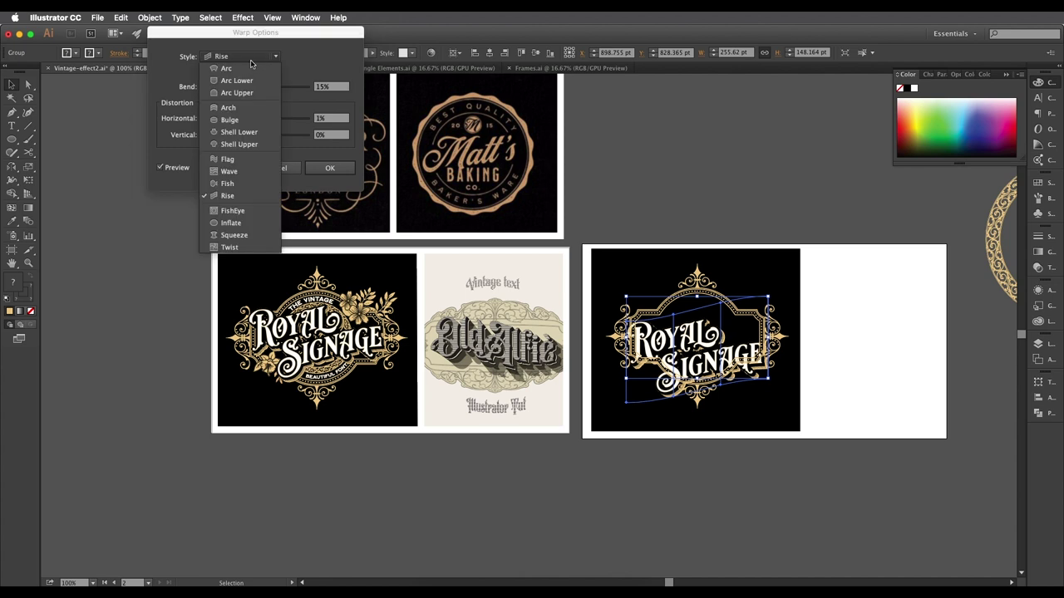
left_click(226, 68)
left_click(241, 57)
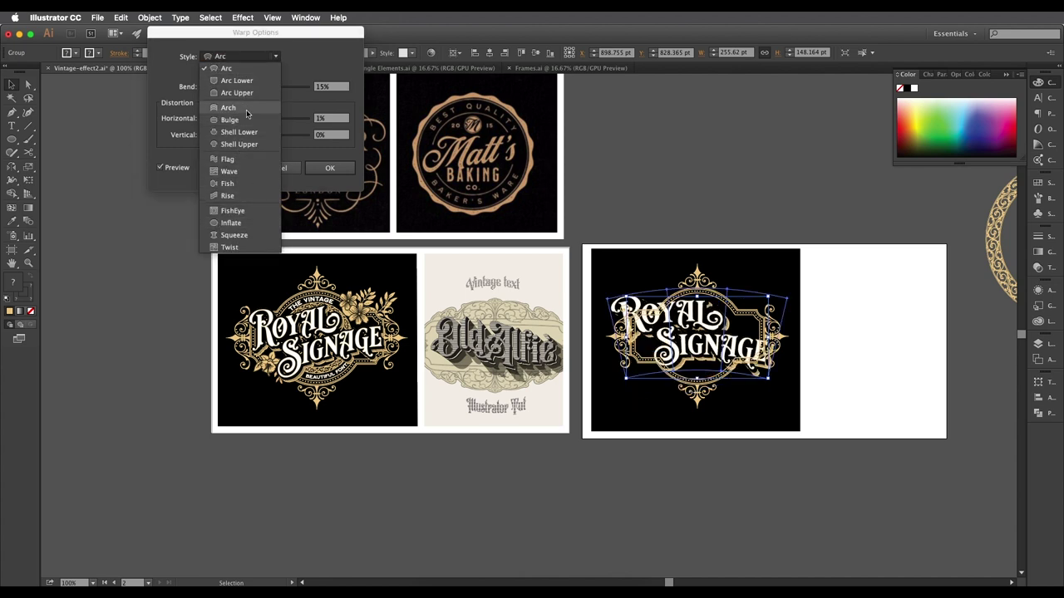
left_click(233, 62)
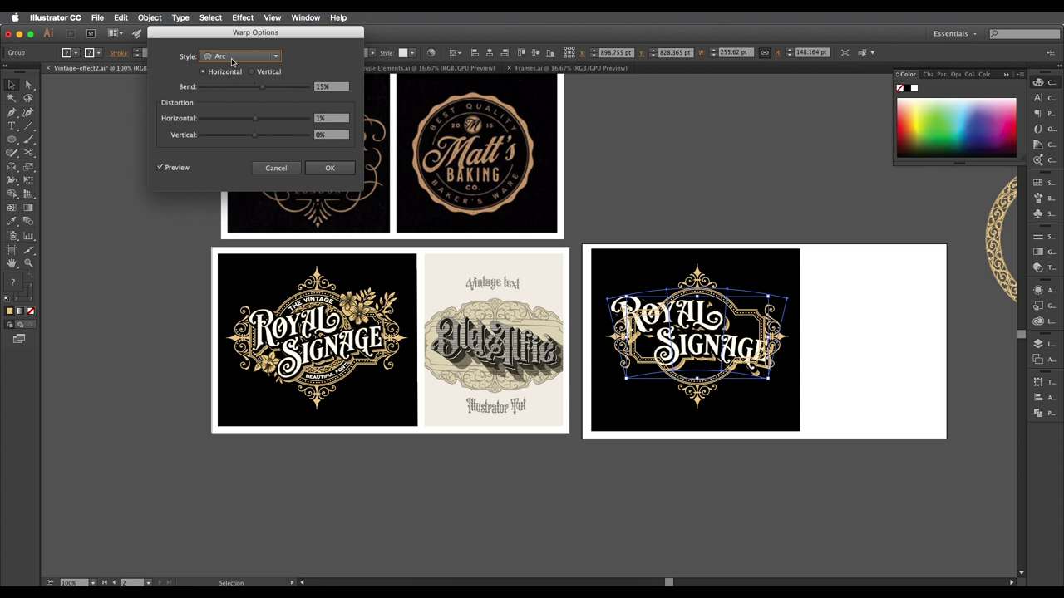
key("Down")
key("Down")
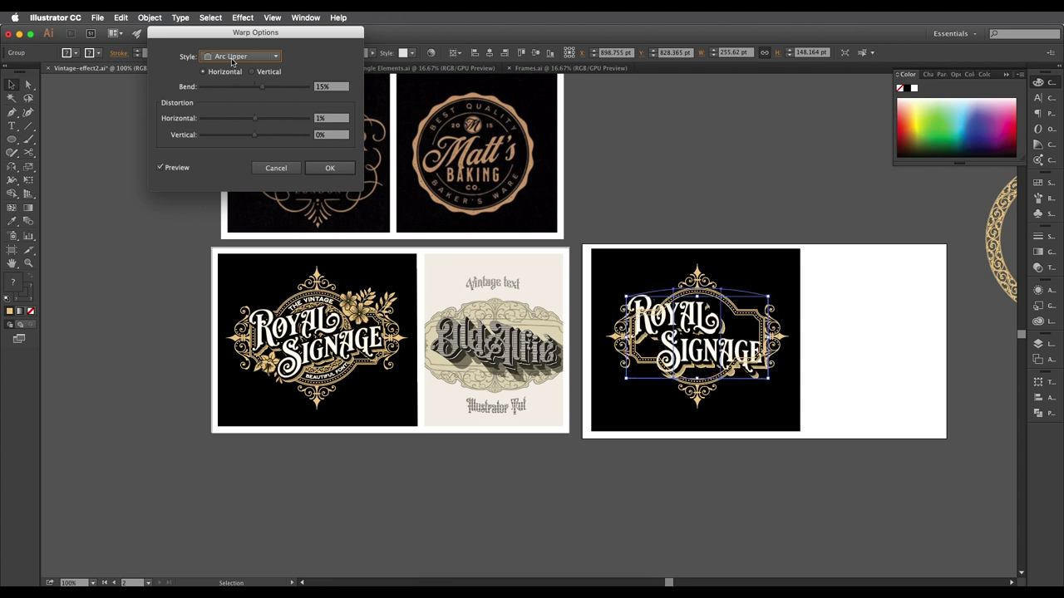
key("Down")
key("Down")
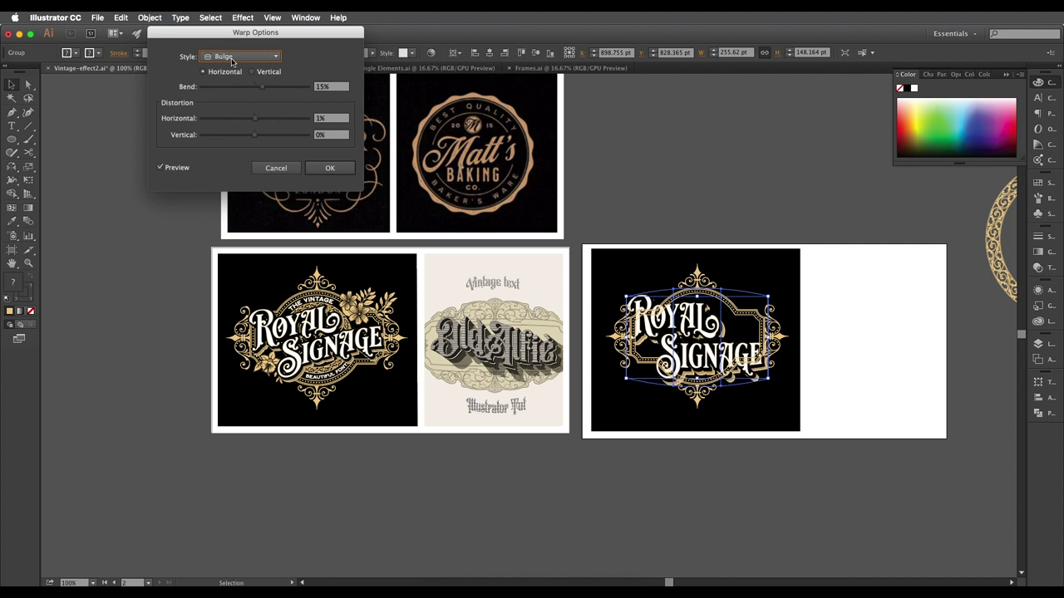
key("Down")
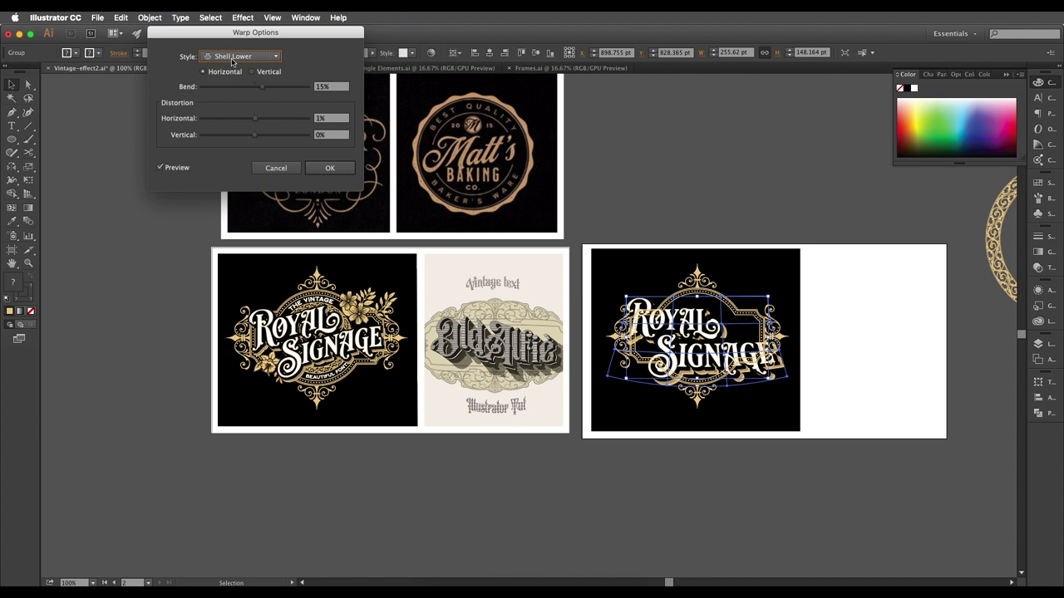
key("Down")
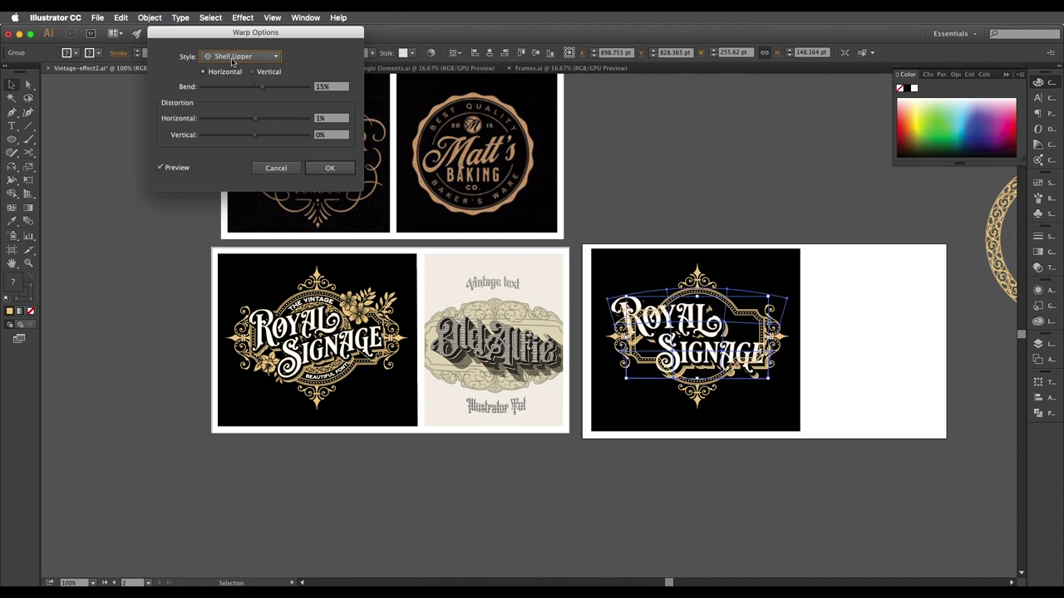
key("Down")
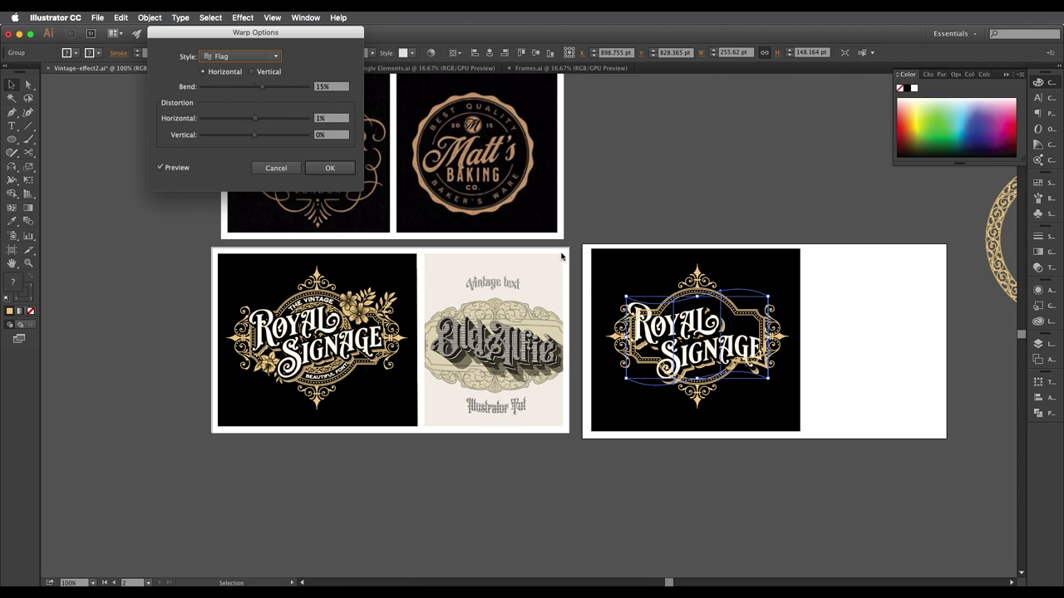
Choose the Rise warp style for the Royal Signage lettering, set its bend to 12%, and apply the warp.
key("Down")
key("Down")
key("Down")
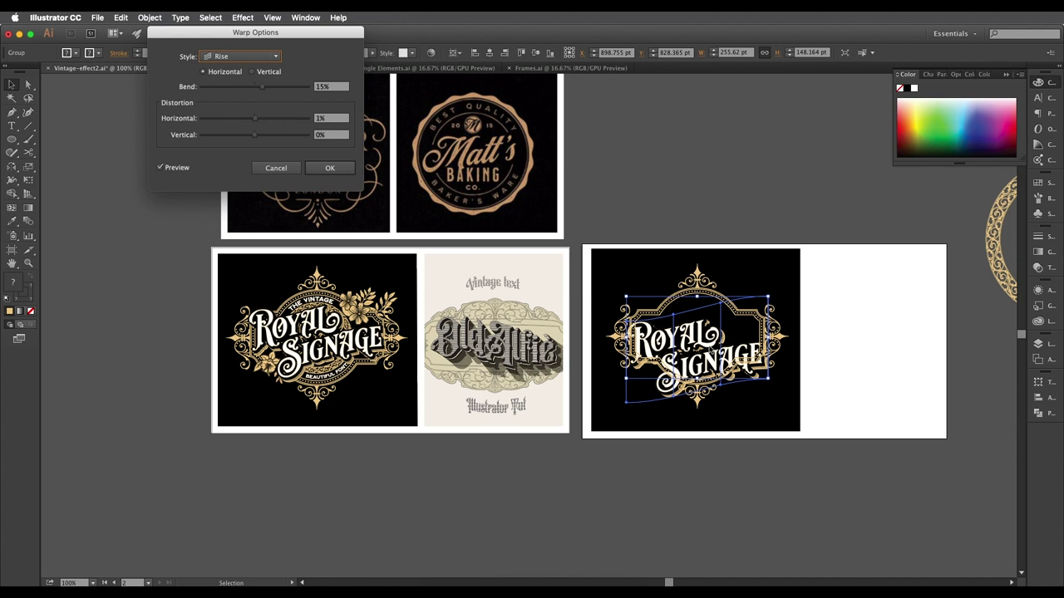
mouse_move(256, 89)
left_mouse_down()
mouse_move(240, 89)
mouse_move(259, 90)
left_mouse_up()
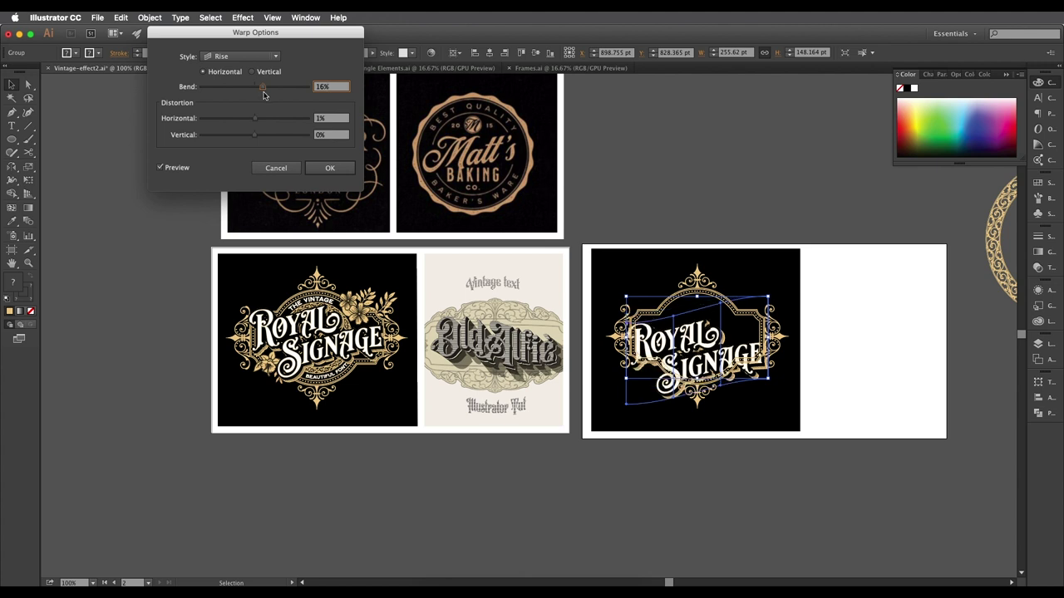
left_click_drag(263, 96, 259, 95)
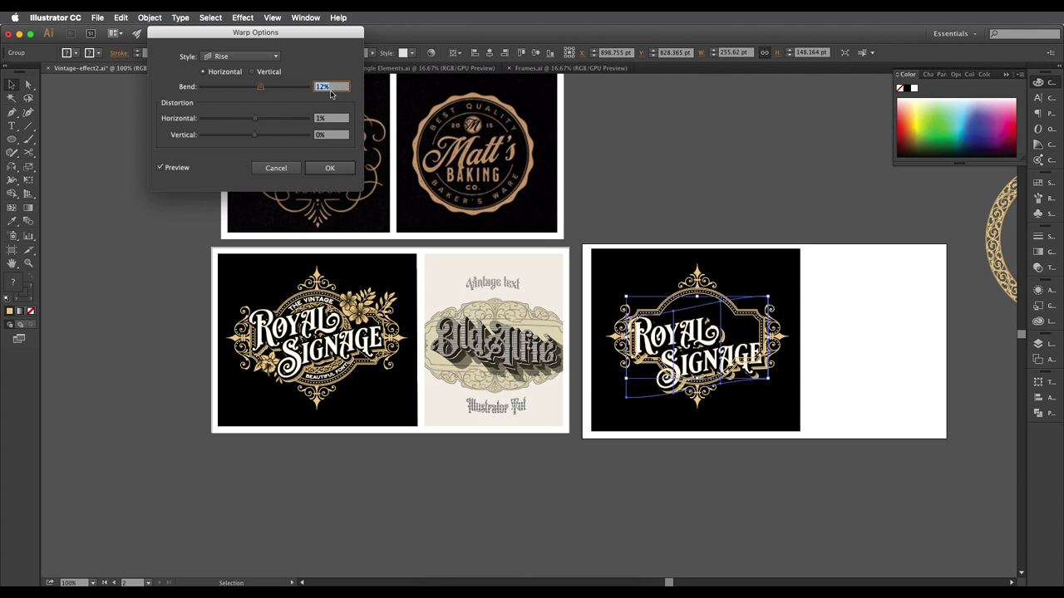
left_click(330, 168)
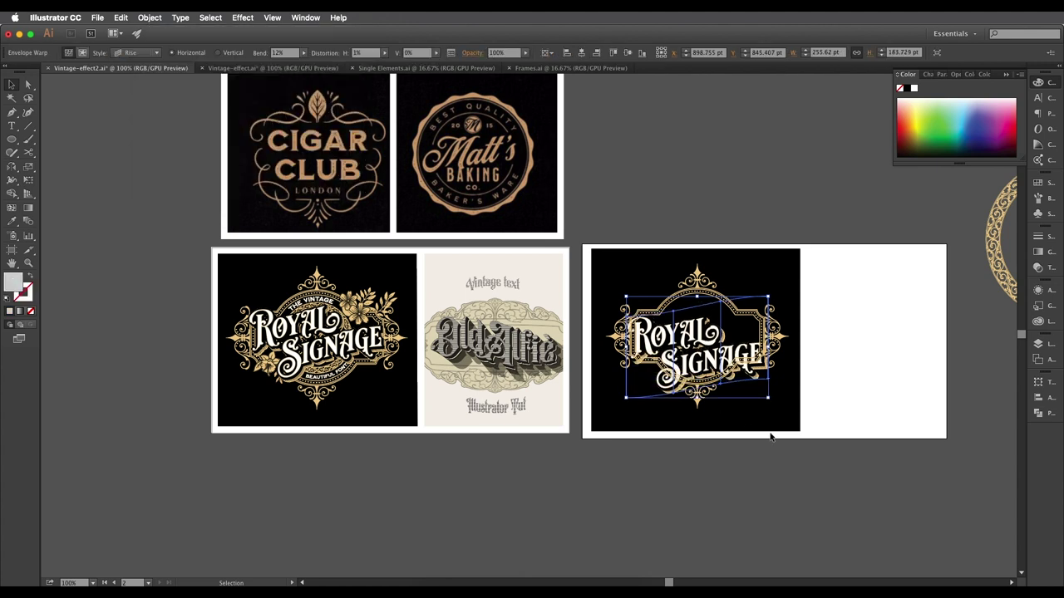
Nudge the warped lettering up about 30 pt and left 2 pt over the four-finial frame.
key("Up")
key("Up")
key("Up")
key("Up")
key("Up")
key("Up")
key("Up")
key("Up")
key("Up")
key("Up")
key("Up")
key("Up")
key("Up")
key("Up")
key("Up")
key("Up")
key("Up")
key("Up")
key("Up")
key("Up")
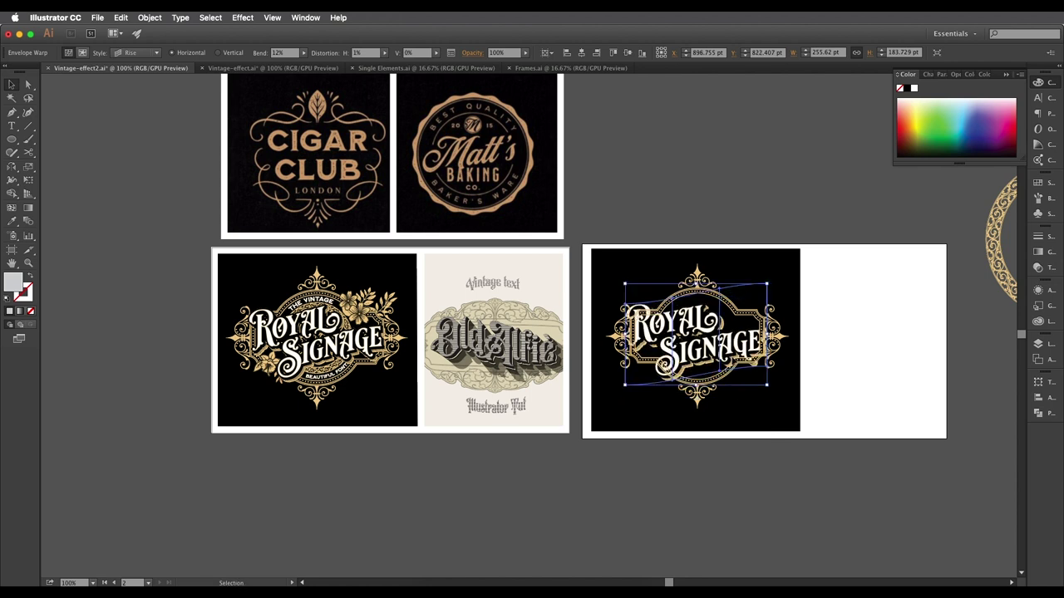
key("Left")
key("Left")
key("shift+Up")
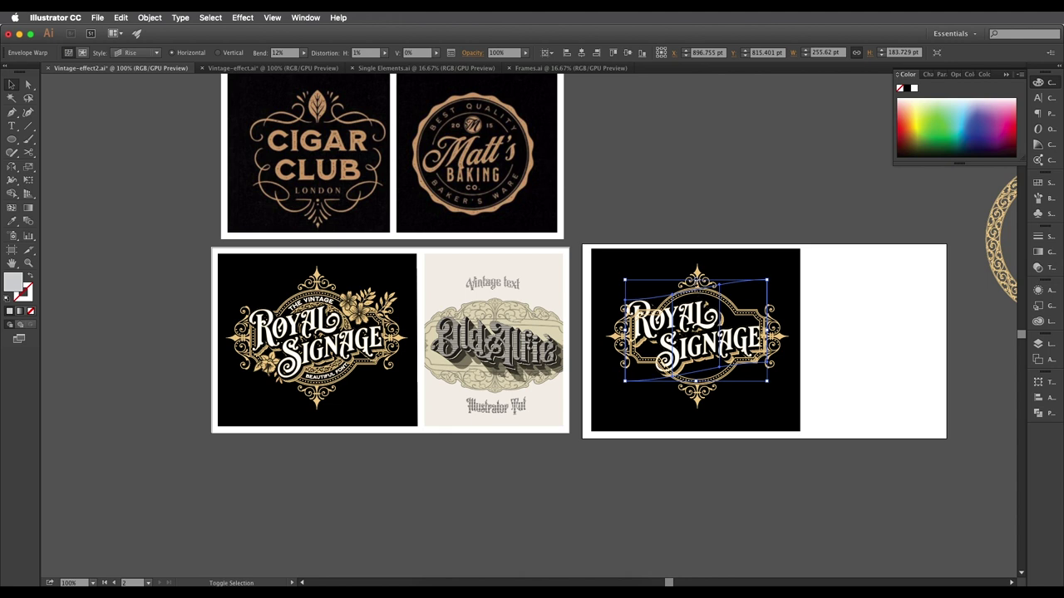
Scale the warped lettering down to about 249 pt wide and nudge it down 2 pt.
left_click_drag(697, 281, 698, 285)
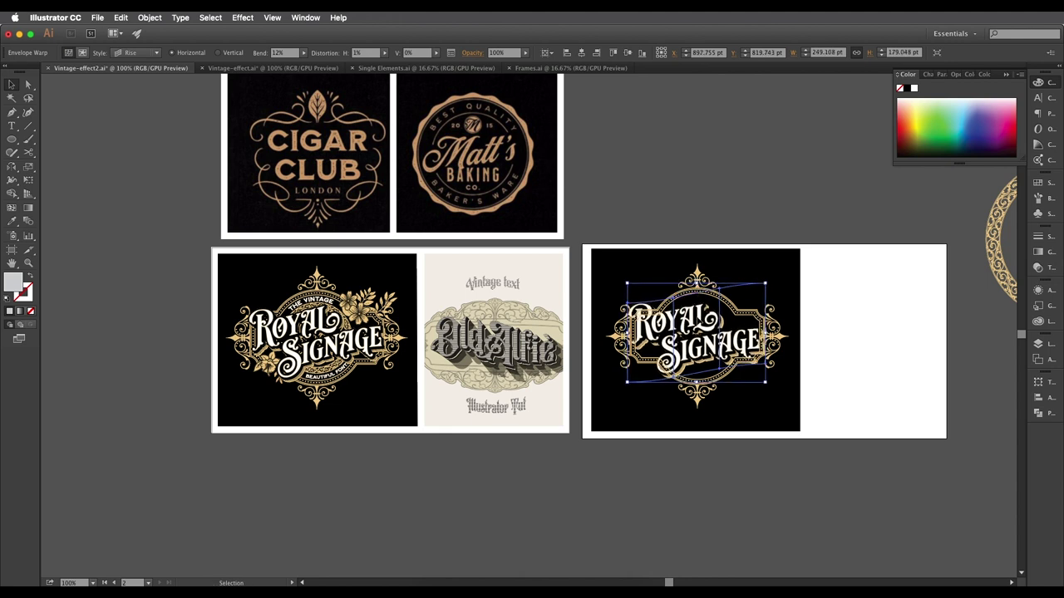
key("Down")
key("Down")
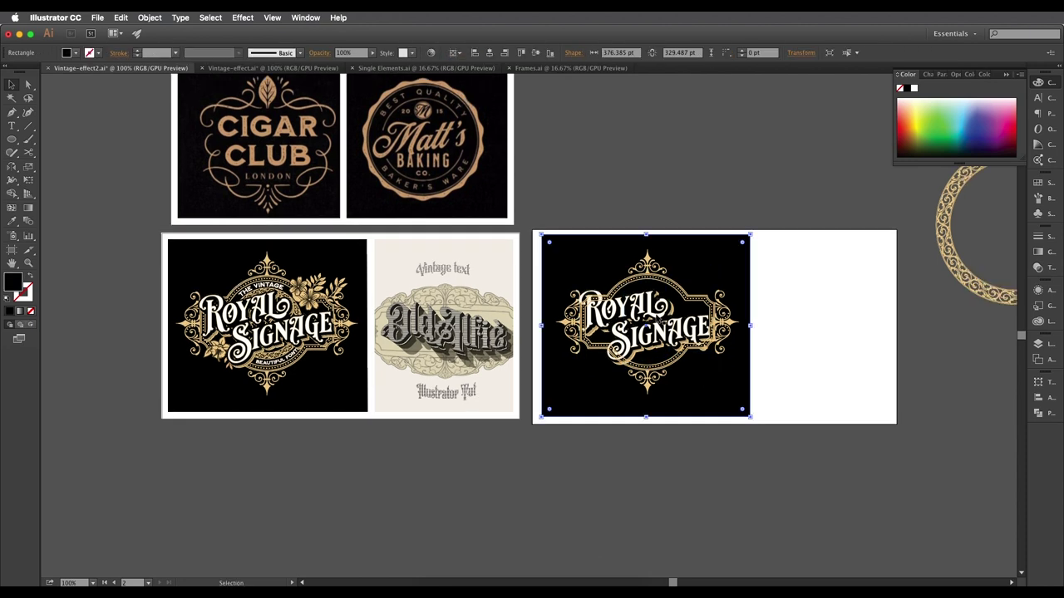
Examine how the warped lettering sits over the four-finial frame, up close and beside the reference badge.
scroll(656, 318, "up", 3)
scroll(600, 380, "down", 1)
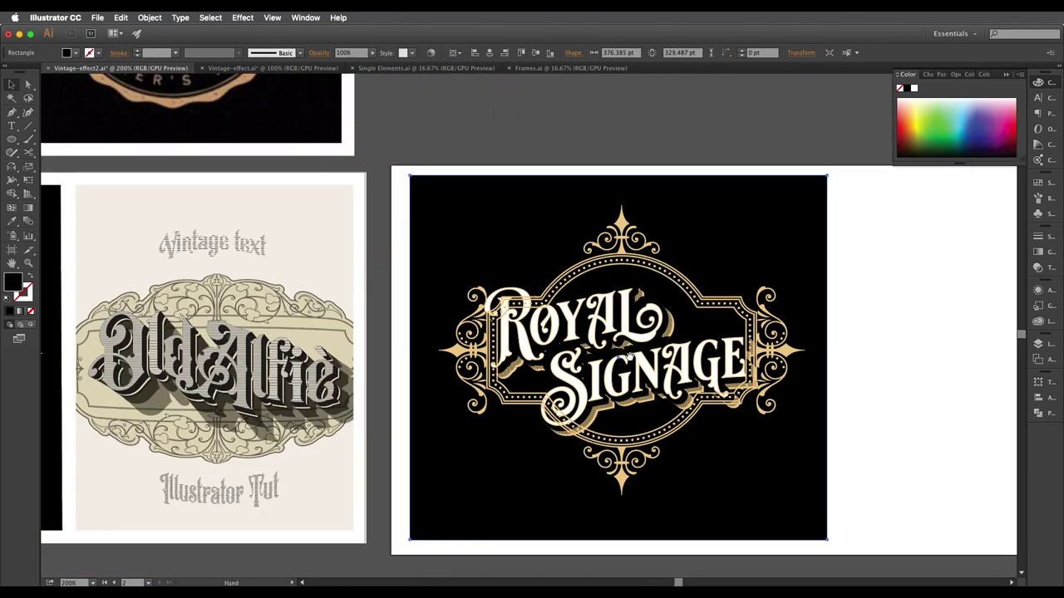
left_click_drag(629, 356, 590, 365)
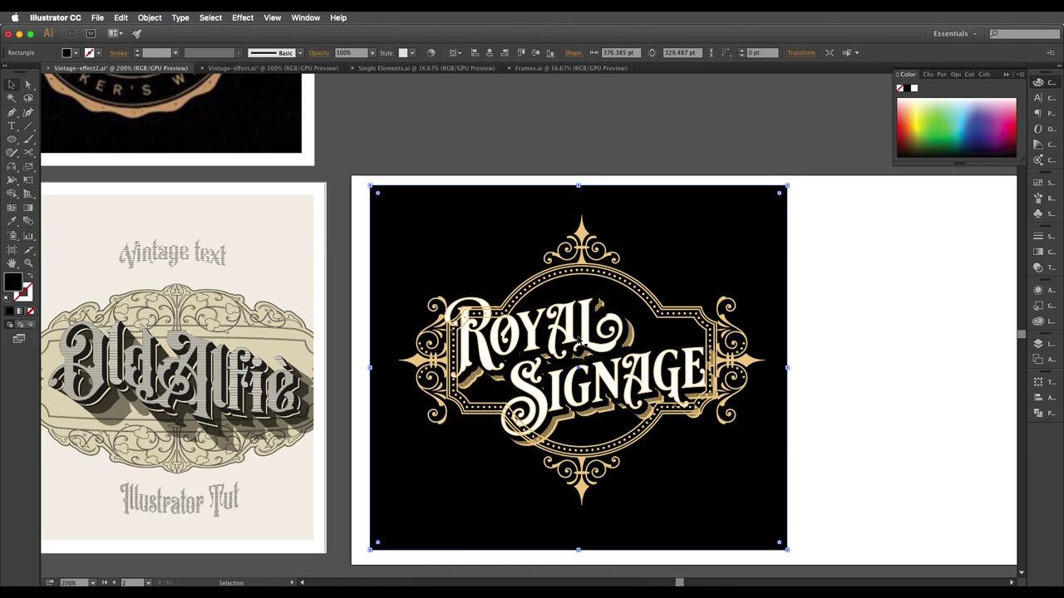
left_click(839, 357)
scroll(727, 375, "down", 2)
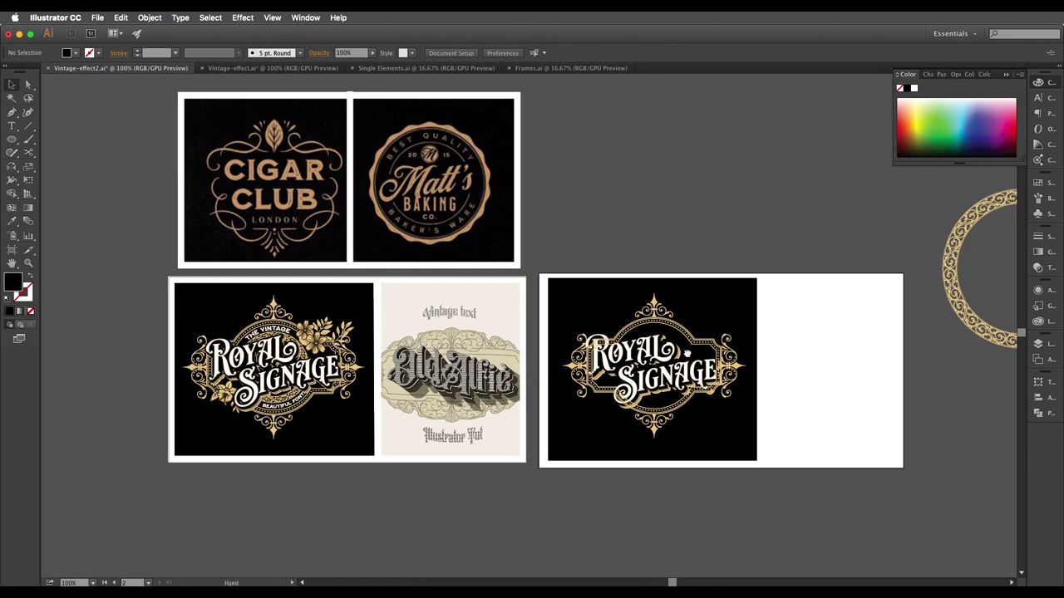
scroll(686, 353, "up", 3)
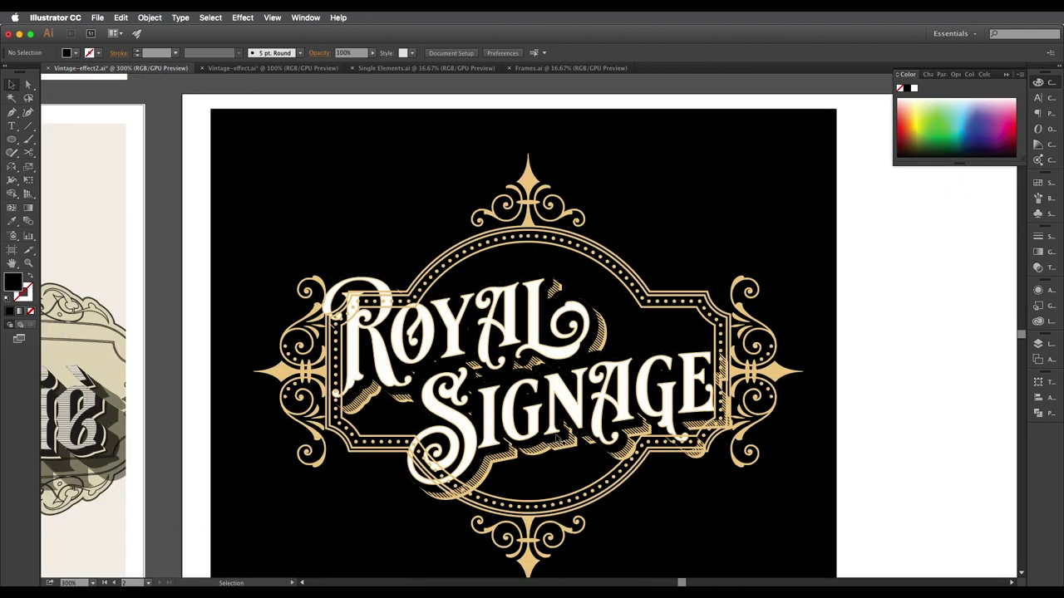
scroll(557, 436, "down", 3)
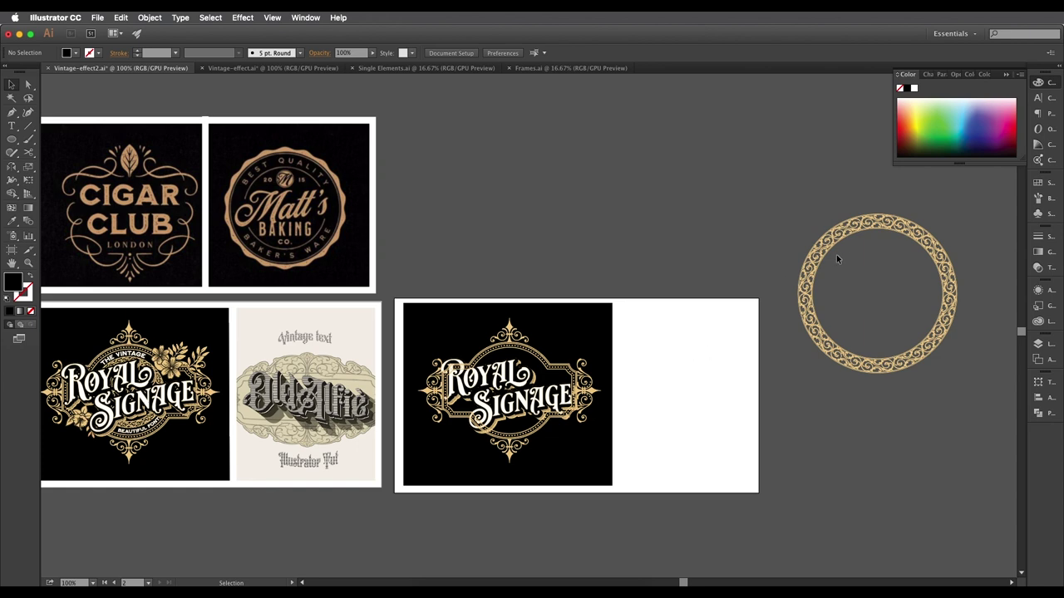
Move the circular scrollwork frame to the centre of the four-finial frame and scale it down to about 131 pt.
left_click_drag(817, 259, 602, 219)
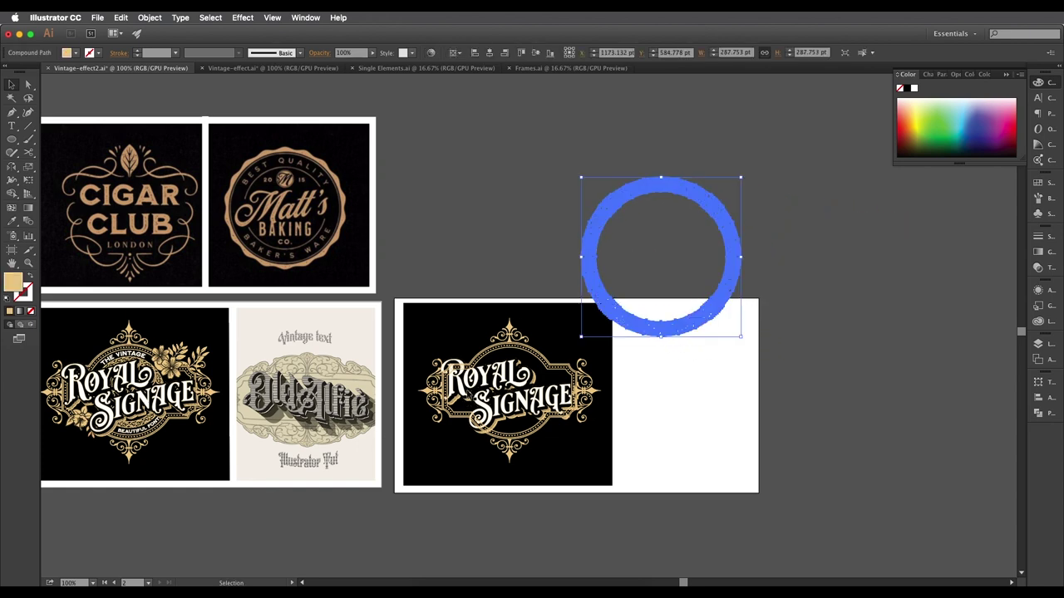
scroll(467, 392, "up", 2)
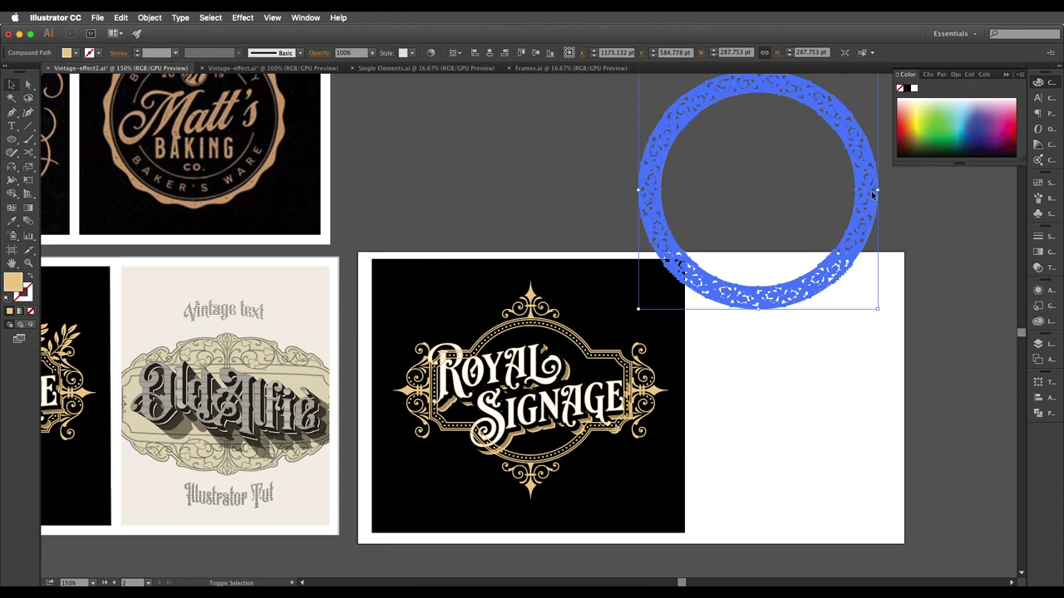
left_click_drag(877, 190, 586, 375)
scroll(587, 377, "up", 1)
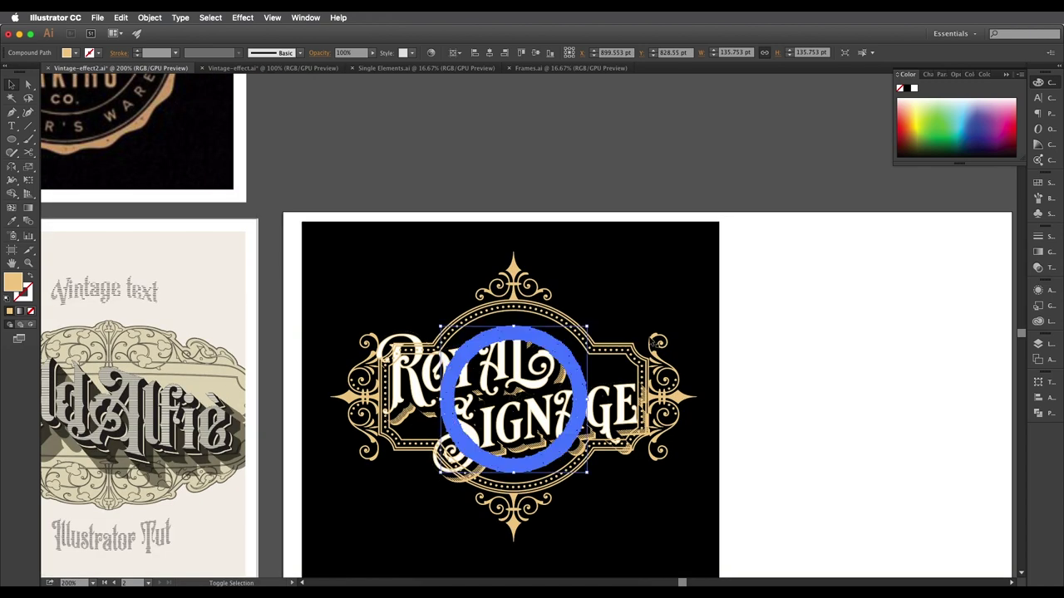
left_click(766, 335)
scroll(766, 336, "down", 2)
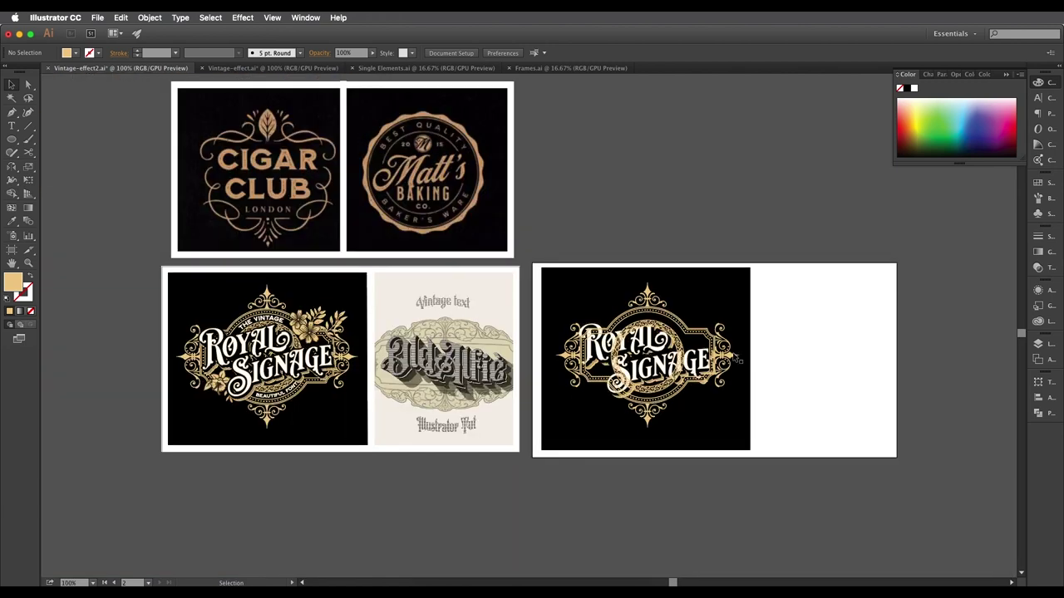
Bring the Royal Signage lettering in front of the circular scrollwork and the four-finial frame.
left_click(723, 359)
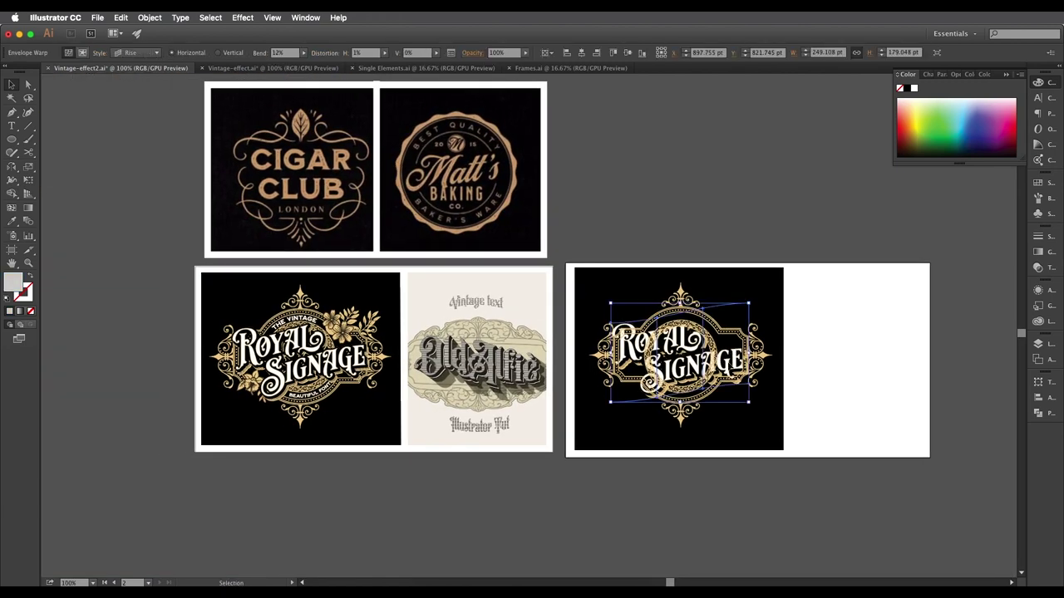
right_click(729, 367)
mouse_move(764, 445)
left_click(842, 446)
left_click(840, 340)
scroll(709, 334, "up", 2)
left_click_drag(688, 337, 716, 330)
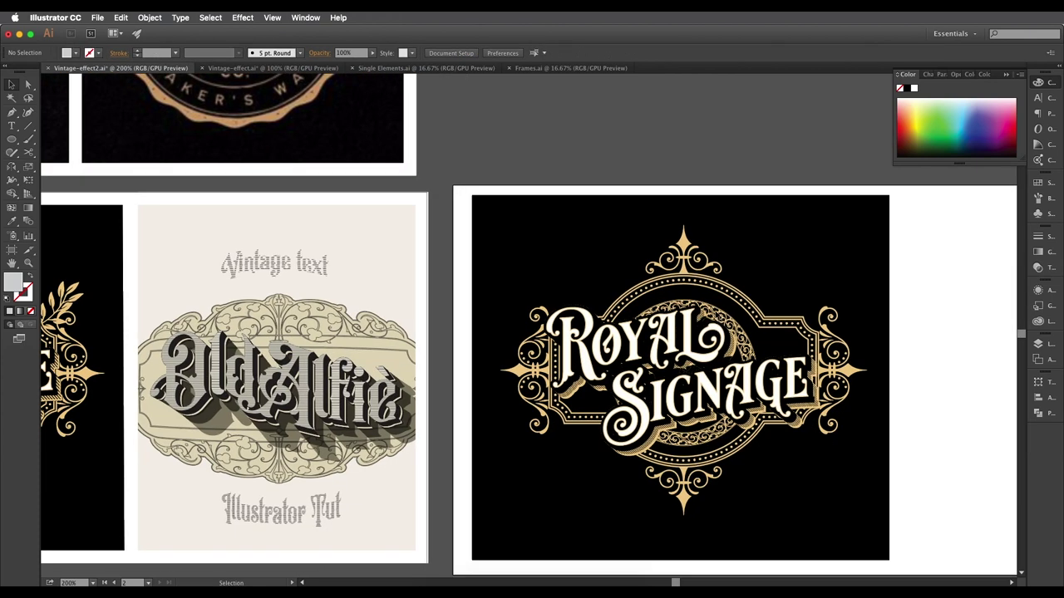
Select the circular scrollwork ring behind the lettering and nudge it up very slightly within the four-finial frame.
left_click(720, 316)
left_click(748, 355)
scroll(733, 352, "up", 2)
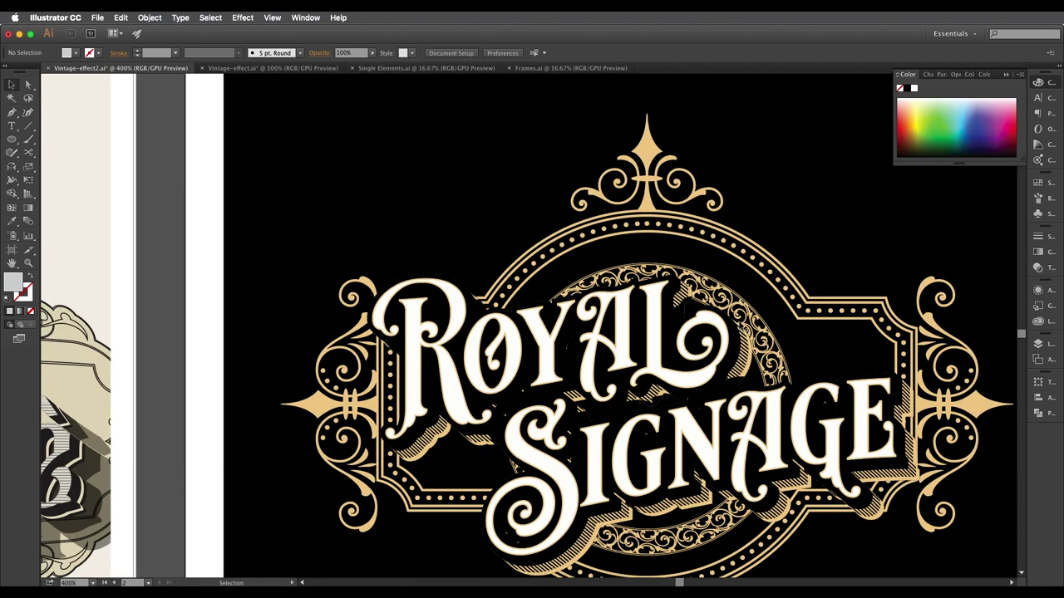
left_click(735, 314)
left_click(731, 312)
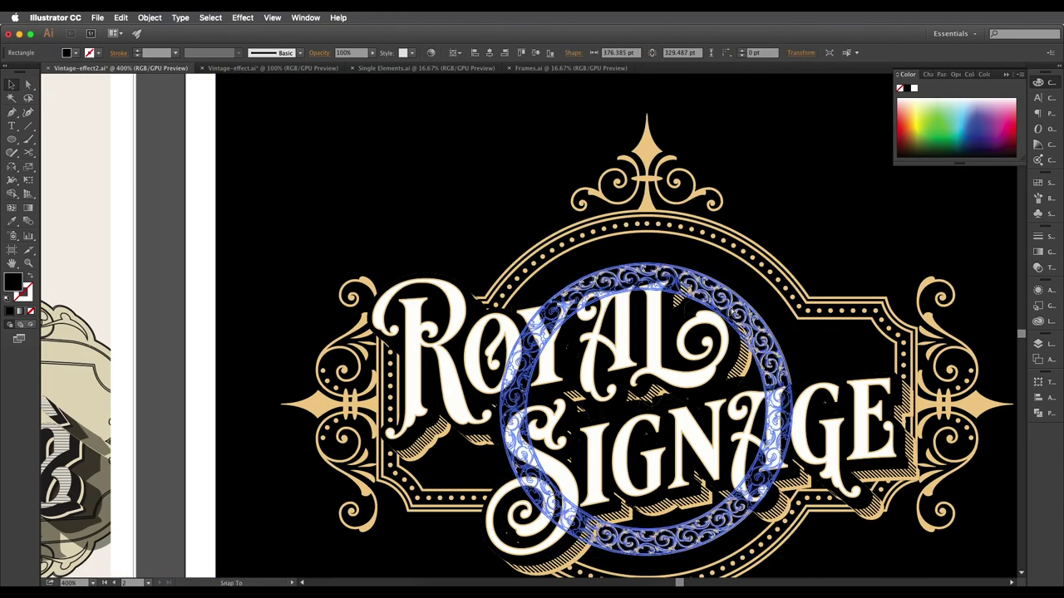
left_click(733, 312)
scroll(732, 311, "down", 3)
left_click(788, 454)
scroll(747, 420, "up", 2)
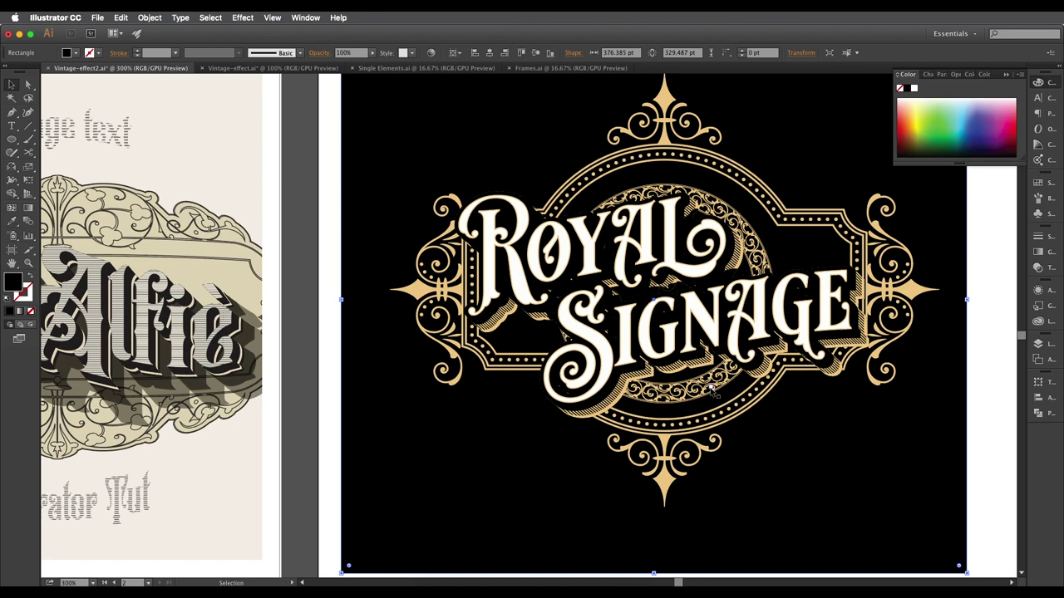
left_click(664, 402)
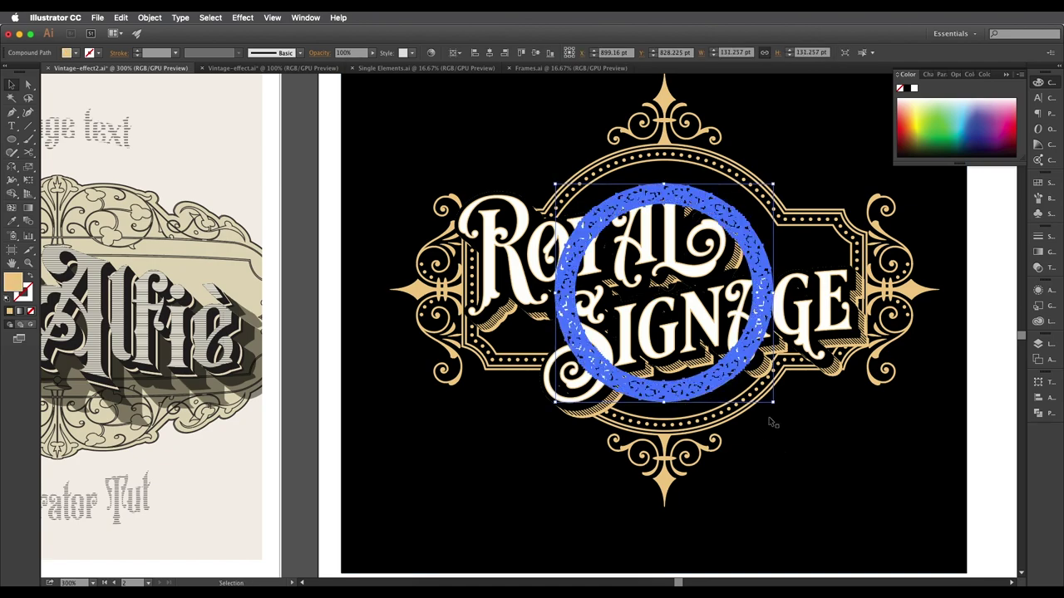
scroll(684, 187, "up", 2)
scroll(681, 206, "down", 3)
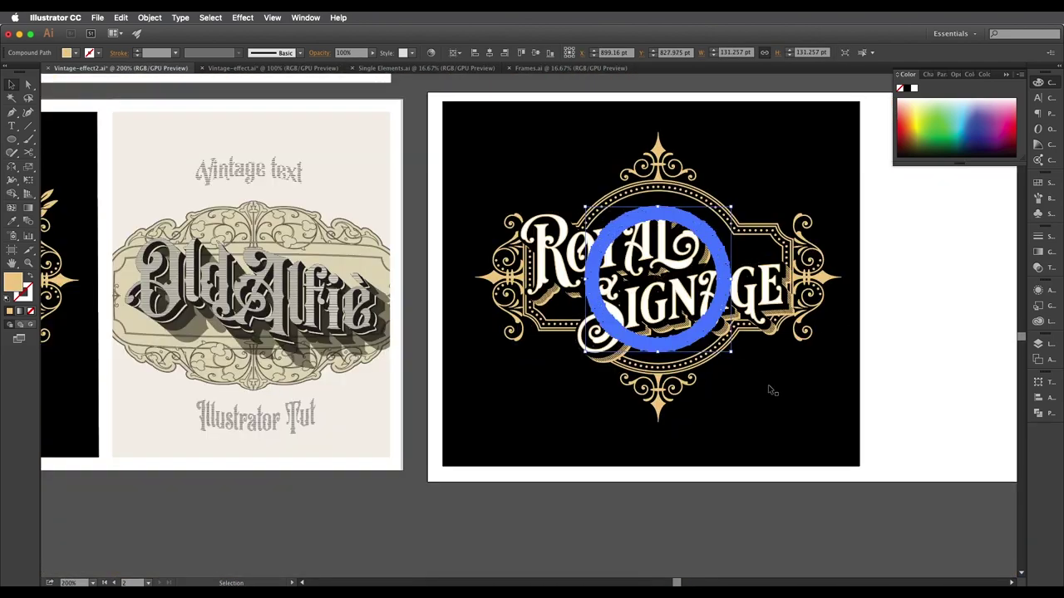
Examine the assembled badge on the black rectangle, comparing its layered lettering and frames with the neighbouring references.
left_click(772, 392)
left_click_drag(760, 372, 799, 405)
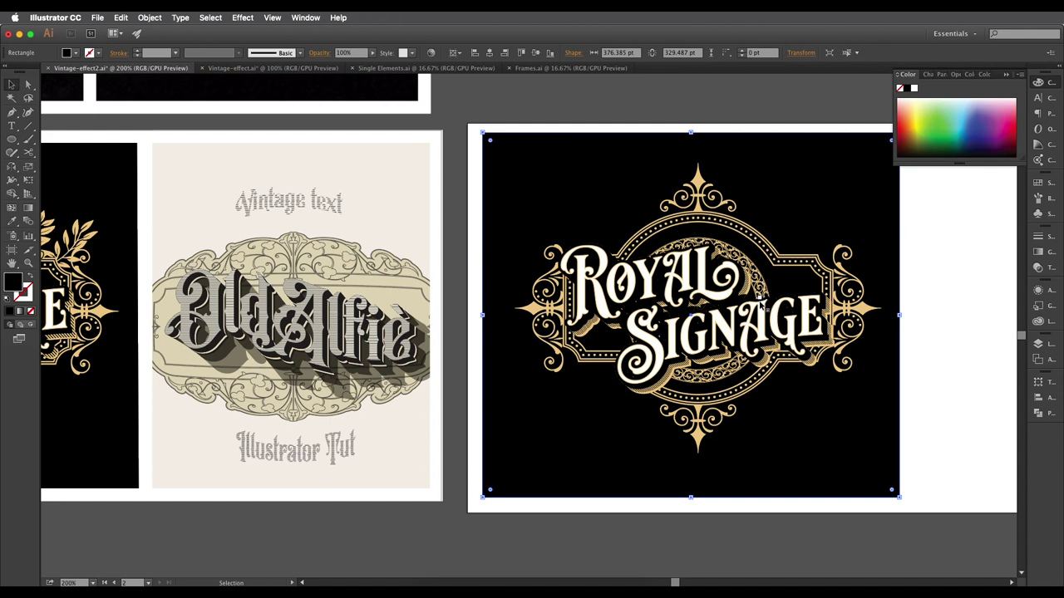
left_click_drag(733, 310, 820, 310)
mouse_move(515, 329)
left_mouse_down()
mouse_move(621, 354)
mouse_move(503, 342)
left_mouse_up()
left_click_drag(653, 380, 615, 368)
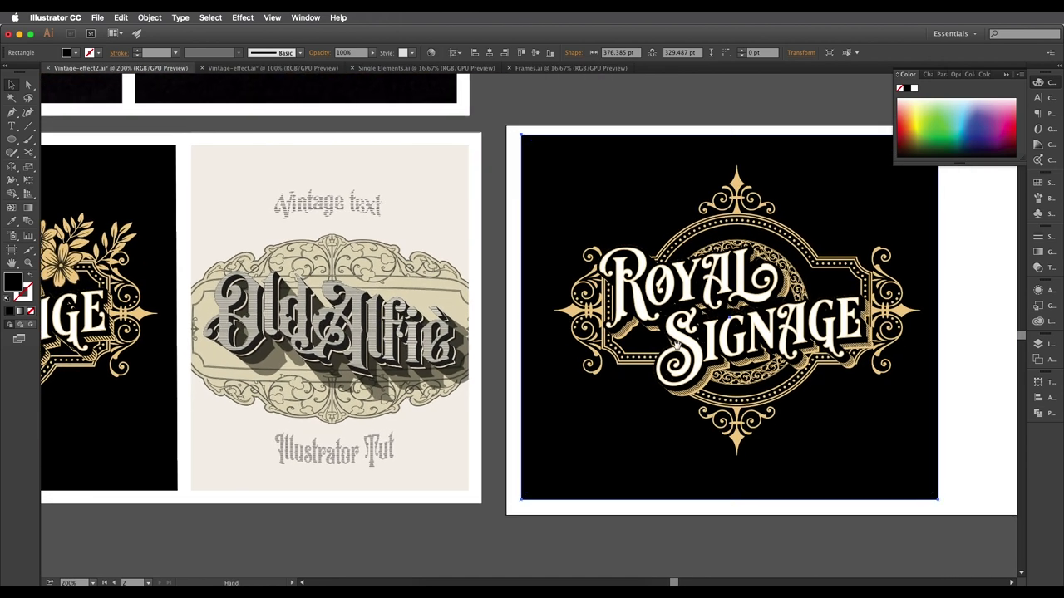
left_click_drag(676, 344, 476, 394)
left_click_drag(633, 302, 618, 316)
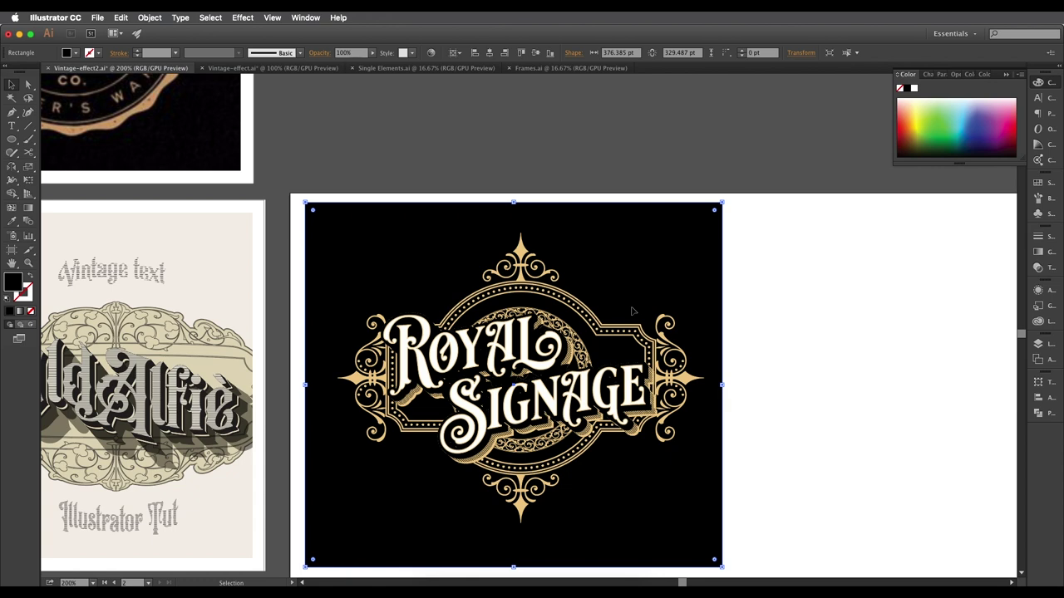
left_click(901, 323)
left_click_drag(838, 337, 849, 337)
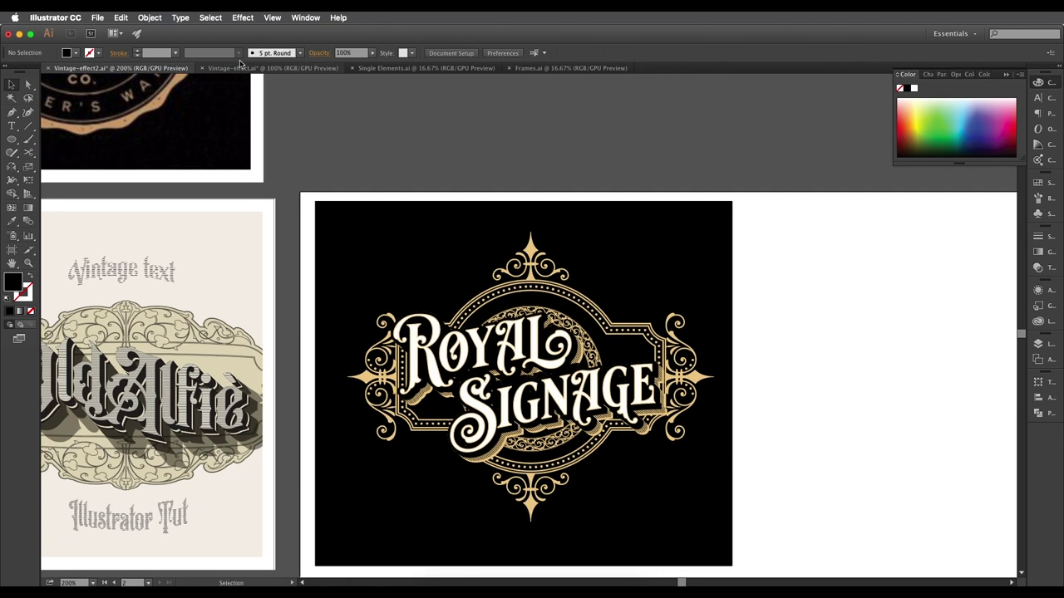
Switch to the Single Elements.ai document and look over its flowers, leaves and scroll ornaments for badge decoration.
left_click(408, 68)
left_click_drag(475, 186, 553, 270)
scroll(471, 254, "up", 1)
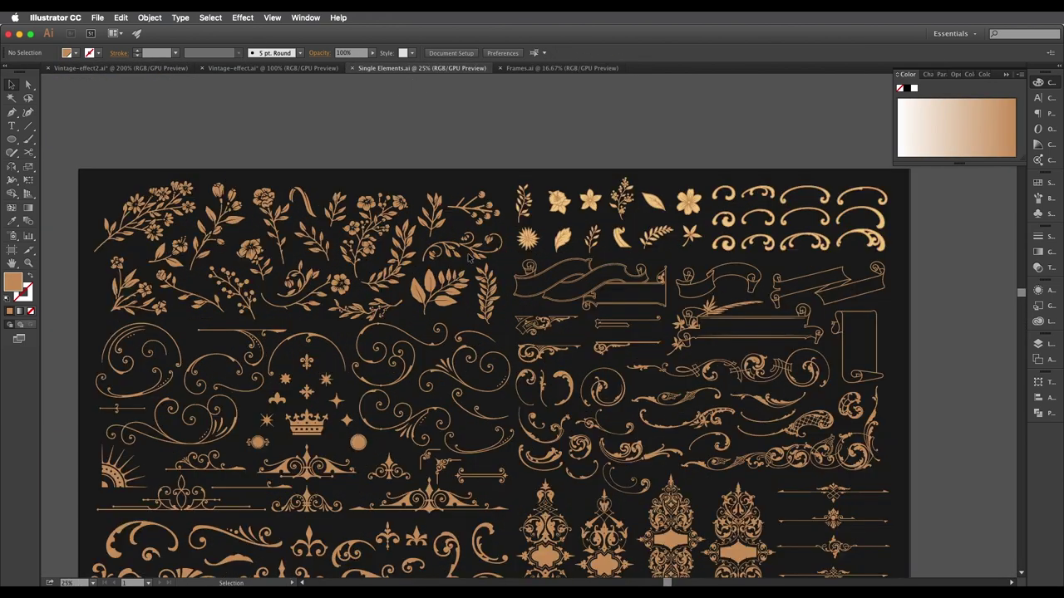
left_click_drag(334, 281, 399, 276)
left_click_drag(818, 204, 689, 208)
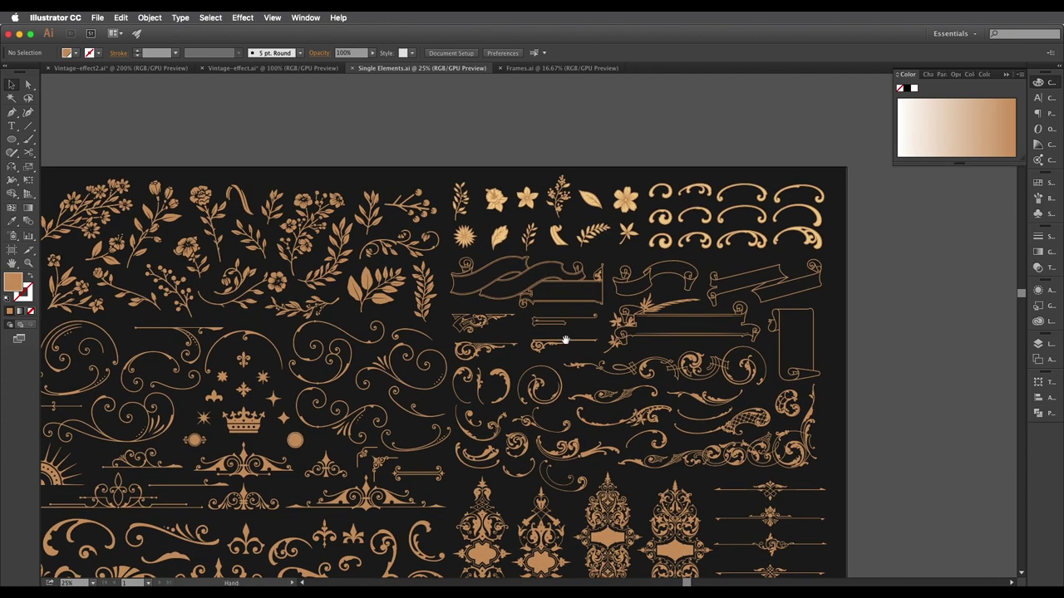
left_click_drag(565, 339, 607, 270)
left_click_drag(553, 385, 526, 426)
left_click_drag(525, 291, 575, 369)
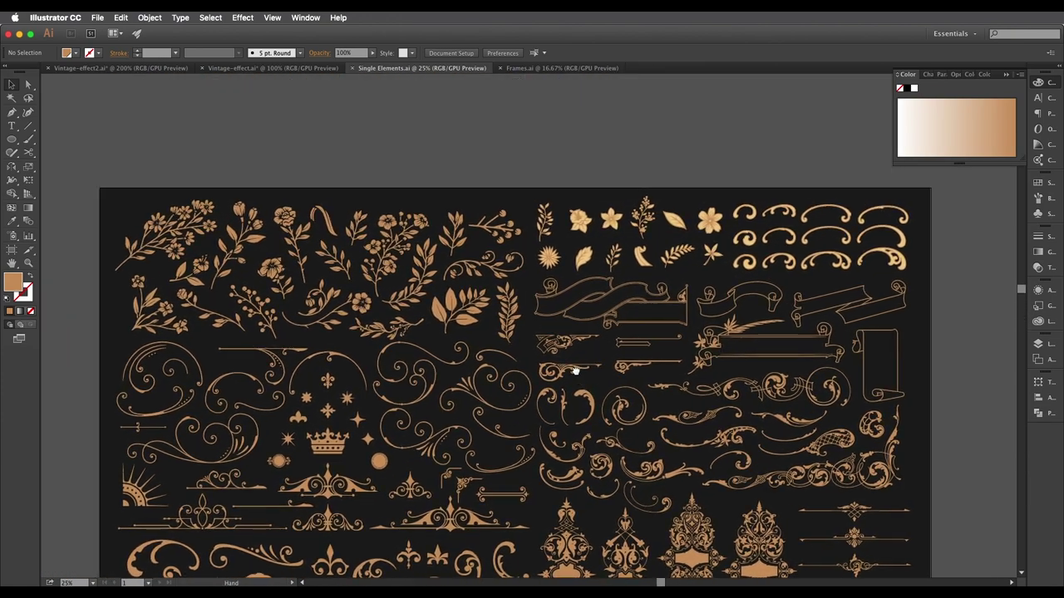
left_click_drag(560, 285, 557, 328)
scroll(584, 280, "up", 2)
scroll(580, 266, "down", 1)
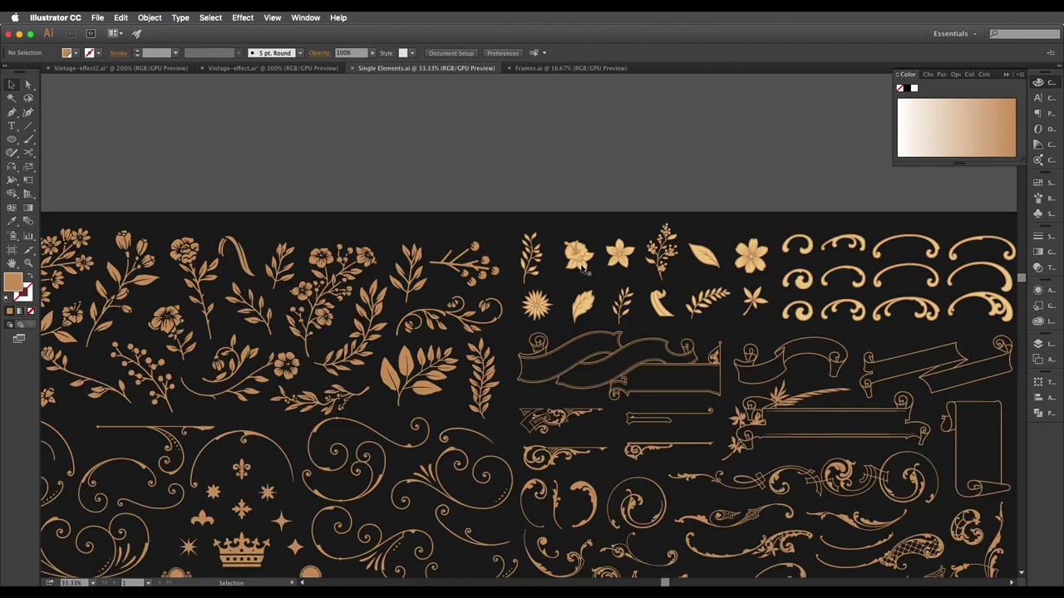
left_click(581, 263)
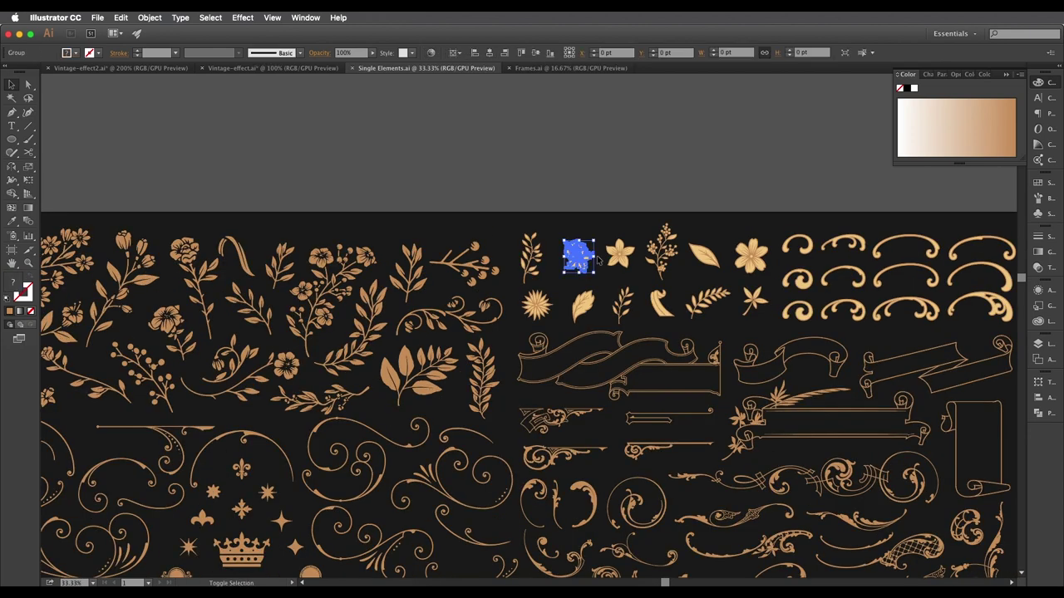
left_click(619, 254, "shift")
left_click_drag(515, 325, 542, 323)
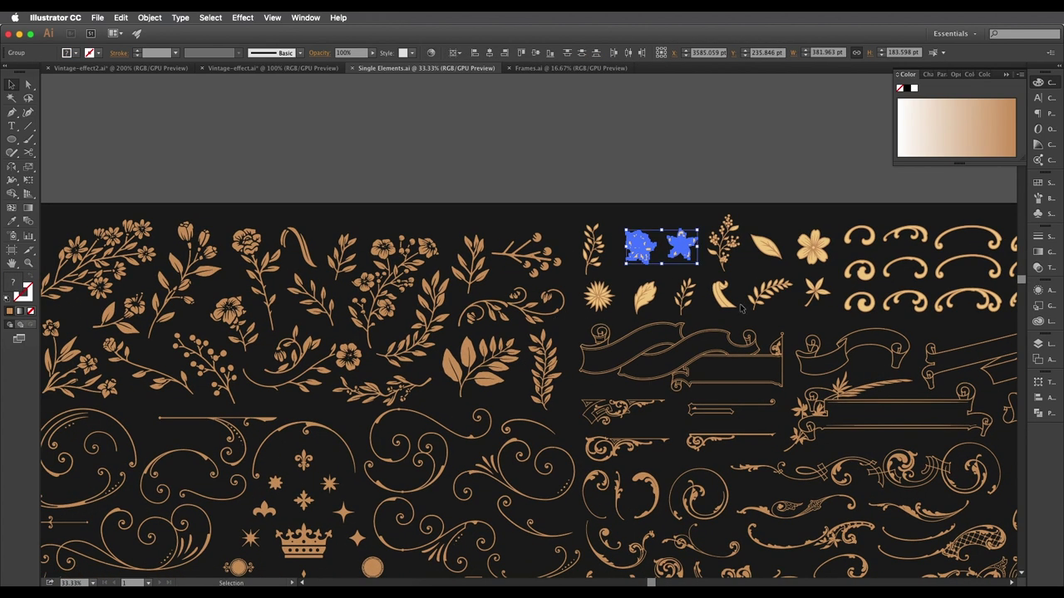
left_click(690, 193)
Select the six-petal flower, trumpet-shaped flower, toothed leaf, broad-leaf branch and curved leafy branch as the badge decorations.
left_click(805, 255)
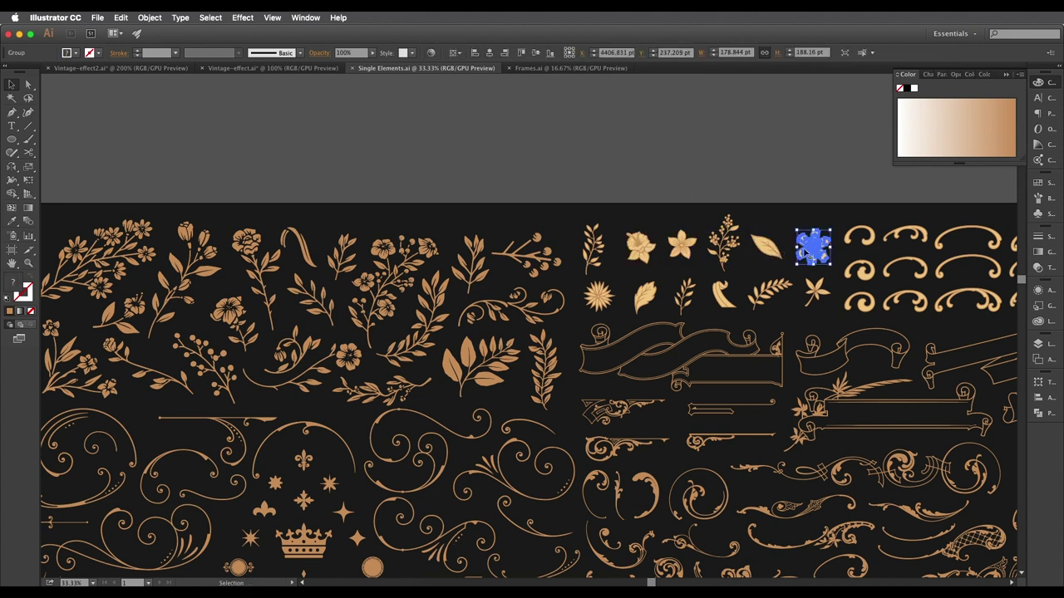
left_click(648, 248, "shift")
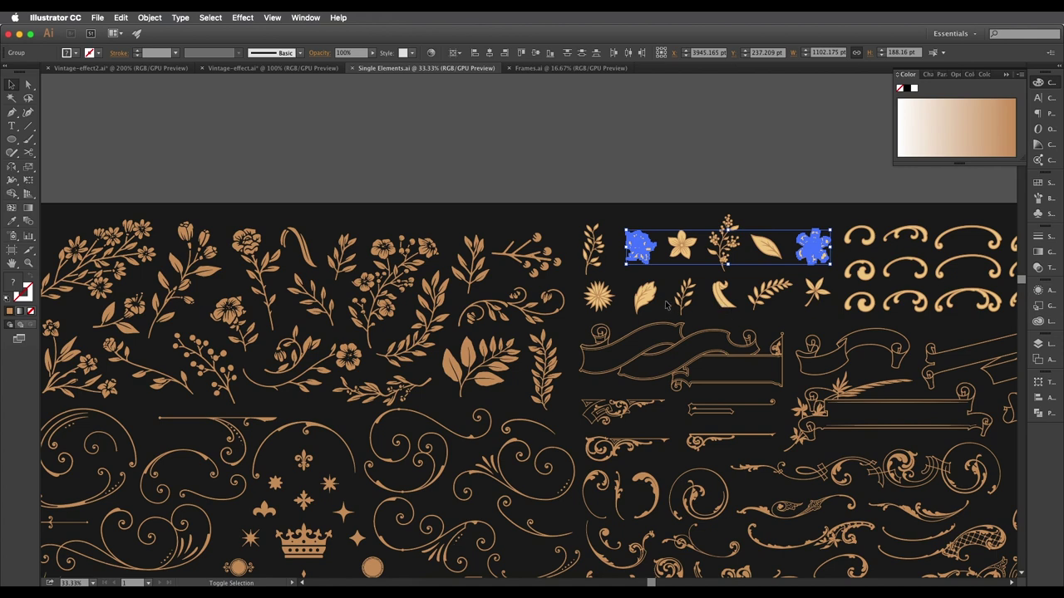
left_click(655, 300, "shift")
left_click_drag(363, 413, 480, 388)
left_click(594, 356, "shift")
left_click(523, 370, "shift")
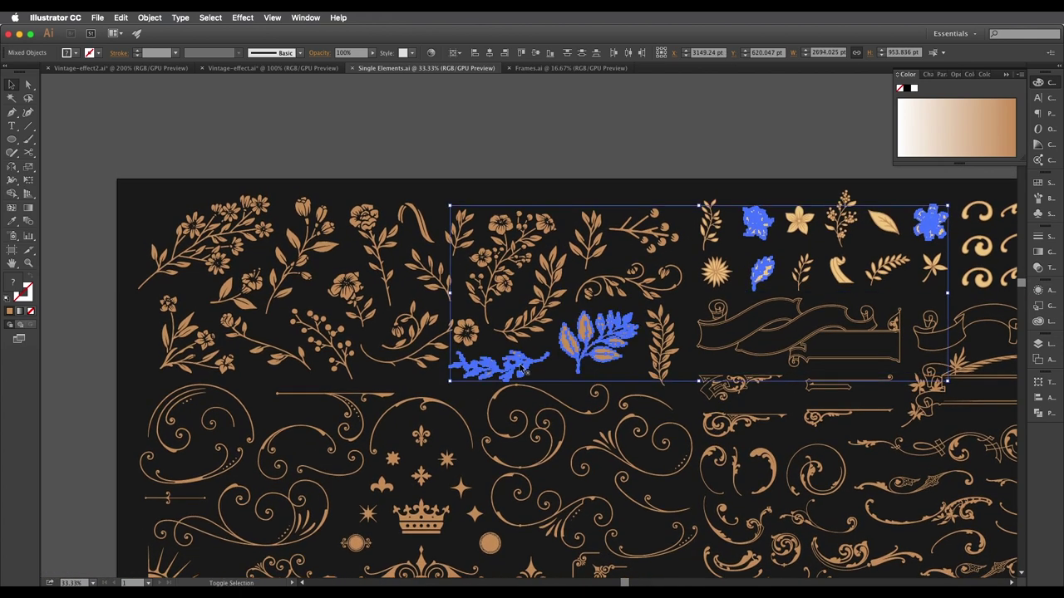
left_click(524, 368, "shift")
left_click(533, 309, "shift")
Transfer the selected flowers, leaf and branches into Vintage-effect2.ai and place them just below the artboards.
left_click_drag(563, 329, 196, 366)
scroll(323, 288, "up", 1)
scroll(359, 273, "down", 1)
left_click_drag(404, 294, 568, 379)
left_click_drag(569, 341, 161, 75)
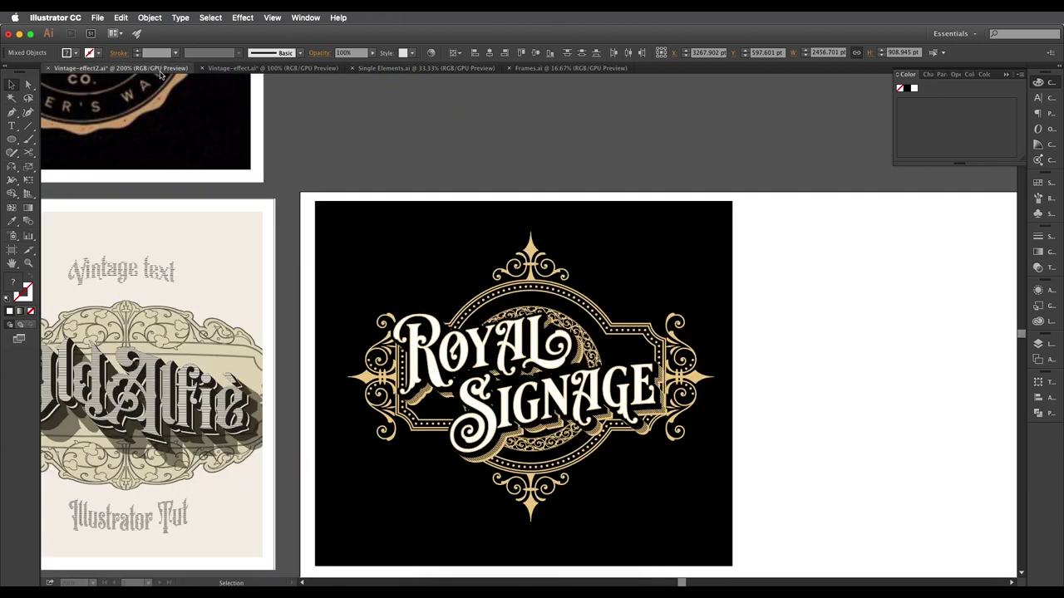
left_click_drag(921, 404, 914, 403)
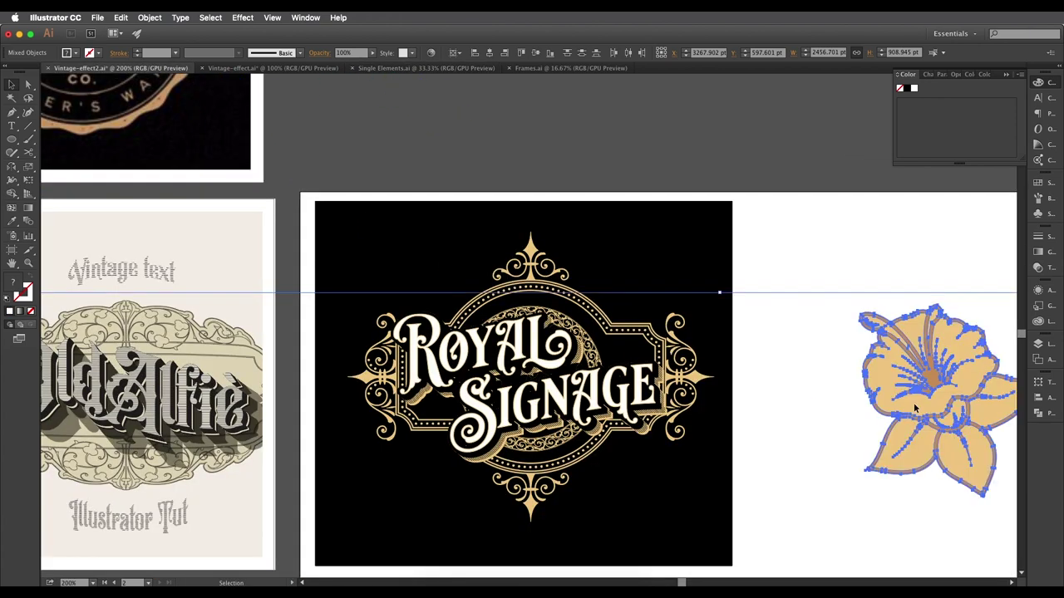
scroll(913, 402, "down", 7)
left_click_drag(753, 482, 921, 418)
scroll(909, 412, "up", 1)
scroll(909, 412, "up", 1)
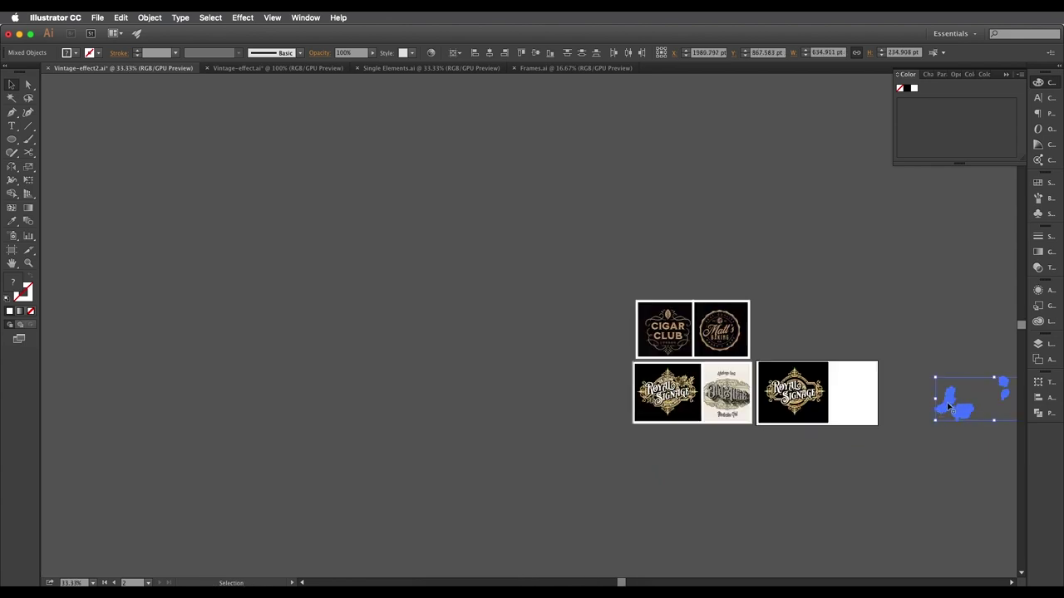
left_click_drag(1006, 397, 788, 462)
scroll(788, 462, "up", 1)
scroll(788, 466, "up", 2)
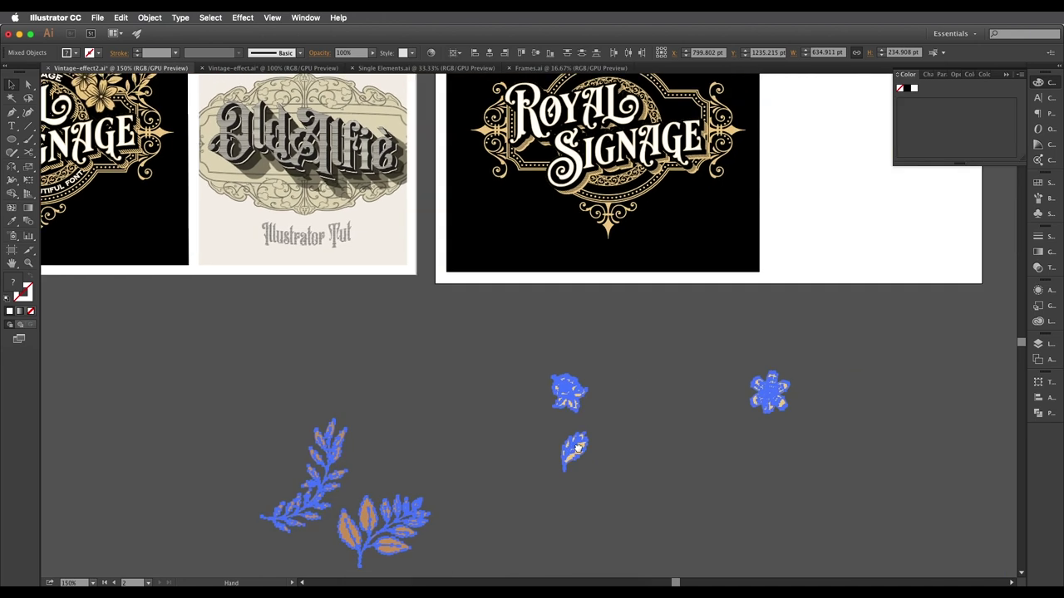
Gather the flowers and toothed leaf near the branches and move the whole set onto the white area beside the badge.
left_click(609, 475)
left_click(575, 408)
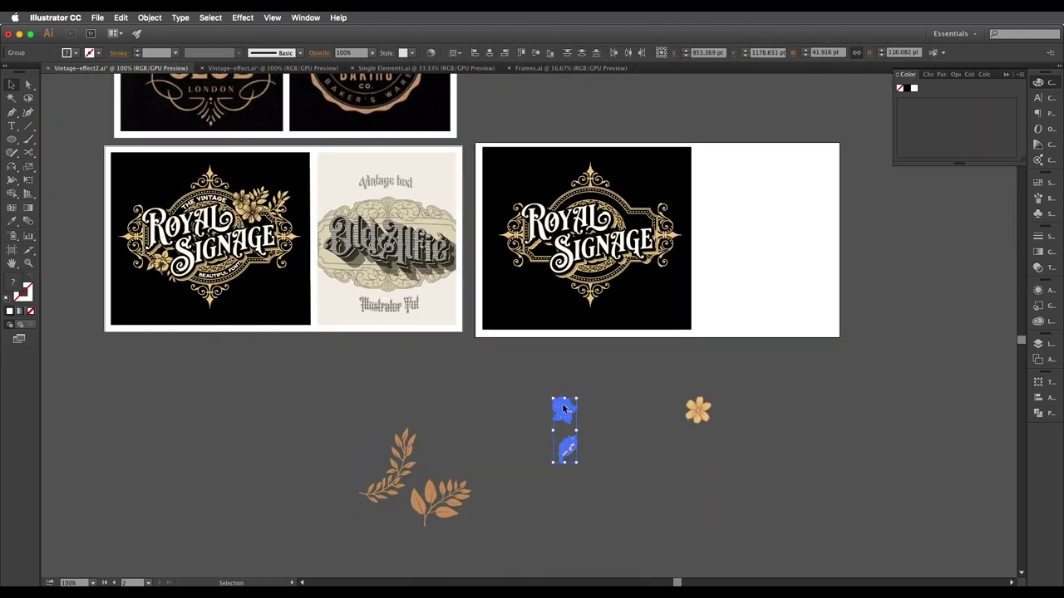
left_click_drag(575, 408, 480, 424)
left_click_drag(698, 409, 506, 440)
left_click_drag(310, 410, 310, 410)
left_click_drag(404, 465, 733, 241)
left_click(734, 321)
scroll(734, 321, "up", 2)
scroll(724, 352, "up", 1)
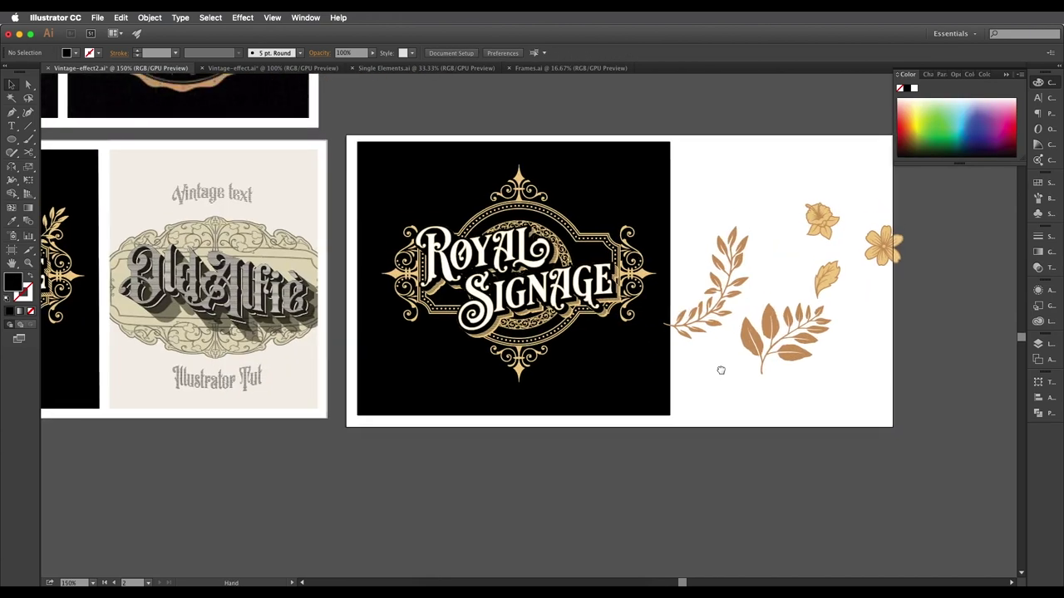
Recolor both leafy branches with the light gold sampled from the badge's ornamental frame.
scroll(731, 291, "up", 2)
scroll(731, 291, "right", 2)
left_click(702, 328)
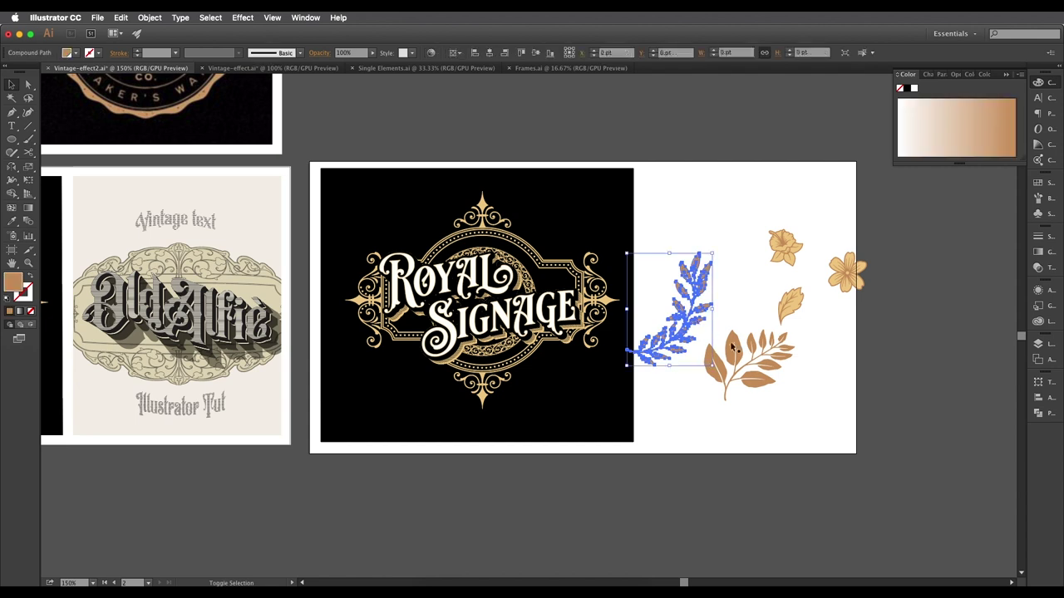
left_click(711, 371, "shift")
key("i")
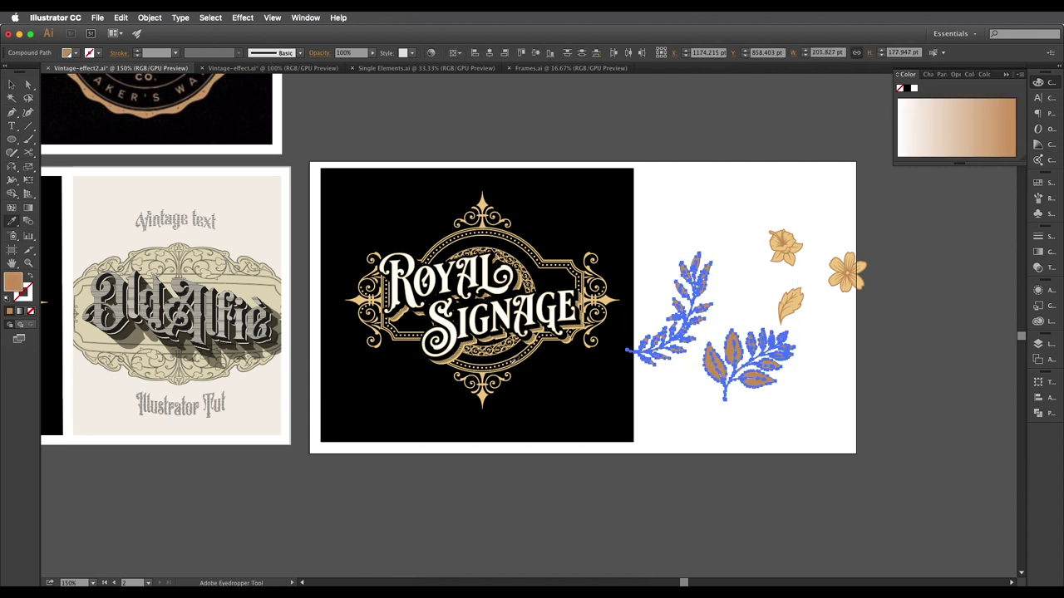
left_click(490, 394)
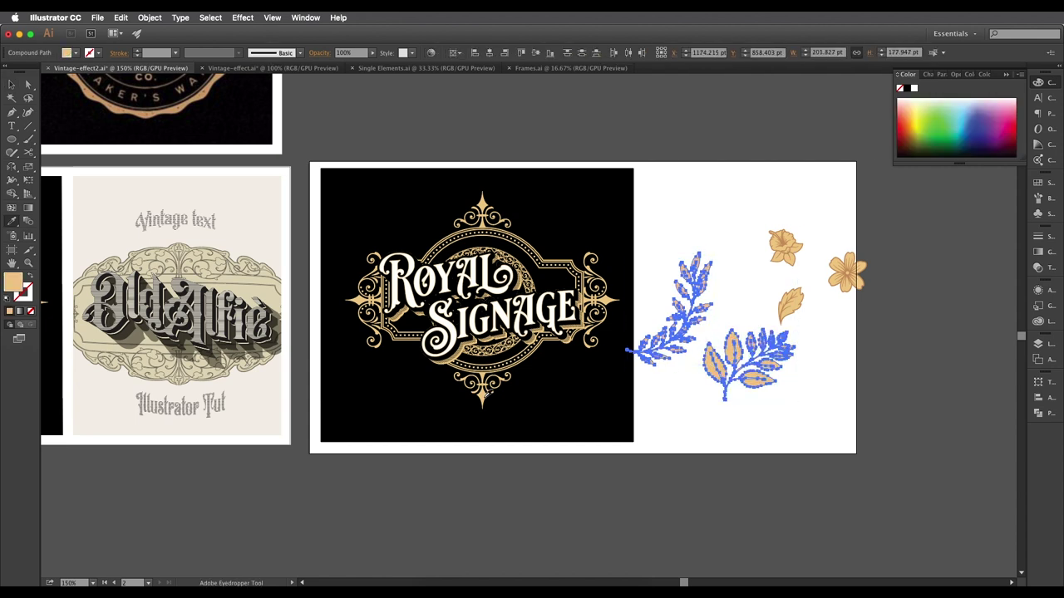
double_click(13, 283)
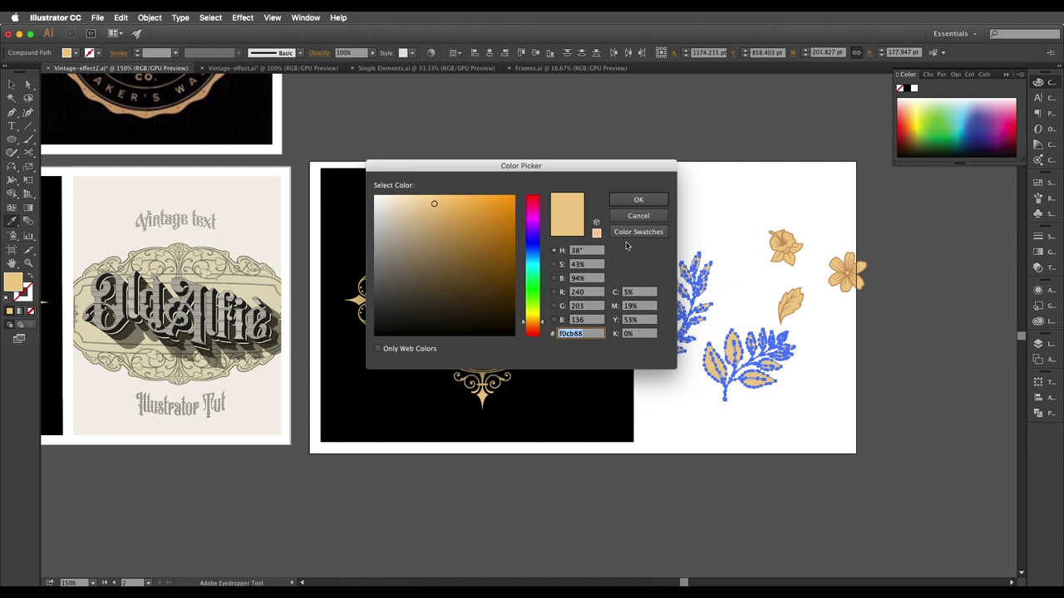
left_click(634, 216)
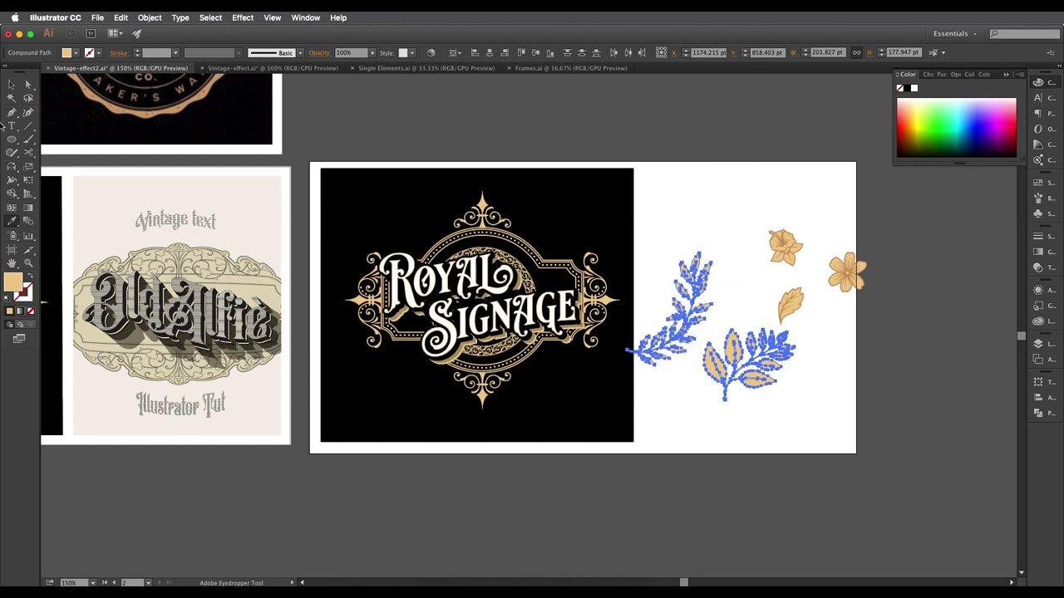
left_click(11, 85)
left_click(754, 288)
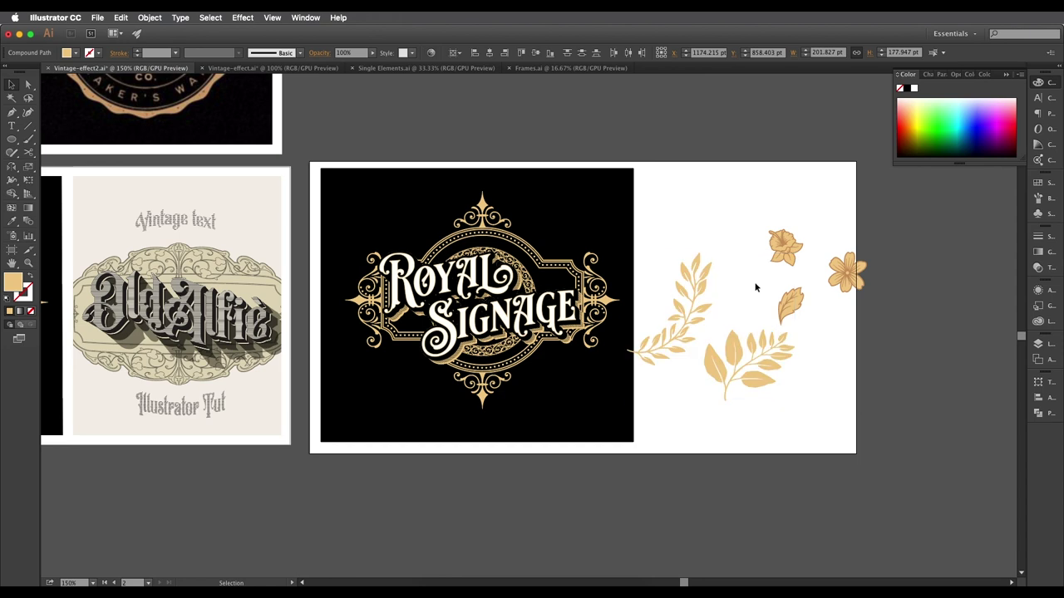
Isolate the trumpet-shaped flower's linework and fill it with black.
key("super+equal")
key("super+equal")
double_click(672, 251)
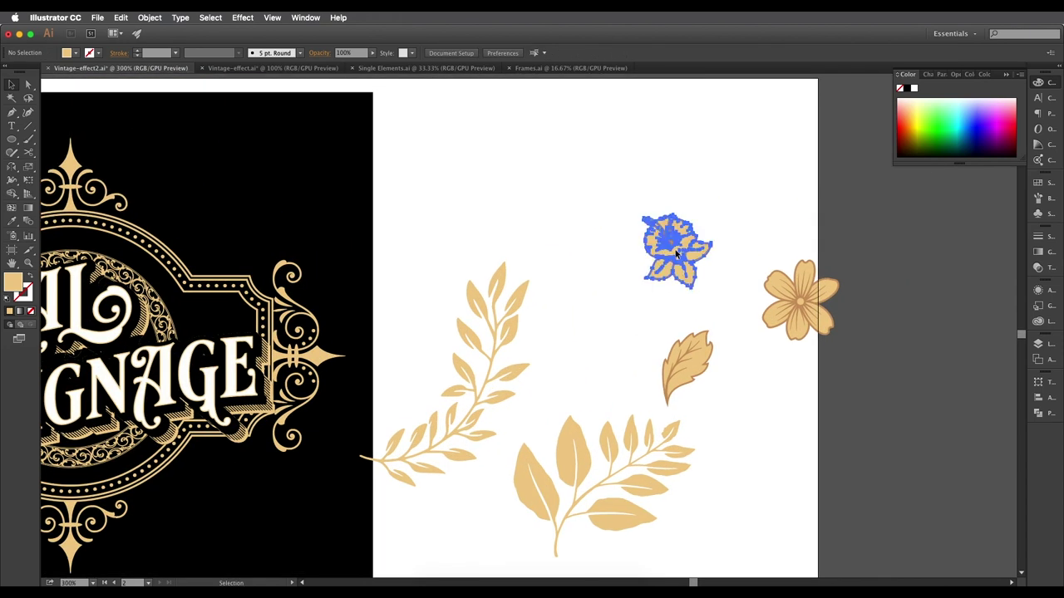
left_click(674, 250)
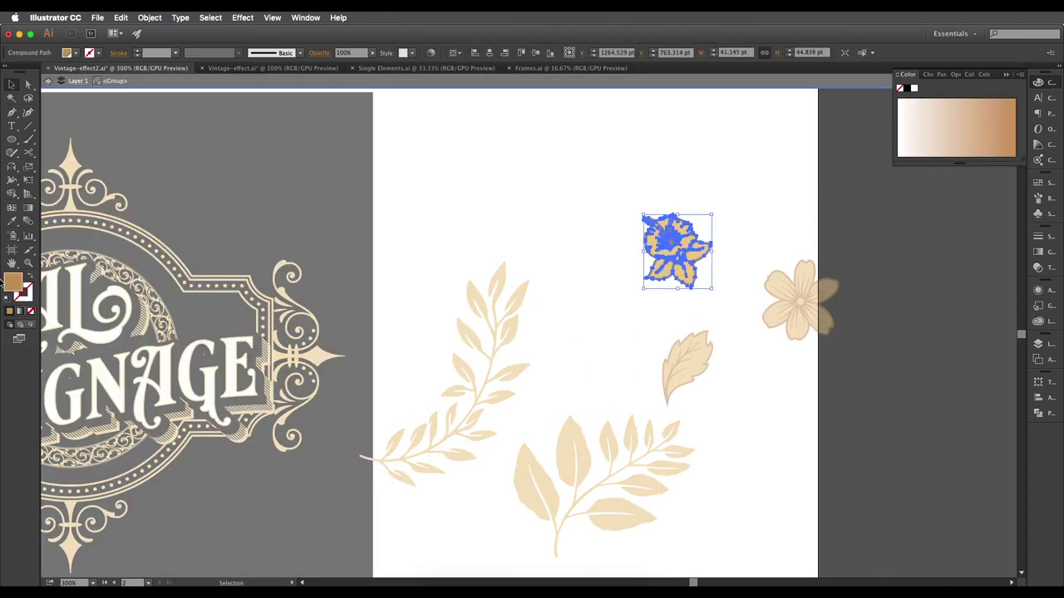
double_click(14, 287)
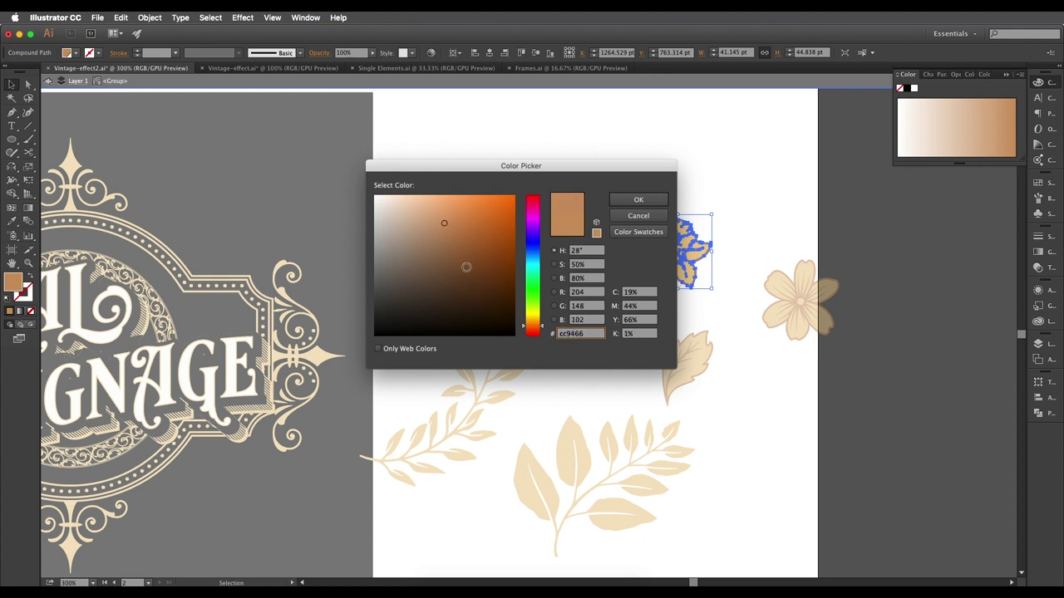
left_click(641, 202)
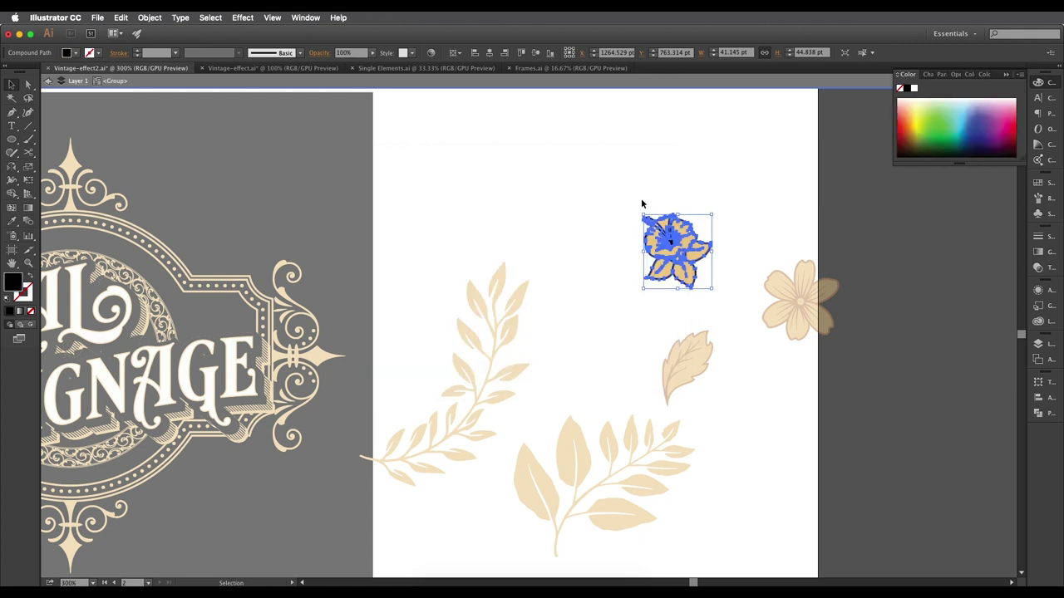
left_click(709, 278)
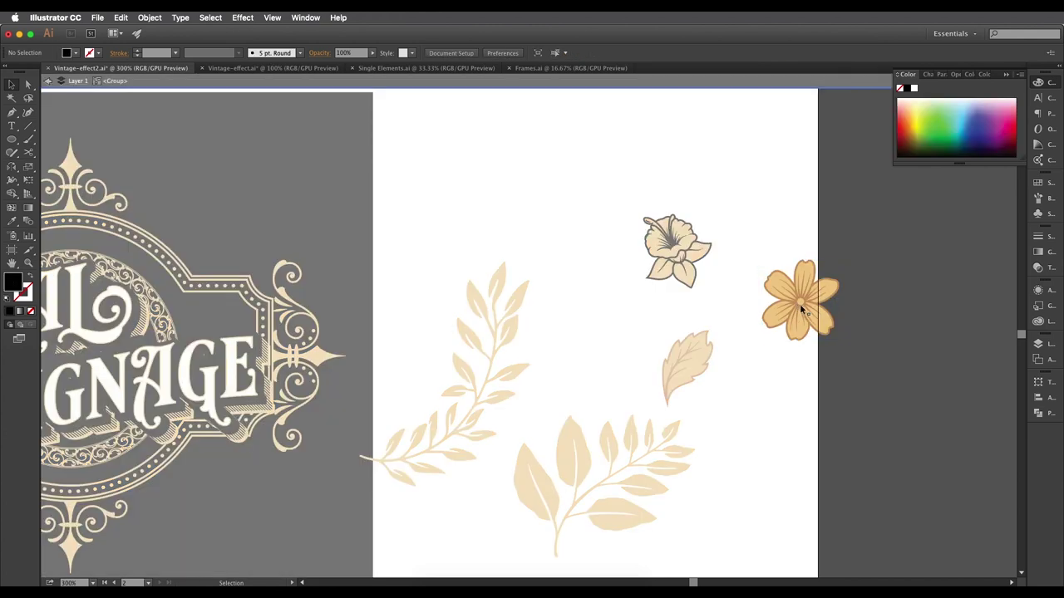
Fill the six-petal flower's linework with black sampled from the badge background and leave isolation mode.
left_click(802, 309)
key("i")
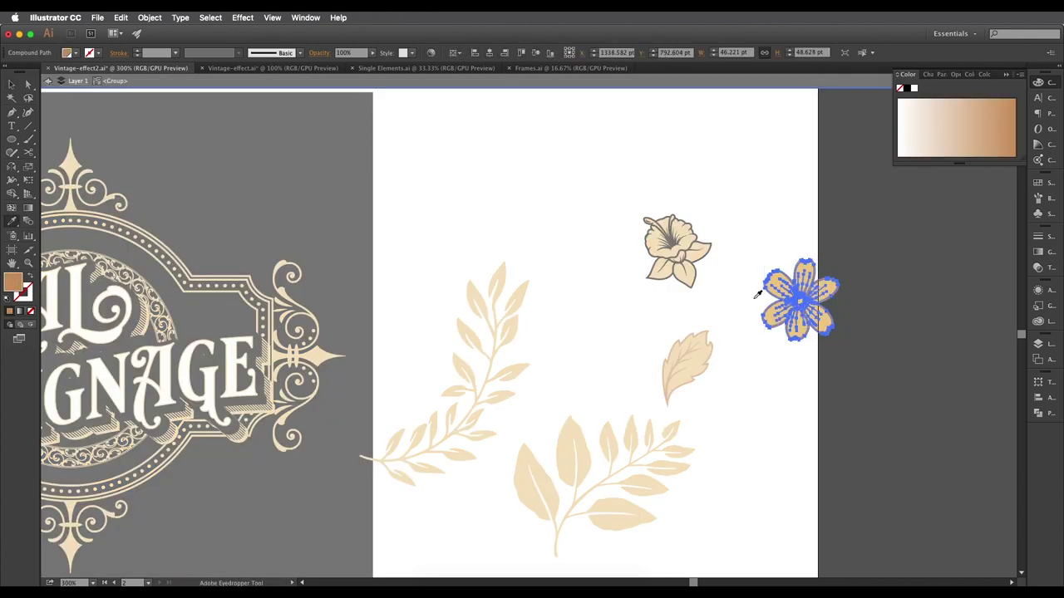
left_click(312, 232)
key("v")
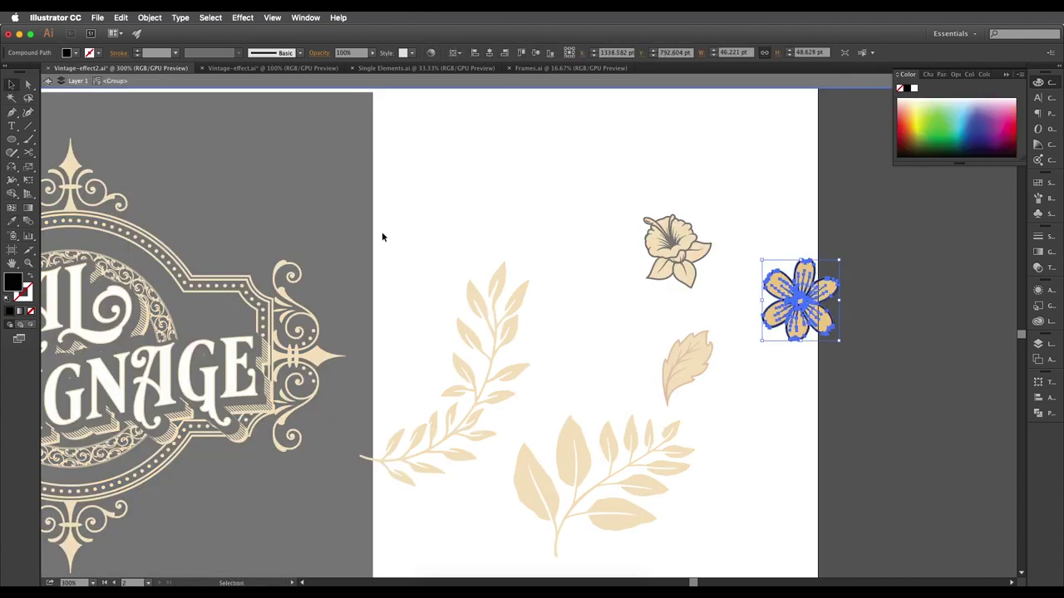
left_click(553, 240)
left_click_drag(729, 343, 727, 323)
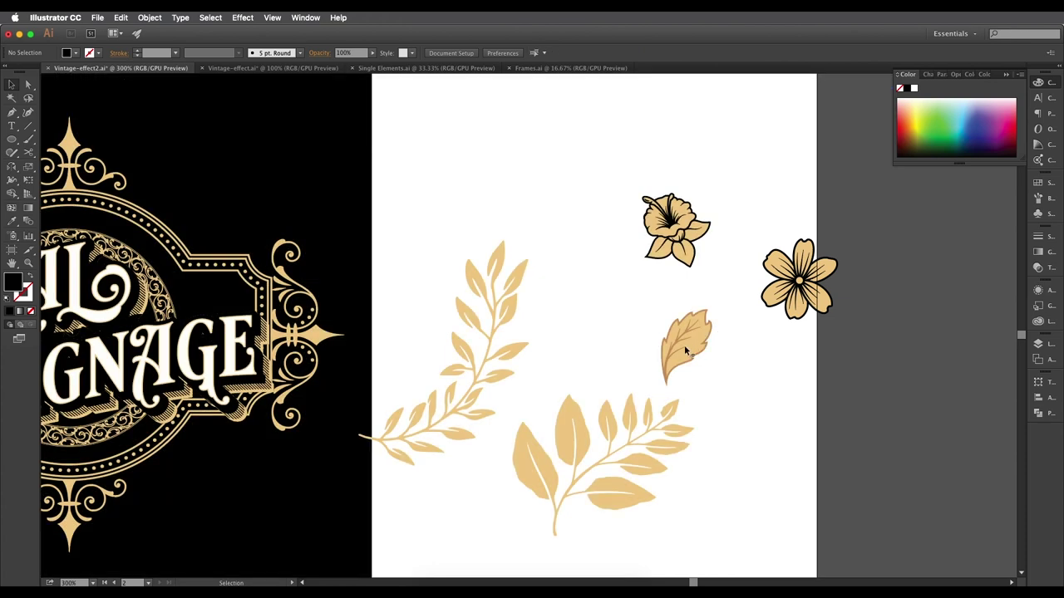
Isolate the toothed leaf's linework, fill it with the sampled background black and return to the full artwork.
left_click(680, 351)
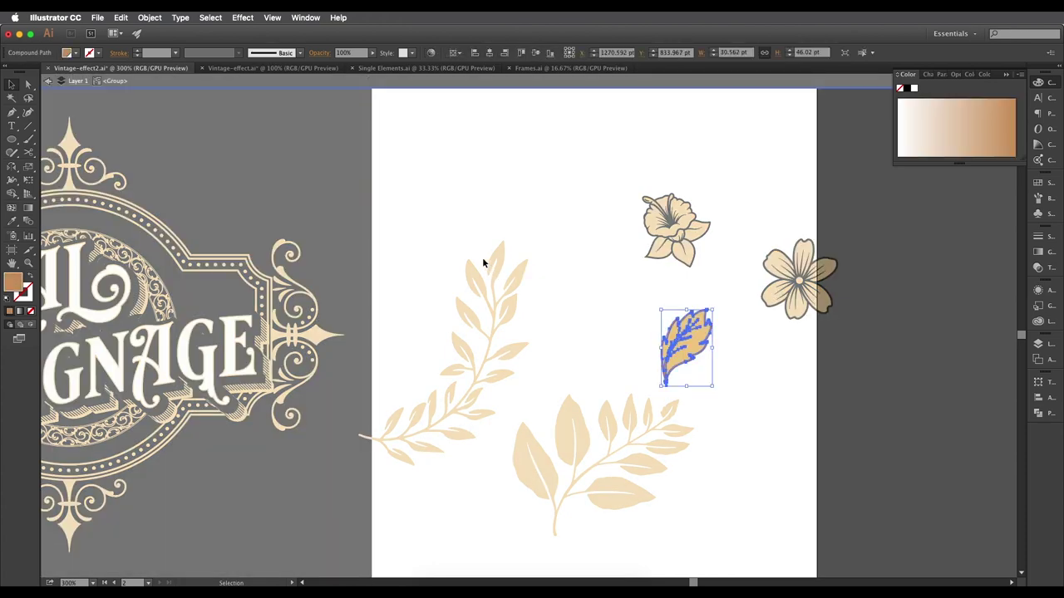
key("i")
left_click(364, 188)
key("v")
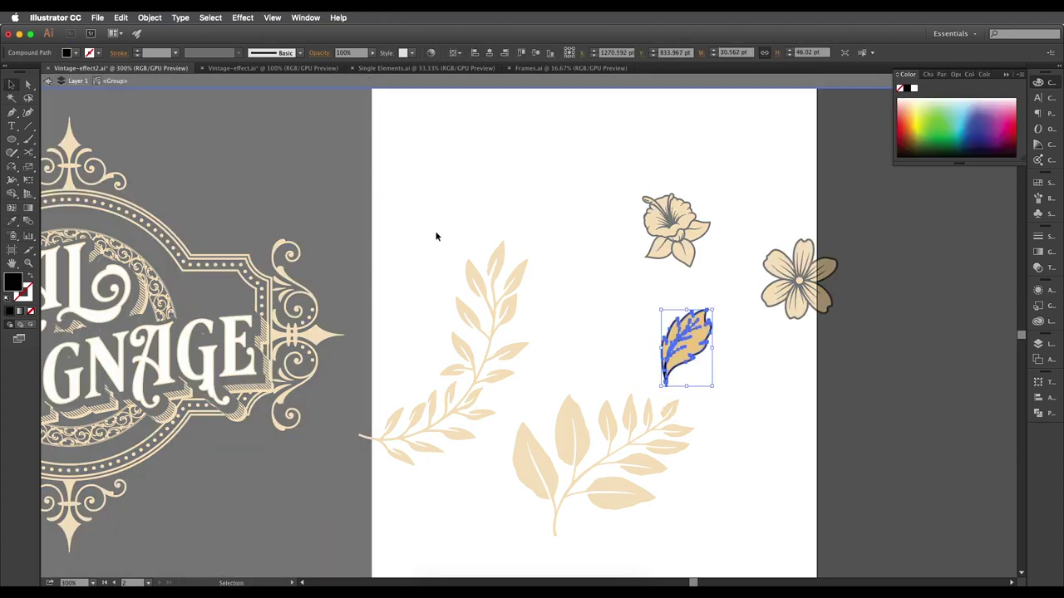
double_click(437, 235)
scroll(661, 329, "down", 2)
left_click_drag(662, 325, 731, 318)
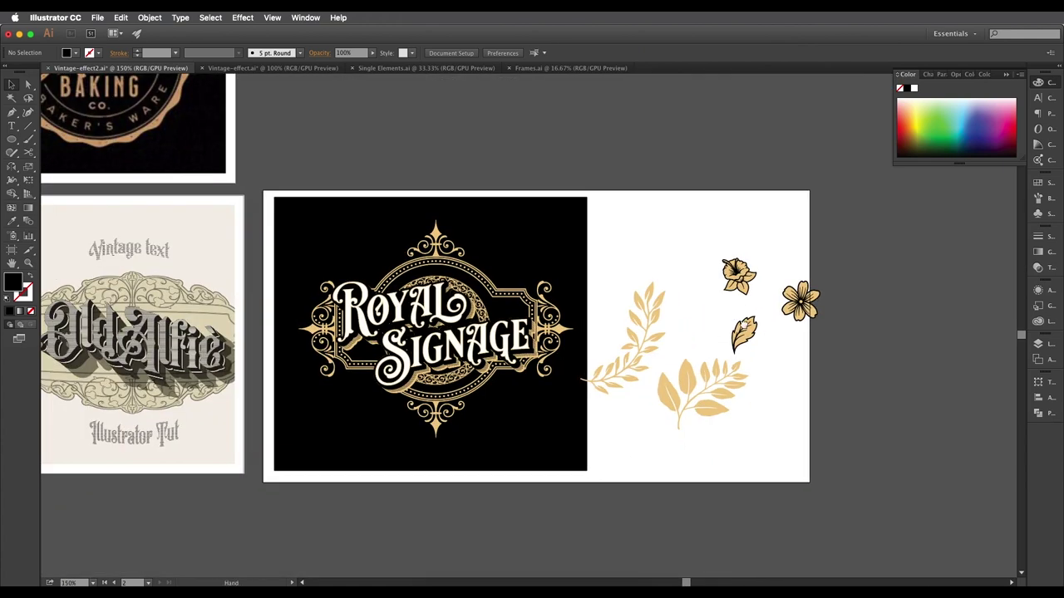
Place the six-petal flower on the upper-right shoulder of the badge frame, above the Signage lettering.
scroll(689, 293, "up", 3)
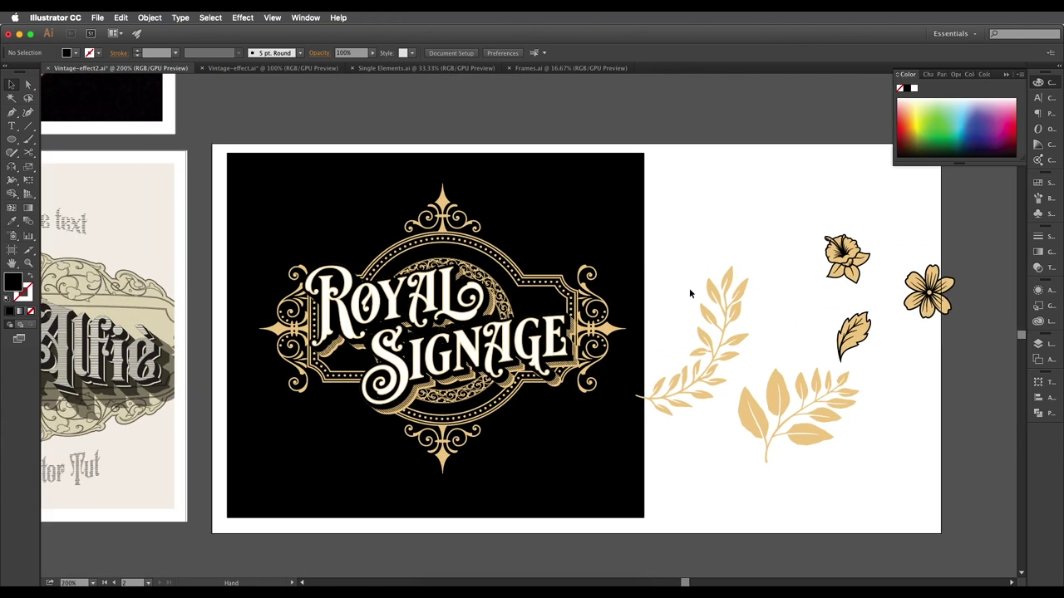
left_click_drag(535, 283, 604, 298)
left_click_drag(997, 327, 582, 310)
left_click_drag(622, 249, 641, 247)
left_click(640, 247)
left_click_drag(612, 290, 859, 281)
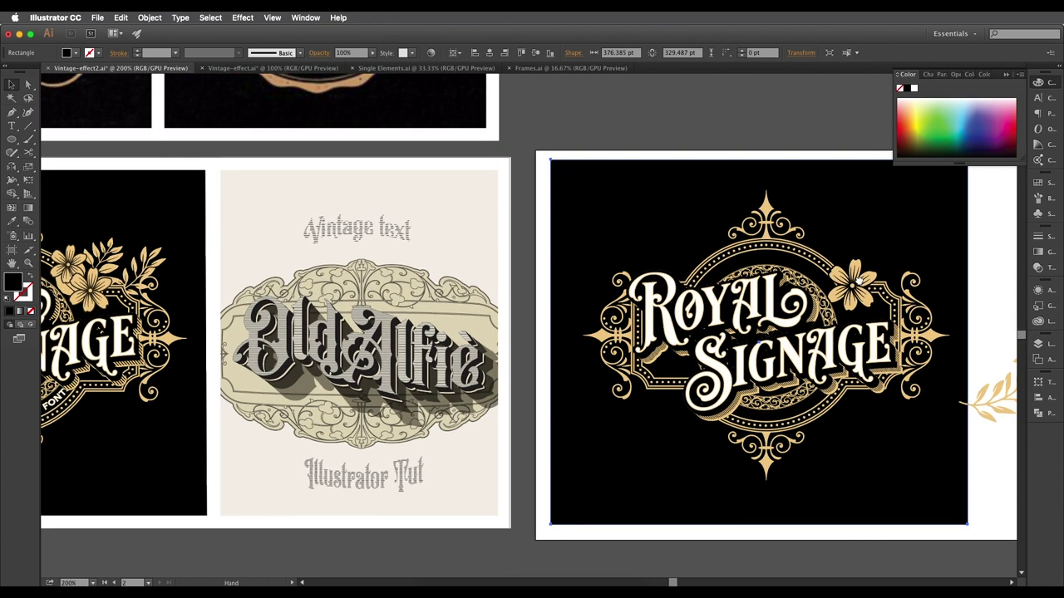
Add a copy of the six-petal flower up and to the left, shrink the lower flower and bring it to the front.
left_click(863, 291)
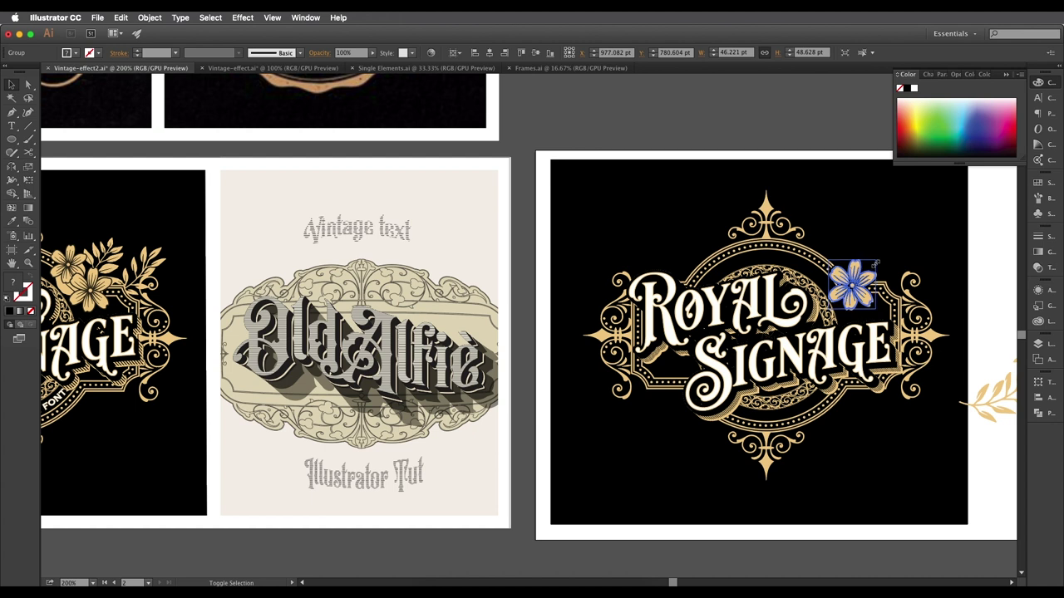
left_click_drag(859, 299, 877, 266)
left_click(868, 284)
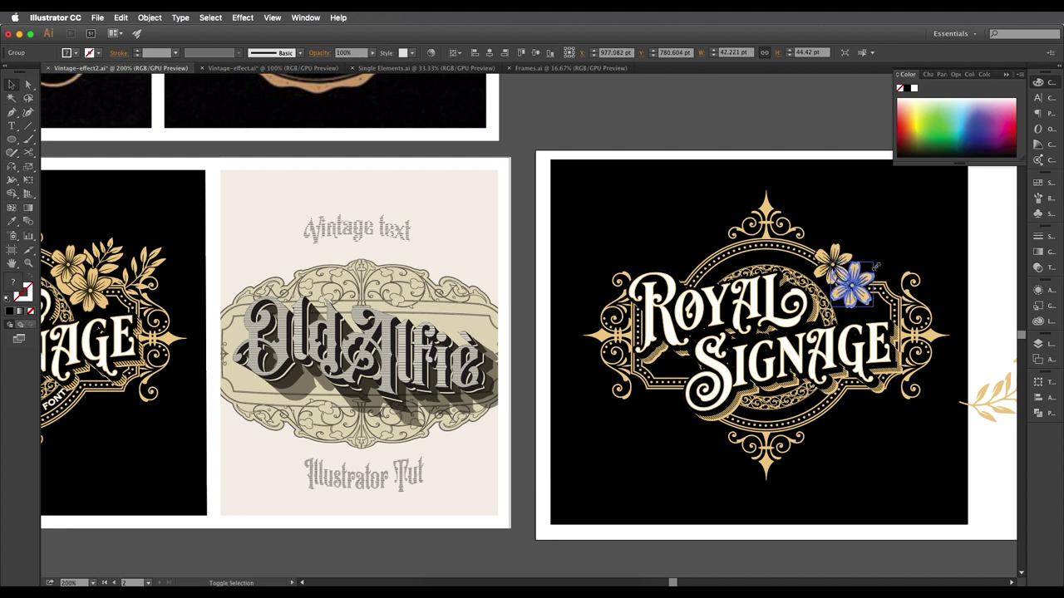
right_click(856, 290)
mouse_move(912, 378)
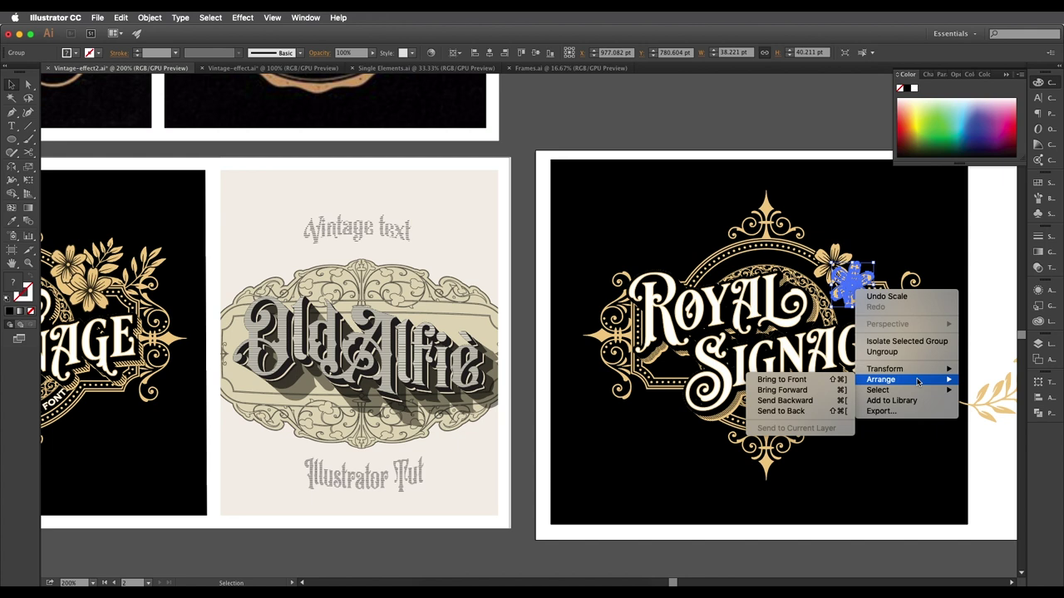
left_click(829, 379)
Move the toothed leaf onto the badge so that it sits against the lower edge of the two flowers.
left_click_drag(860, 290, 748, 282)
left_click(849, 266)
left_click_drag(811, 291, 818, 303)
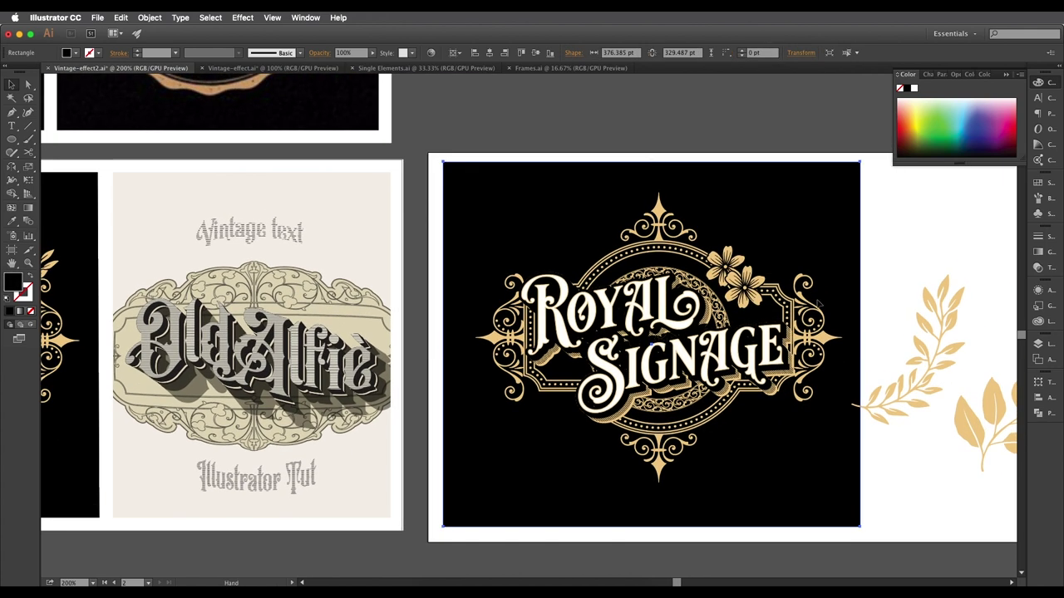
scroll(752, 312, "down", 2)
left_click_drag(744, 301, 741, 306)
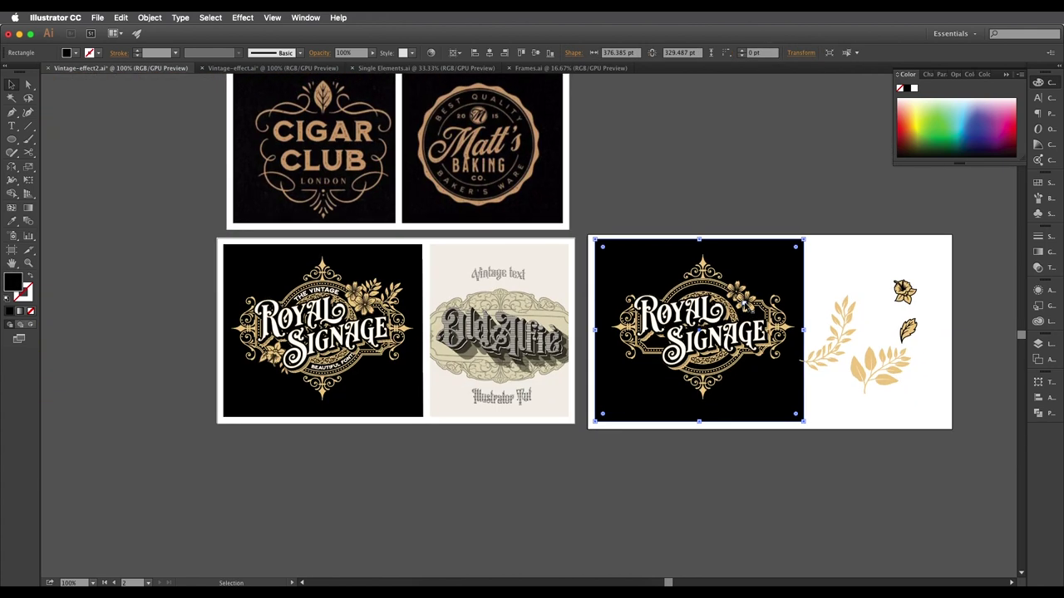
left_click_drag(907, 332, 780, 277)
scroll(777, 276, "up", 2)
left_click_drag(806, 246, 690, 325)
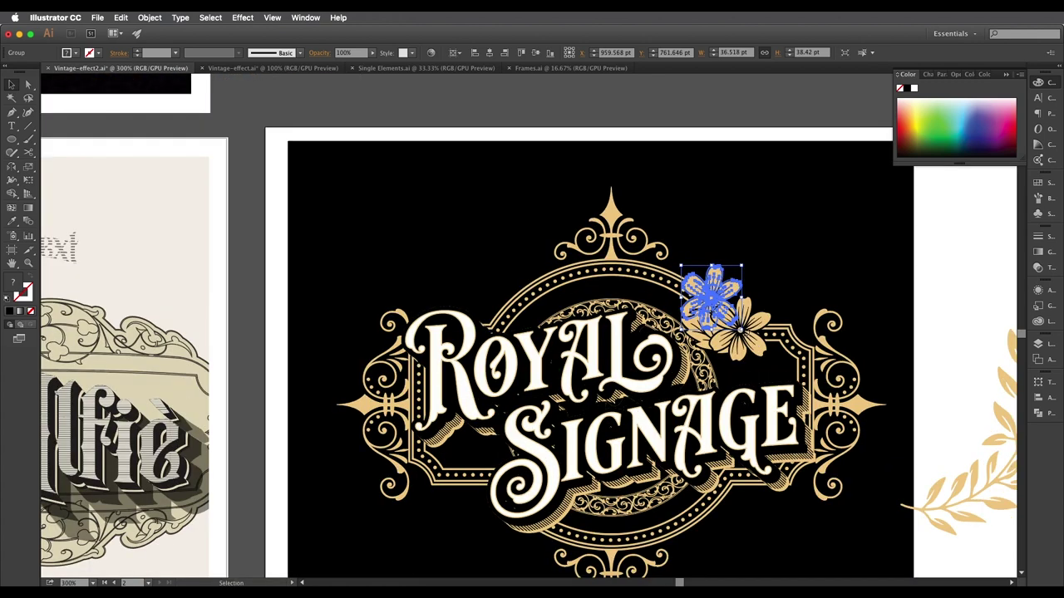
Bring the two six-petal flowers to the front and nudge them together with the toothed leaf on the frame's upper-right shoulder.
scroll(665, 328, "up", 1)
left_click(722, 312)
right_click(745, 329)
mouse_move(806, 418)
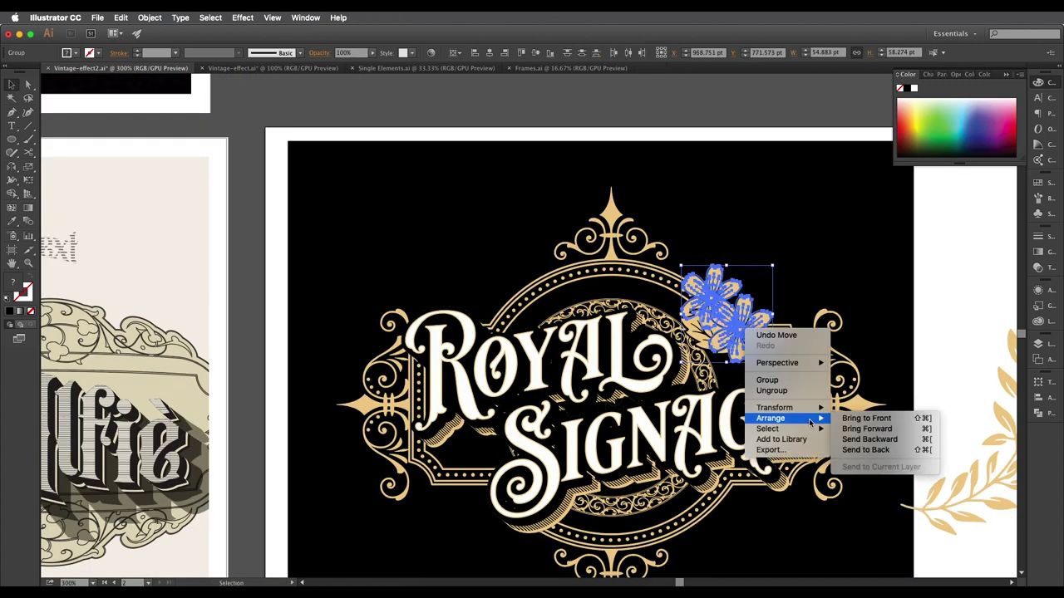
left_click(860, 419)
scroll(745, 328, "up", 1)
left_click(685, 336, "shift")
left_click_drag(716, 322, 720, 316)
left_click(988, 325)
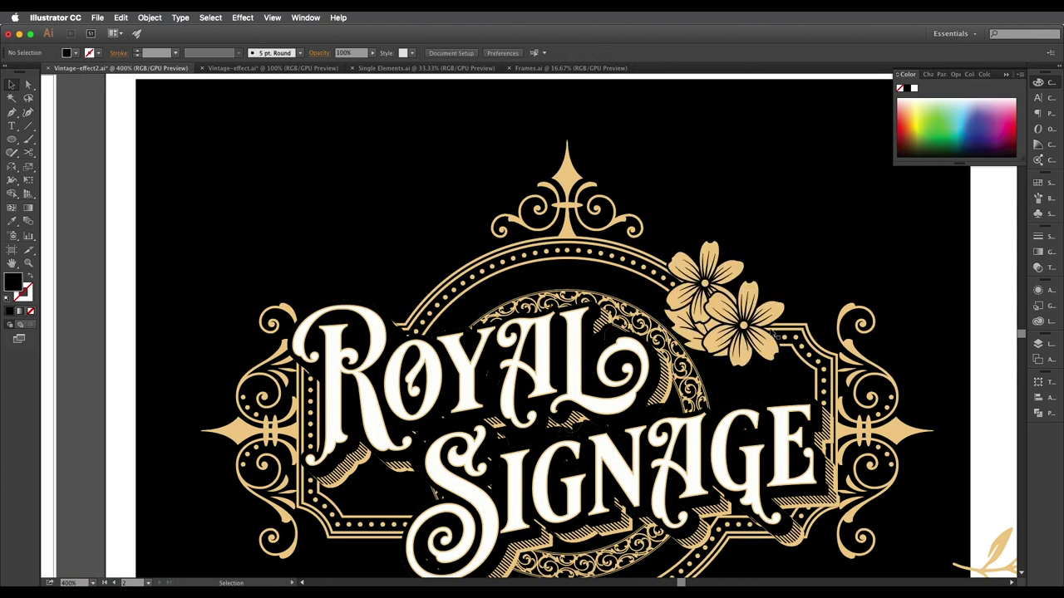
Place the broad-leaved sprig on the badge so its leaves fan out from behind the two flowers.
scroll(773, 334, "down", 2)
left_click_drag(789, 334, 760, 332)
left_click_drag(517, 340, 647, 345)
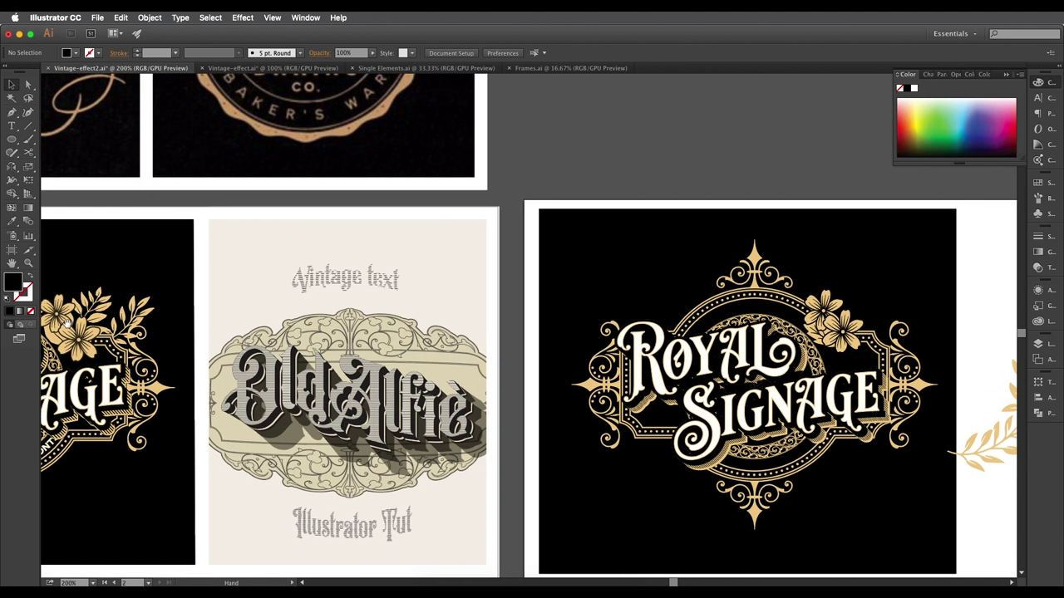
left_click_drag(674, 420, 612, 408)
scroll(613, 409, "down", 1)
left_click_drag(758, 420, 731, 409)
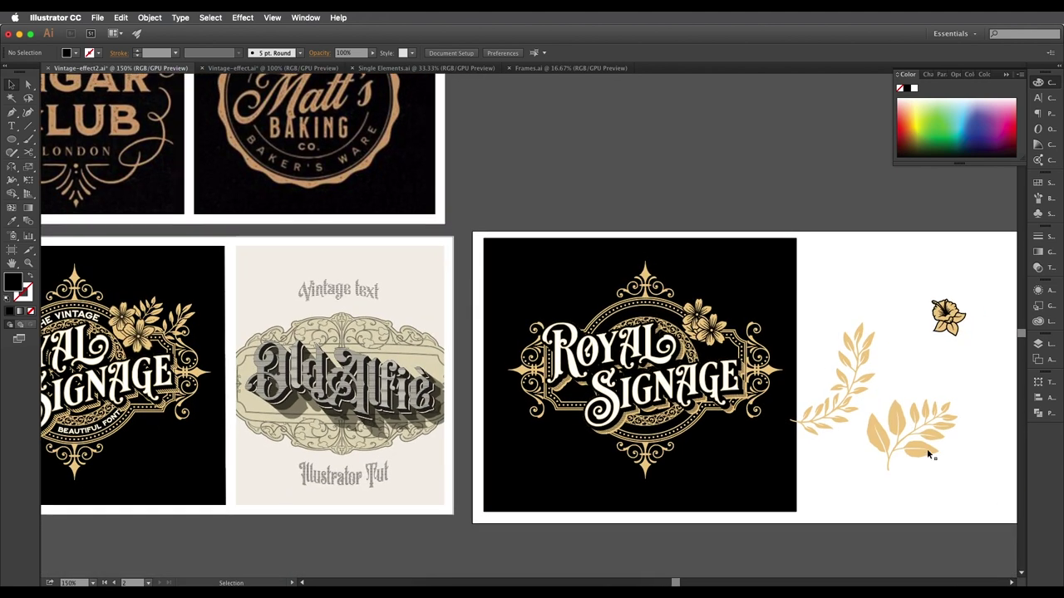
left_click_drag(928, 451, 792, 330)
left_click(828, 316)
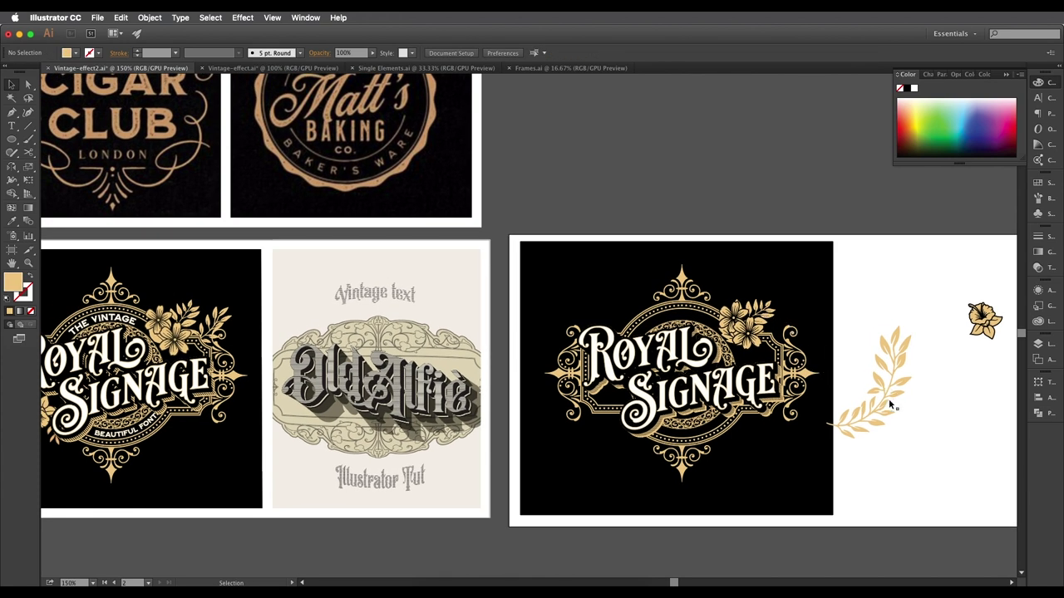
Place the long leafy branch over the frame's upper-right corner beside the flowers and shrink it.
left_click_drag(891, 405, 835, 318)
left_click_drag(838, 251, 795, 337)
scroll(788, 333, "up", 1)
left_click(850, 322)
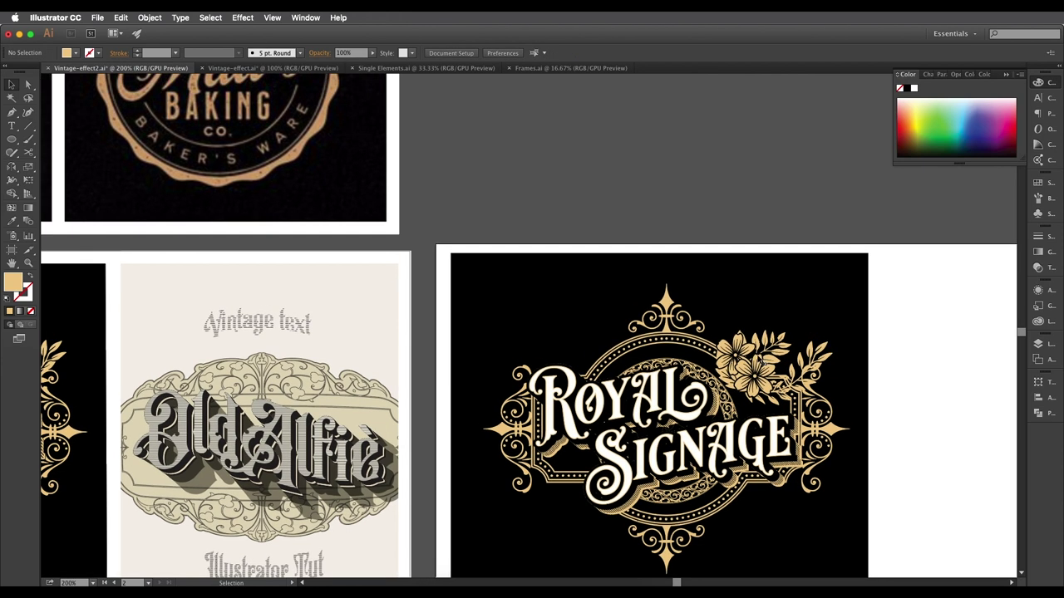
Select the flowers, leaf and leafy branches and fit the whole cluster more tightly onto the badge's upper-right shoulder.
left_click(753, 375)
left_click(723, 378, "shift")
left_click(769, 353, "shift")
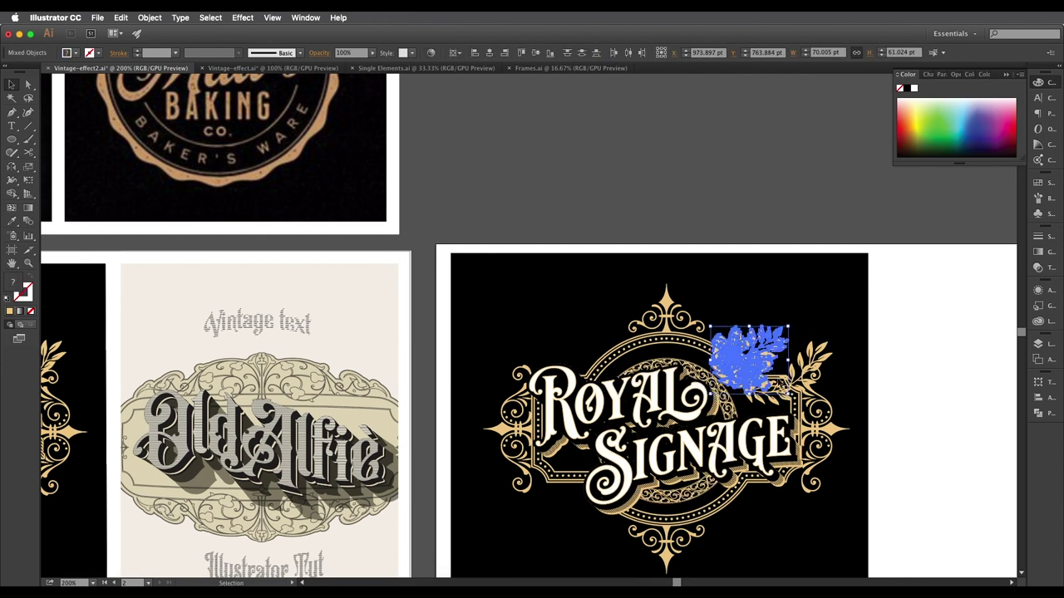
scroll(778, 378, "up", 1)
mouse_move(808, 378)
left_mouse_down()
mouse_move(801, 371)
mouse_move(832, 353)
mouse_move(841, 327)
mouse_move(817, 373)
mouse_move(795, 363)
left_mouse_up()
left_click(897, 353)
scroll(928, 352, "down", 2)
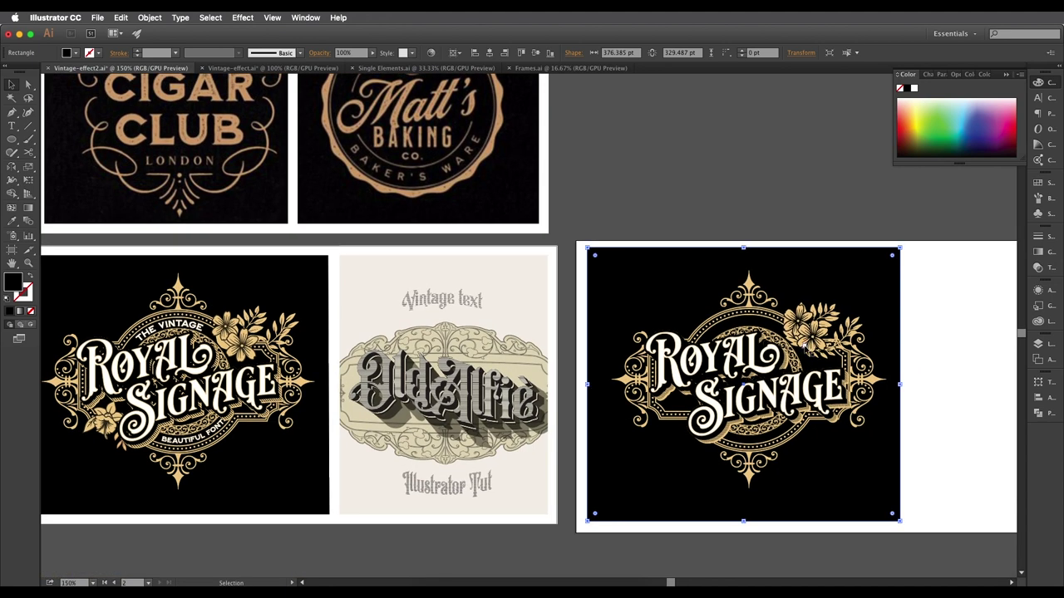
left_click(813, 351, "shift")
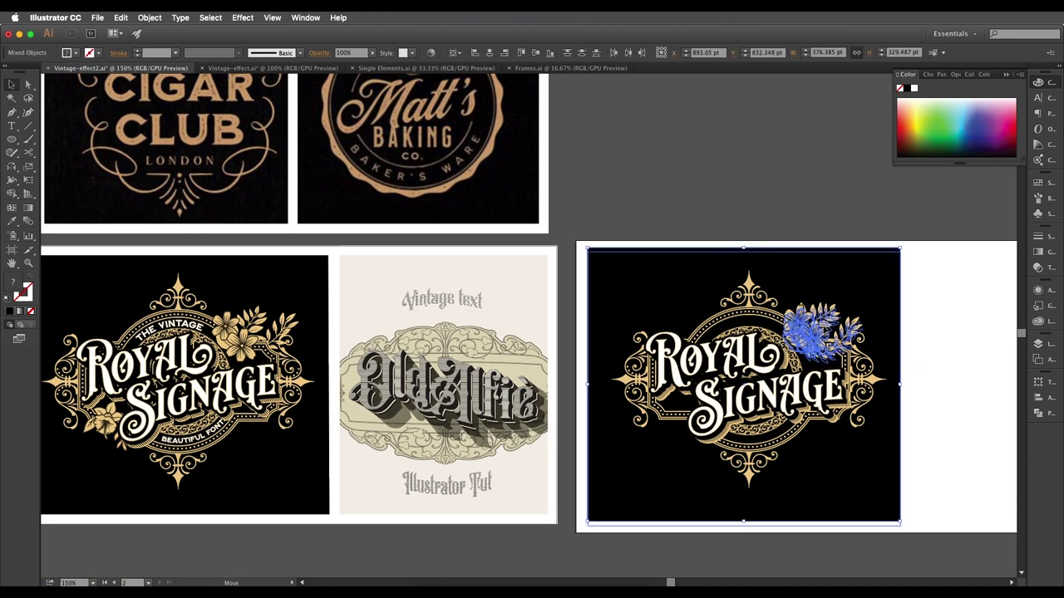
left_click(927, 311)
left_click_drag(878, 359, 869, 333)
scroll(856, 331, "right", 2)
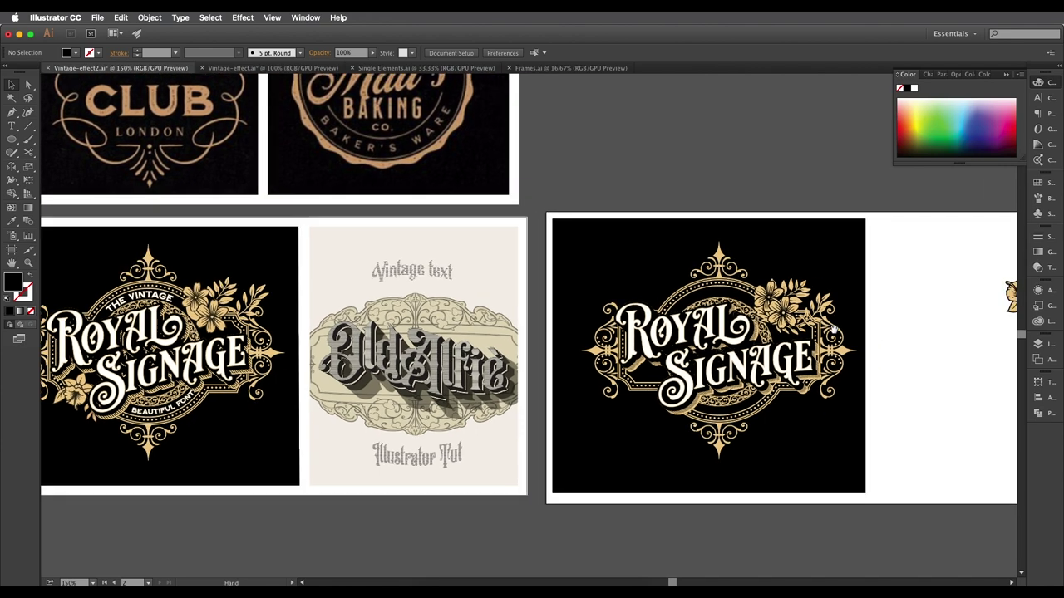
Move the trumpet flower onto the frame's lower-left corner beside the S, turn it downwards and shrink it to about 35 by 40 pt.
scroll(583, 384, "right", 5)
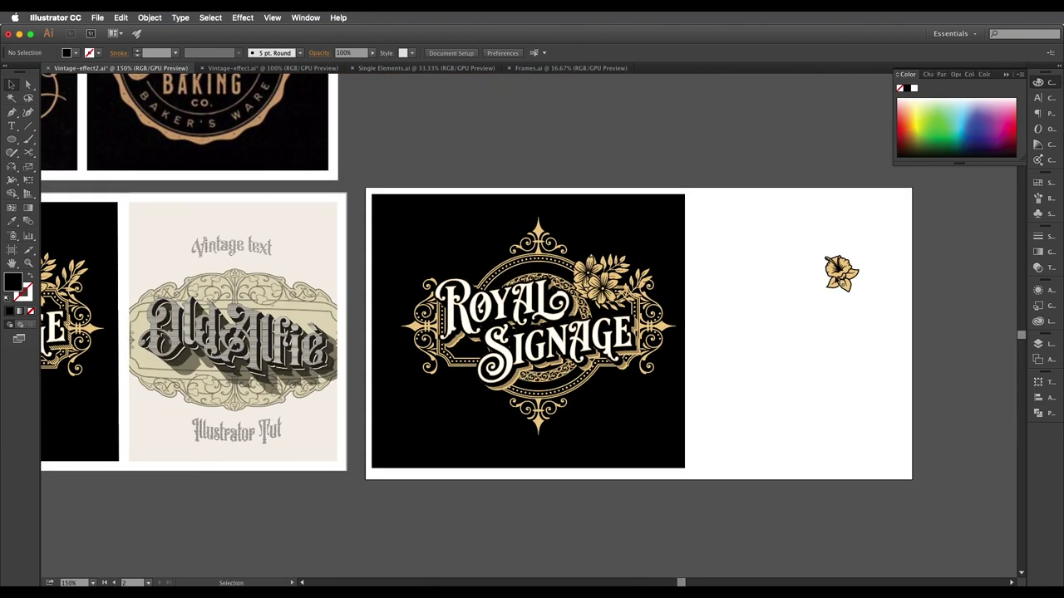
left_click_drag(841, 273, 457, 374)
scroll(463, 373, "up", 2)
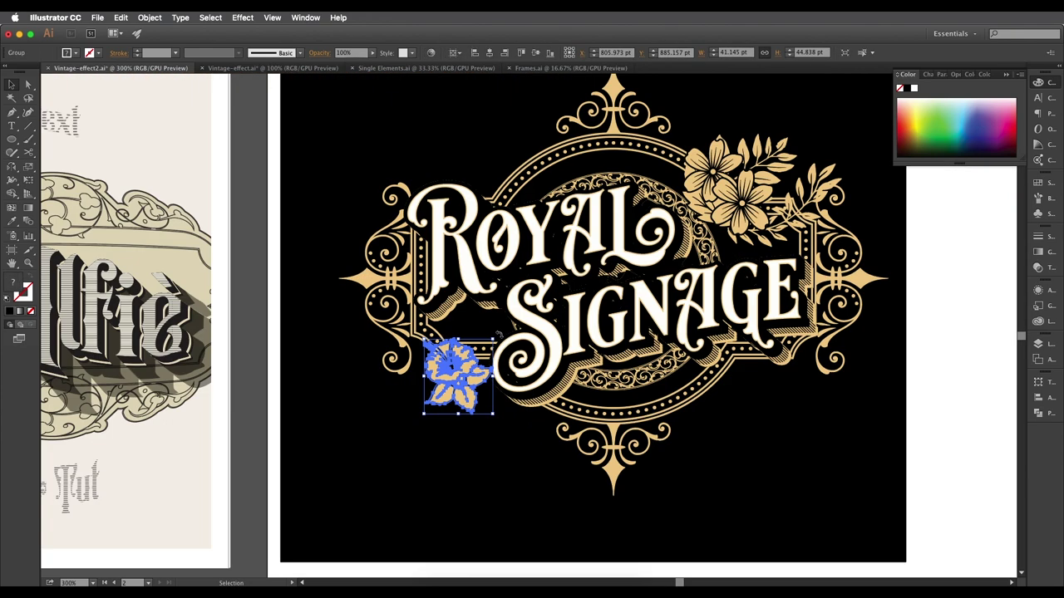
left_click_drag(500, 334, 402, 399)
left_click(486, 480)
left_click_drag(477, 435, 516, 449)
left_click_drag(497, 399, 490, 378)
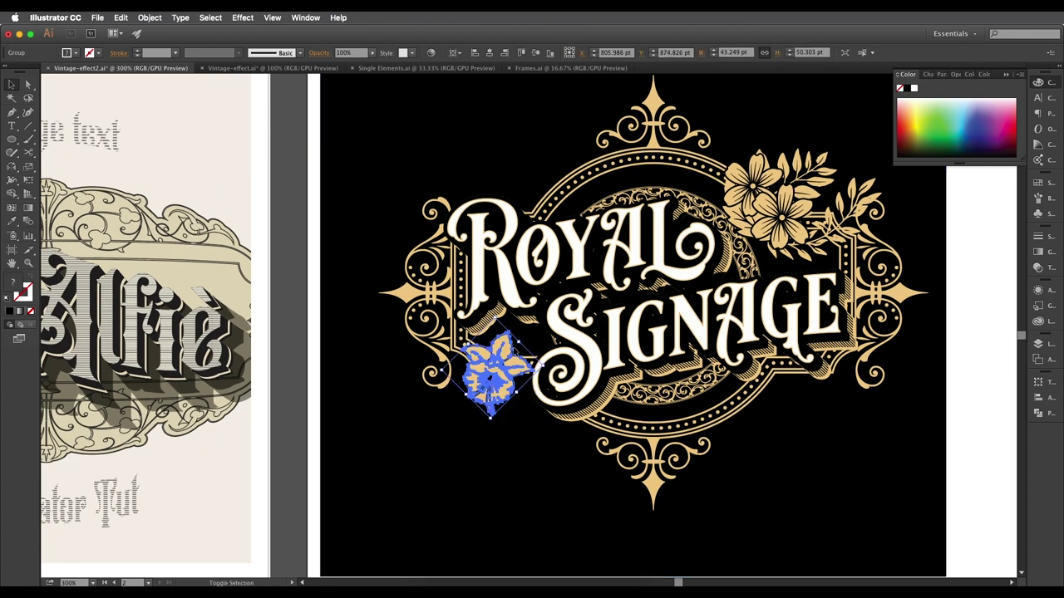
left_click(517, 423)
Copy the toothed leaf from the upper cluster to the trumpet flower, then bring the flower in front of it.
scroll(701, 359, "left", 2)
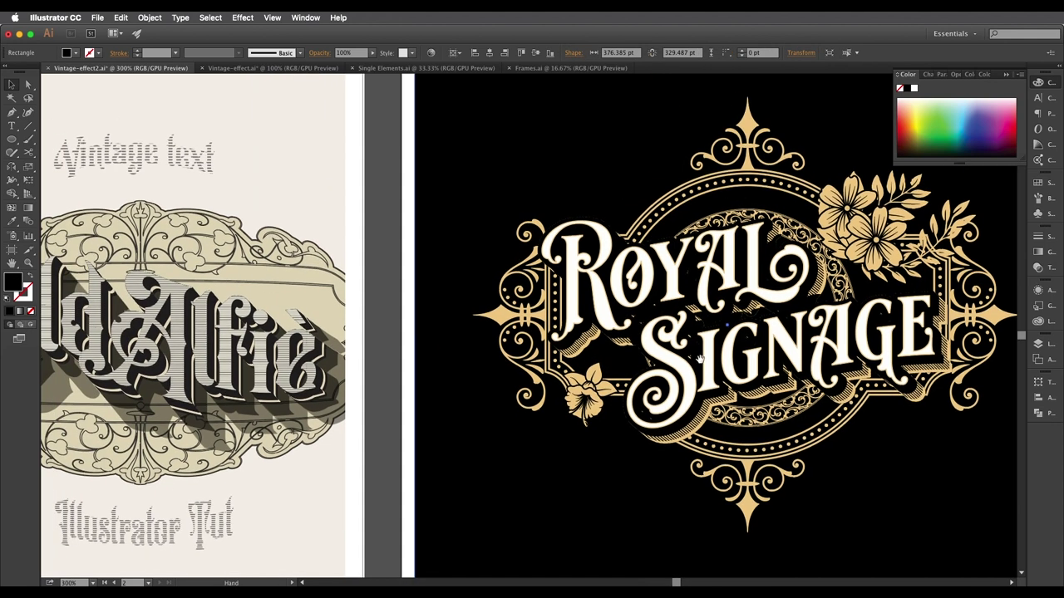
left_click(874, 246)
left_click_drag(875, 246, 532, 412)
left_click_drag(502, 483, 552, 428)
right_click(595, 399)
mouse_move(638, 490)
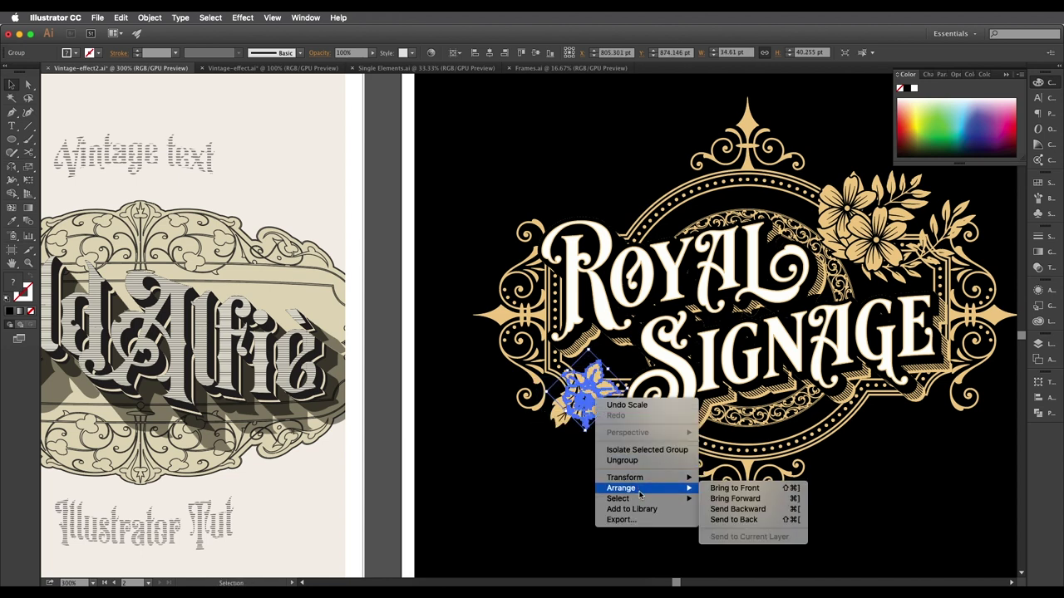
left_click(706, 489)
key("space")
left_click_drag(644, 425, 625, 445)
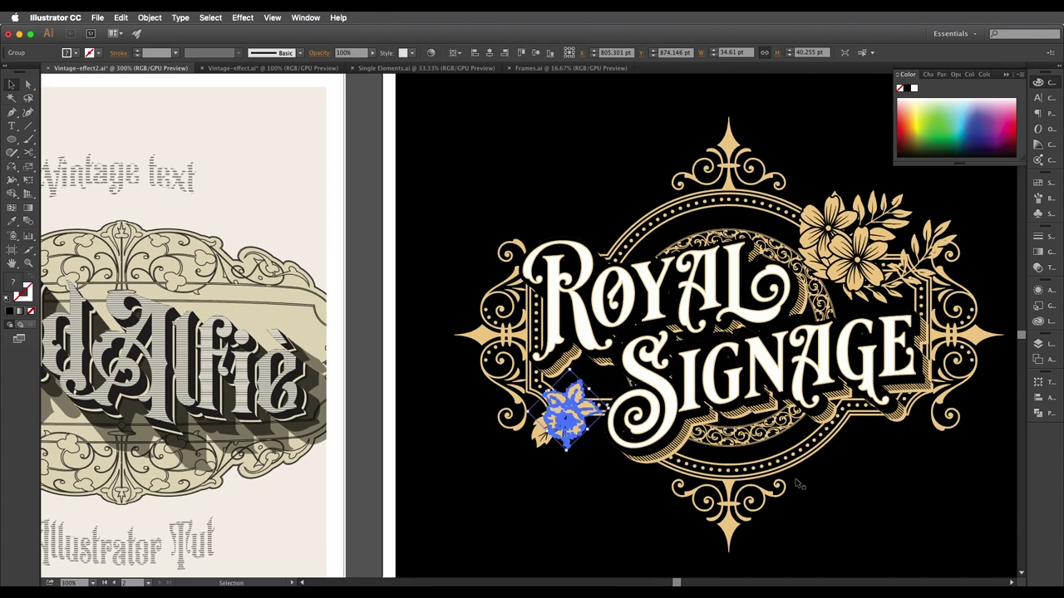
left_click(846, 495)
Copy the long leafy branch down beside the trumpet flower, turn it to hang downwards and shrink it to about 35 by 54 pt.
left_click(912, 286)
left_click_drag(913, 287, 614, 494)
left_click_drag(662, 434, 559, 533)
left_click_drag(582, 482, 596, 467)
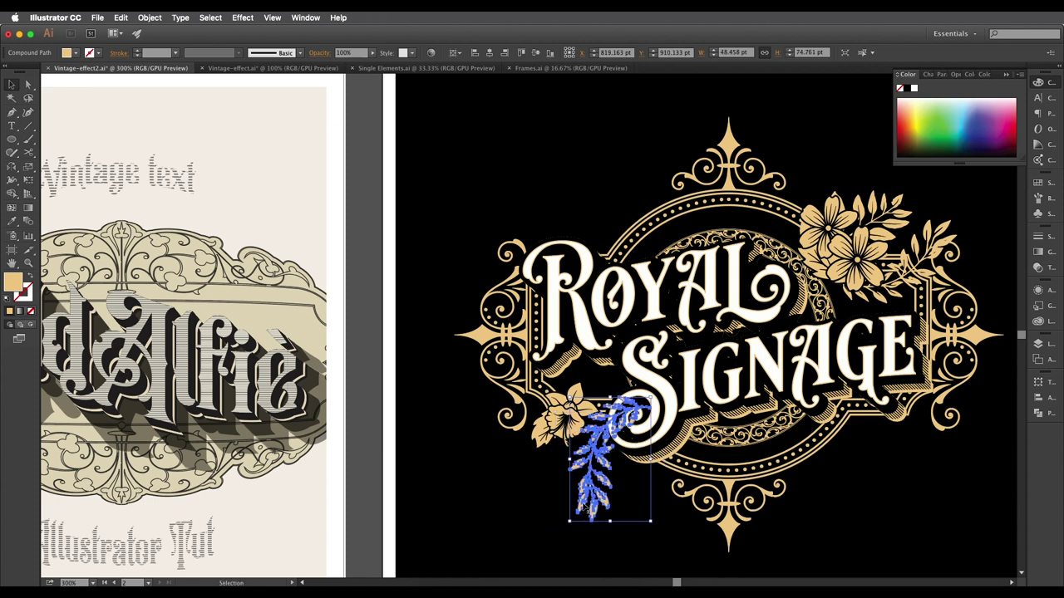
left_click_drag(606, 521, 611, 524)
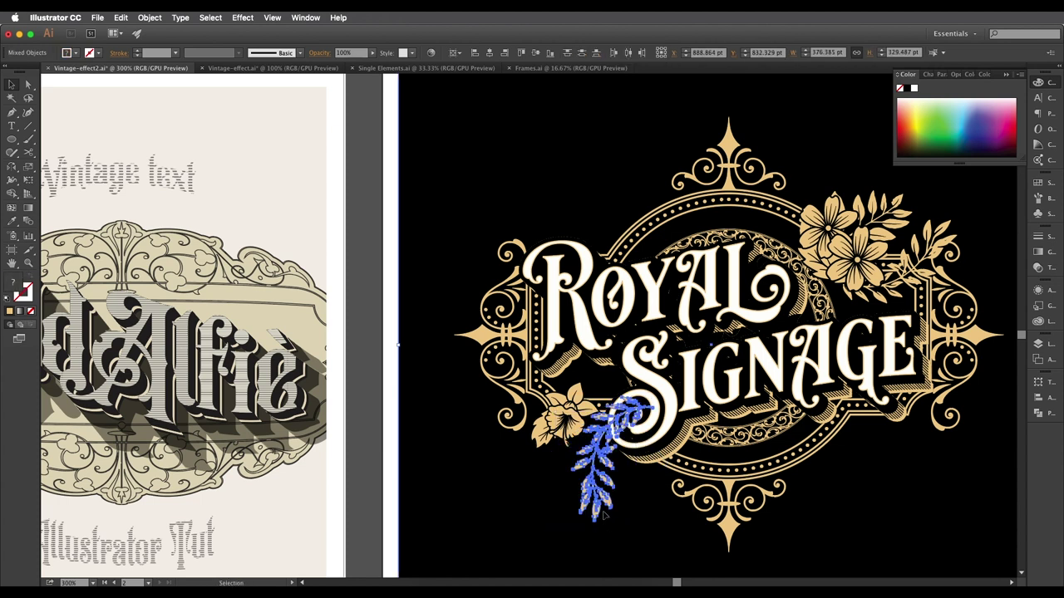
left_click(611, 522, "shift")
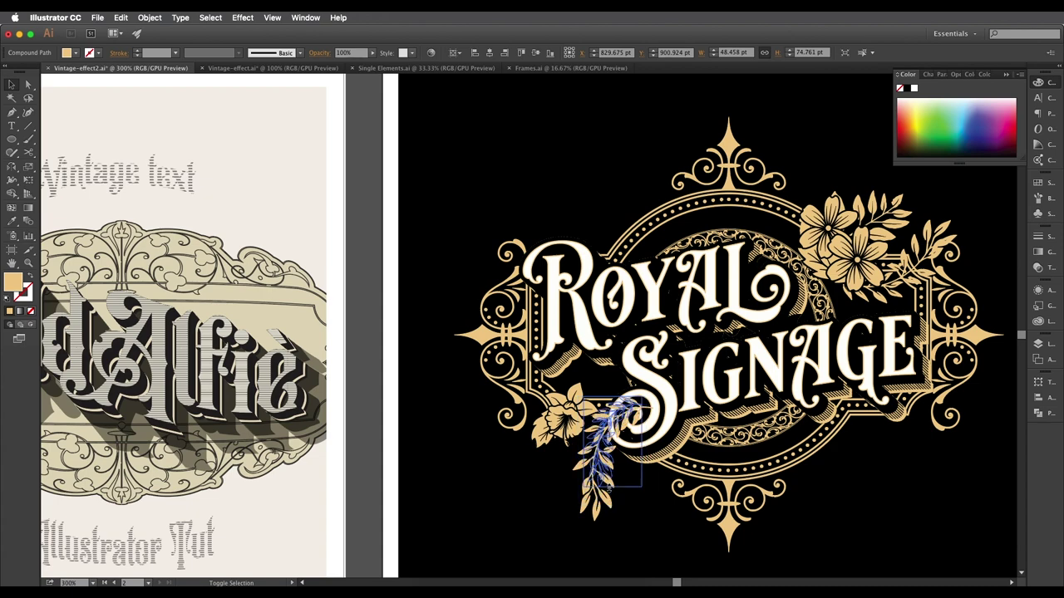
scroll(610, 488, "down", 2)
left_click_drag(610, 488, 690, 453)
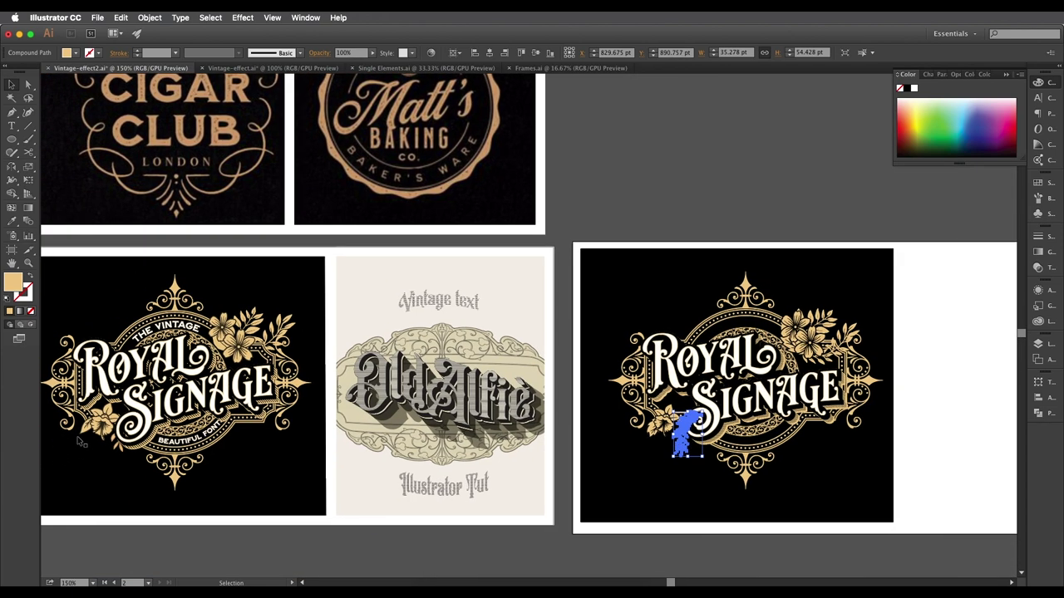
scroll(667, 435, "up", 3)
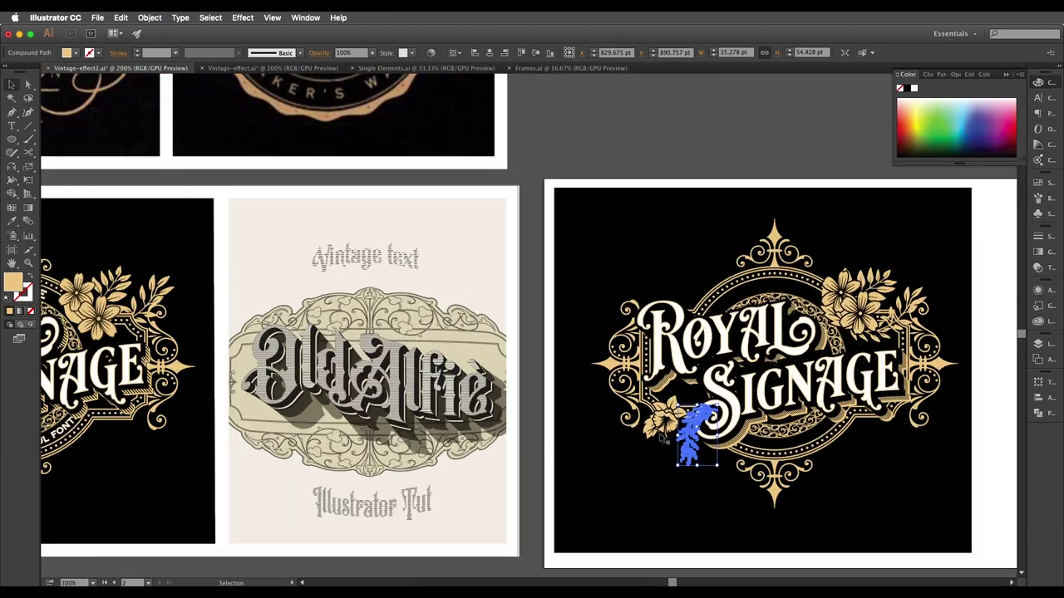
Tuck the branch copy against the trumpet flower and fine-tune the arrangement at the frame's lower-left corner.
left_click_drag(695, 456, 669, 456)
left_click(659, 400)
left_click_drag(663, 409, 671, 403)
left_click(732, 453)
key("super+minus")
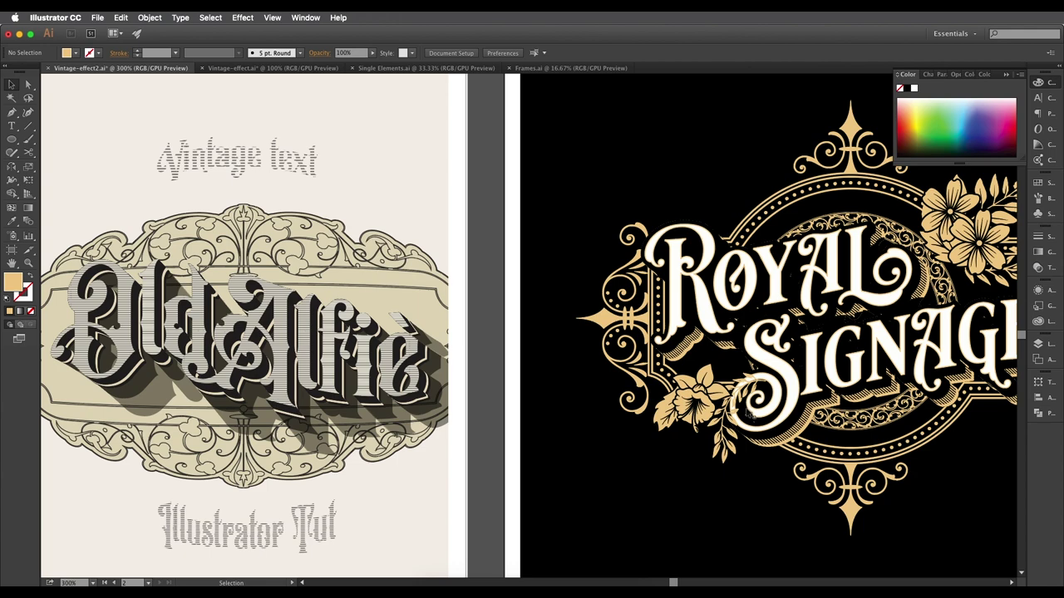
Unlock all objects and bring the Royal Signage lettering to the front.
left_click(778, 395)
key("super+minus")
key("super+minus")
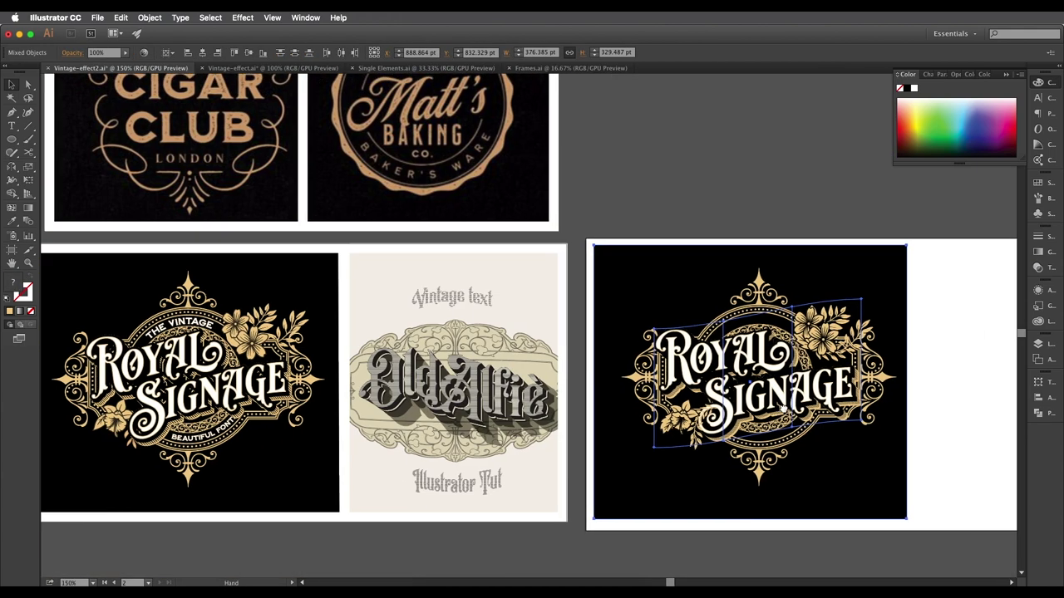
left_click(905, 403)
right_click(741, 400)
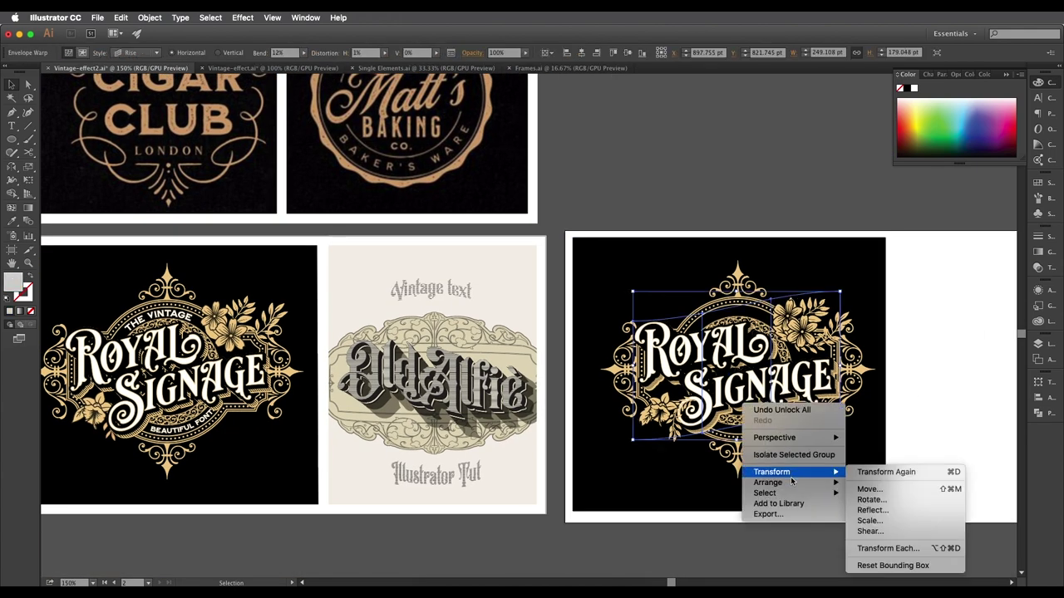
mouse_move(793, 482)
left_click(881, 482)
key("super+a")
key("super+plus")
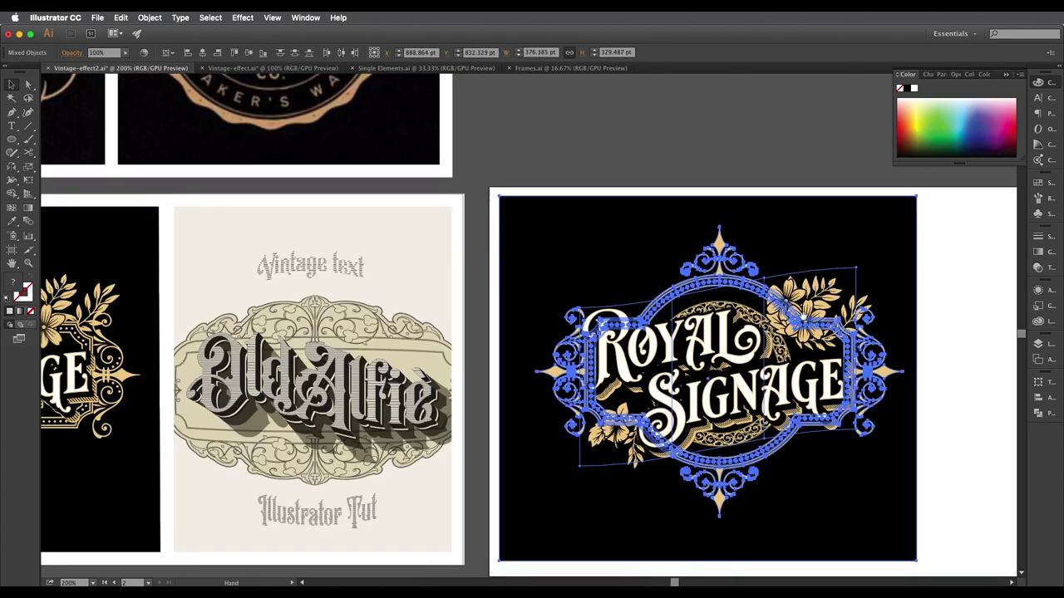
left_click_drag(961, 314, 867, 344)
left_click(867, 347)
Examine the lettering and the upper-right flower cluster up close, especially where the leafy branch overlaps the frame.
key("super+plus")
key("super+plus")
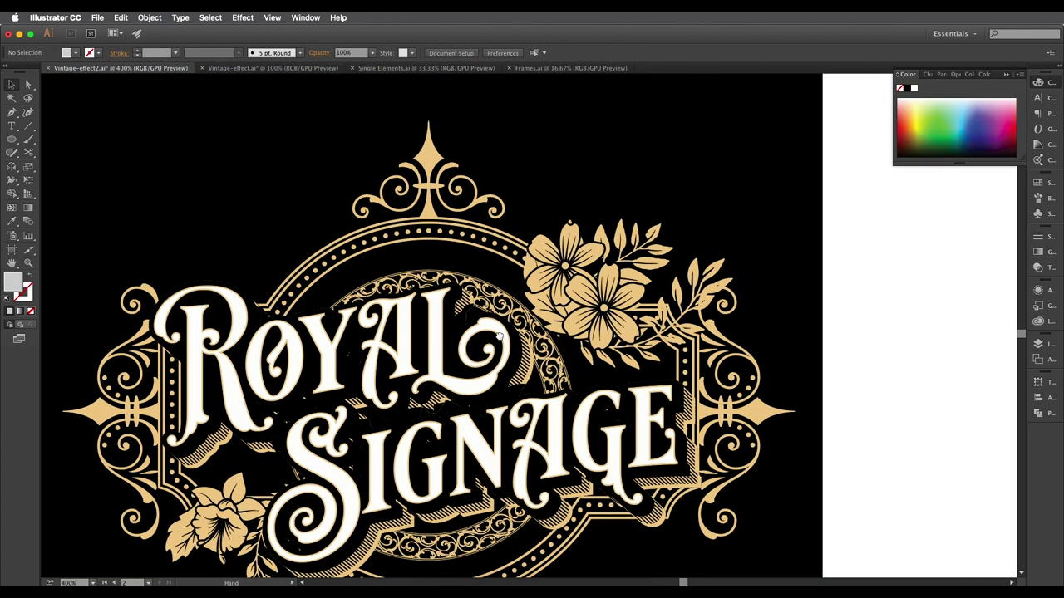
left_click_drag(499, 336, 526, 303)
key("super+minus")
left_click_drag(471, 380, 526, 345)
left_click(504, 365)
key("super+plus")
key("super+plus")
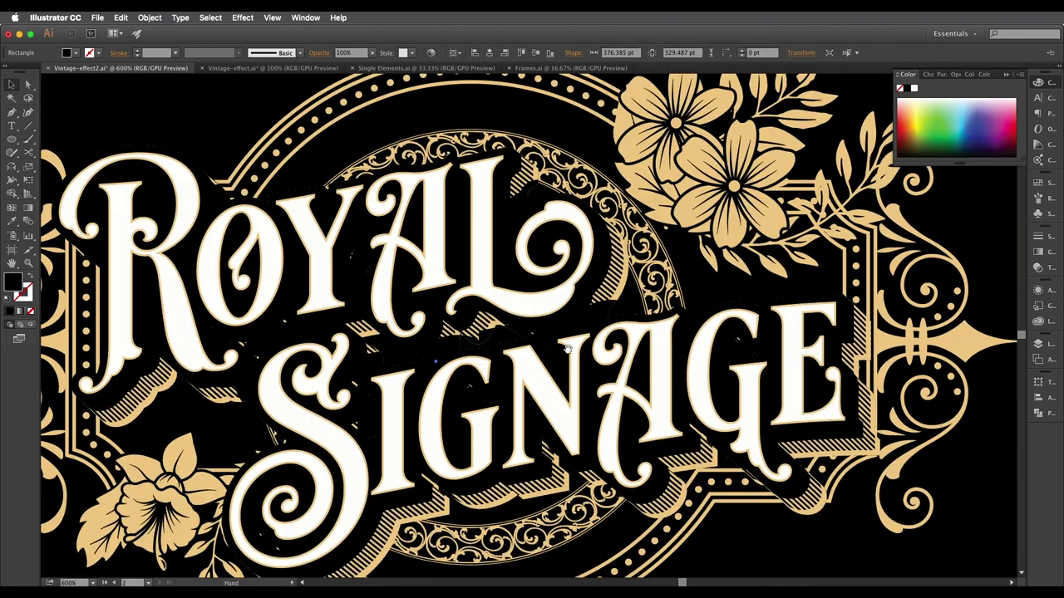
left_click_drag(824, 208, 618, 347)
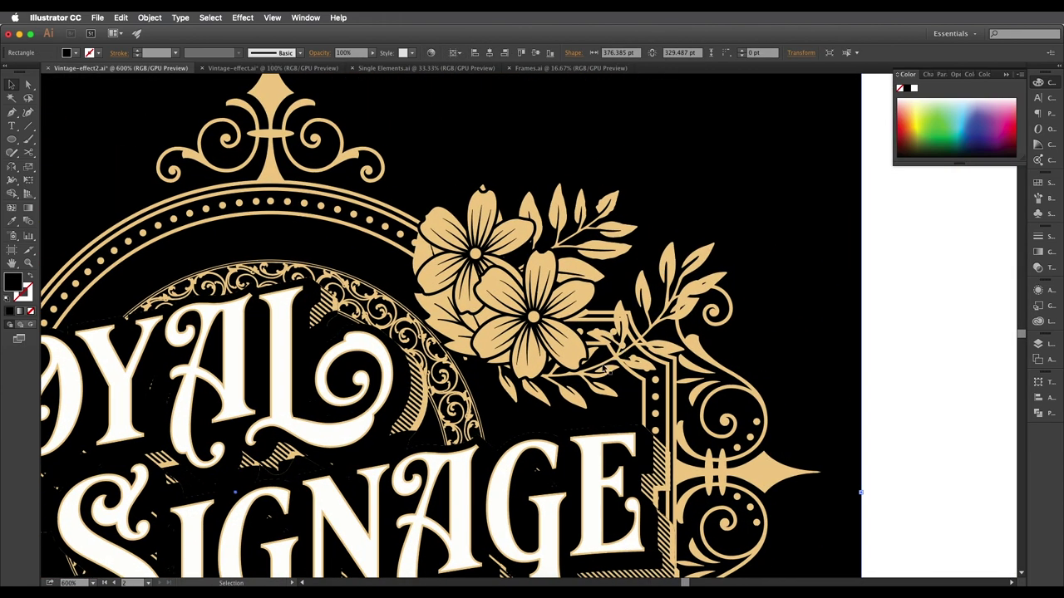
scroll(644, 372, "up", 1)
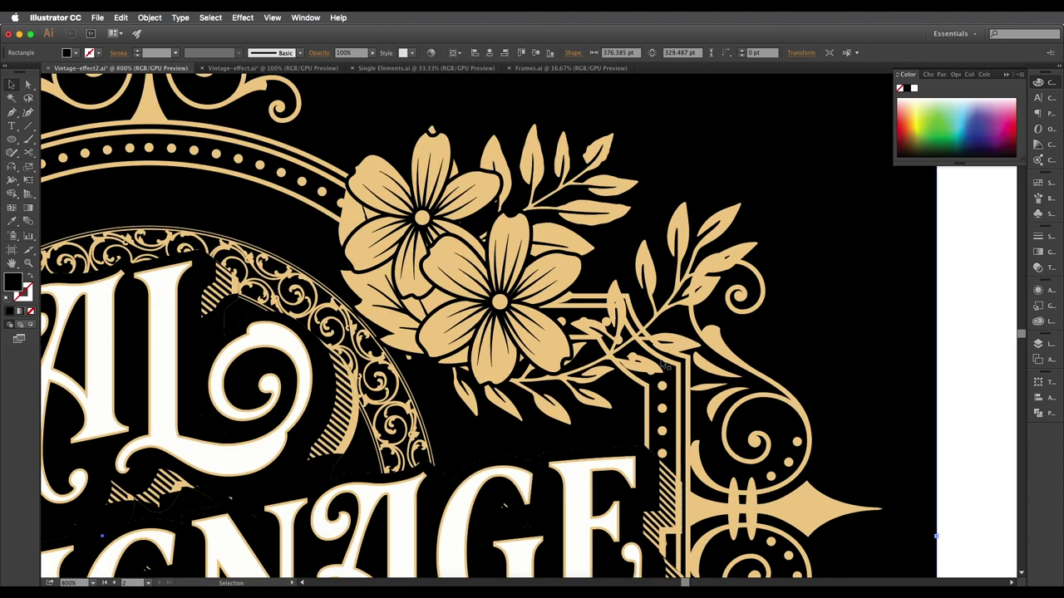
scroll(663, 363, "down", 1)
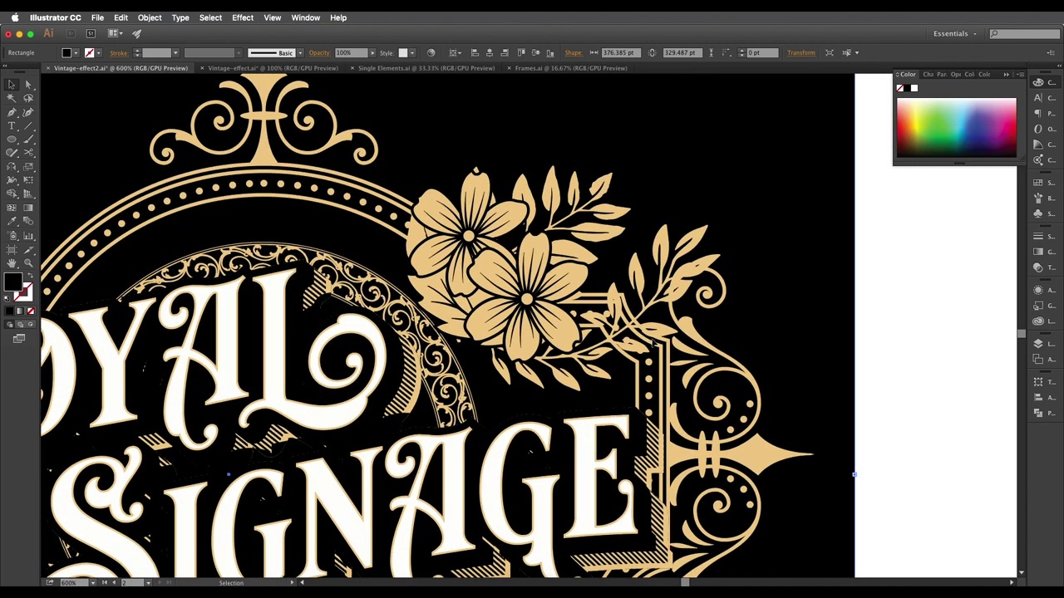
Draw a closed black shape with the Pen tool, following the frame's curved upper-right corner and covering the frame area beneath the flowers and branch.
key("p")
scroll(656, 332, "up", 2)
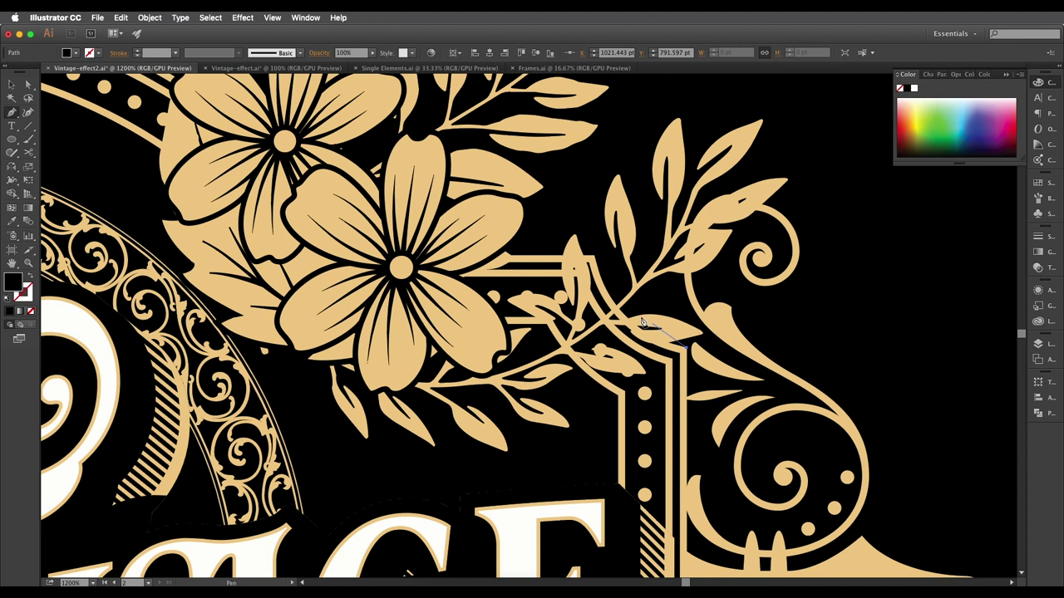
left_click_drag(590, 224, 587, 199)
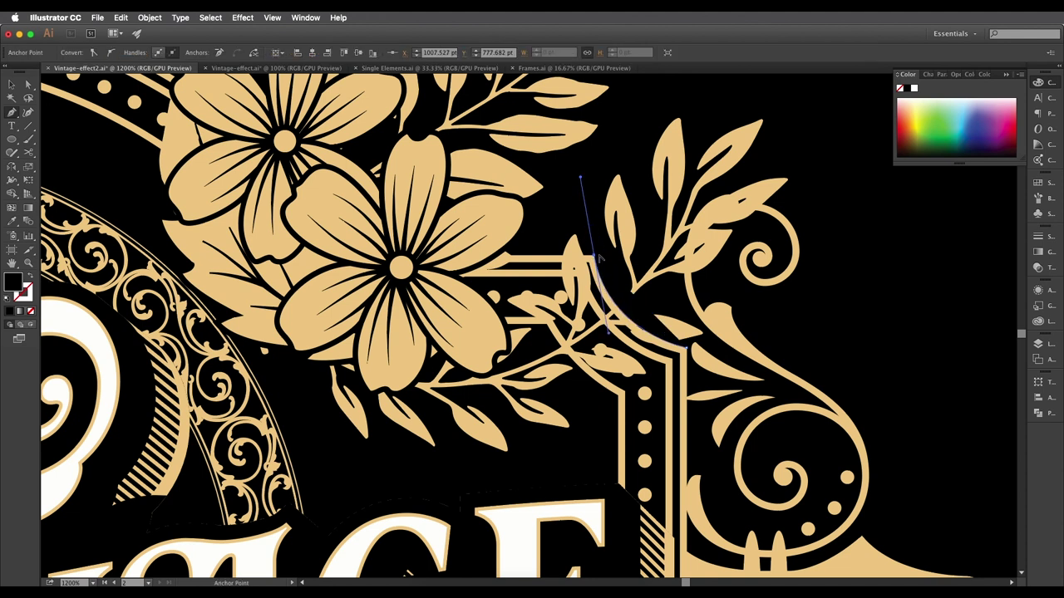
left_click(594, 256)
left_click(507, 255)
left_click(247, 163)
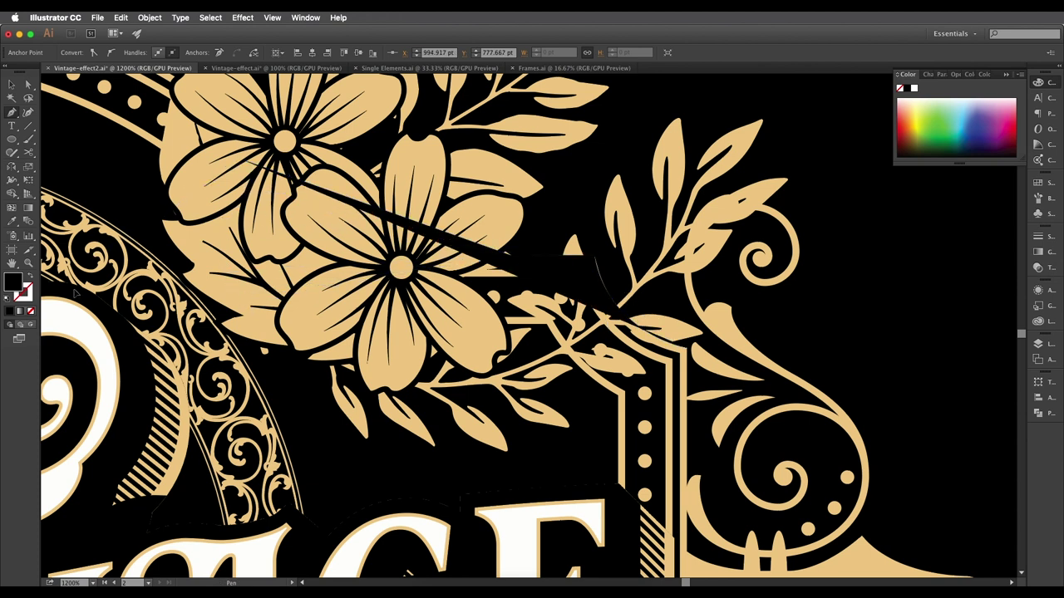
left_click(163, 221)
left_click(75, 287)
left_click(223, 540)
left_click(586, 535)
left_click(748, 460)
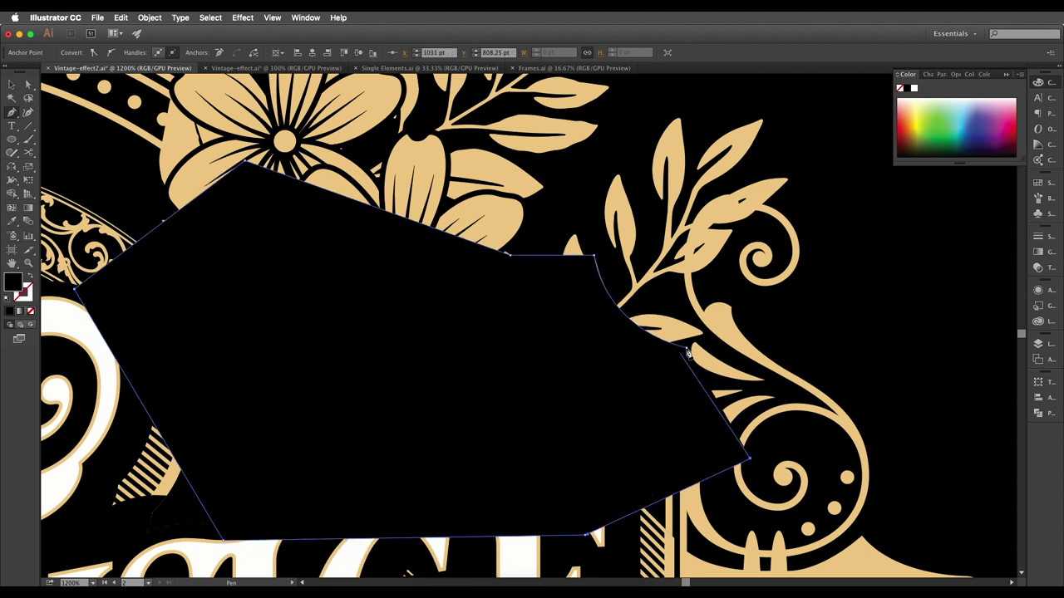
left_click(687, 348)
key("v")
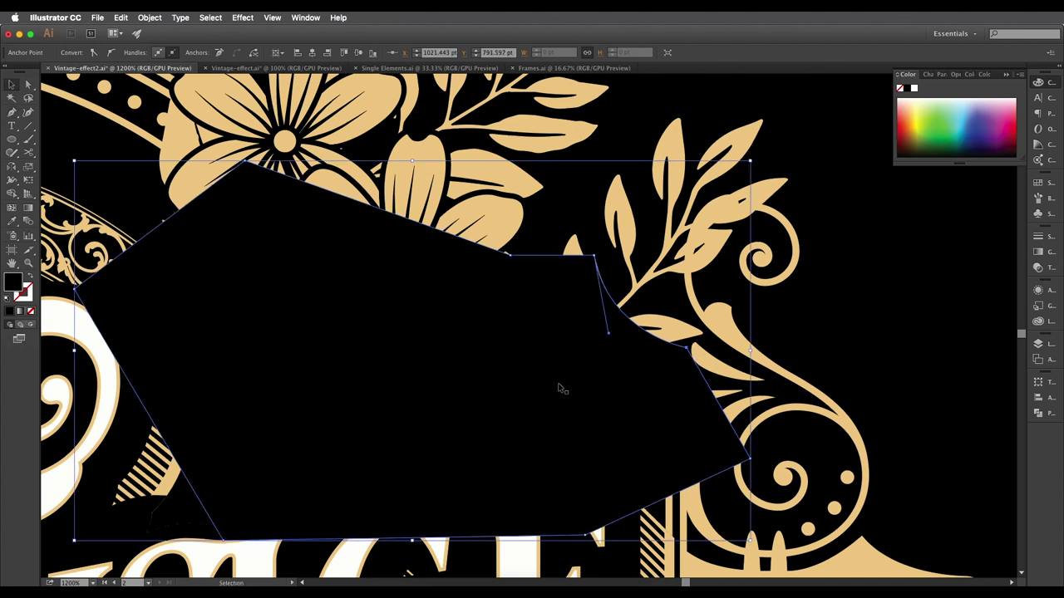
Subtract the black shape from the leafy branch with Pathfinder Minus Front, trimming the part of the branch inside the frame.
left_click(695, 275, "shift")
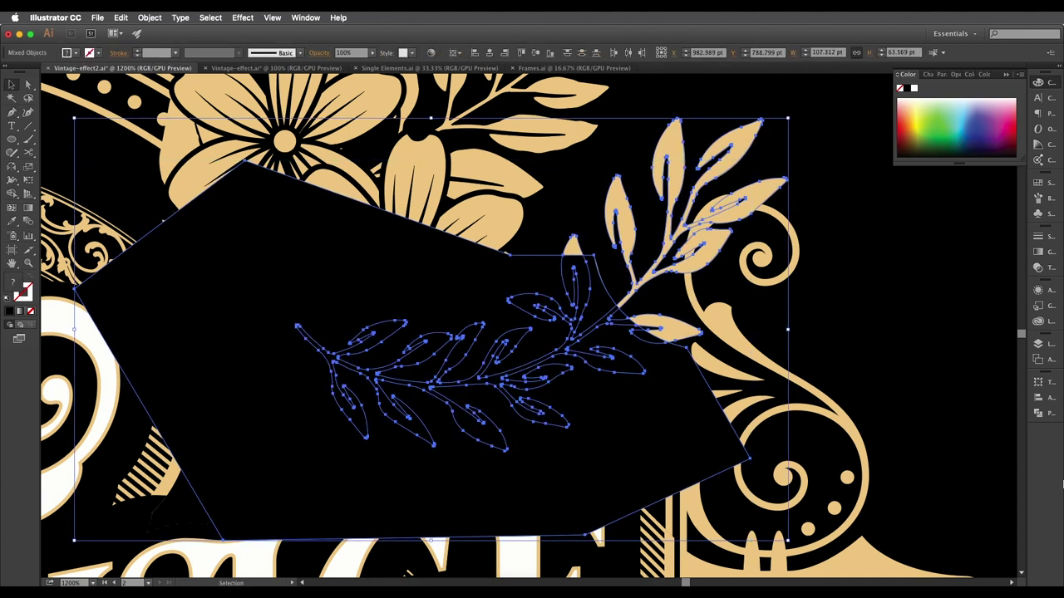
left_click(1037, 413)
left_click(921, 400)
left_click(654, 235)
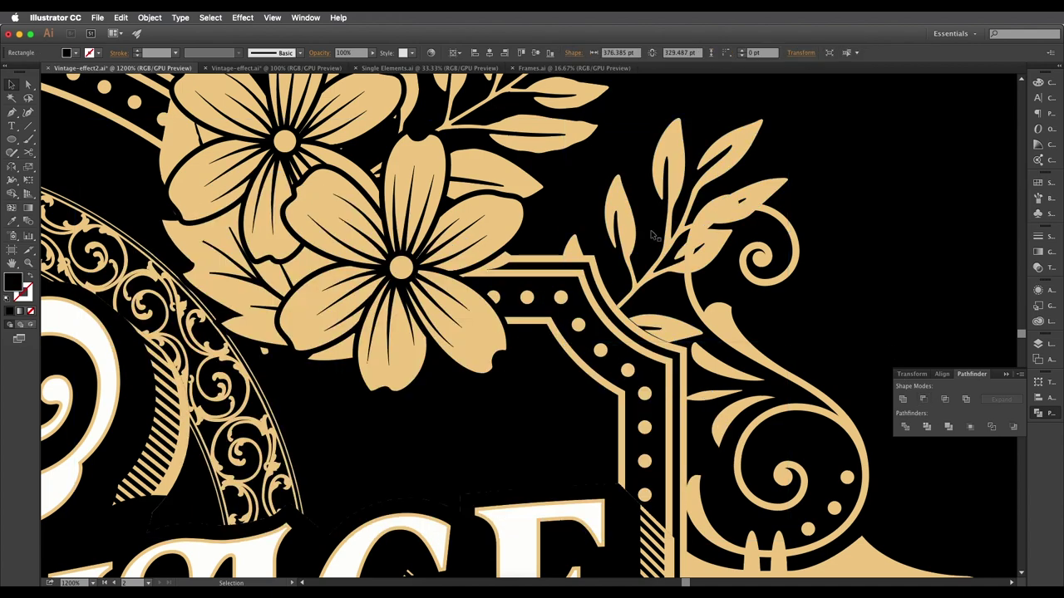
Examine the lettering, flower clusters and overall badge, and compare the composition with the finished Royal Signage reference artwork.
scroll(703, 242, "down", 2)
left_click_drag(569, 290, 681, 342)
scroll(680, 340, "left", 10)
scroll(680, 341, "down", 6)
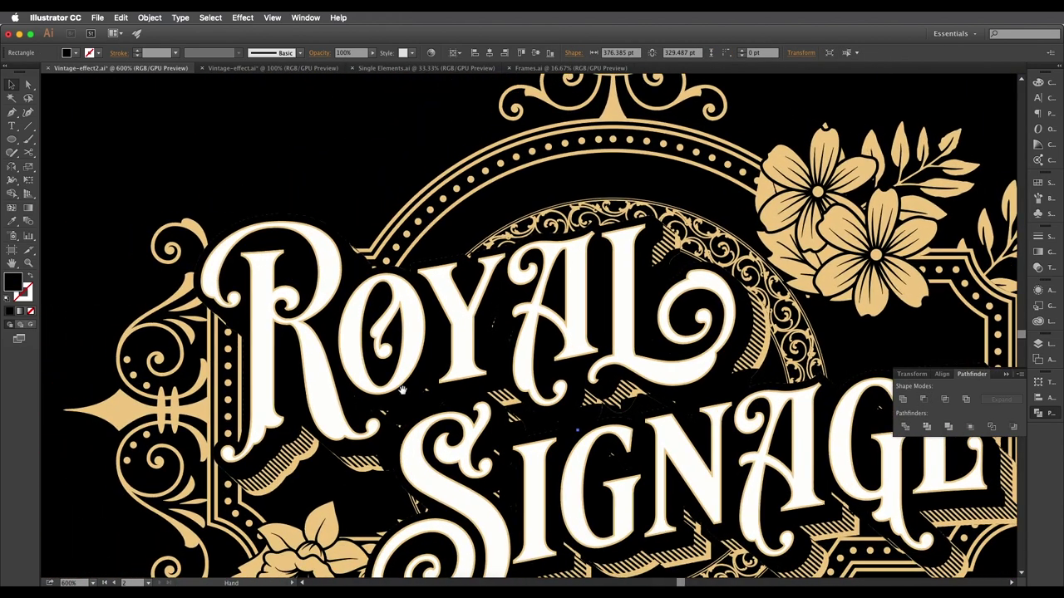
scroll(441, 367, "down", 5)
scroll(459, 323, "up", 1)
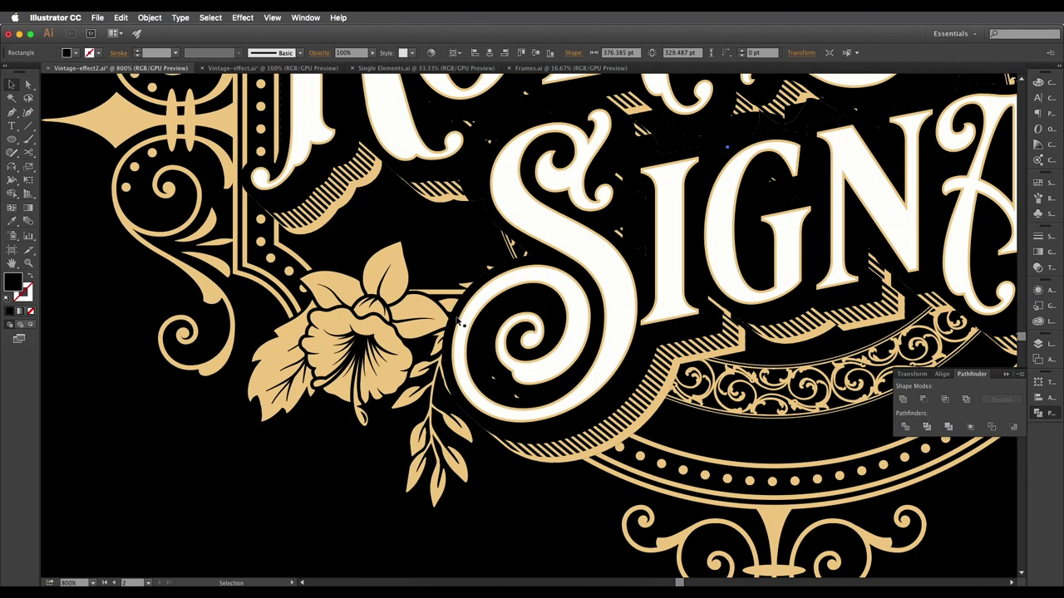
scroll(476, 286, "up", 2)
scroll(457, 302, "down", 2)
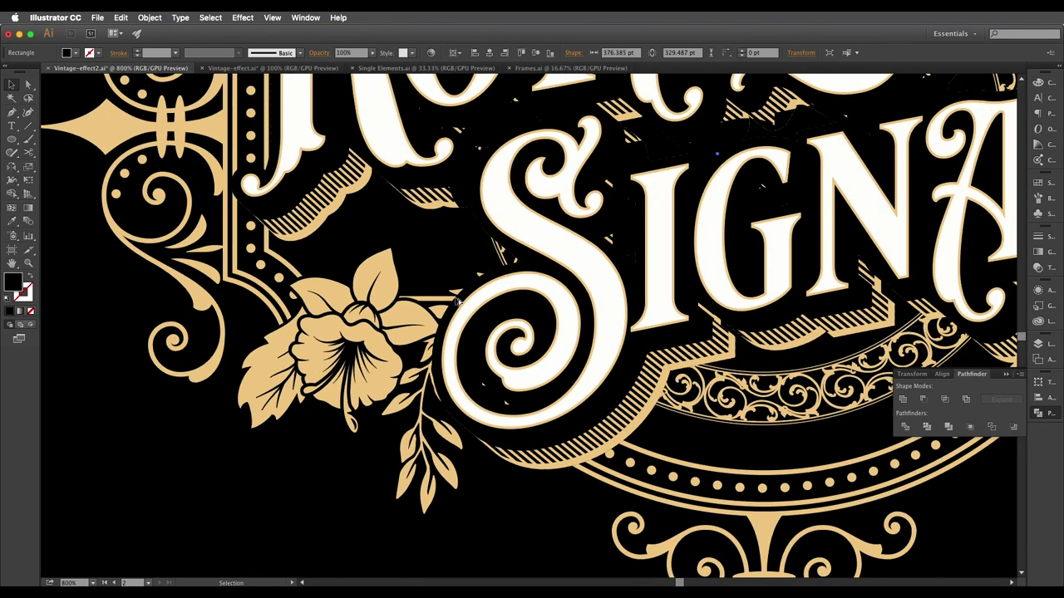
scroll(457, 307, "down", 4)
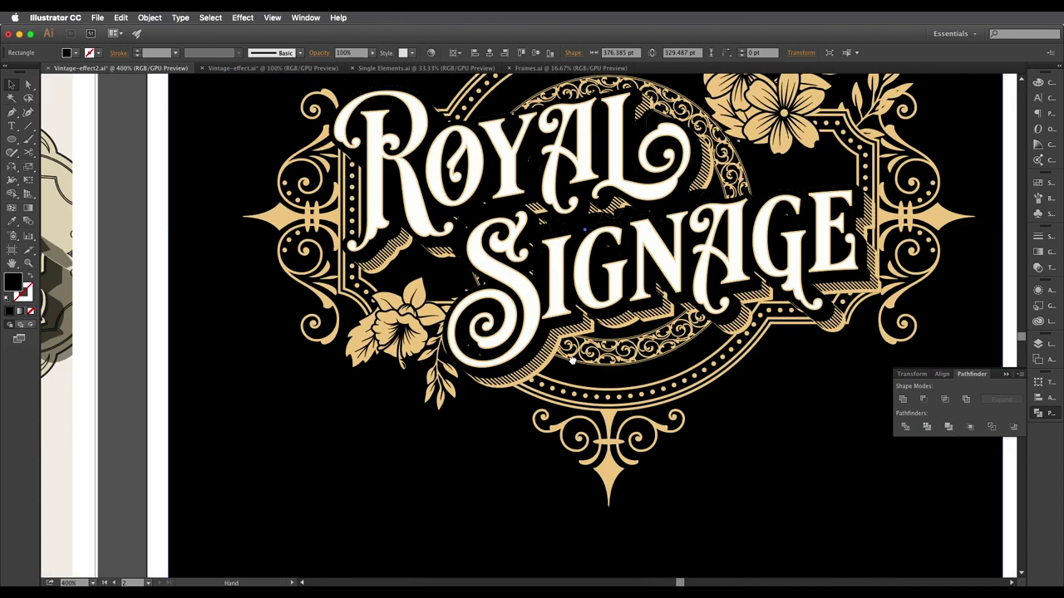
scroll(580, 369, "down", 1)
scroll(579, 369, "left", 10)
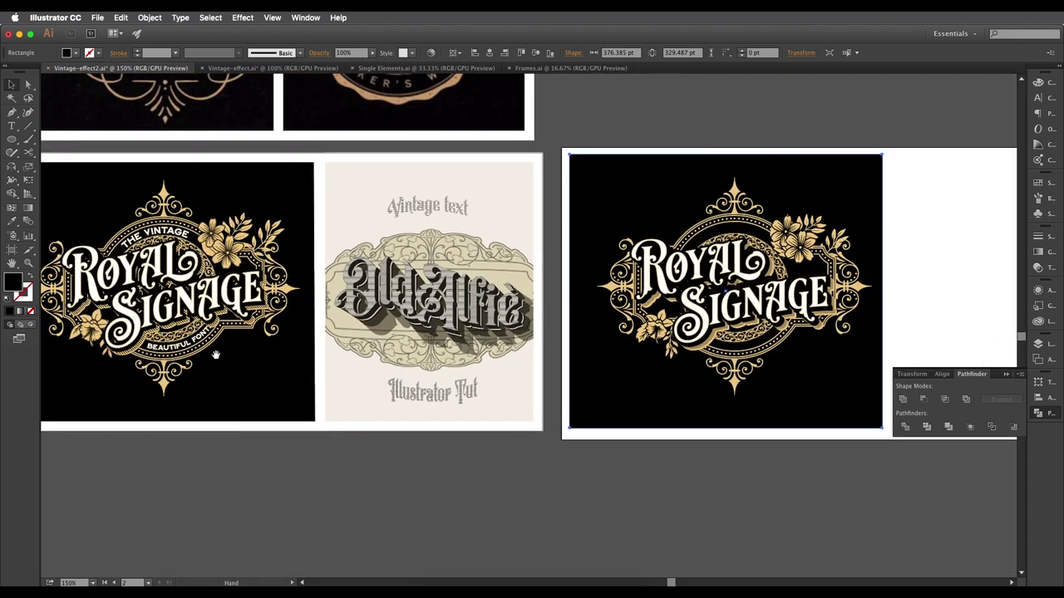
scroll(306, 234, "up", 1)
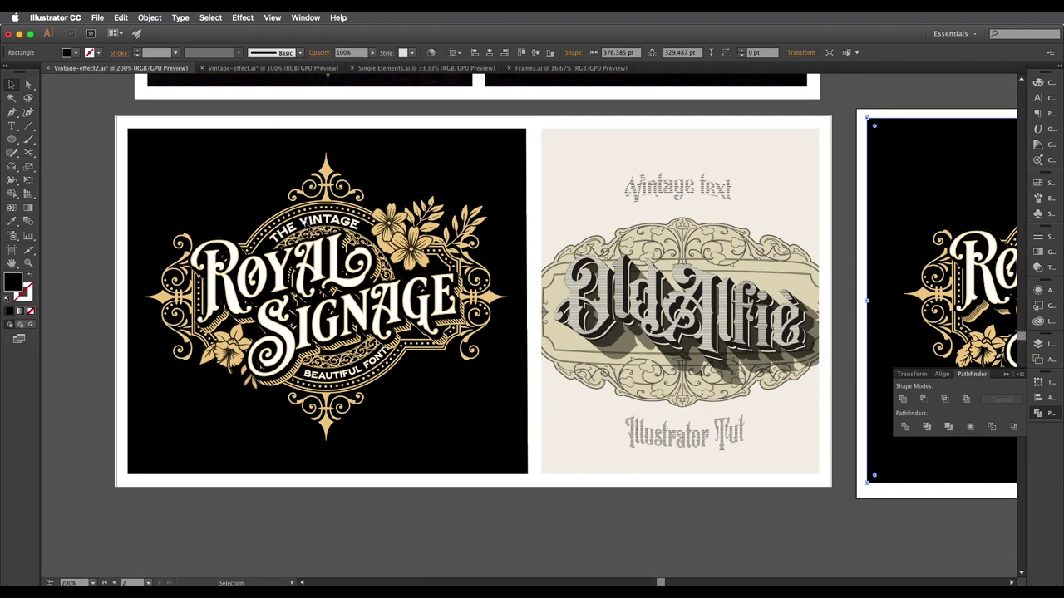
scroll(304, 224, "up", 1)
scroll(373, 238, "down", 2)
left_click_drag(1009, 258, 666, 251)
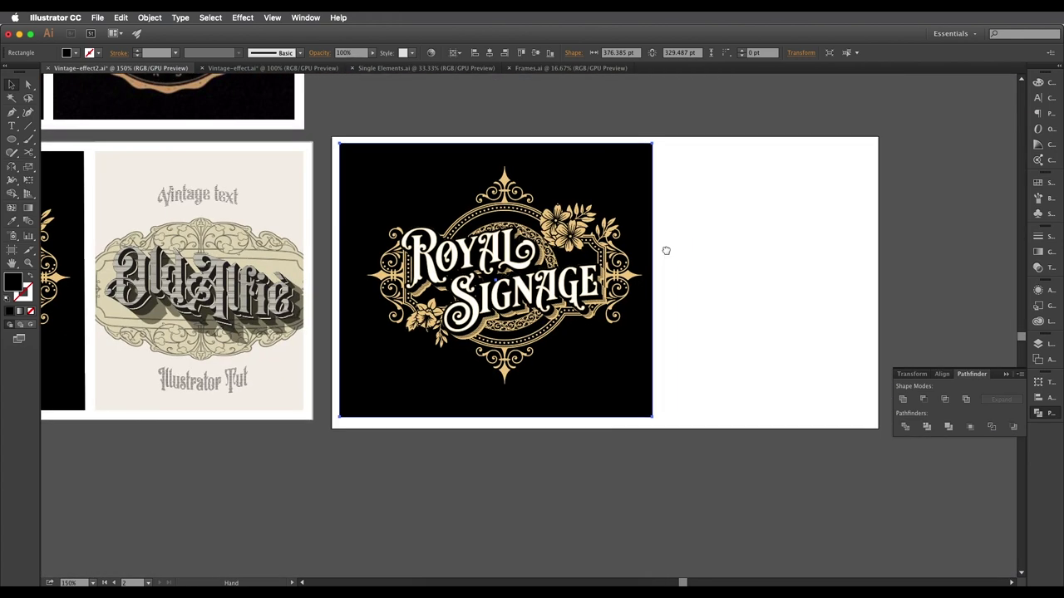
left_click_drag(517, 261, 506, 274)
left_click(655, 224)
scroll(655, 225, "up", 1)
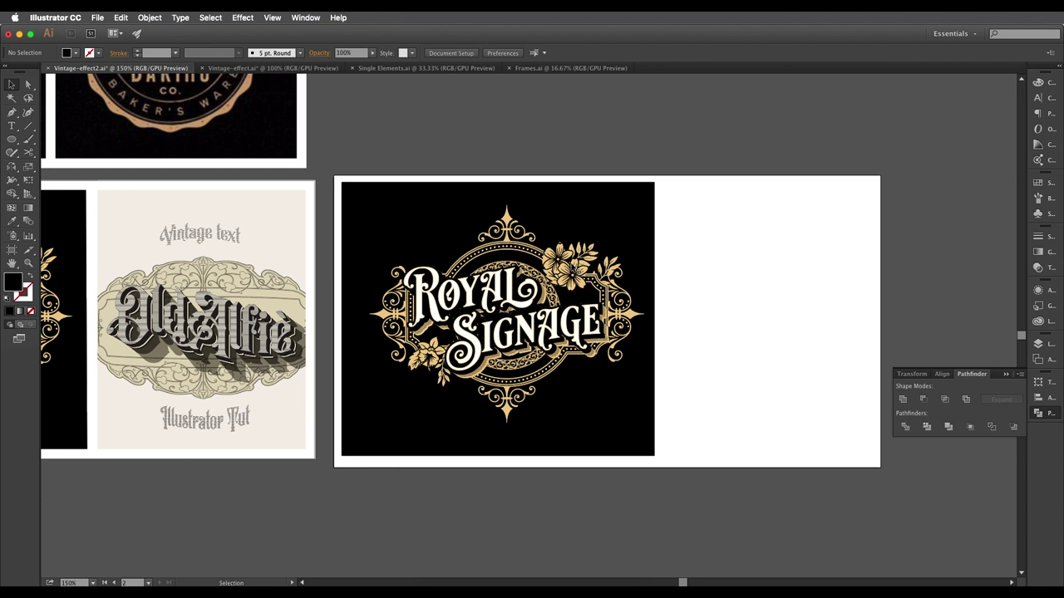
Draw a circle about 147 pt across from the badge's centre, just inside the dotted ring of the frame.
left_click(12, 139)
scroll(554, 316, "up", 1)
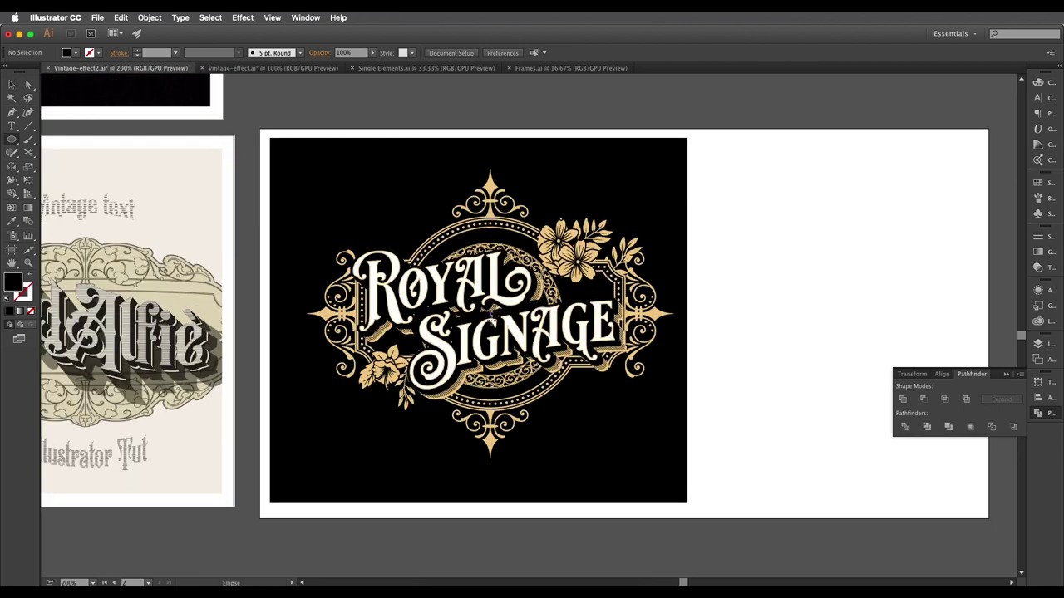
mouse_move(490, 314)
left_mouse_down()
mouse_move(549, 398)
mouse_move(562, 384)
mouse_move(548, 389)
mouse_move(565, 399)
mouse_move(561, 388)
mouse_move(560, 404)
mouse_move(538, 376)
mouse_move(565, 397)
left_mouse_up()
scroll(520, 351, "up", 1)
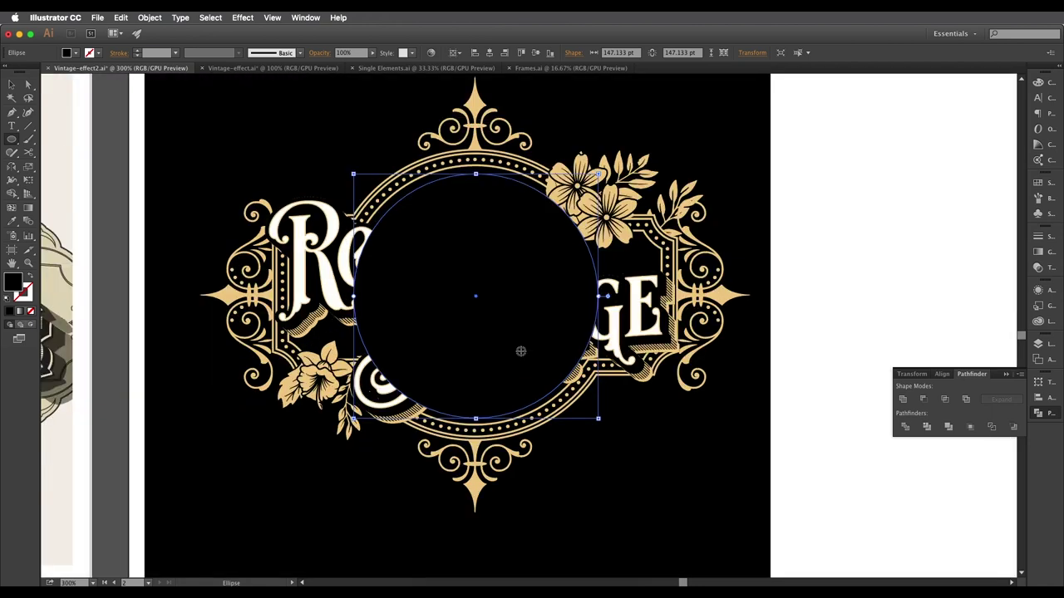
Swap the circle's fill and stroke, and make the stroke yellow.
scroll(520, 351, "up", 1)
left_click(29, 279)
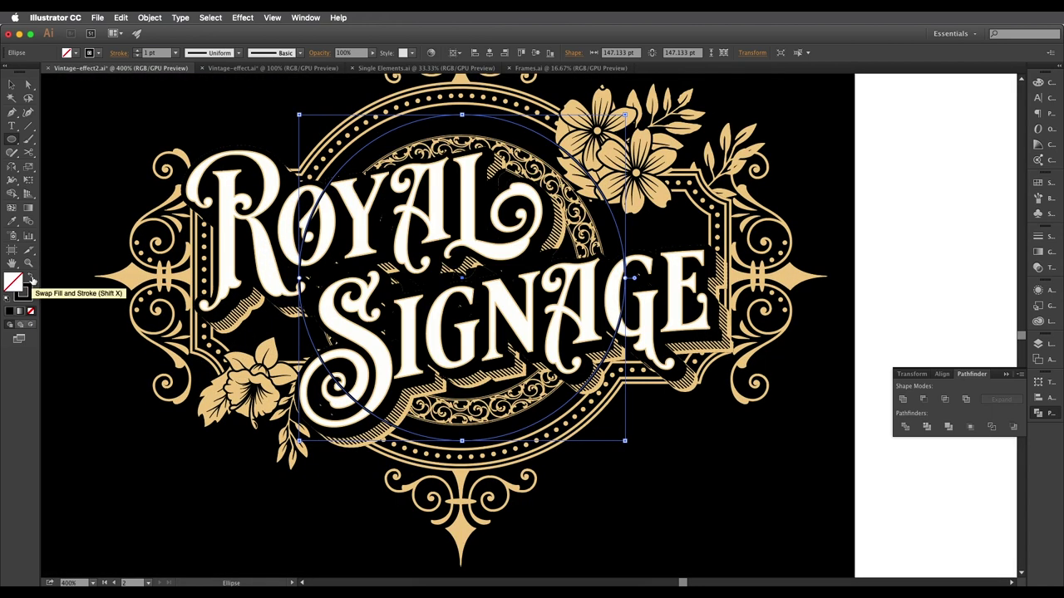
left_click(97, 55)
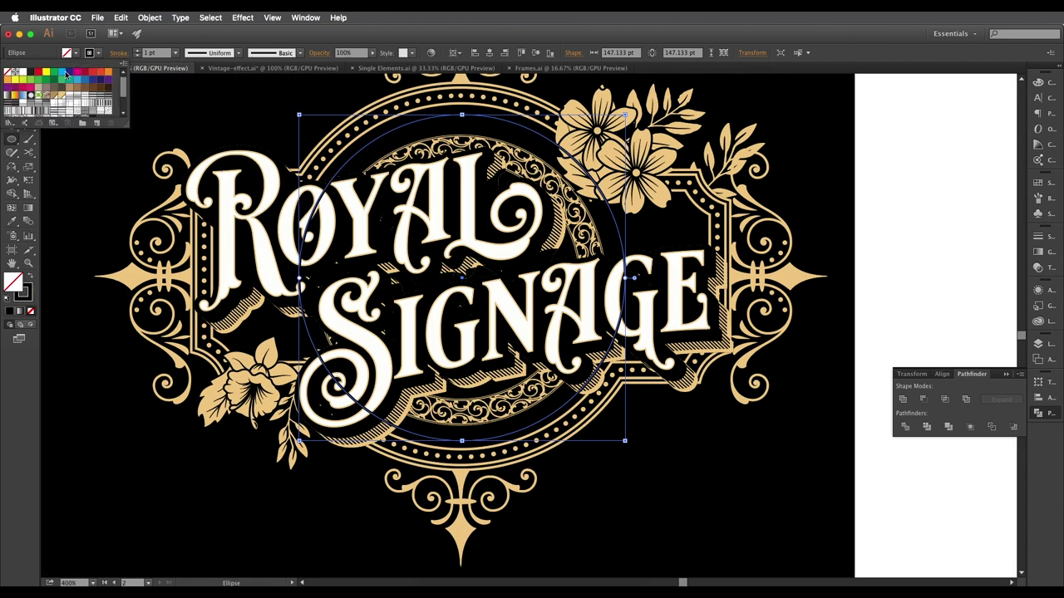
left_click(47, 77)
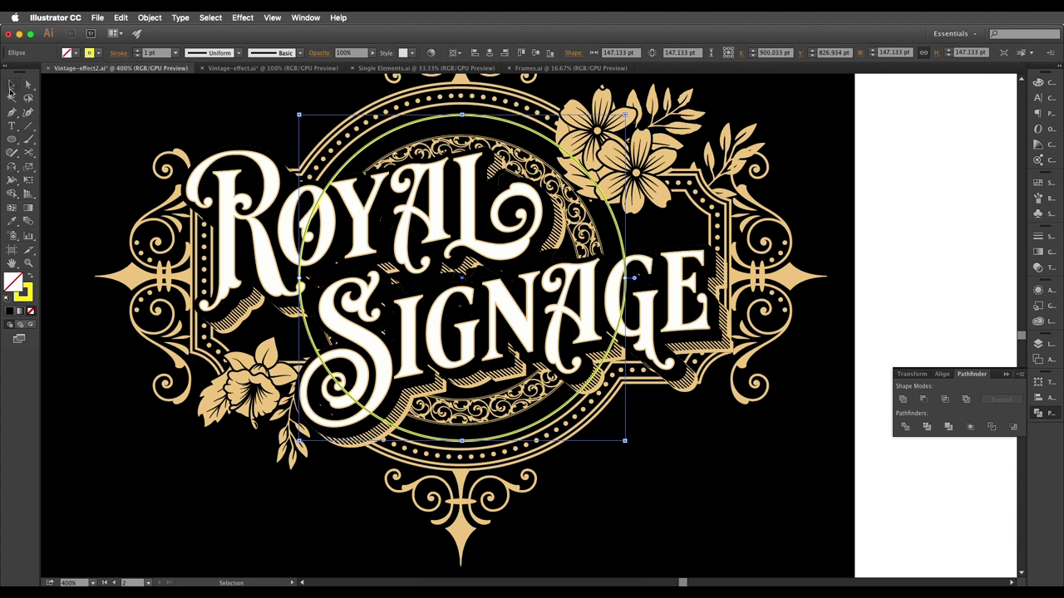
Start type on the circle's path at its bottom point and enter the placeholder text "ASD".
left_click(12, 128)
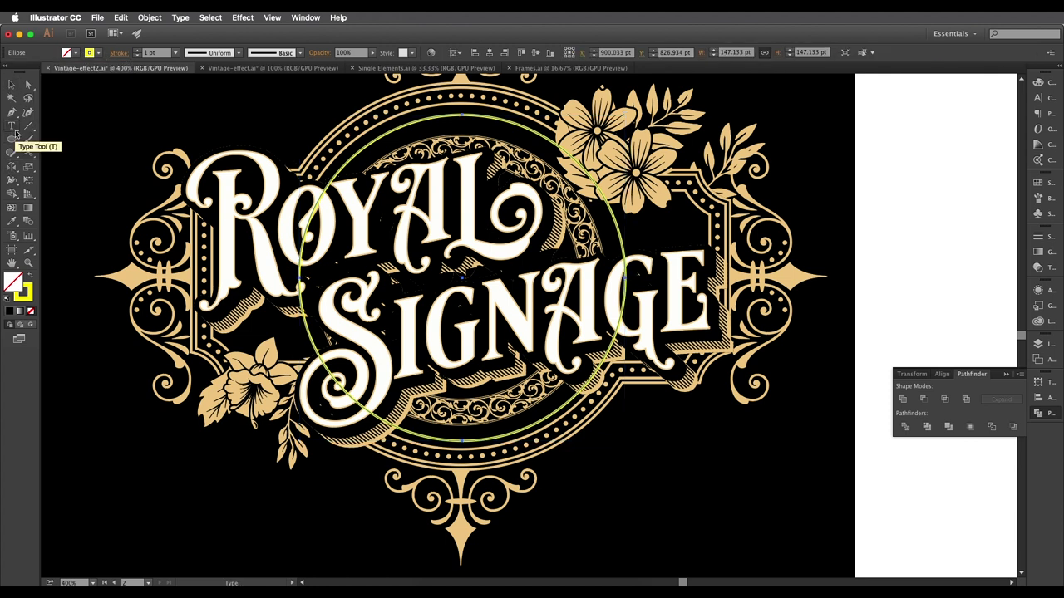
left_click_drag(19, 133, 73, 154)
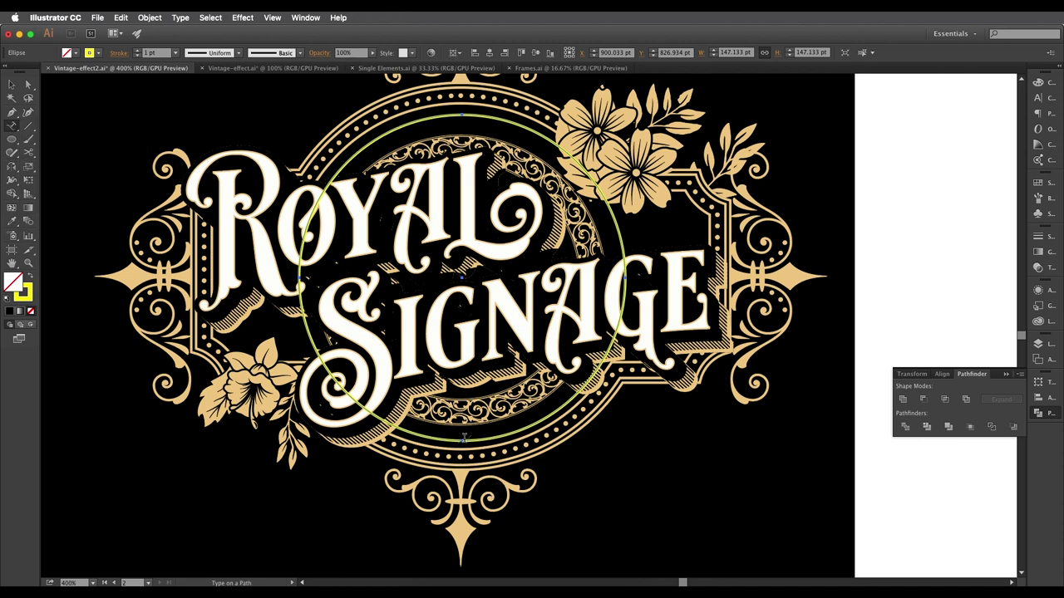
left_click(464, 435)
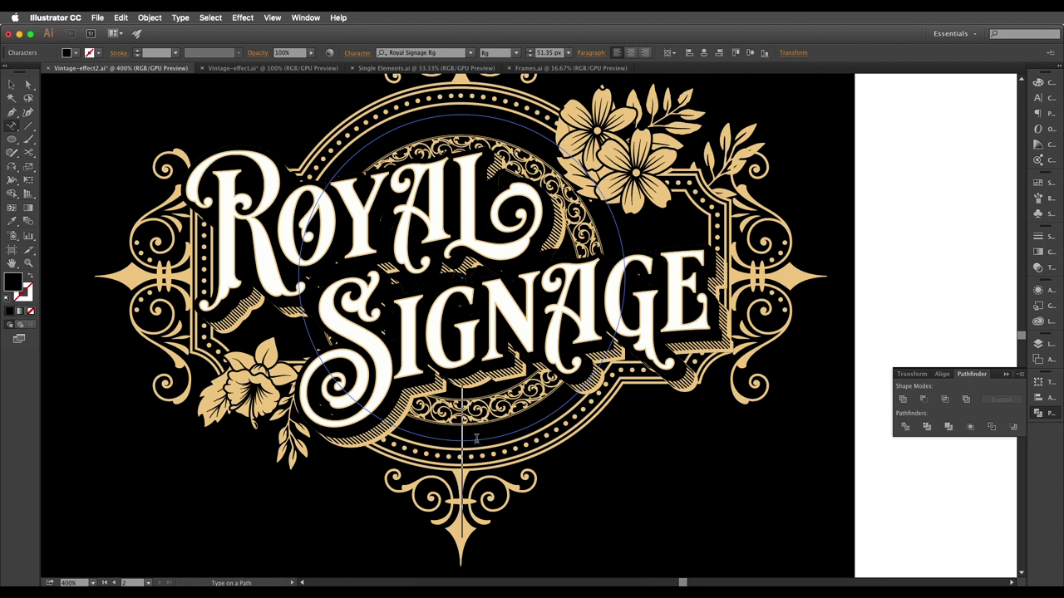
type("ASD")
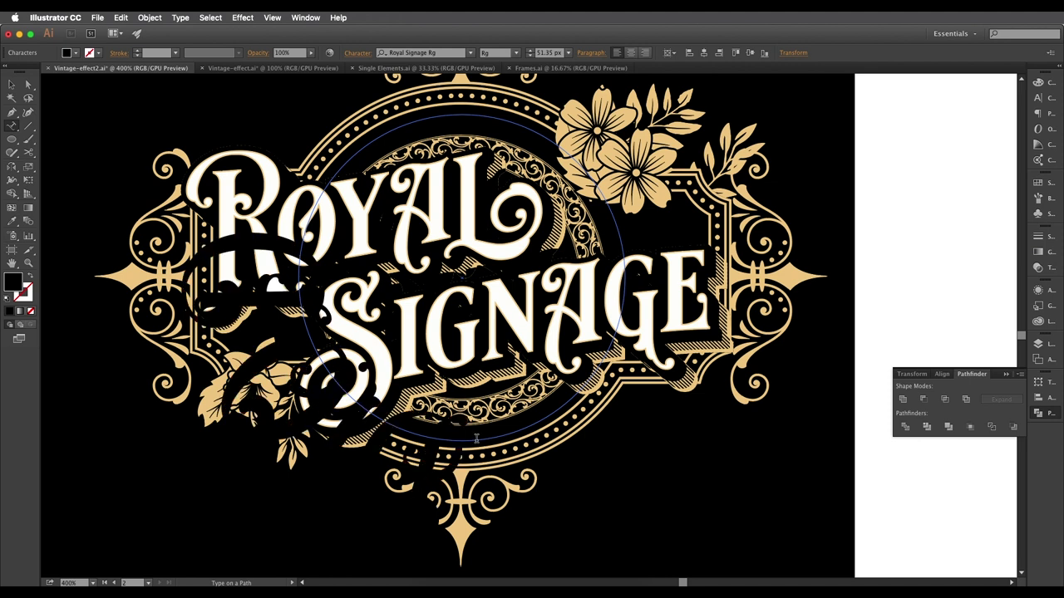
Set all of the placeholder text on the circle to 8 px and fill it with white.
key("super+a")
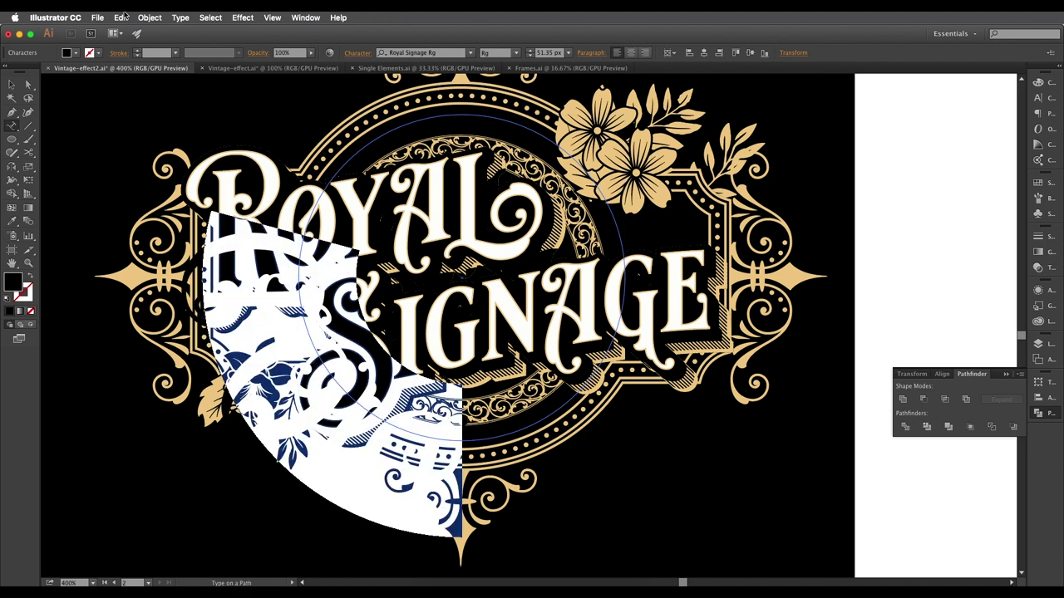
left_click(354, 57)
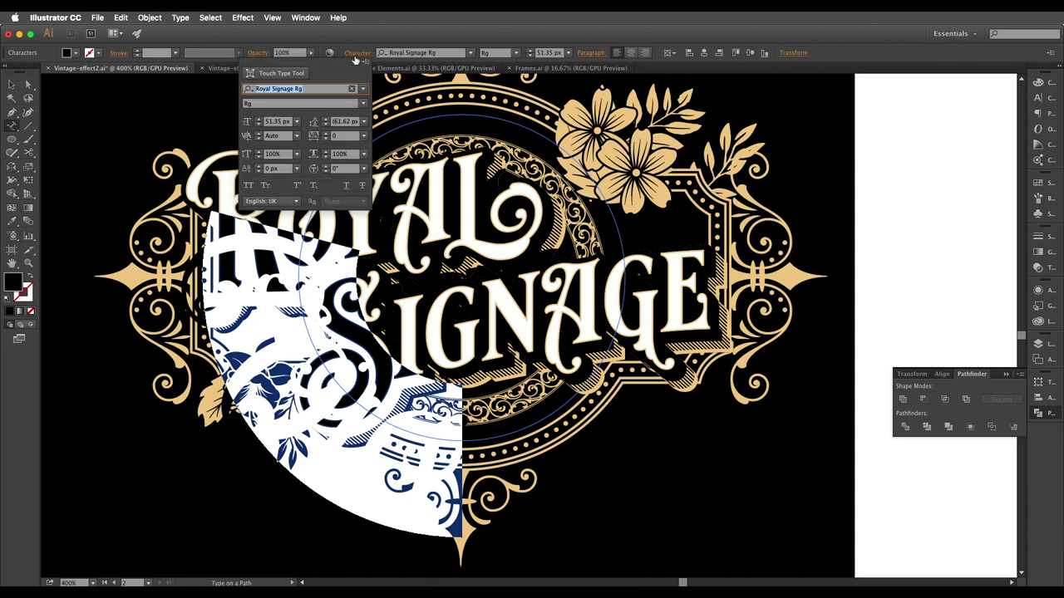
left_click(296, 123)
left_click(313, 176)
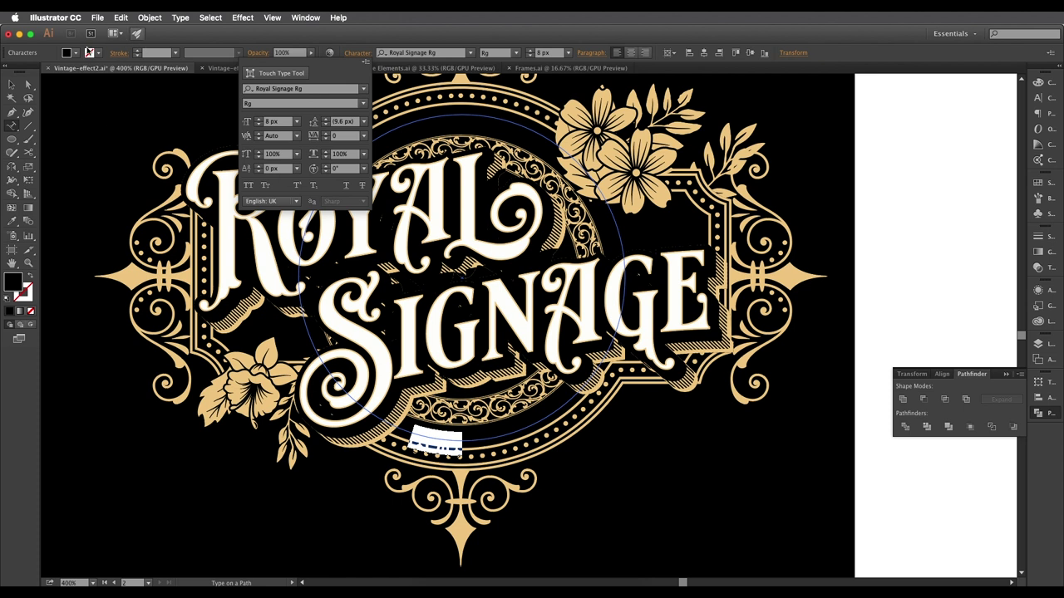
left_click(74, 54)
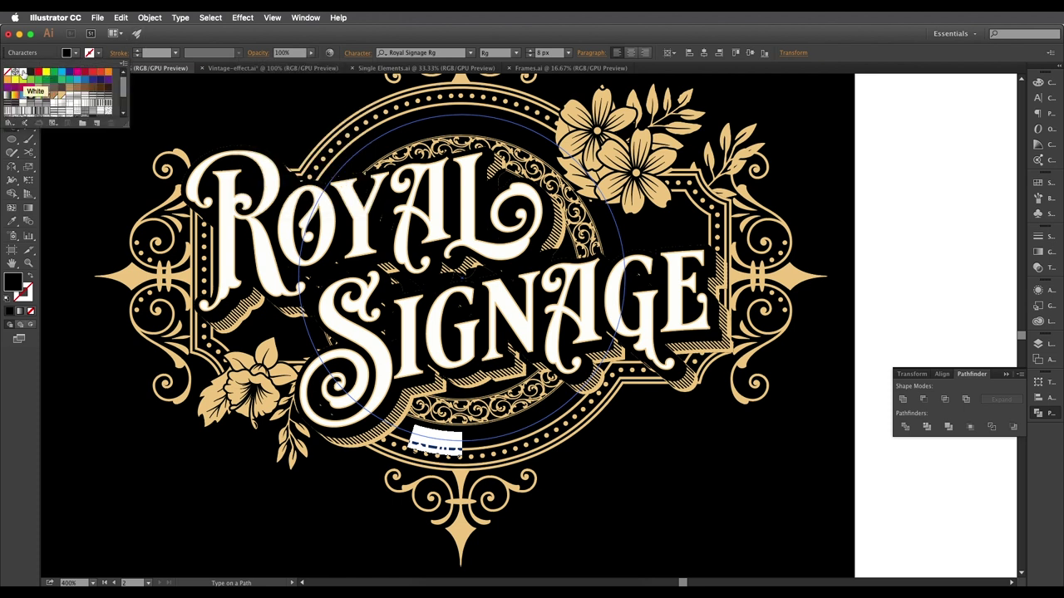
left_click(22, 72)
left_click(81, 56)
Slide the placeholder text along the circle to its lower-right arc.
left_click(11, 84)
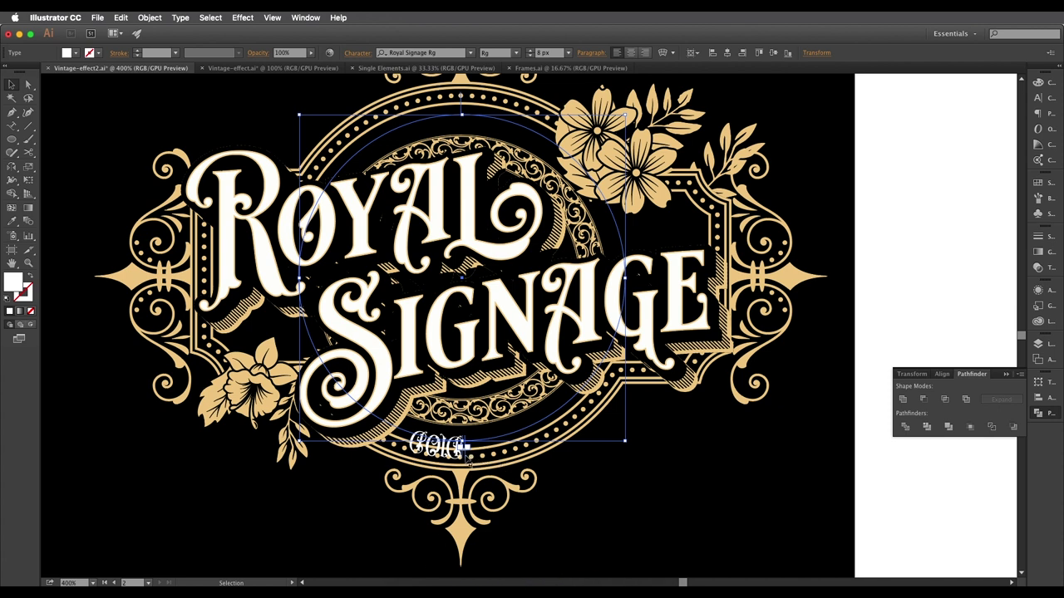
left_click_drag(468, 448, 598, 427)
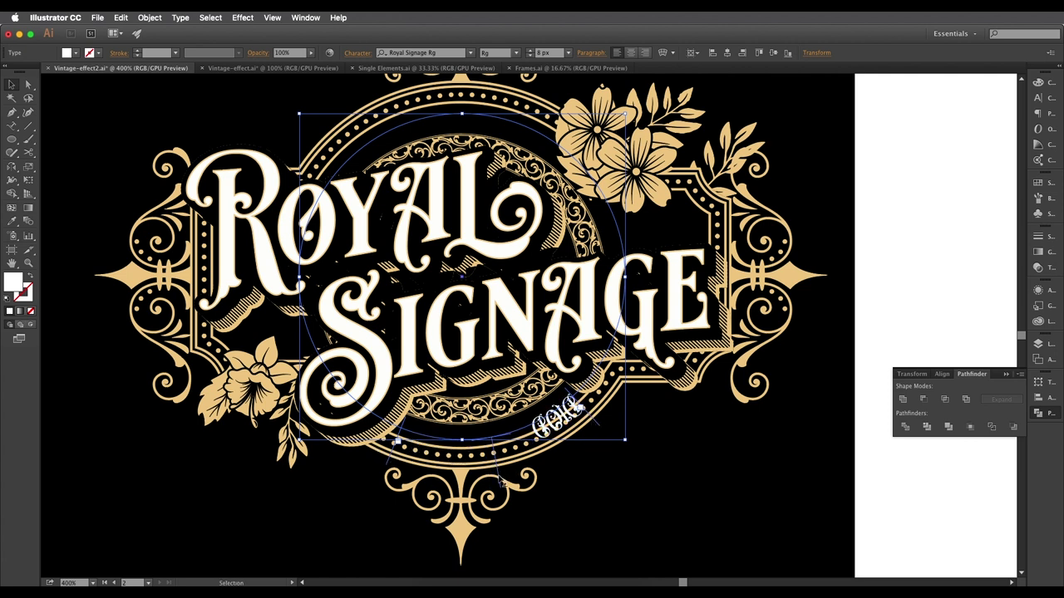
mouse_move(500, 481)
left_mouse_down()
mouse_move(488, 388)
mouse_move(503, 469)
left_mouse_up()
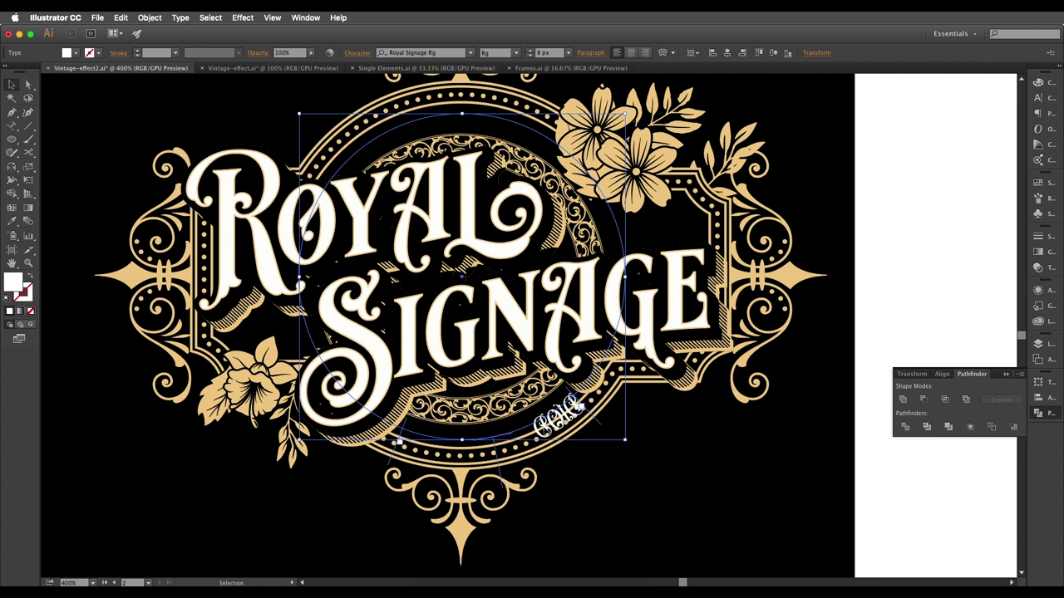
Replace the placeholder with "Beautiful Fonts" and flip the text to the inside of the circle so it reads upright along the bottom.
double_click(575, 406)
double_click(545, 424)
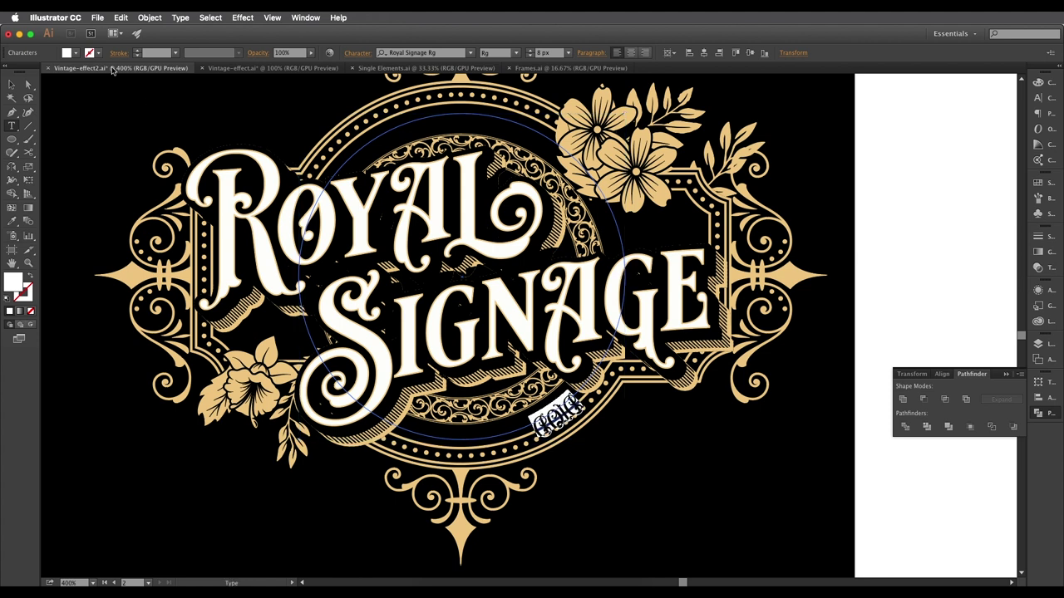
type("BEAUTIFUL")
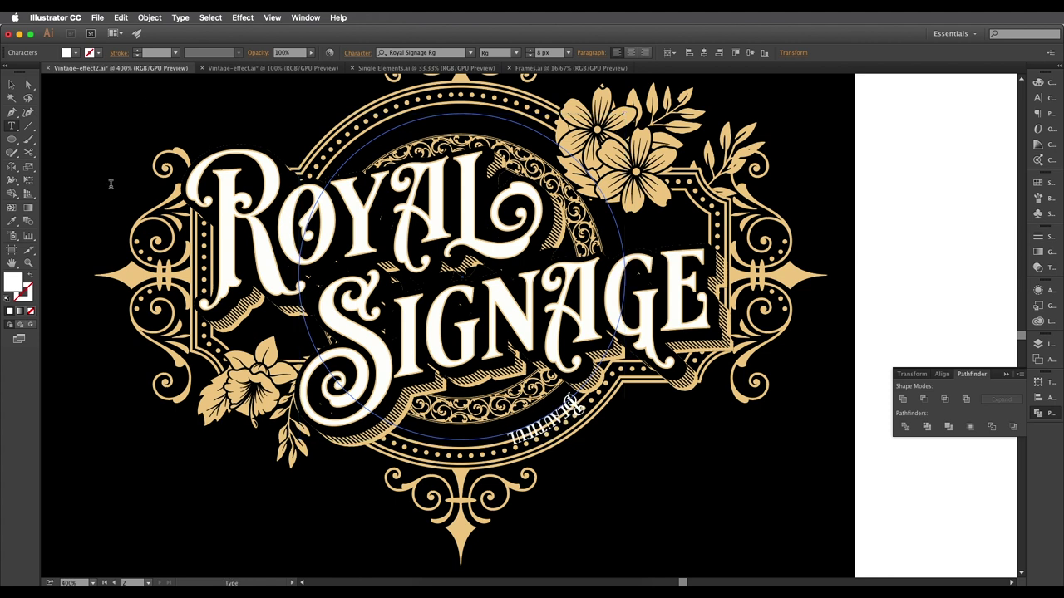
type(" Fonts")
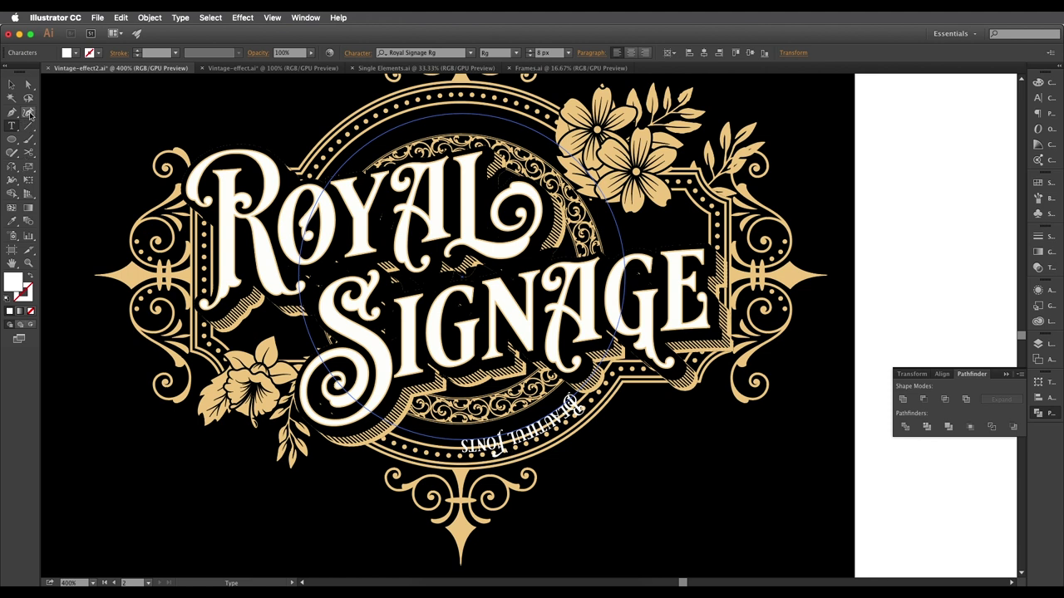
left_click(28, 85)
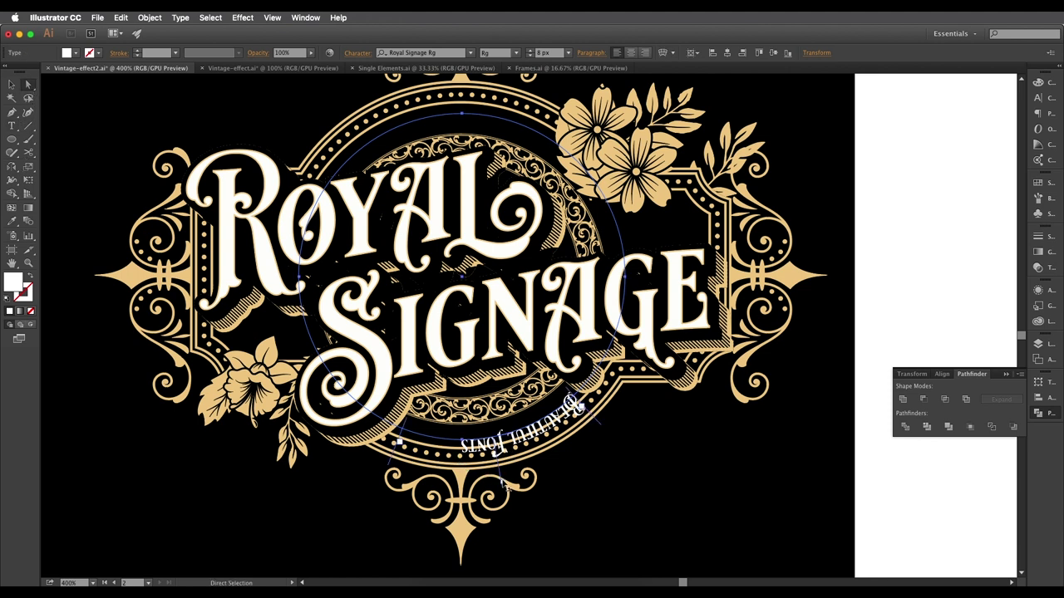
left_click_drag(504, 484, 573, 378)
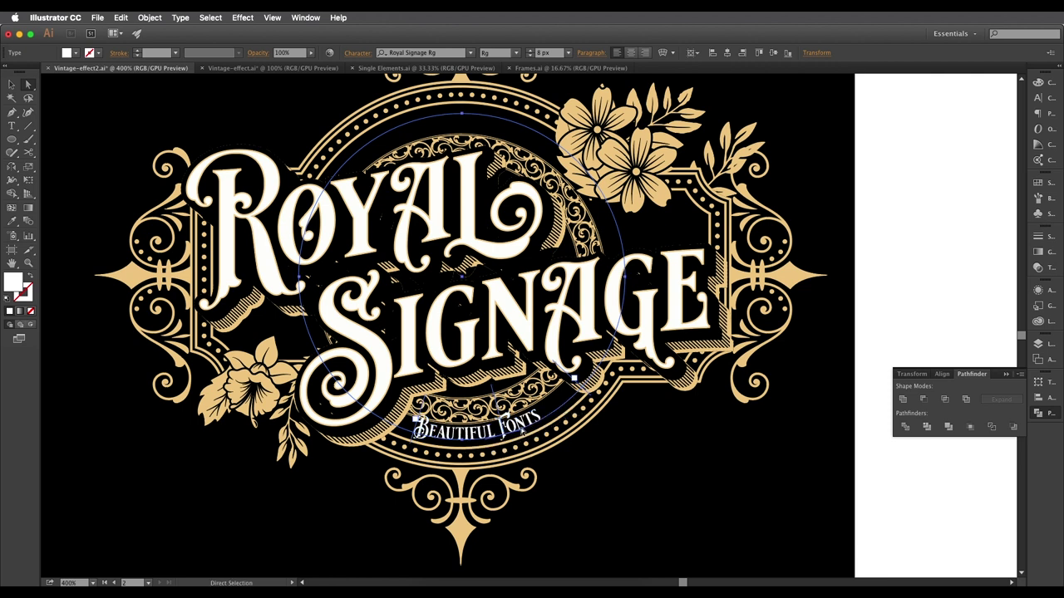
Try OldAlfie Regular on the curved text, settle on OldErika Regular as its font, and open the text for editing.
left_click(443, 52)
type("old")
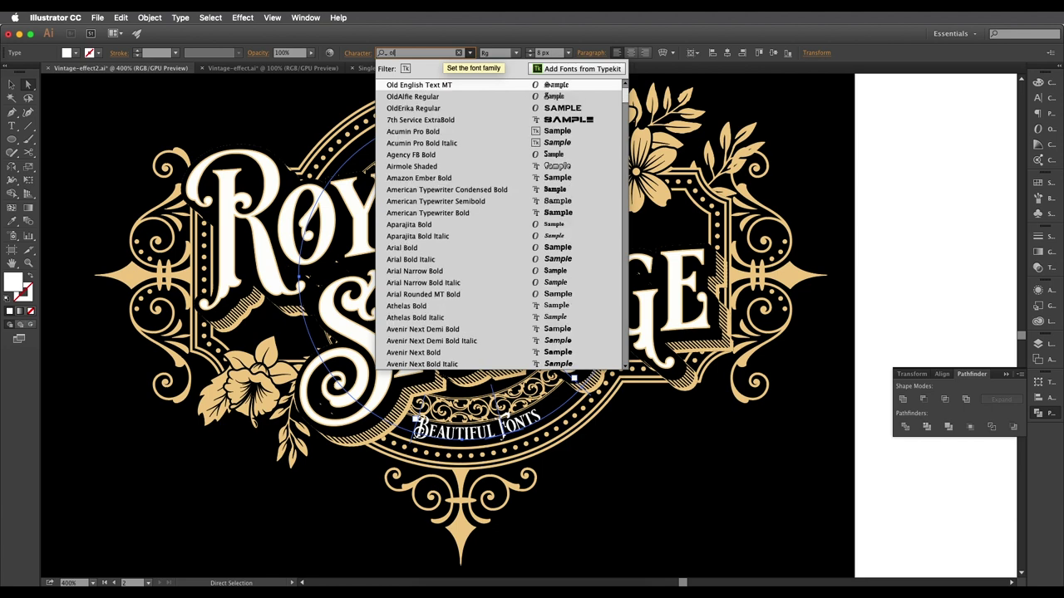
left_click(428, 96)
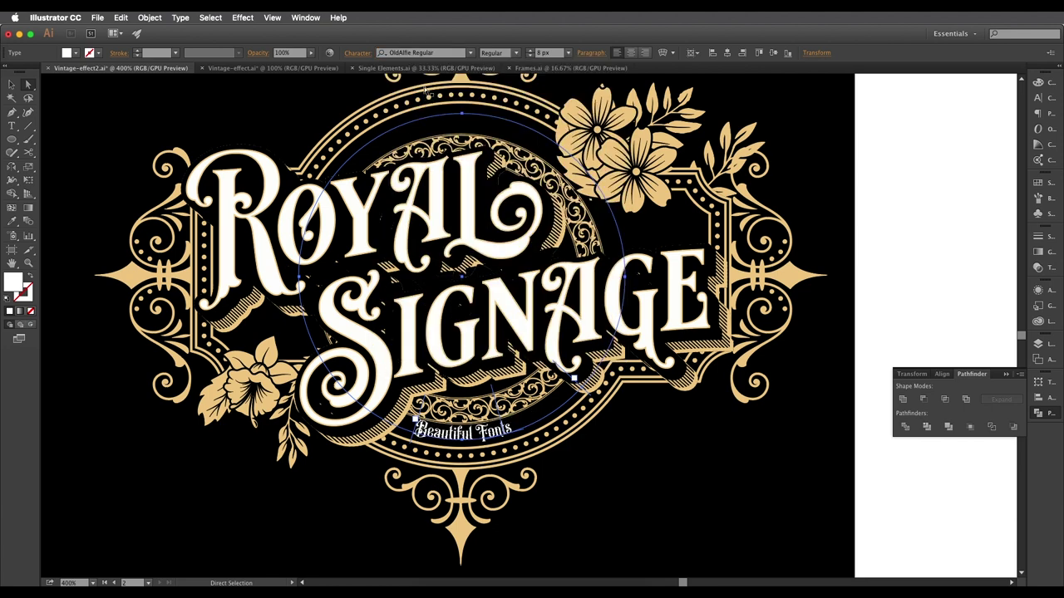
left_click(434, 53)
key("Down")
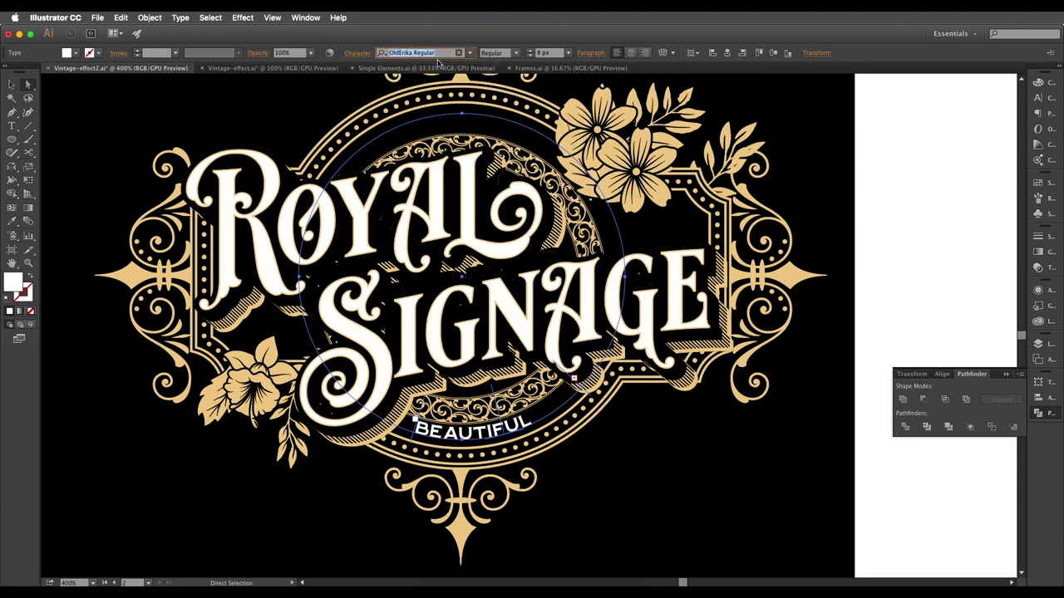
double_click(496, 435)
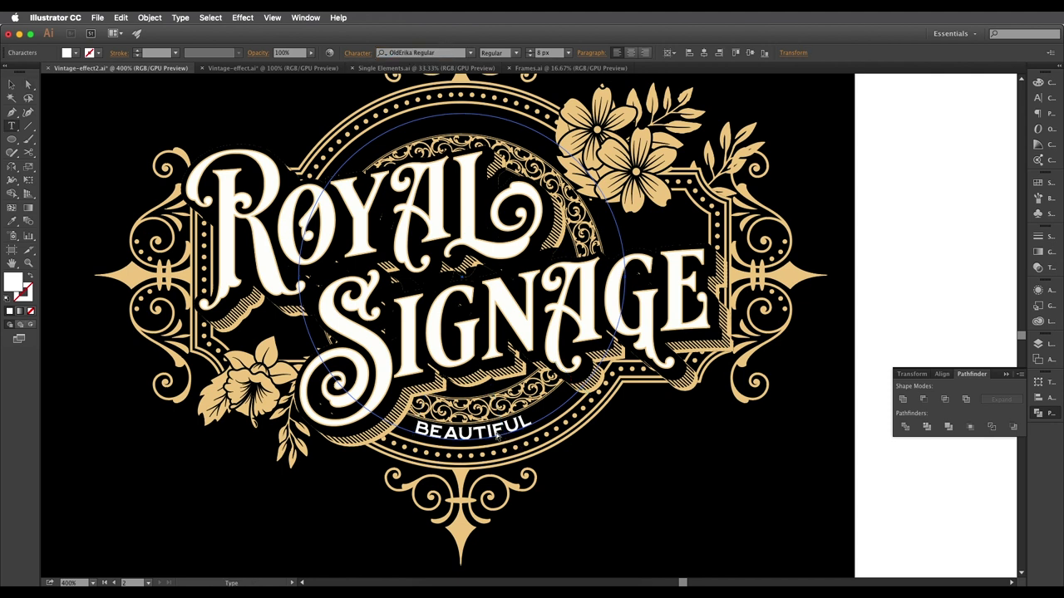
Select all of the curved "Beautiful Fonts" text and set its font size to 7 px.
double_click(495, 431)
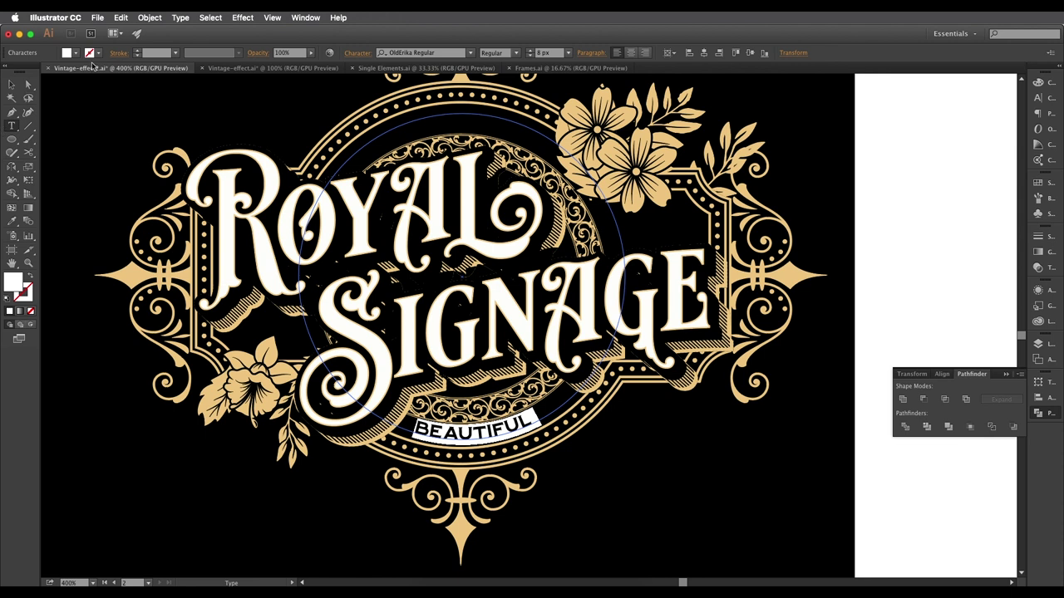
left_click(354, 55)
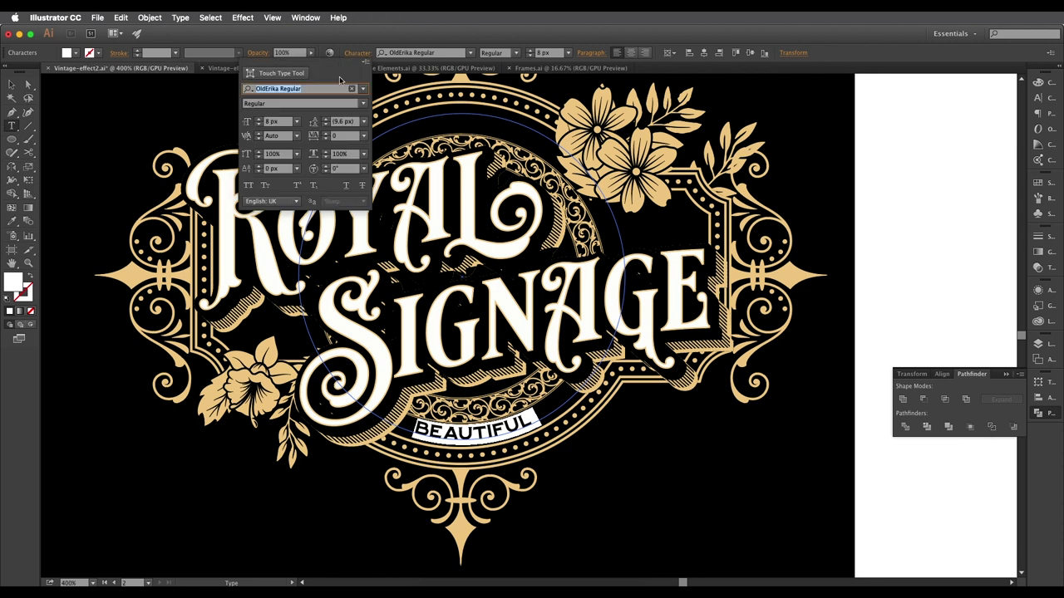
left_click(259, 126)
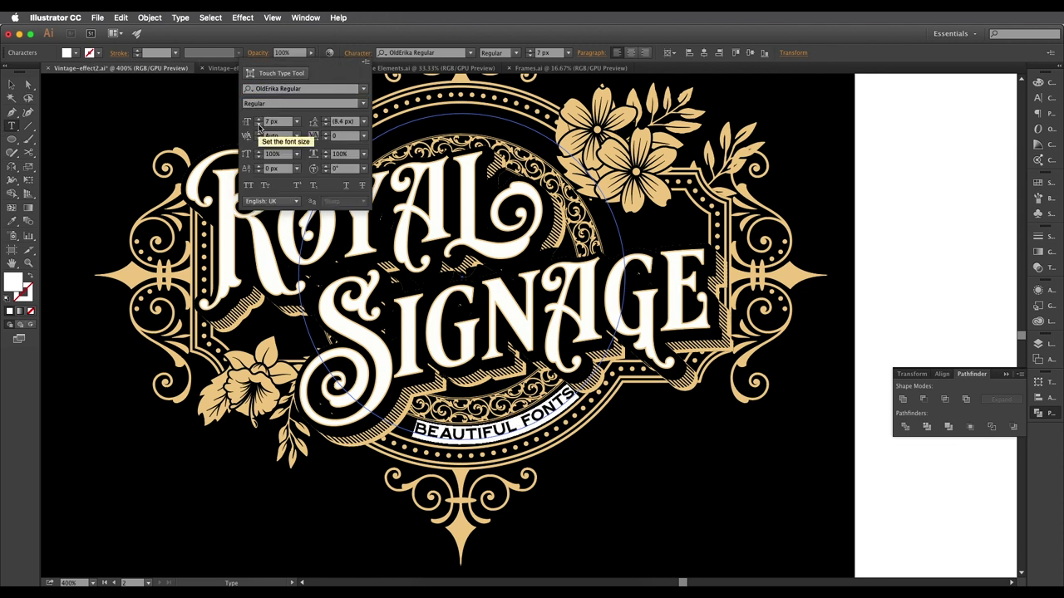
left_click(258, 125)
left_click(258, 119)
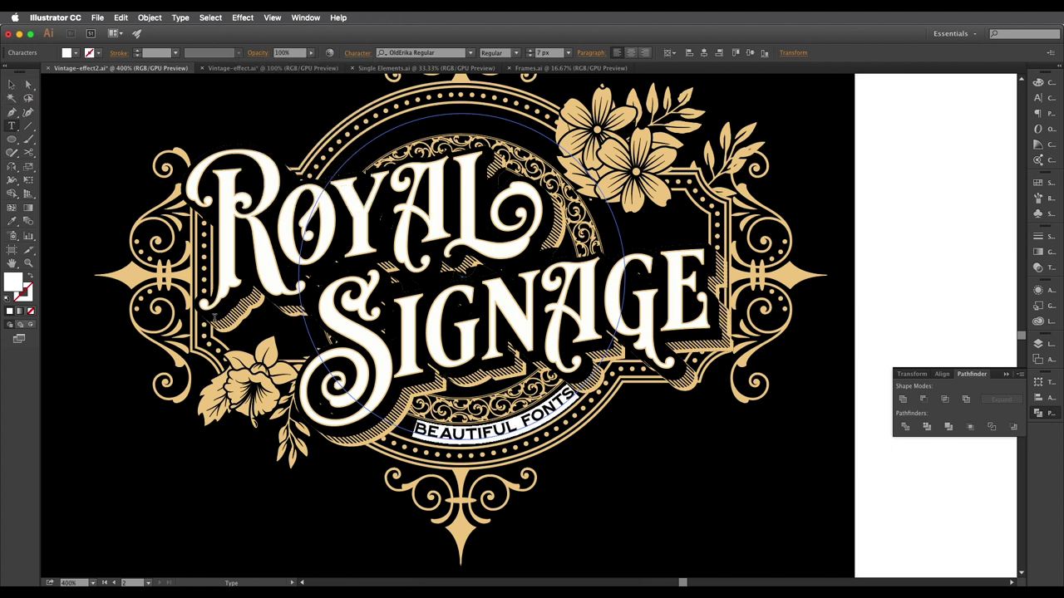
Slide the "Beautiful Fonts" text along its circle so it sits centred on the lower arc.
left_click(28, 85)
left_click(119, 173)
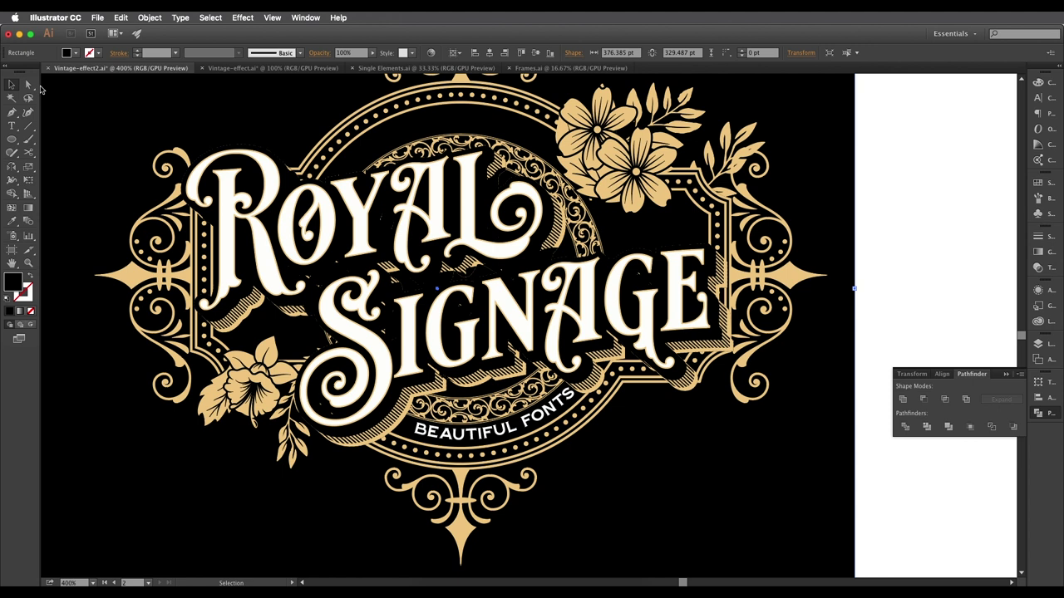
triple_click(450, 441)
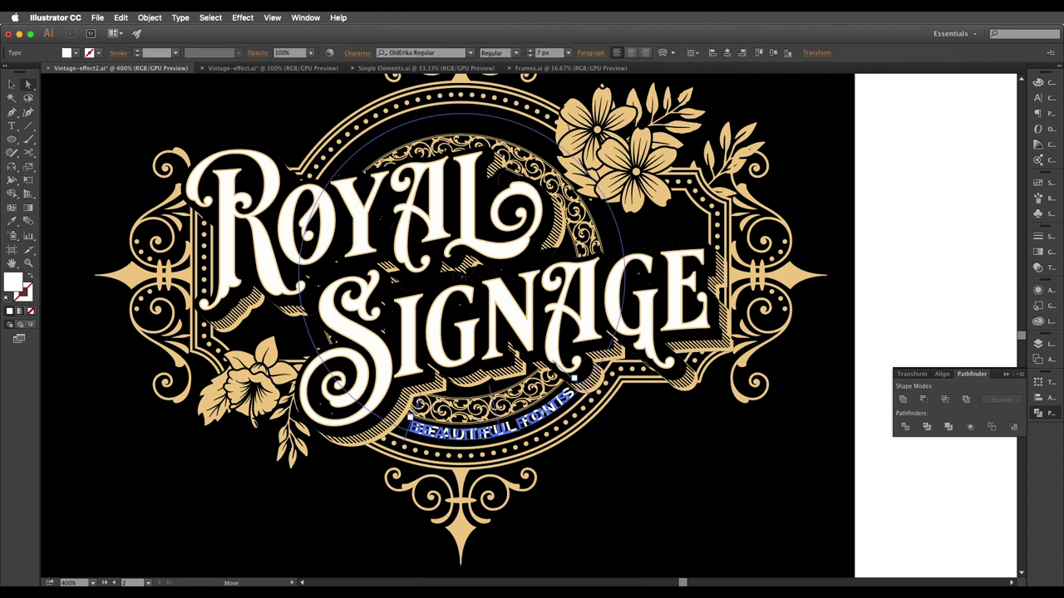
key("Escape")
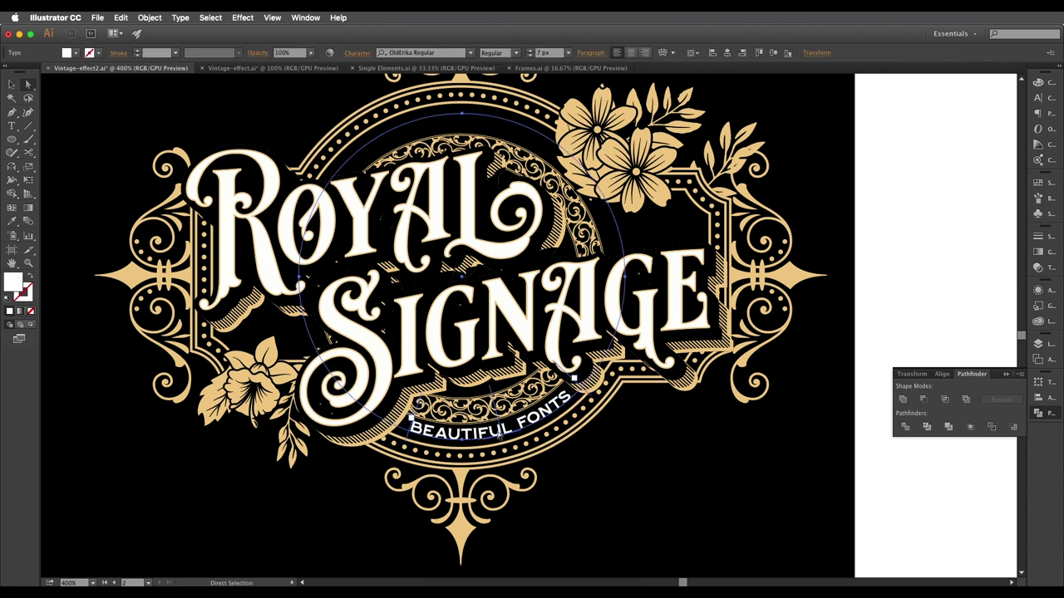
Scale the "Beautiful Fonts" text circle up slightly to about 7.06 px text so it fits between the ornament and the dotted frame.
key("v")
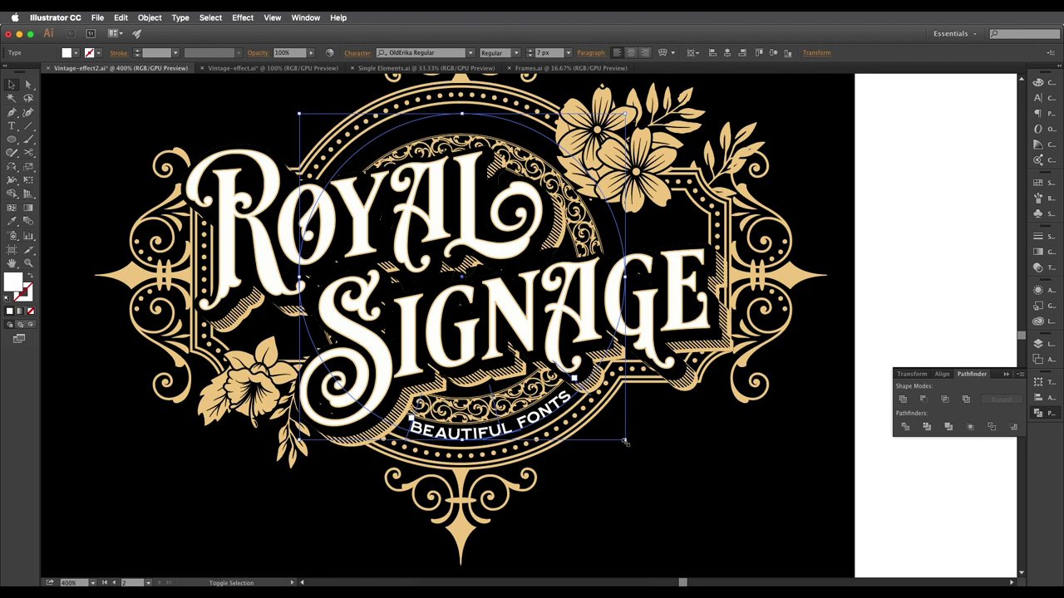
left_click_drag(625, 442, 628, 446)
left_click(590, 480)
scroll(505, 424, "up", 2)
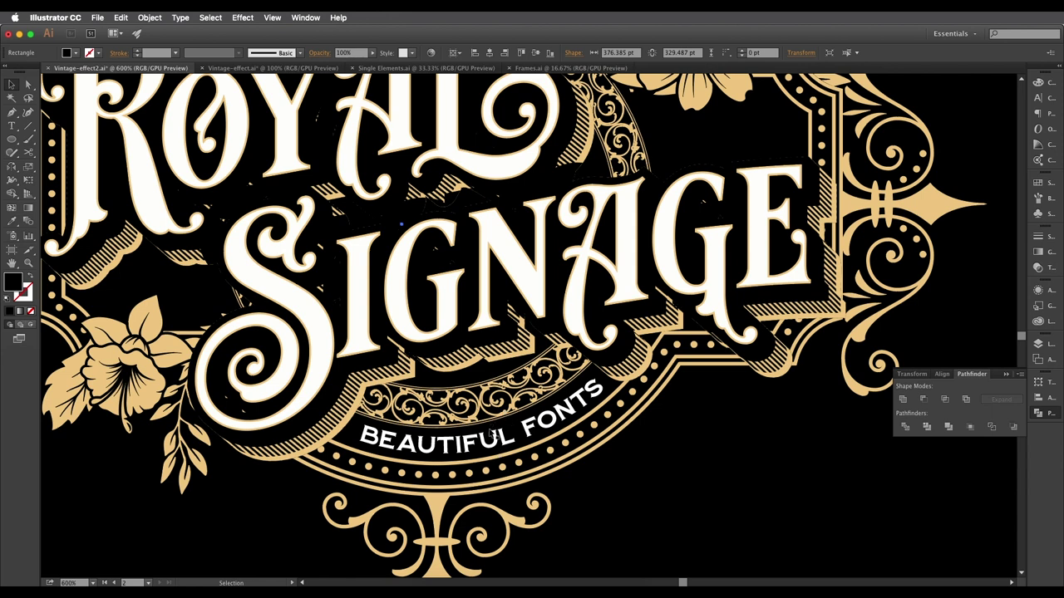
left_click(497, 444)
left_click_drag(686, 452, 688, 456)
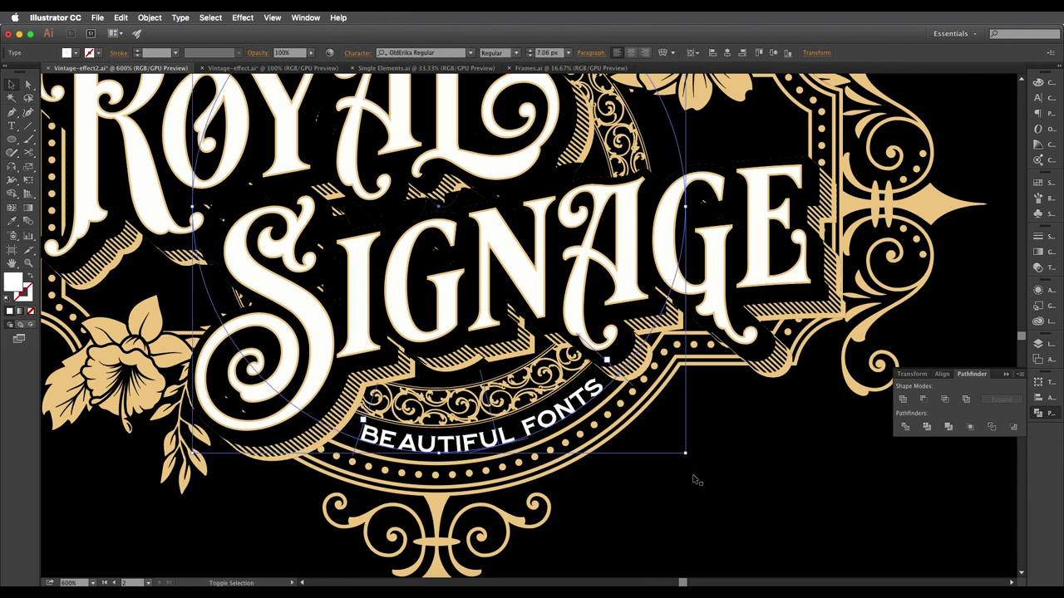
left_click(694, 477, "shift")
scroll(558, 463, "up", 2)
key("super+shift+a")
key("super+minus")
Place a copy of the tagline upright on the outside of the circle's upper arc and scale it down to about 6.43 px text.
left_click(563, 413)
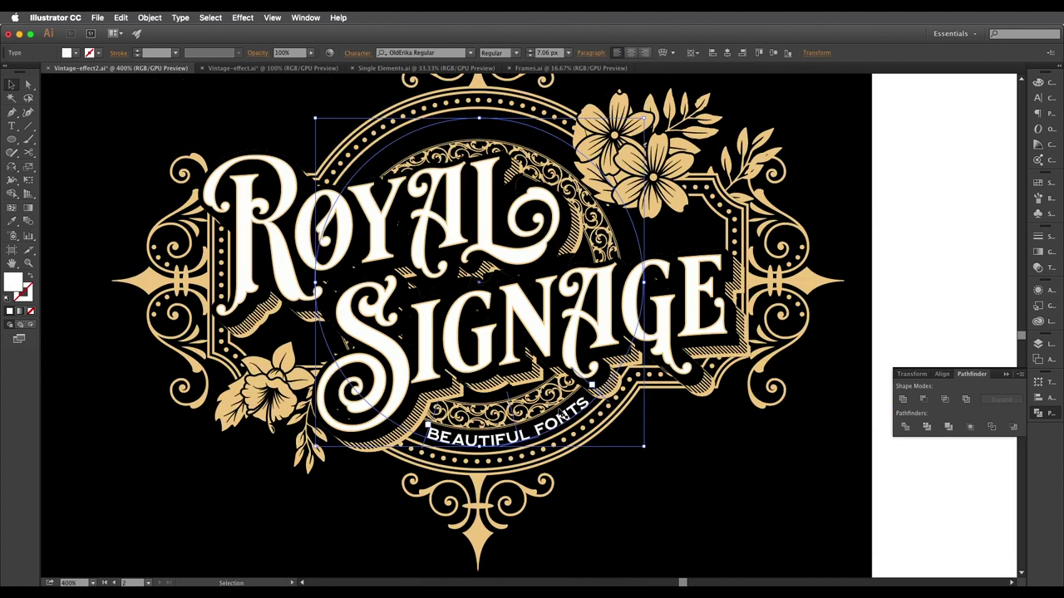
key("v")
left_click_drag(517, 430, 451, 164)
scroll(451, 164, "up", 2)
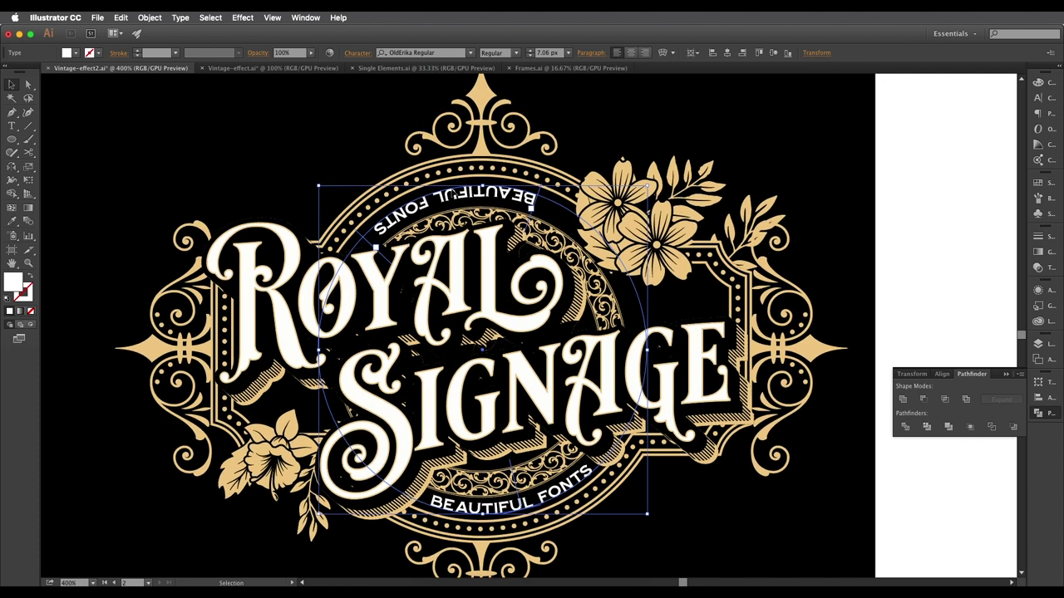
left_click_drag(375, 246, 357, 221)
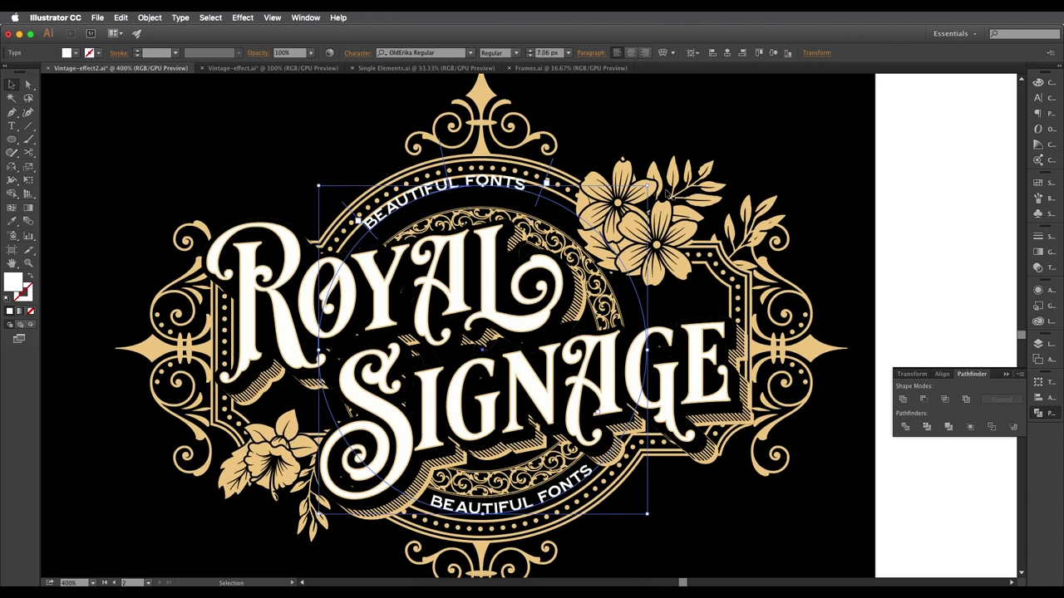
left_click_drag(647, 186, 632, 200)
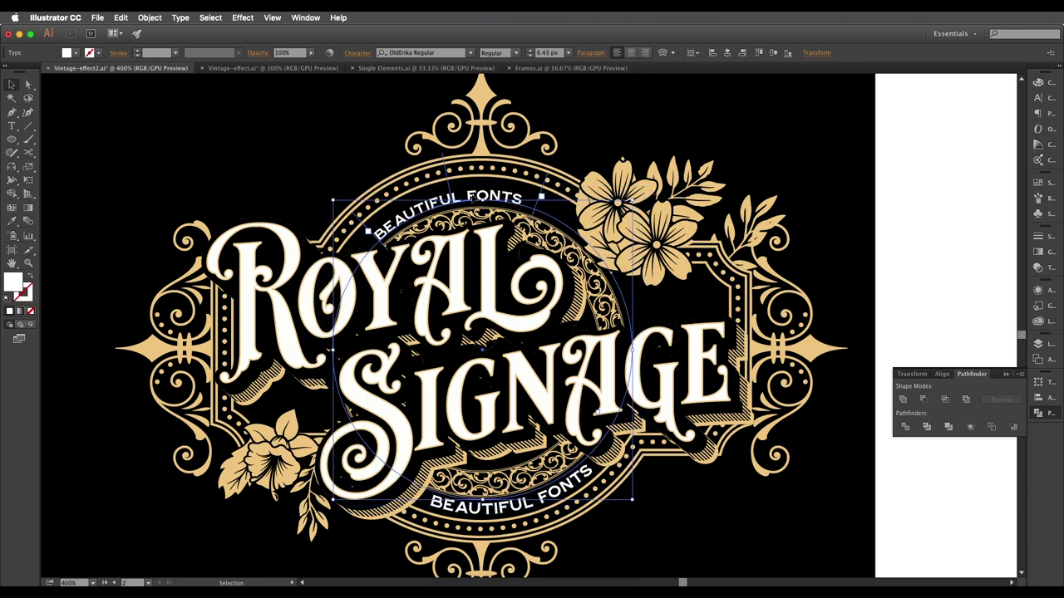
Replace the upper tagline's text with "THE VINTAGE".
key("t")
triple_click(469, 195)
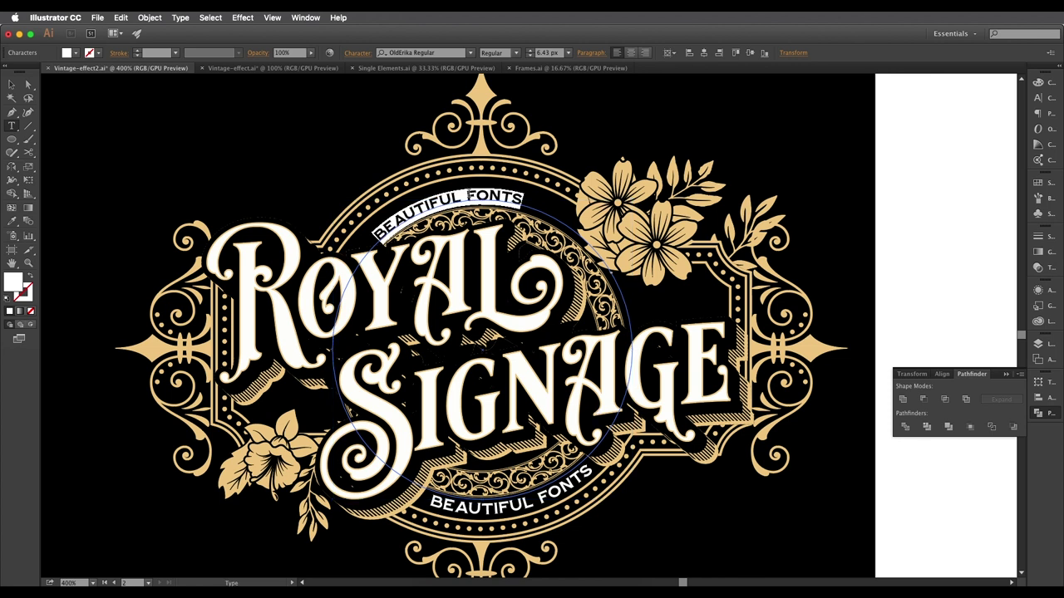
type("THE VINTAGE")
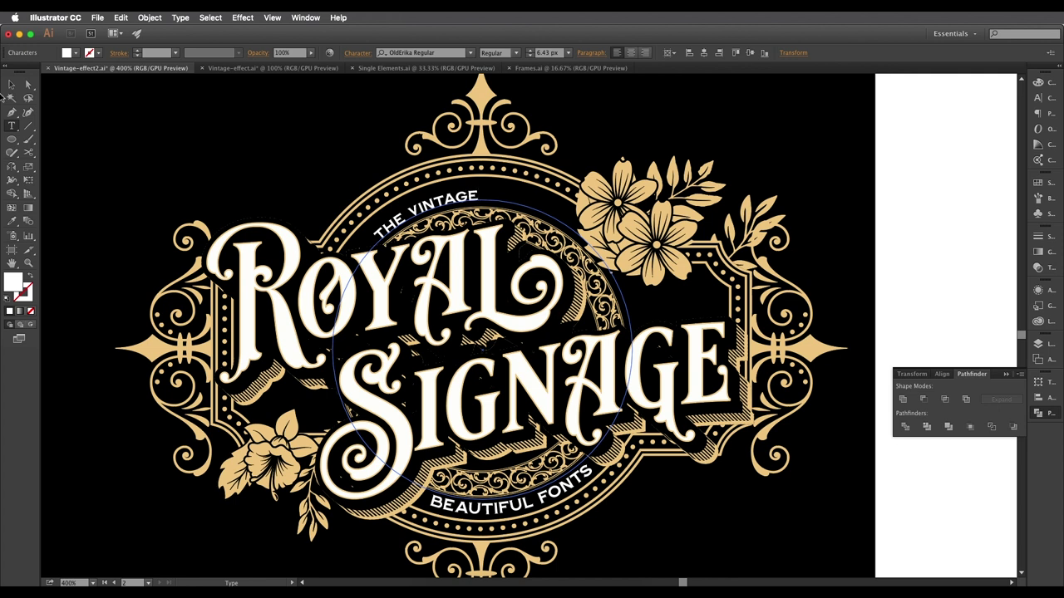
left_click(11, 83)
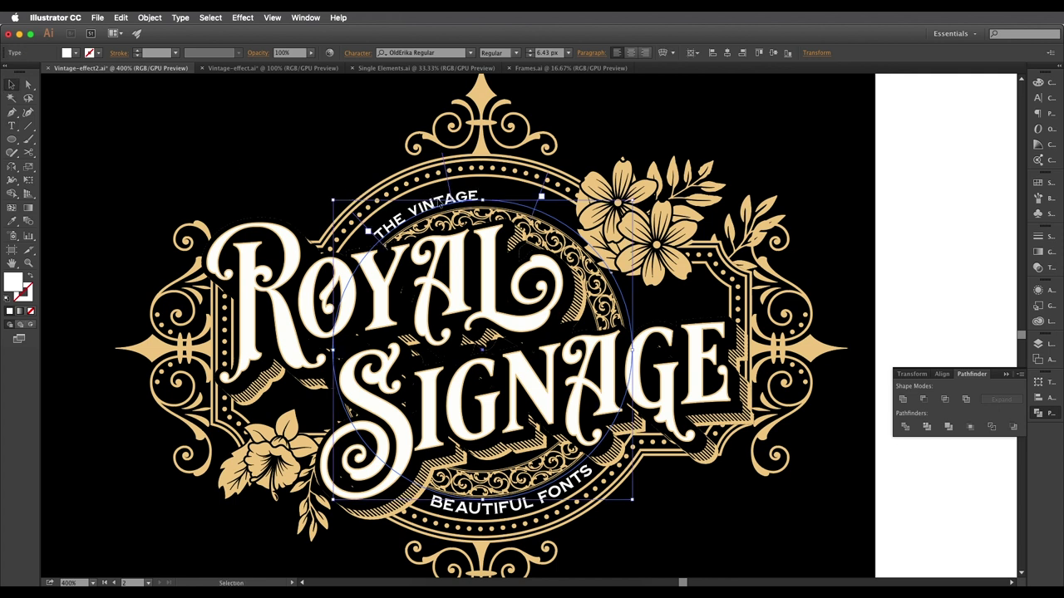
Select all of the "THE VINTAGE" text and set its font size to 9 px.
double_click(440, 201)
key("super+a")
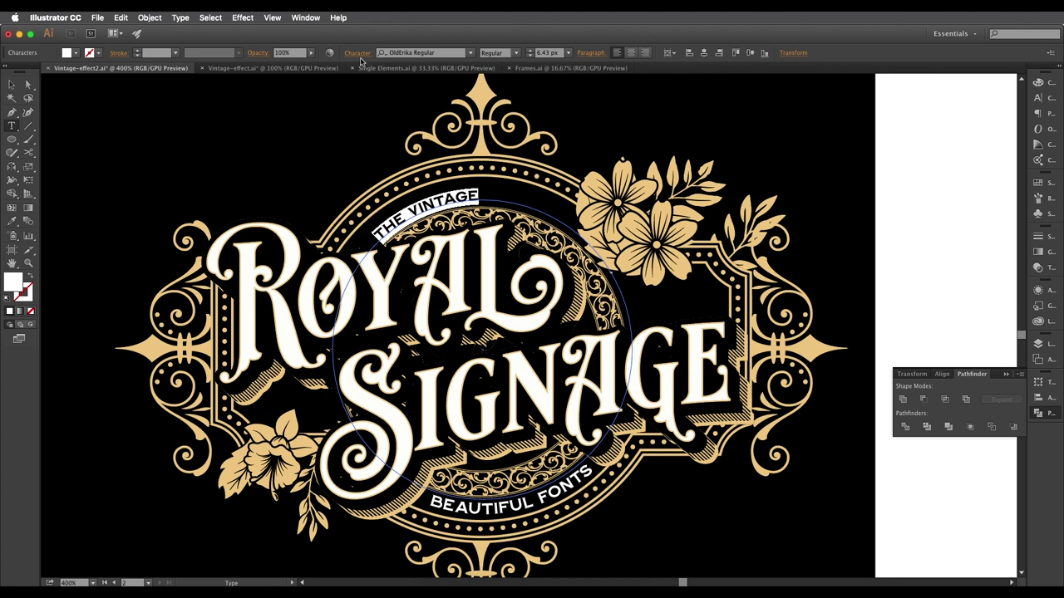
left_click(358, 53)
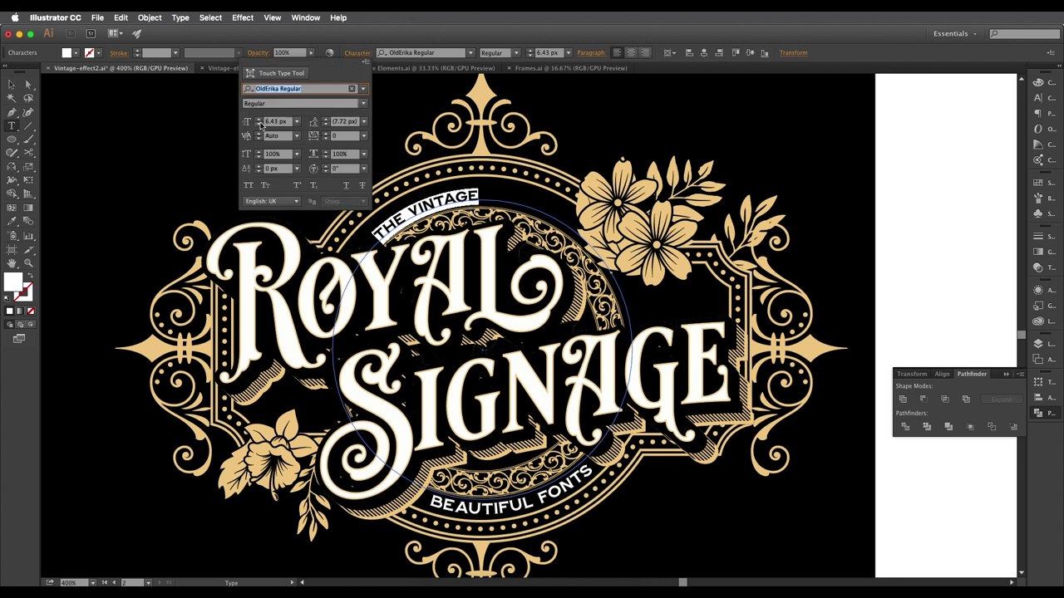
left_click(259, 121)
left_click(258, 119)
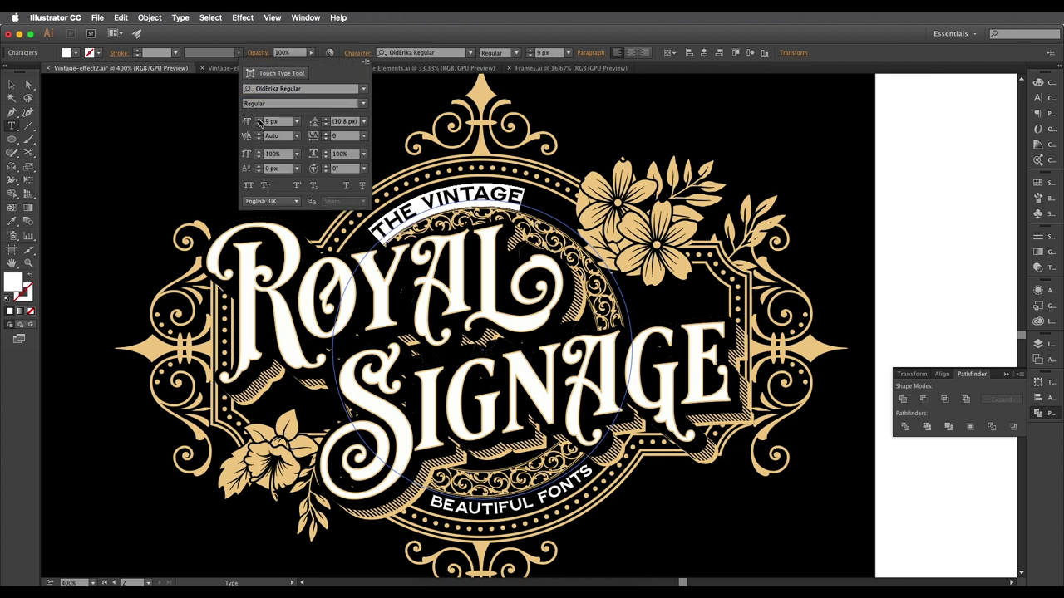
left_click(259, 119)
left_click(258, 125)
left_click(12, 85)
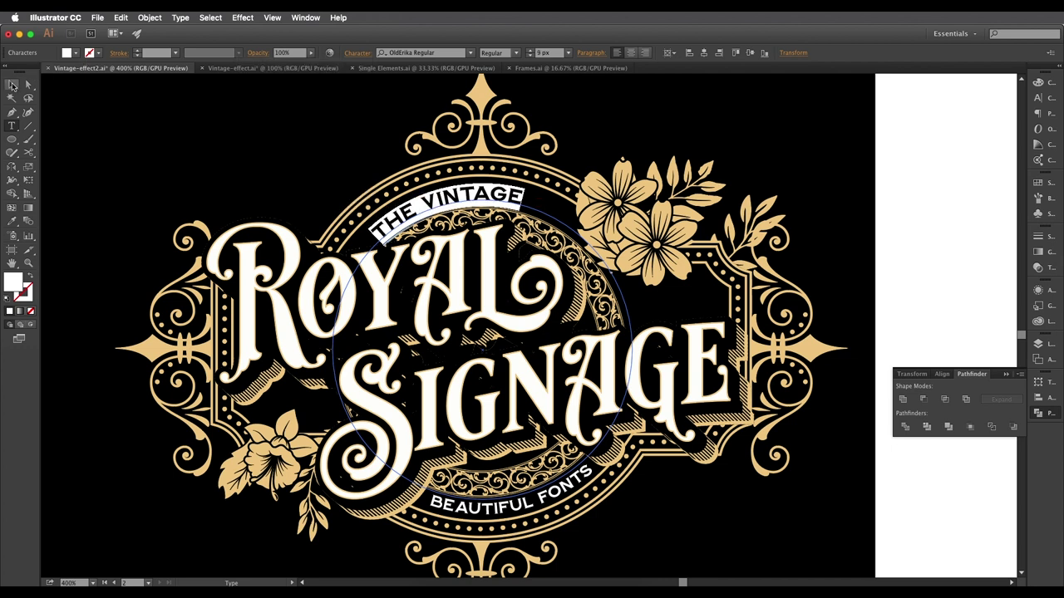
left_click(12, 85)
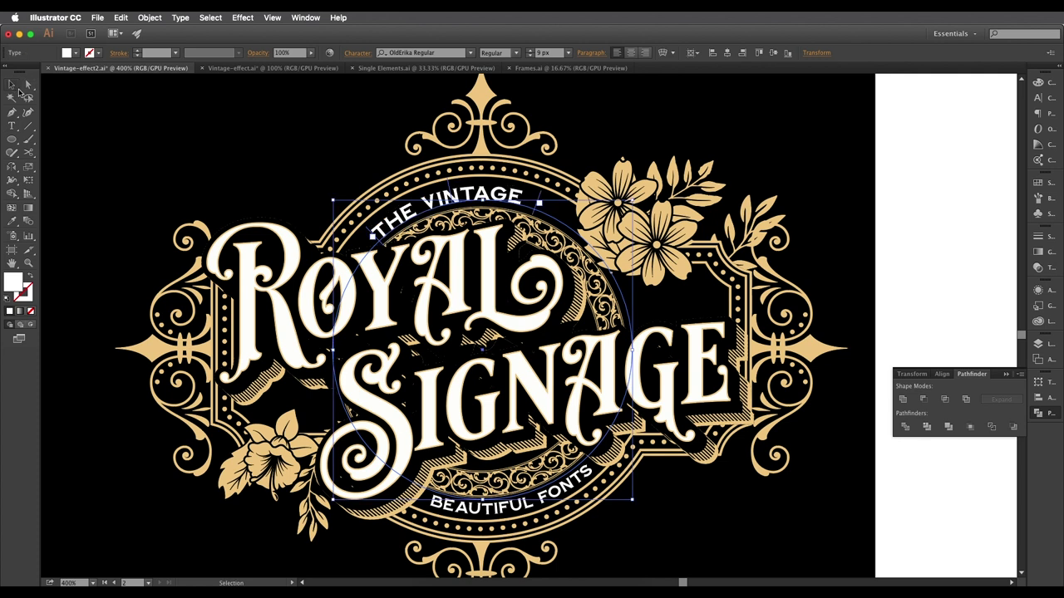
Adjust the "THE VINTAGE" text's extent along the upper arc and scale its circle up slightly to about 9.1 px text.
left_click_drag(535, 208, 537, 211)
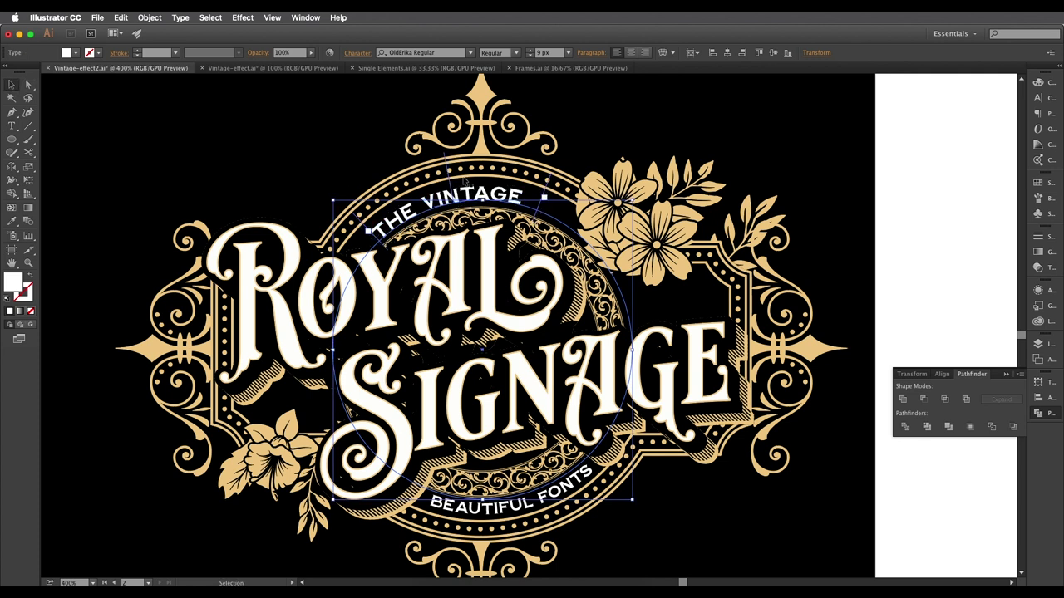
left_click_drag(452, 177, 465, 183)
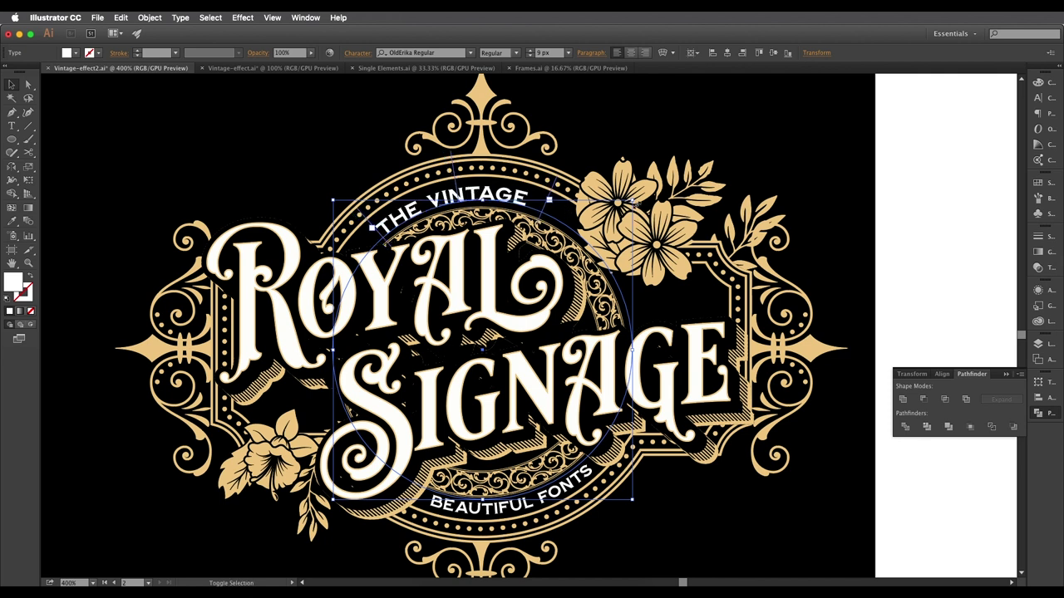
left_click_drag(634, 202, 637, 201)
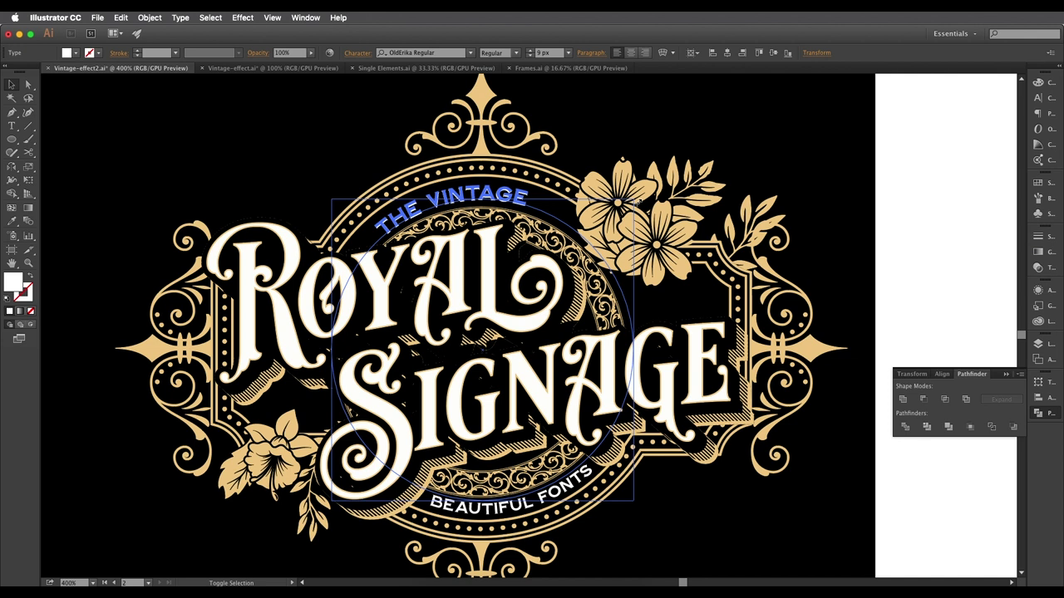
mouse_move(546, 198)
left_mouse_down()
mouse_move(536, 202)
mouse_move(566, 205)
left_mouse_up()
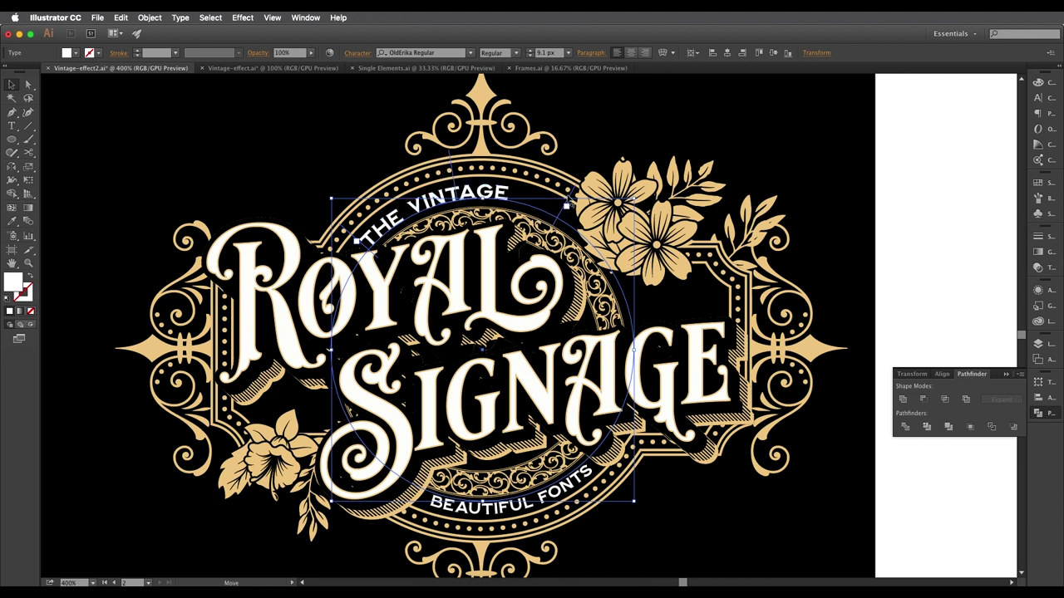
Set the "THE VINTAGE" text to 10 px and slide it along the circle to centre it on the upper arc.
left_click(364, 55)
left_click(260, 119)
left_click_drag(454, 171, 463, 172)
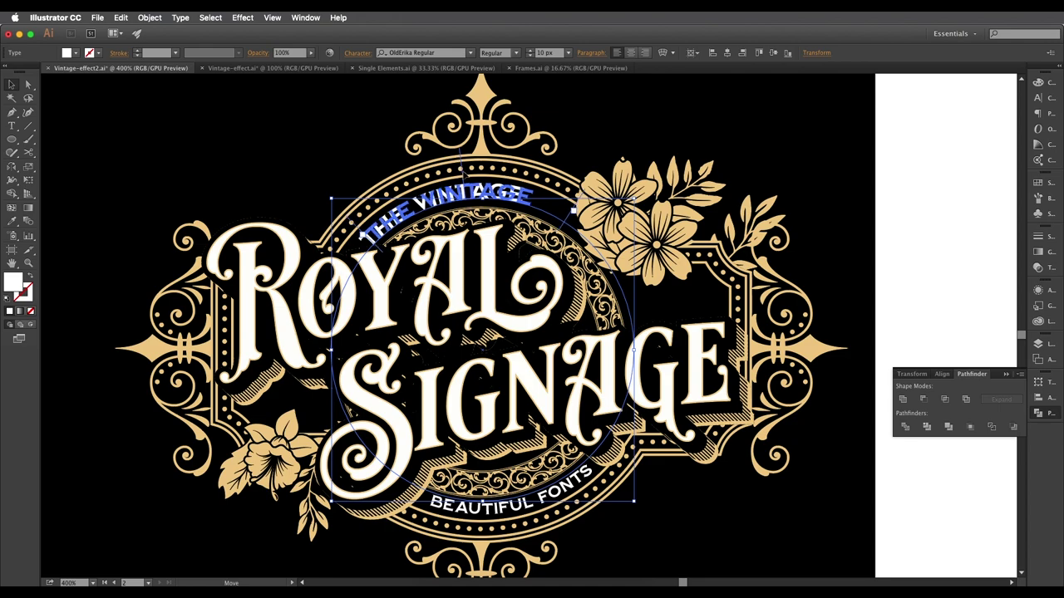
left_click_drag(573, 209, 576, 211)
Compare the badge with the finished Royal Signage reference, examining how its "THE VINTAGE" lettering is outlined.
key("super+alt+0")
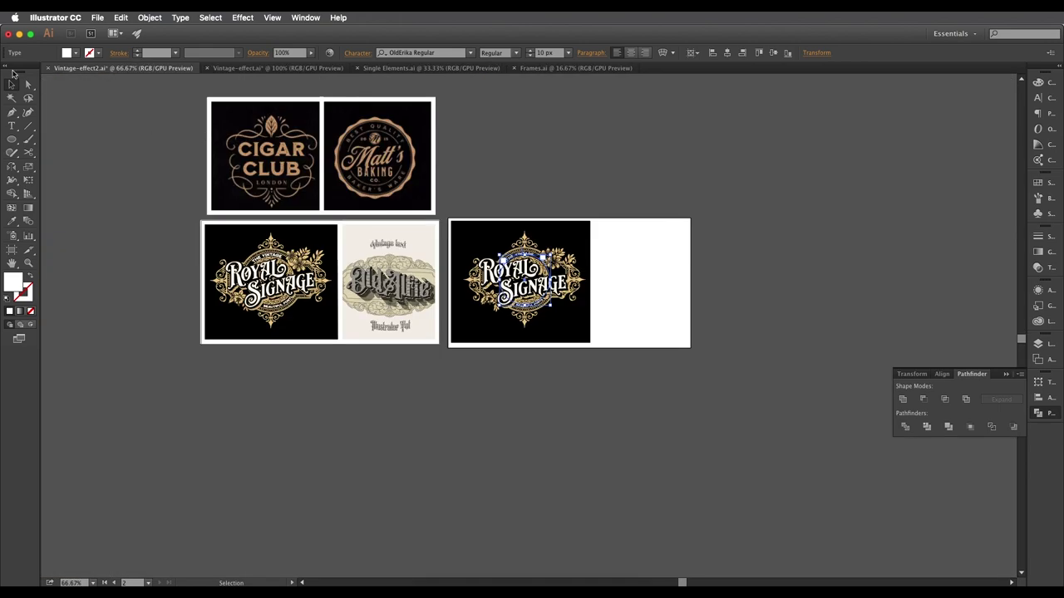
left_click(133, 132)
scroll(519, 274, "up", 5)
left_click_drag(475, 168, 525, 238)
scroll(525, 239, "down", 1)
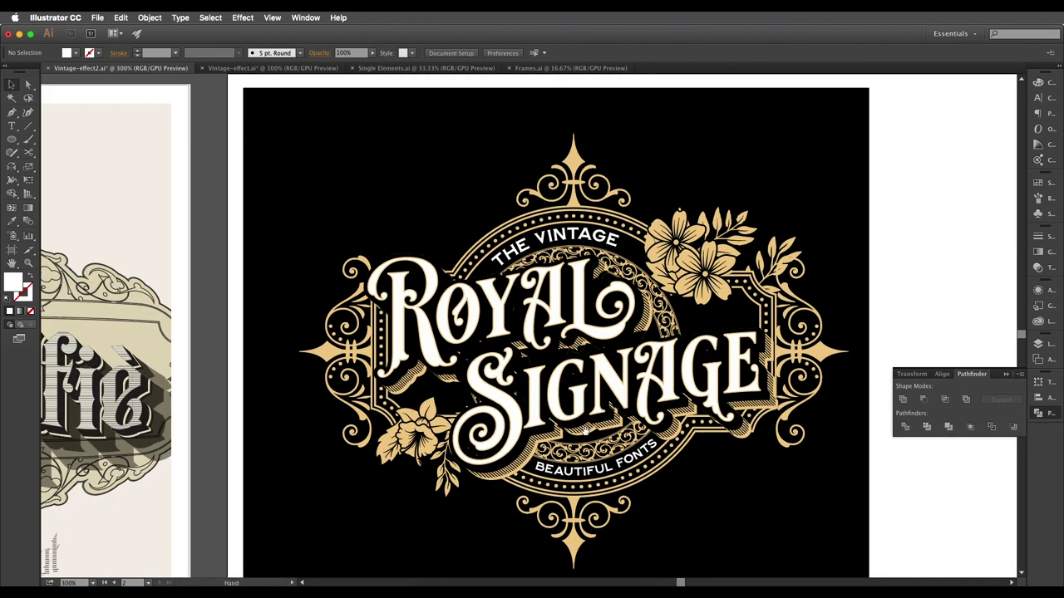
left_click_drag(585, 431, 637, 384)
scroll(575, 381, "down", 2)
left_click_drag(280, 315, 649, 337)
scroll(435, 330, "up", 1)
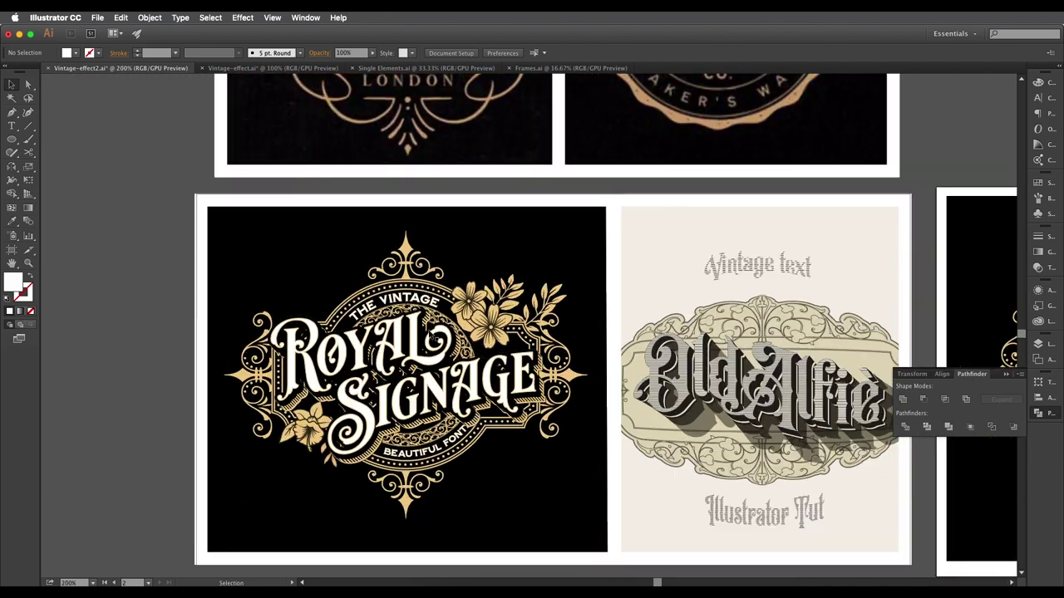
scroll(390, 276, "up", 4)
scroll(390, 371, "up", 2)
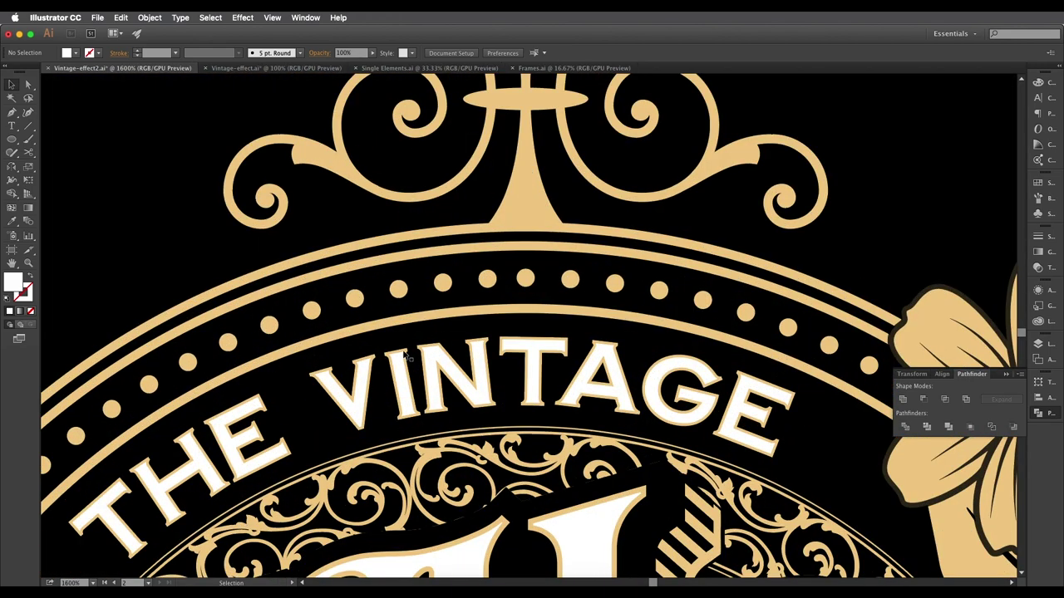
scroll(396, 364, "down", 8)
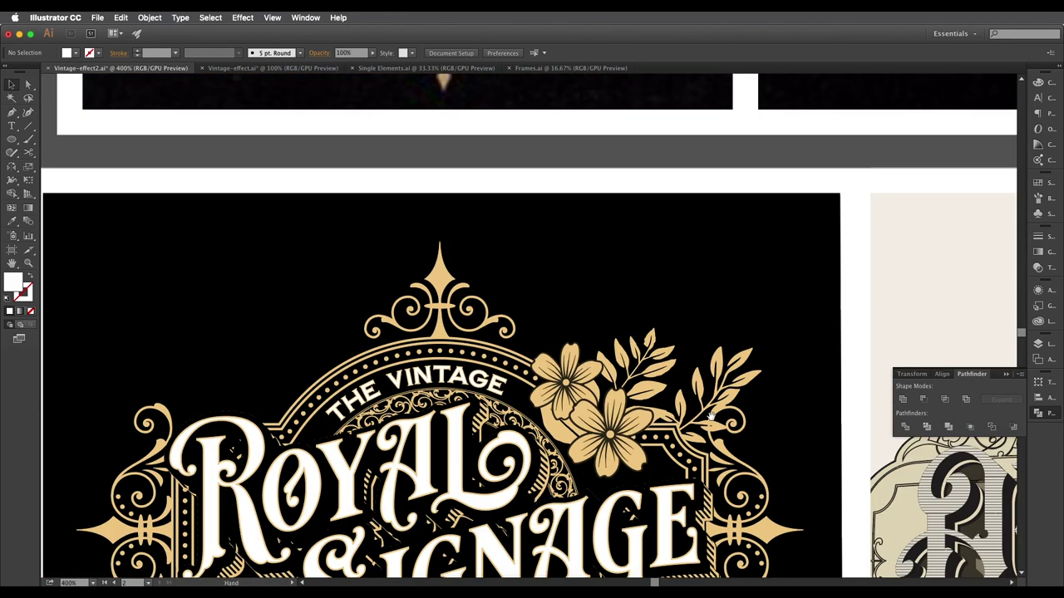
scroll(716, 341, "up", 3)
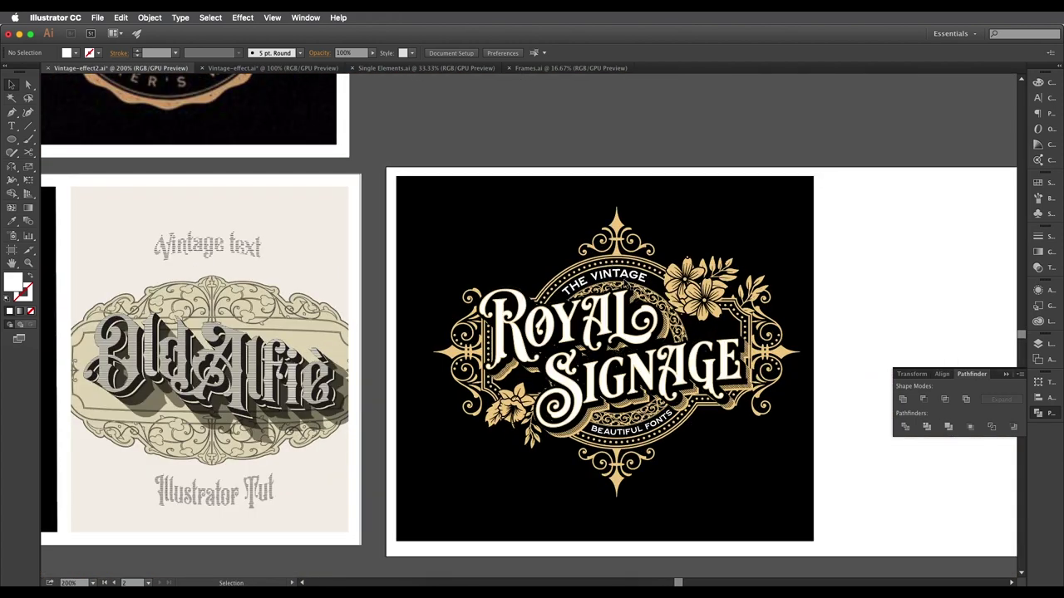
Select the "THE VINTAGE" and "BEAUTIFUL FONTS" taglines, sample the frame's gold with the Eyedropper and move it to their stroke.
left_click(627, 283)
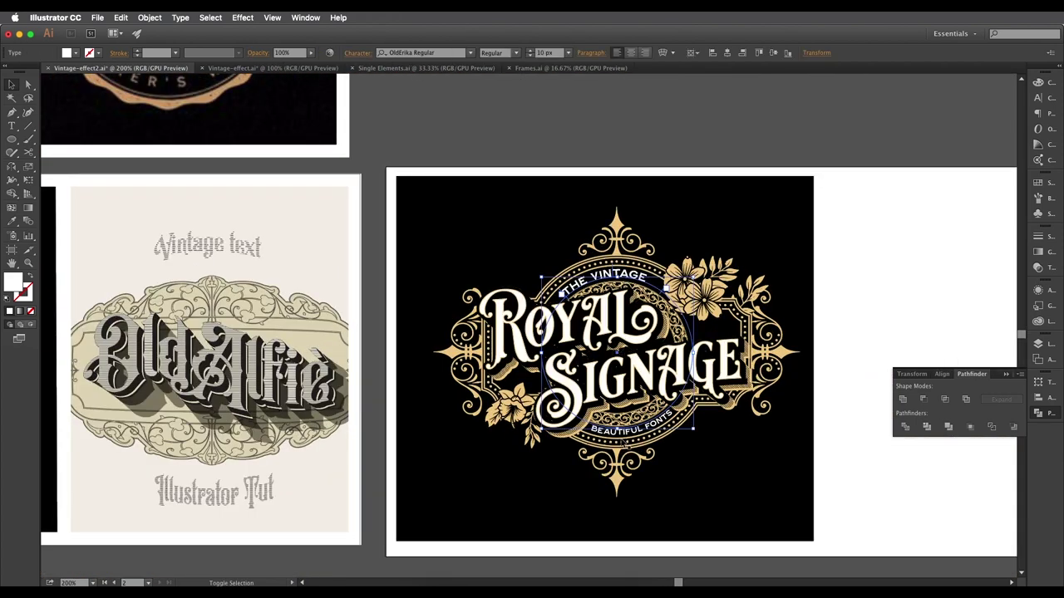
scroll(561, 384, "up", 3)
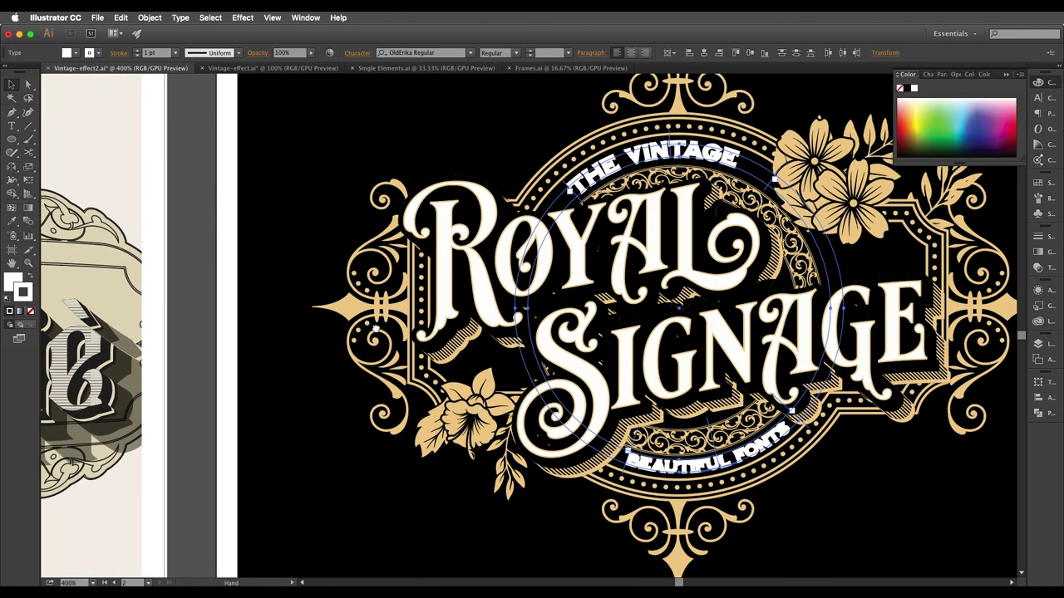
key("i")
left_click(349, 305)
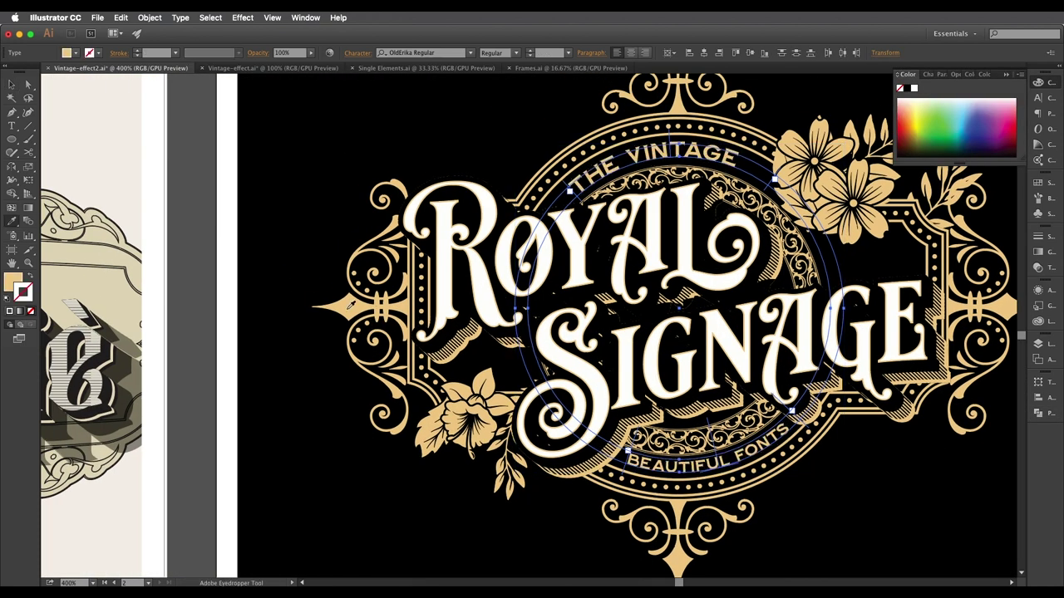
left_click(30, 278)
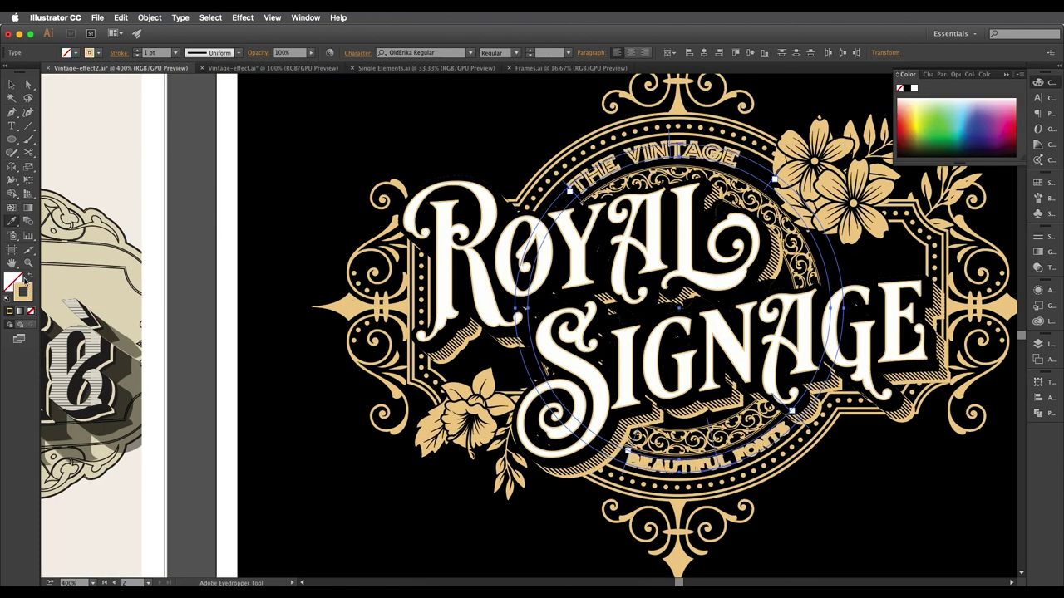
Set both taglines' fill to white (ffffff) and their gold (f0cb88) outline to a weight of 0.25 pt.
double_click(15, 283)
left_click_drag(405, 226, 377, 190)
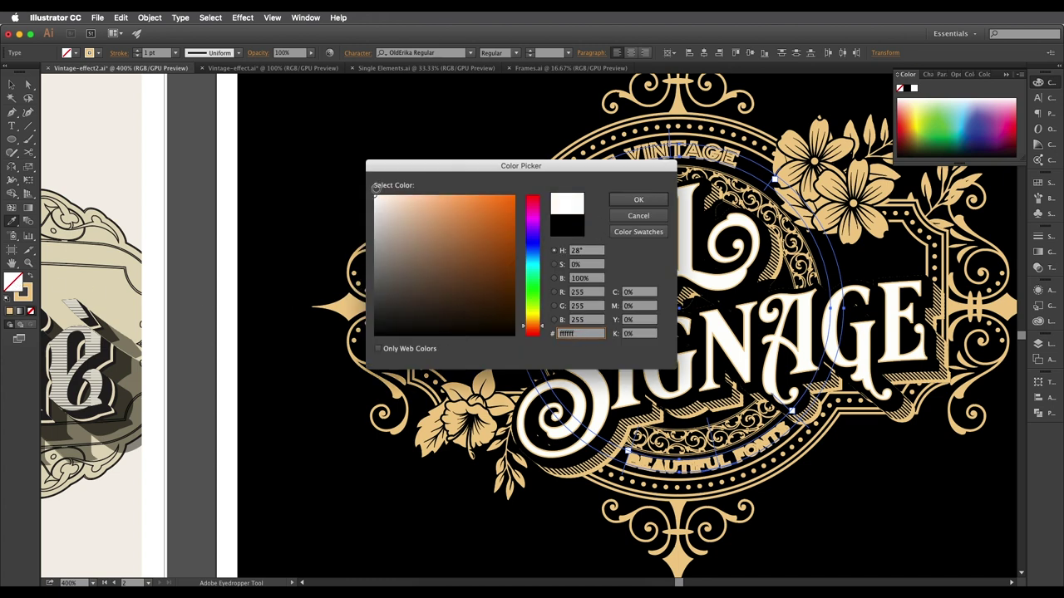
left_click(639, 199)
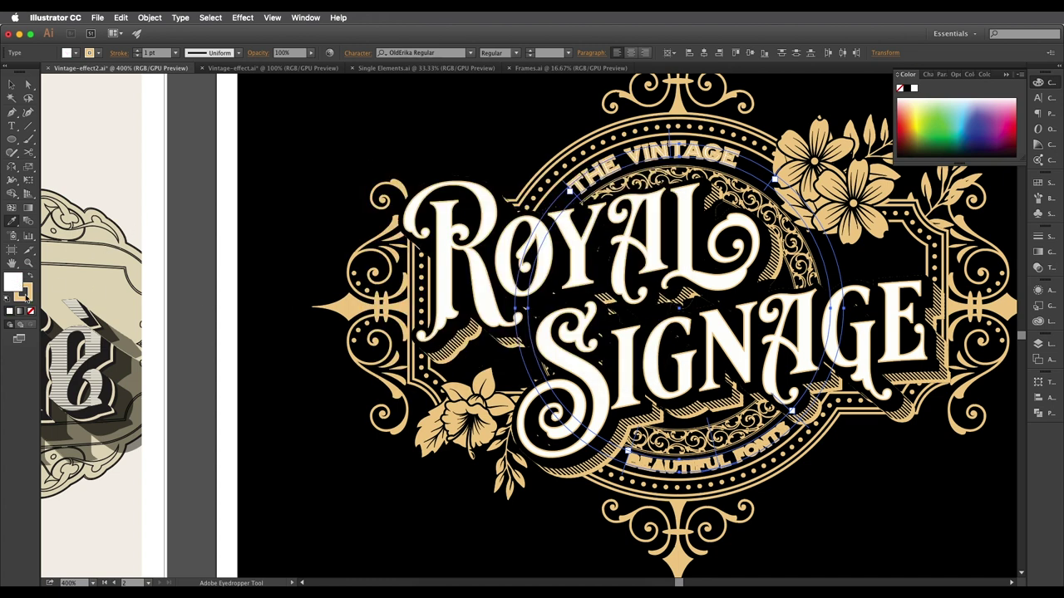
double_click(25, 294)
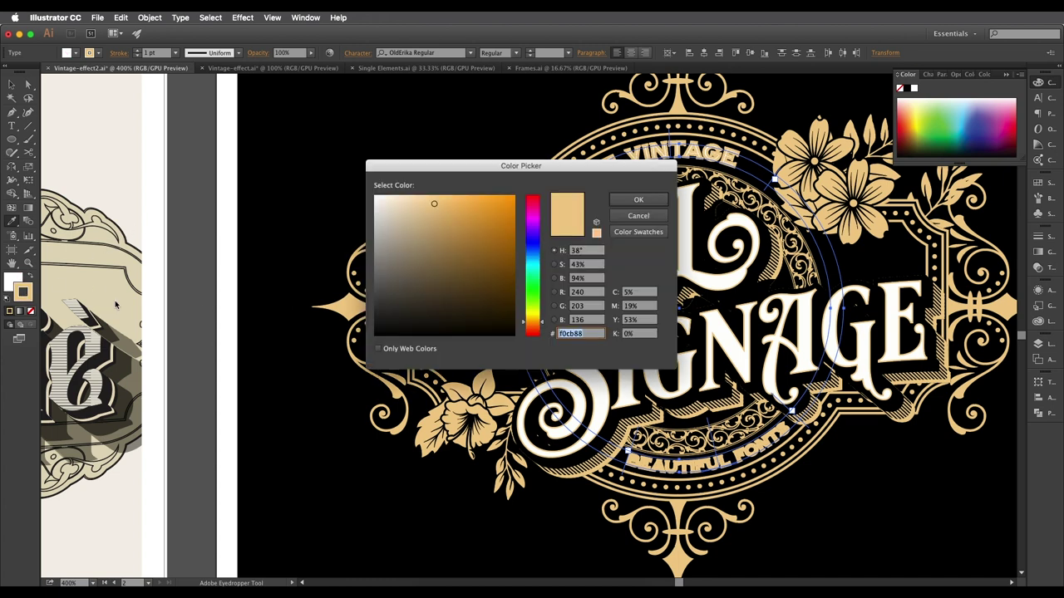
left_click(639, 199)
scroll(689, 469, "up", 3)
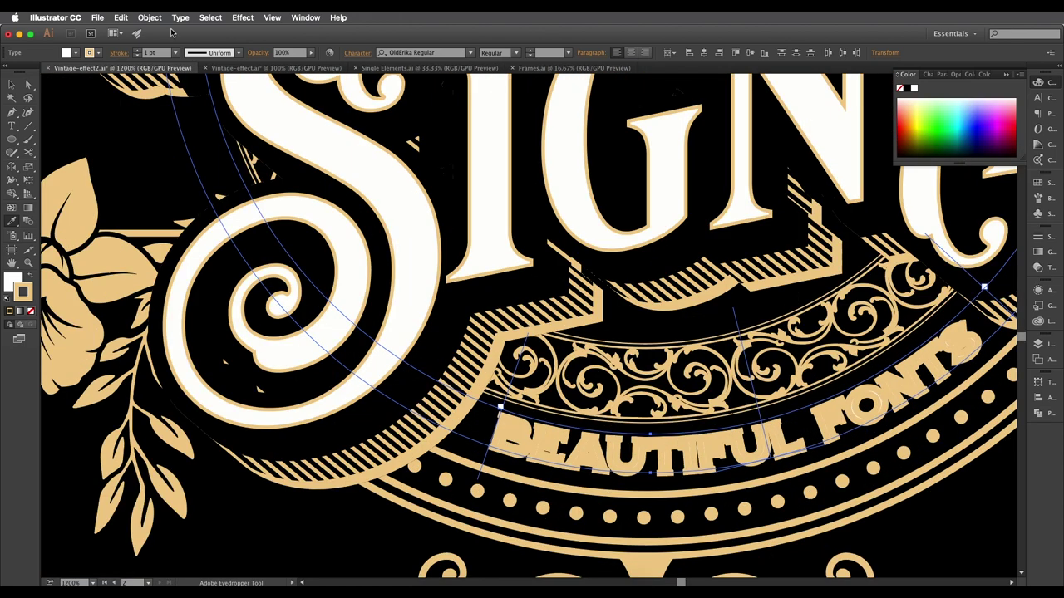
left_click(180, 55)
left_click(187, 66)
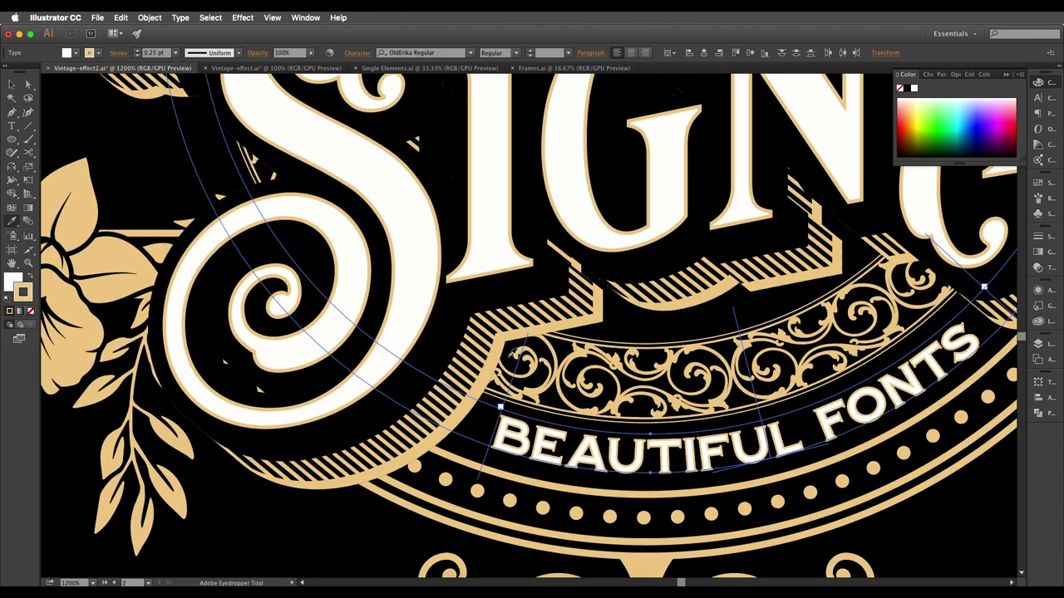
Deselect the taglines and compare the badge with the finished Royal Signage reference, examining tagline outlines and lettering size.
left_click(10, 86)
scroll(332, 272, "down", 4)
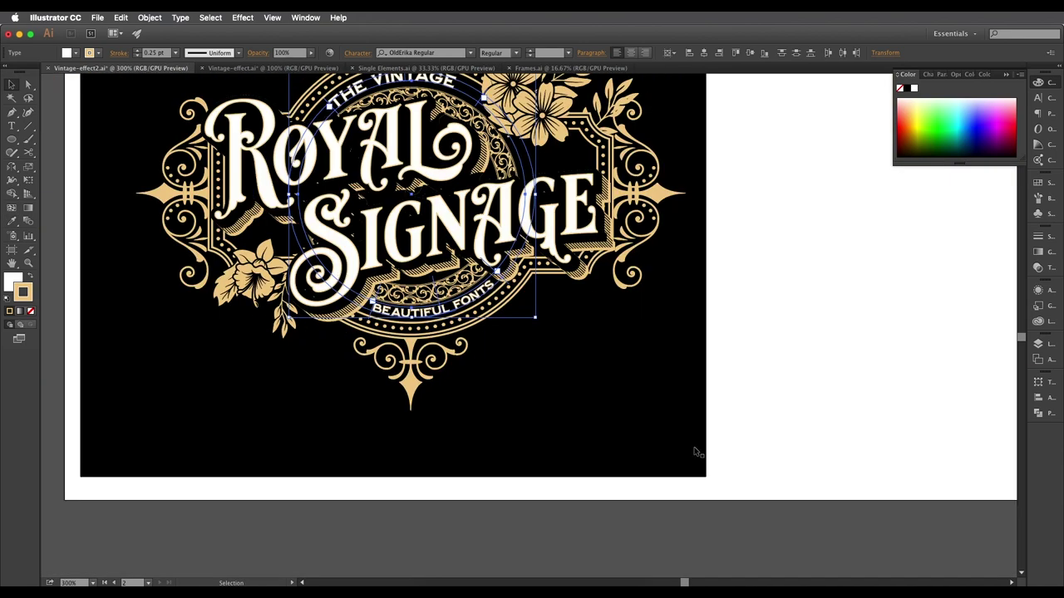
left_click(779, 489)
left_click_drag(591, 354, 731, 463)
scroll(603, 405, "up", 3)
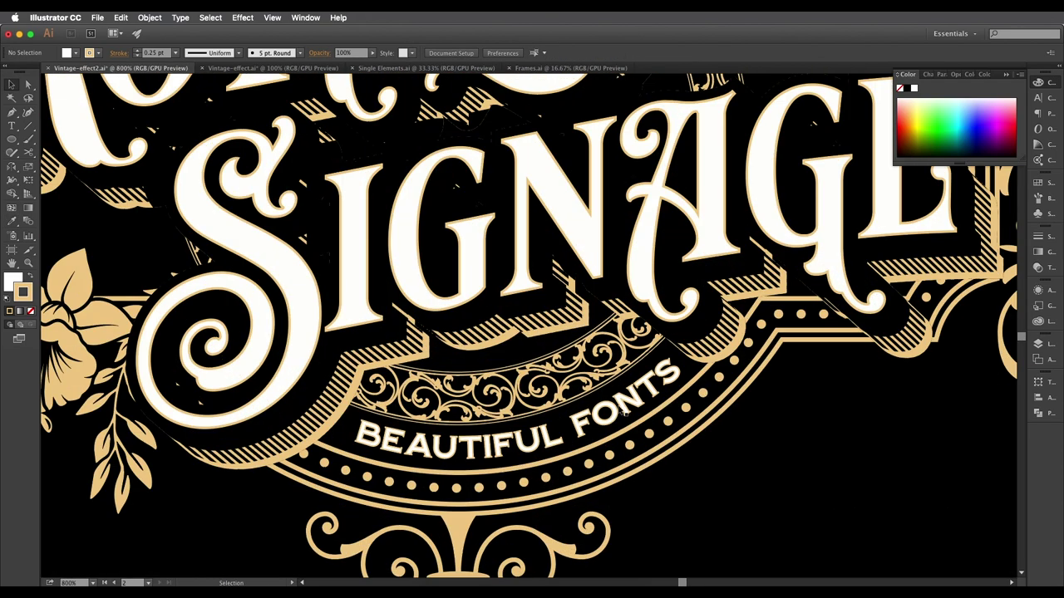
scroll(599, 321, "down", 2)
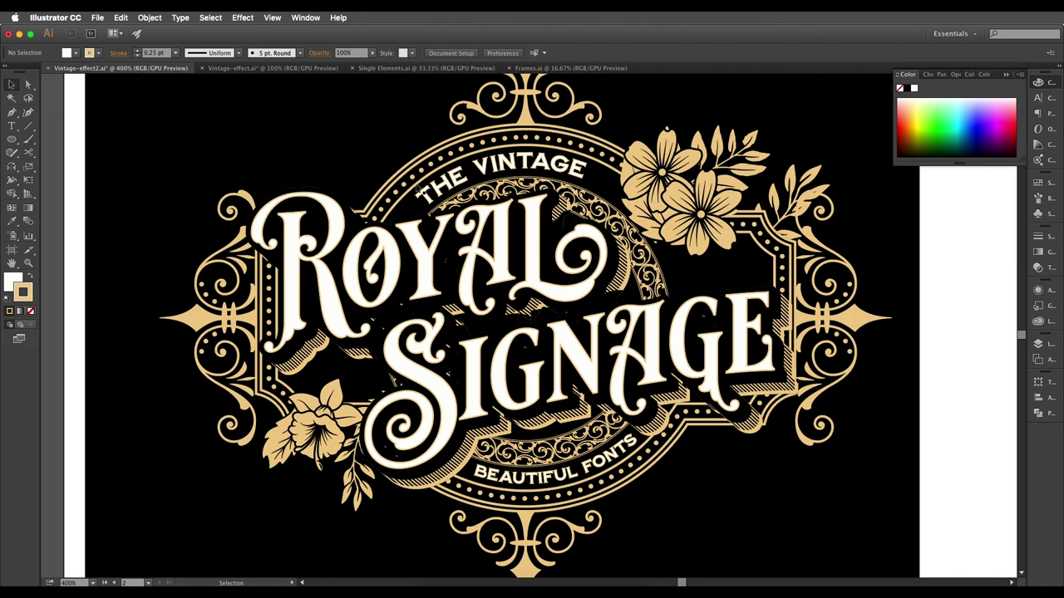
scroll(542, 178, "down", 2)
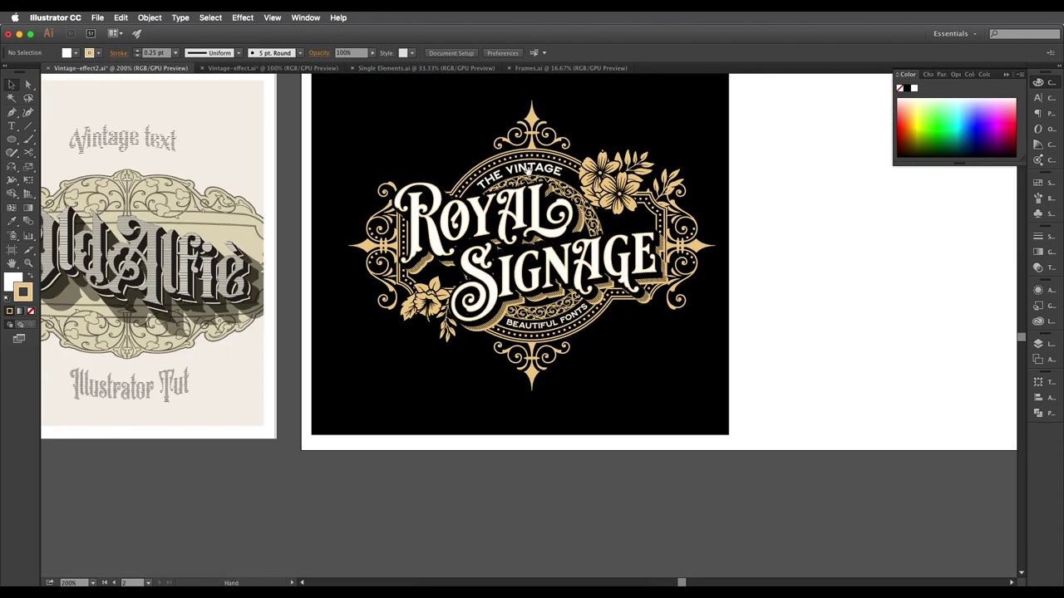
left_click_drag(528, 169, 588, 184)
scroll(588, 196, "down", 1)
left_click_drag(583, 223, 658, 247)
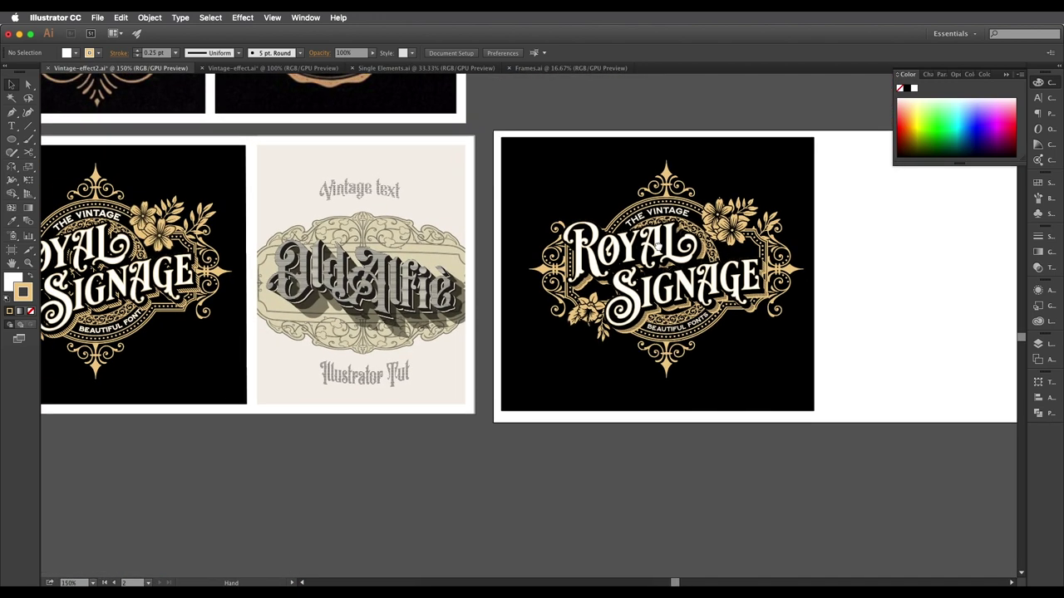
left_click(733, 271)
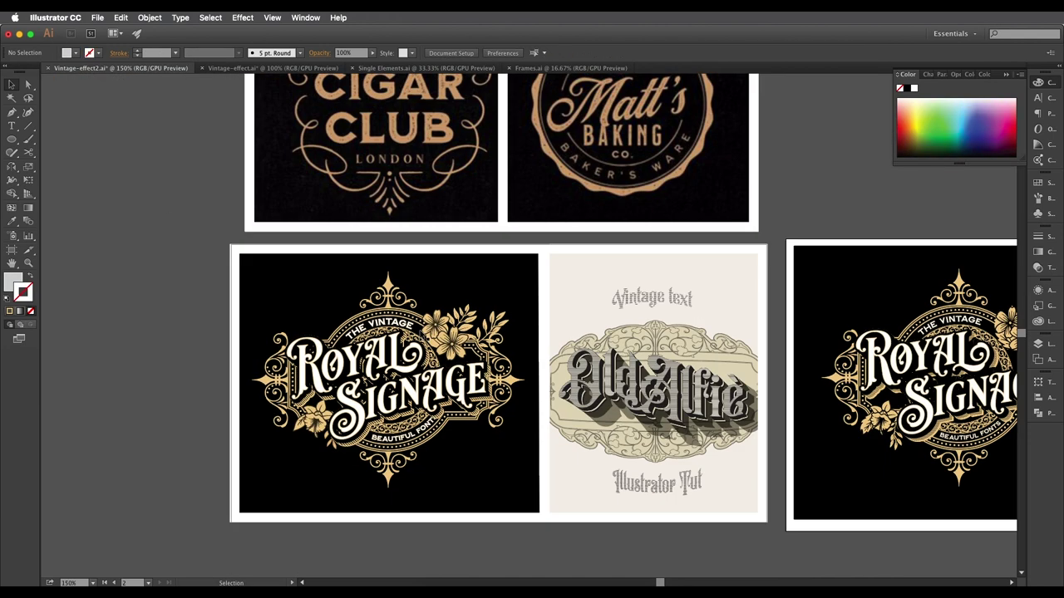
left_click_drag(490, 364, 434, 322)
left_click_drag(719, 310, 655, 327)
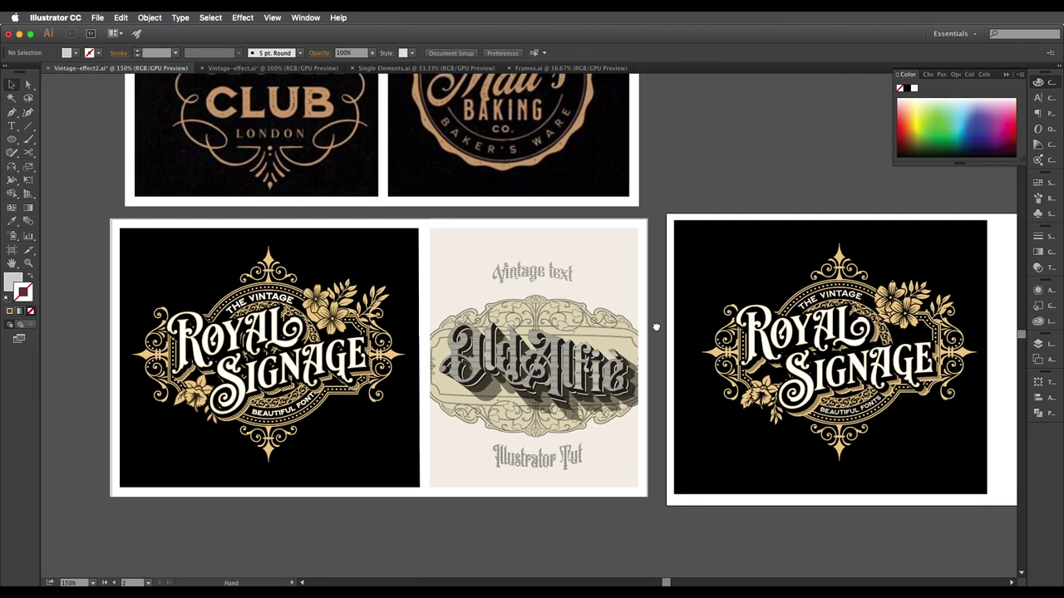
scroll(656, 326, "right", 3)
Set the "THE VINTAGE" text to 11 px and shift it along its circle to recentre it on the upper arc.
left_click(771, 299)
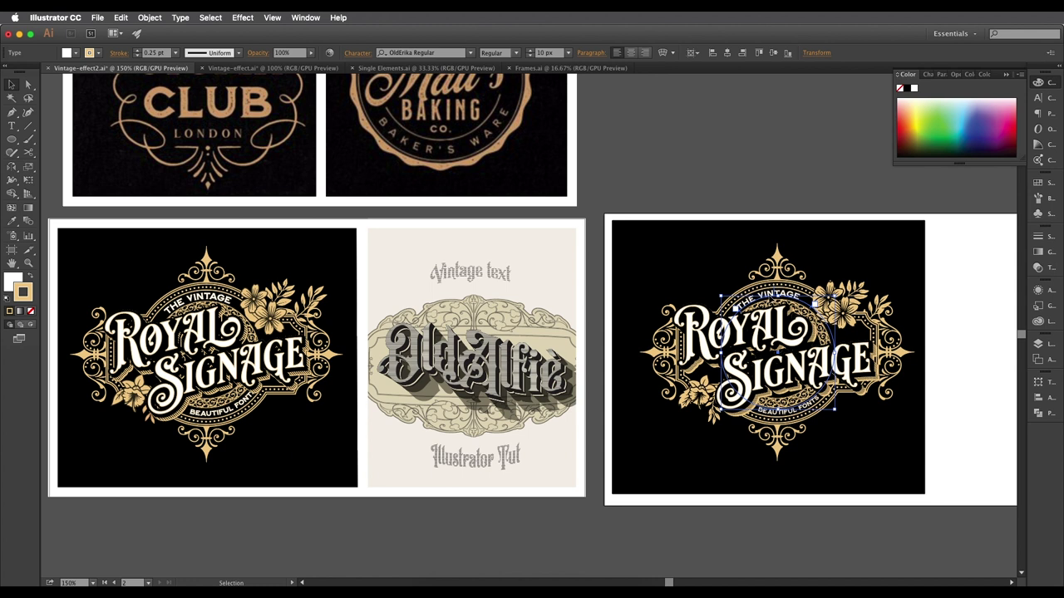
left_click(358, 53)
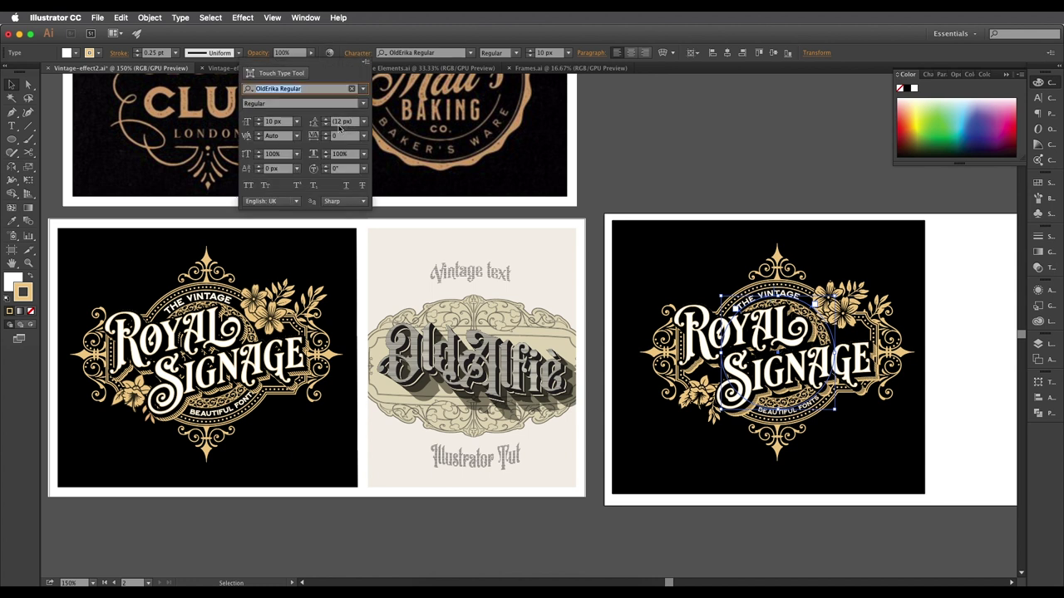
left_click(296, 122)
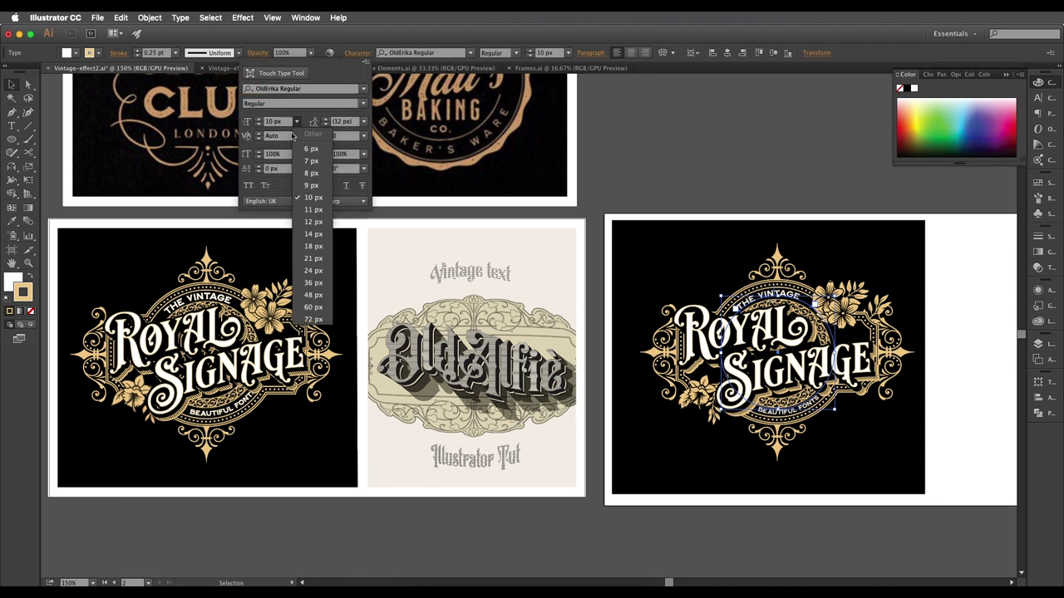
left_click(316, 211)
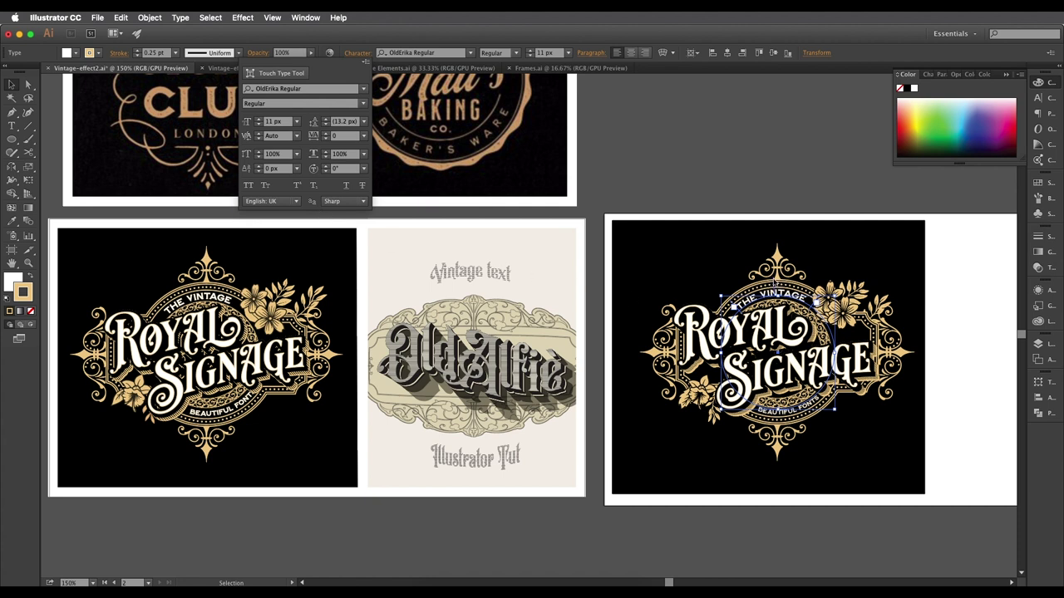
left_click(773, 283)
left_click_drag(776, 285, 770, 284)
scroll(794, 309, "right", 3)
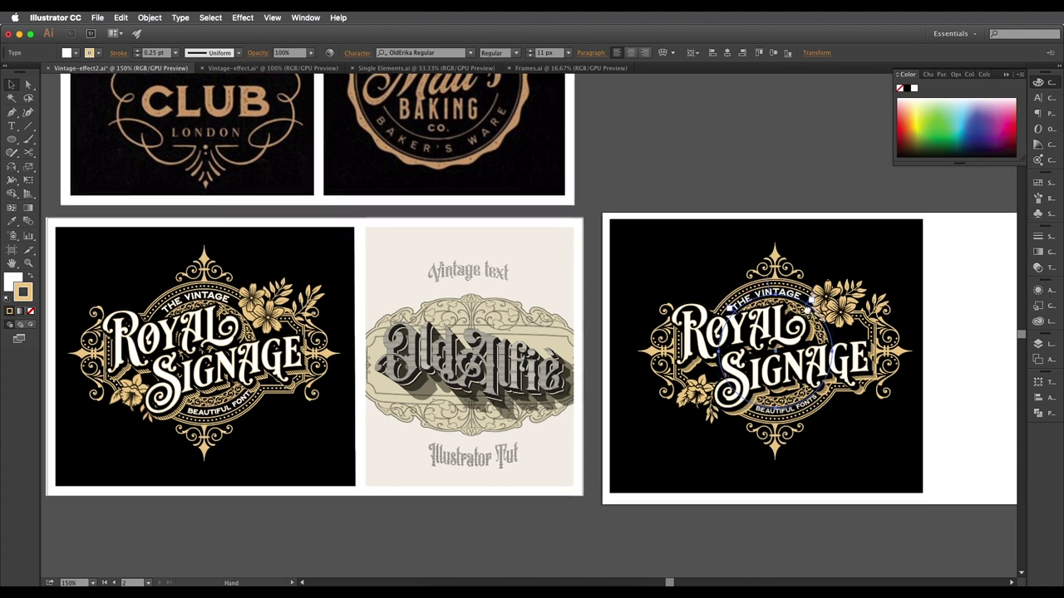
scroll(794, 309, "down", 1)
Scale the warped "ROYAL SIGNAGE" lettering up slightly about its centre to about 251 by 180 pt.
left_click(758, 339)
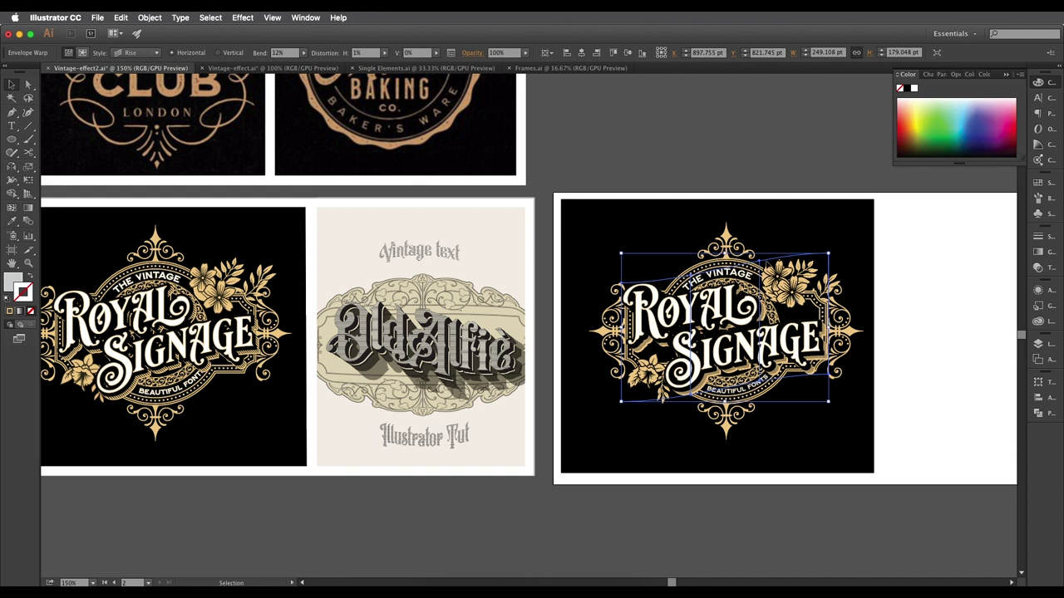
left_click_drag(724, 253, 725, 251)
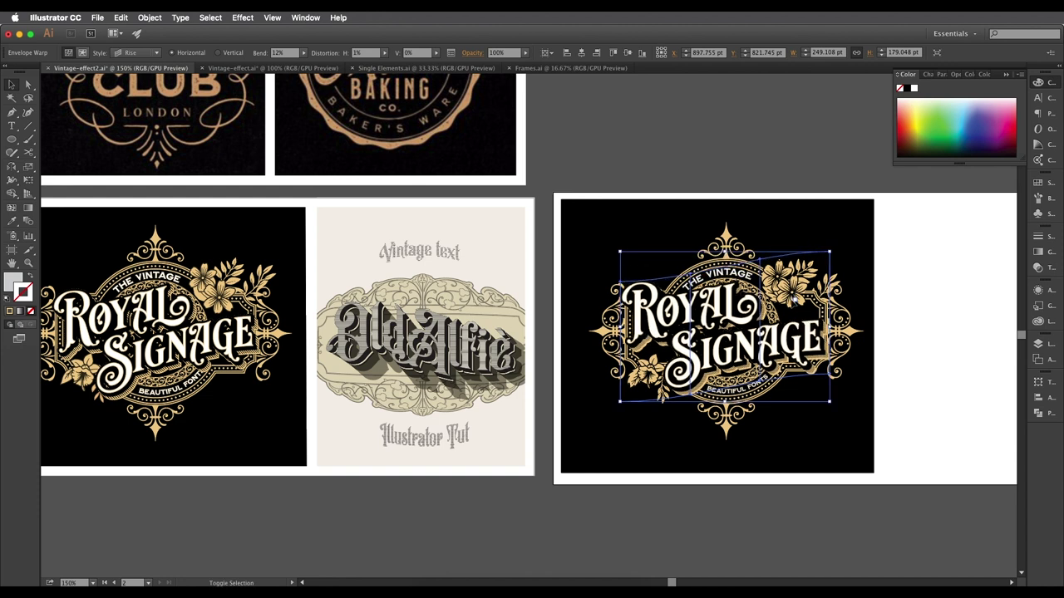
left_click_drag(829, 326, 832, 327)
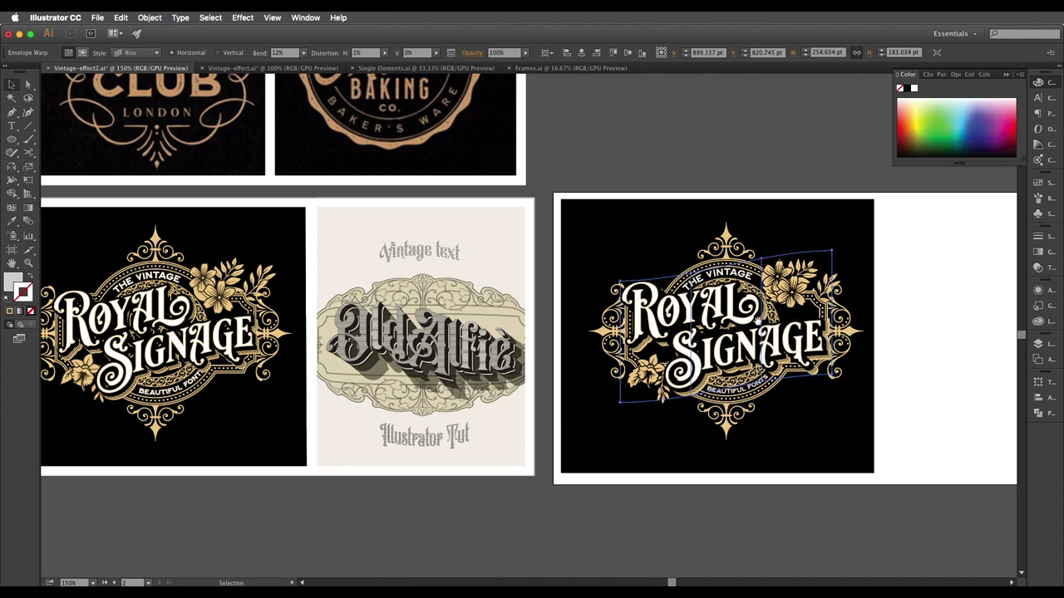
left_click_drag(747, 318, 757, 325)
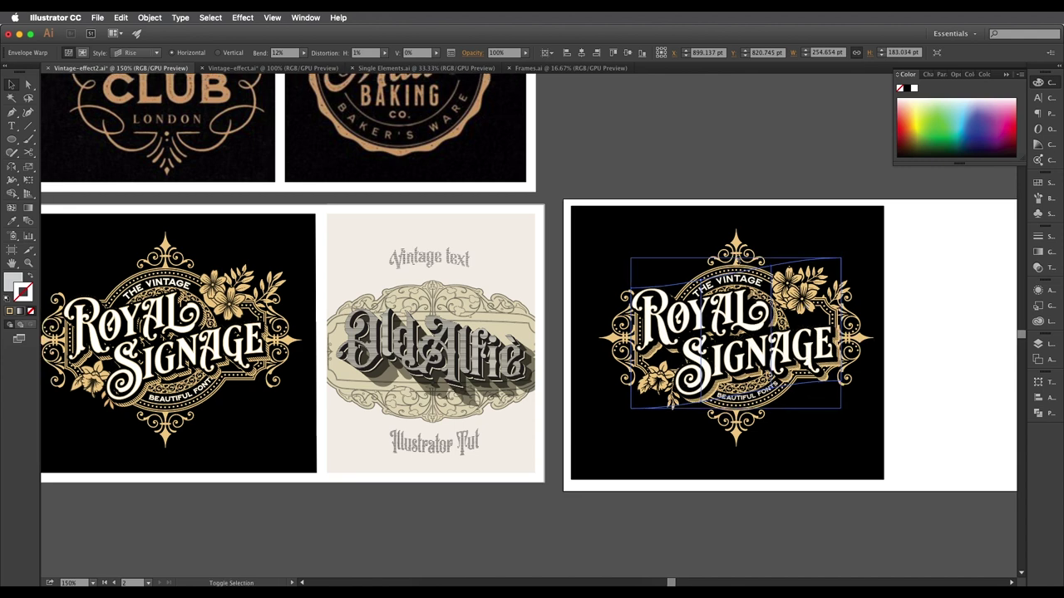
left_click(644, 245)
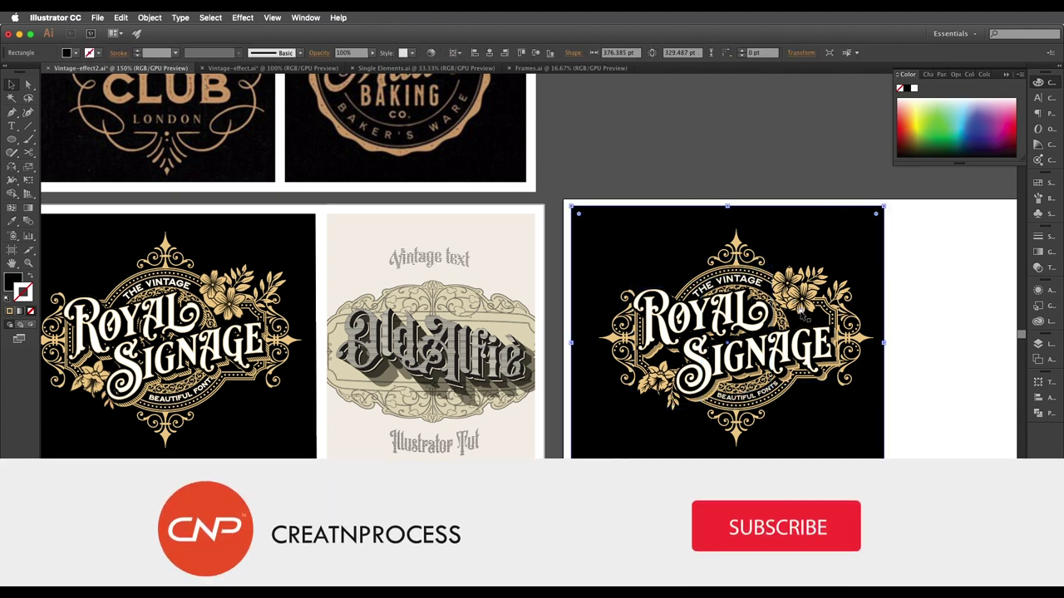
Enlarge the lower flower slightly in the floral cluster at the badge's upper right.
left_click(806, 310)
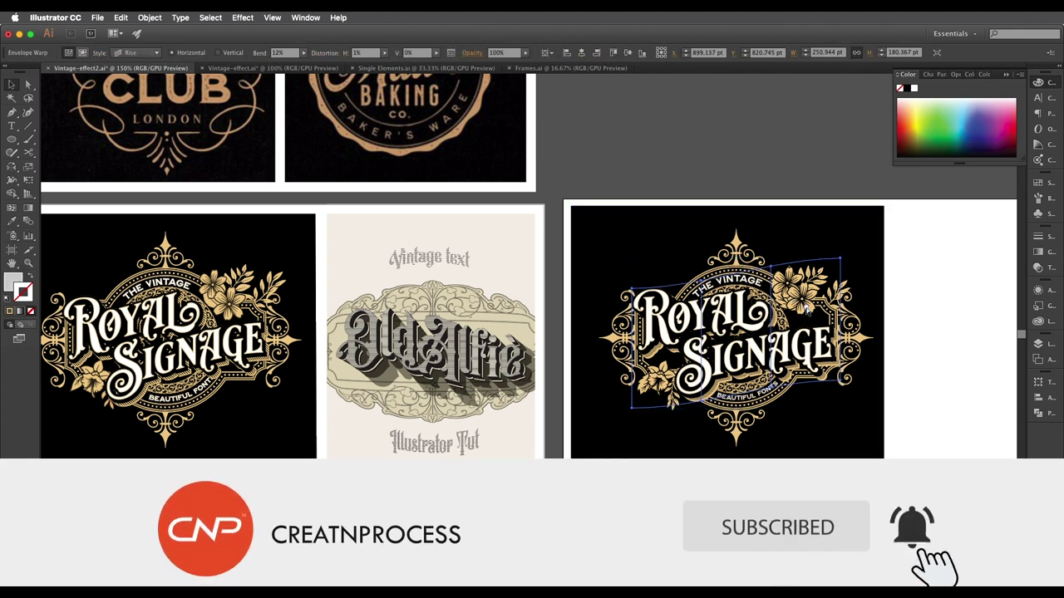
scroll(807, 310, "up", 2)
left_click(805, 305)
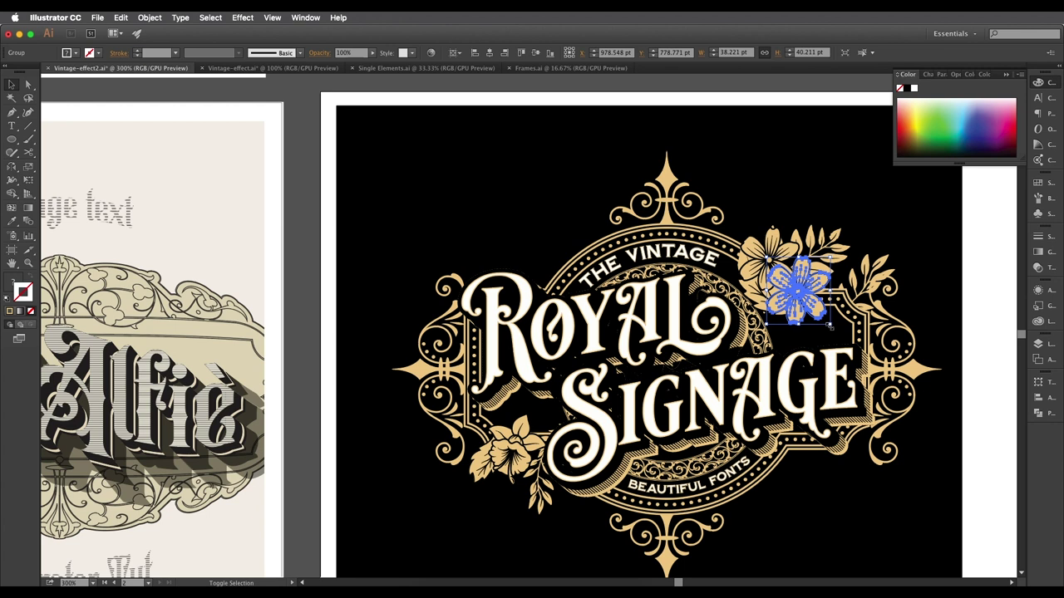
left_click_drag(829, 324, 836, 331)
key("super+z")
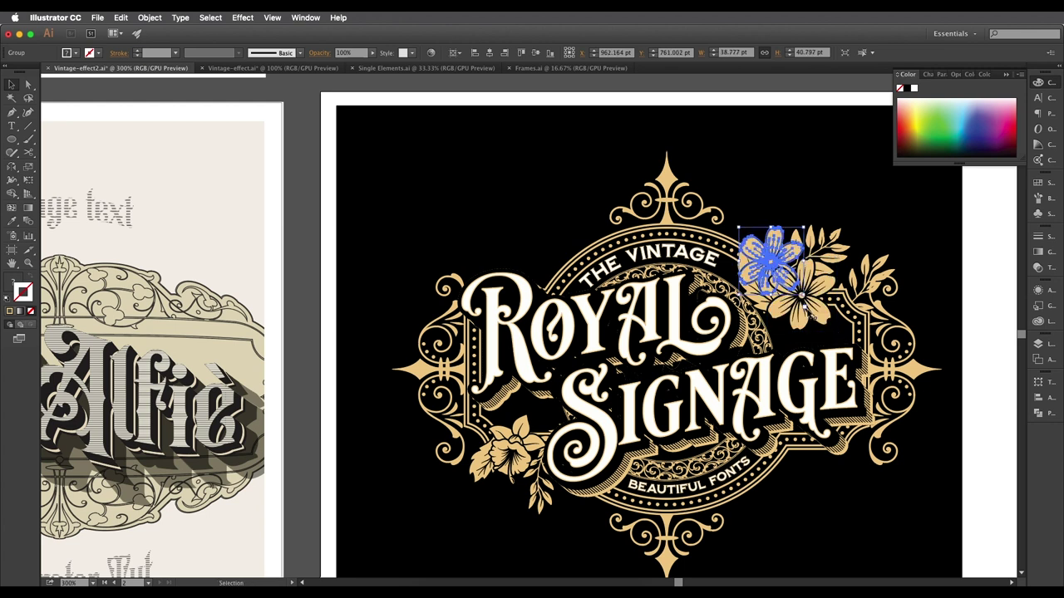
left_click(802, 295)
left_click(915, 299)
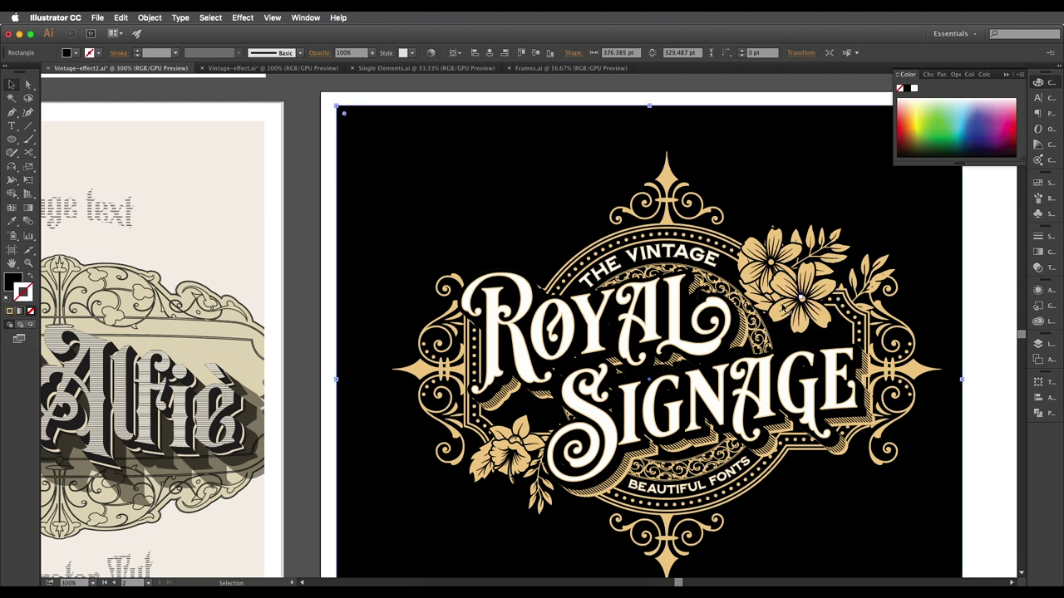
Enlarge the flower at the badge's lower left to about 42 by 49 pt.
left_click(772, 312)
left_click_drag(772, 312, 907, 243)
left_click(652, 378)
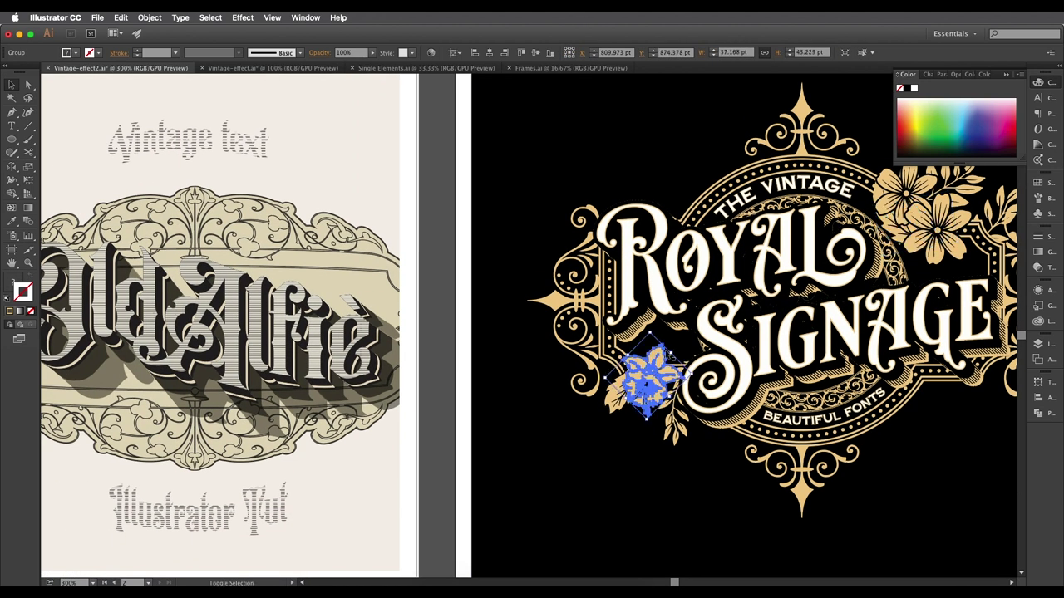
left_click_drag(673, 348, 678, 339)
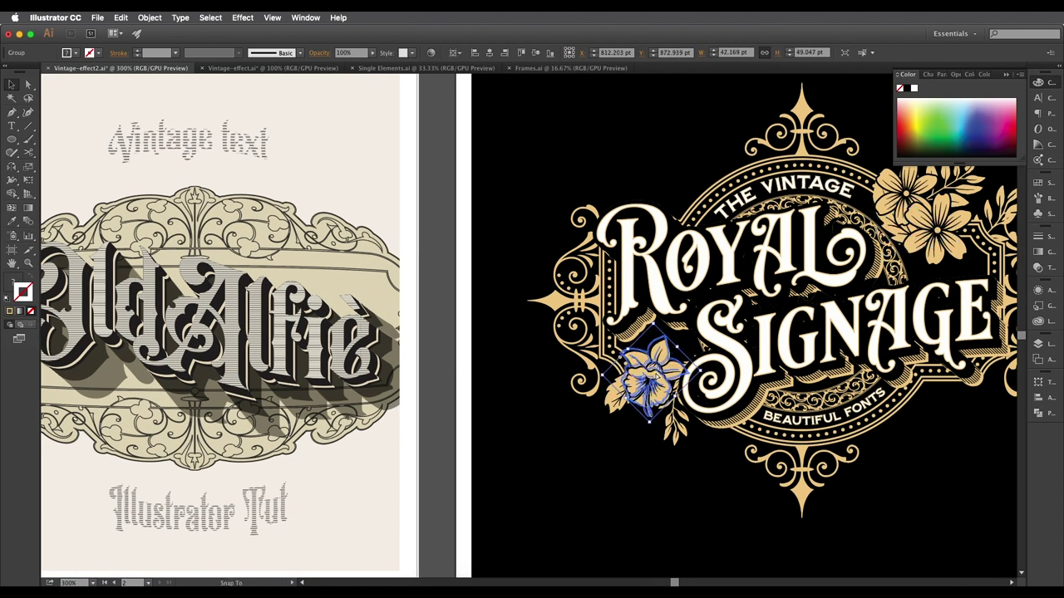
left_click(619, 454)
Review the completed badge beside the reference designs, and examine the Old Alfie vintage text artwork.
scroll(740, 397, "down", 2)
left_click_drag(772, 345, 689, 323)
left_click(913, 381)
left_click_drag(836, 359, 858, 353)
scroll(713, 340, "up", 3)
scroll(713, 341, "down", 3)
scroll(713, 341, "left", 3)
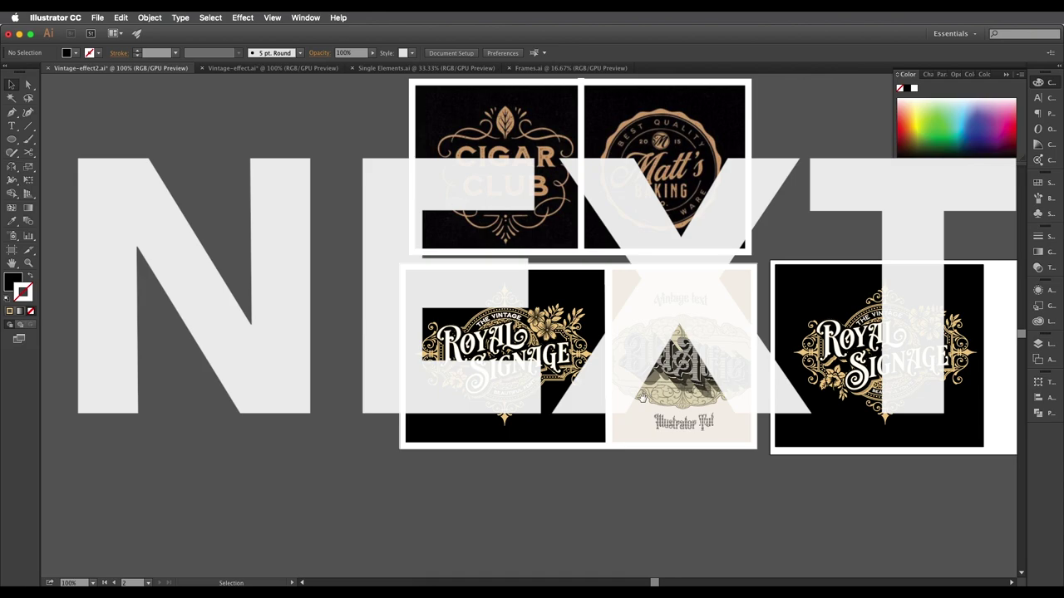
left_click_drag(642, 397, 424, 398)
key("super+equal")
left_click_drag(459, 457, 556, 404)
key("super+equal")
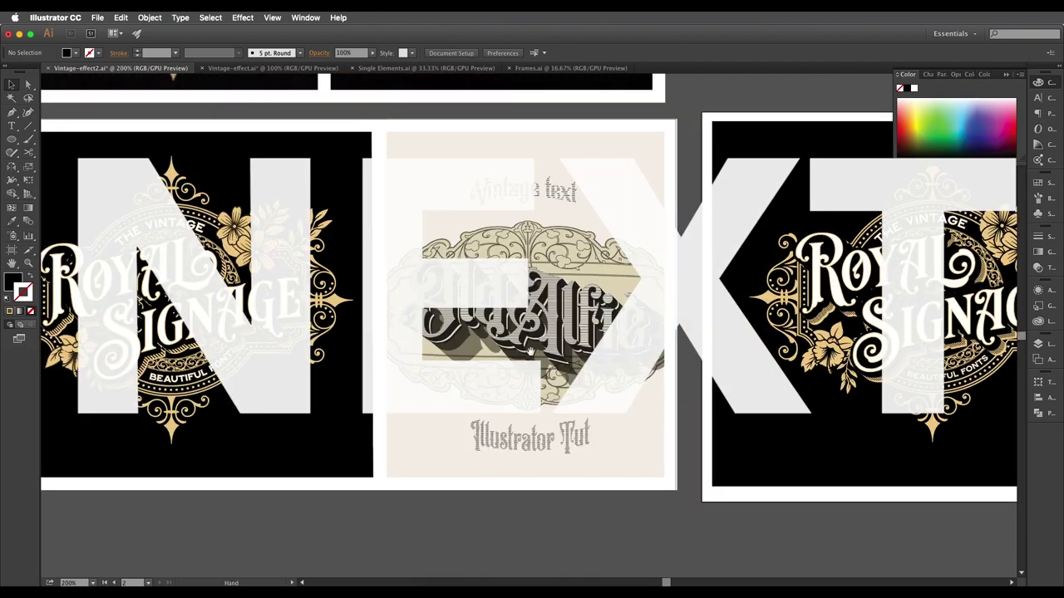
left_click_drag(561, 364, 541, 397)
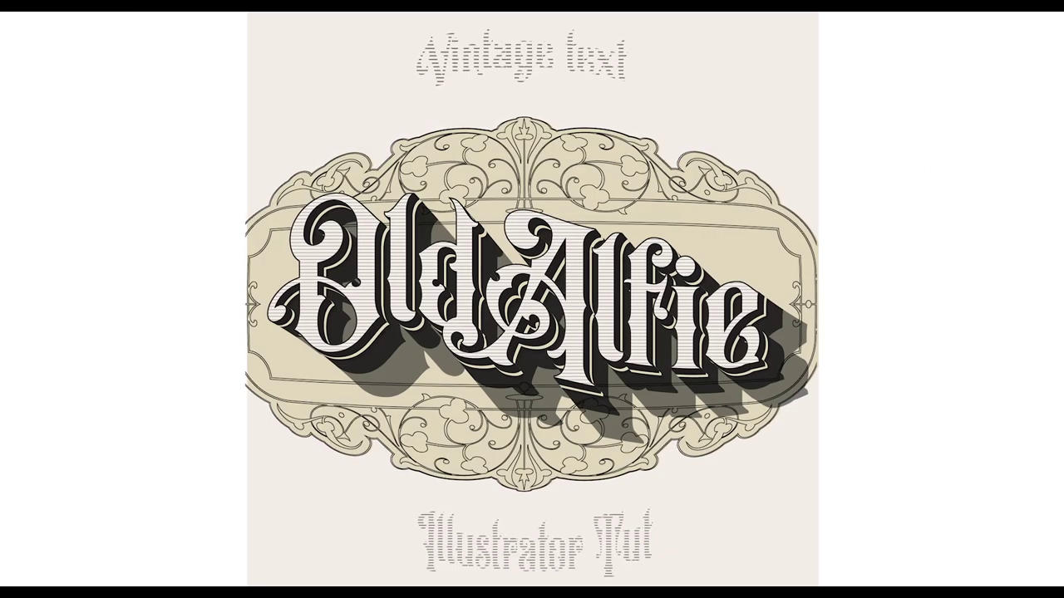